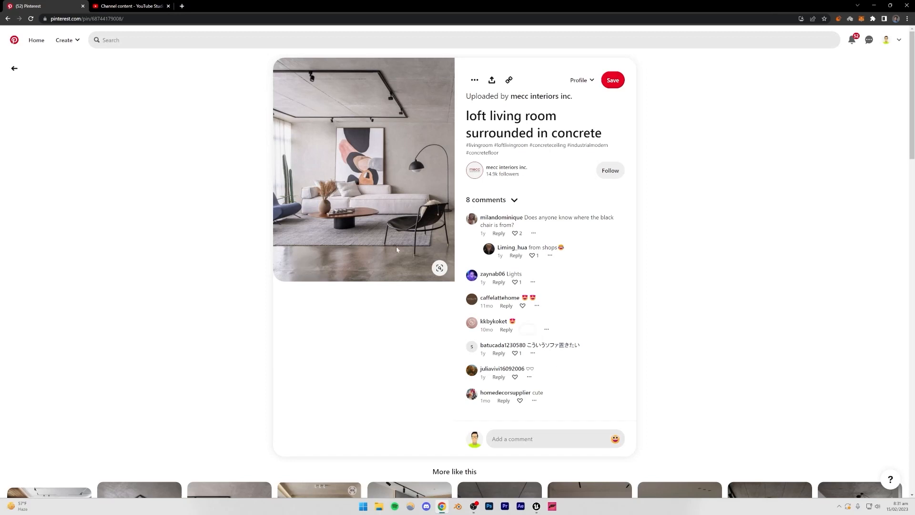
Step: Look over the loft living room pin and the similar interiors recommended beneath it
mouse_move(376, 203)
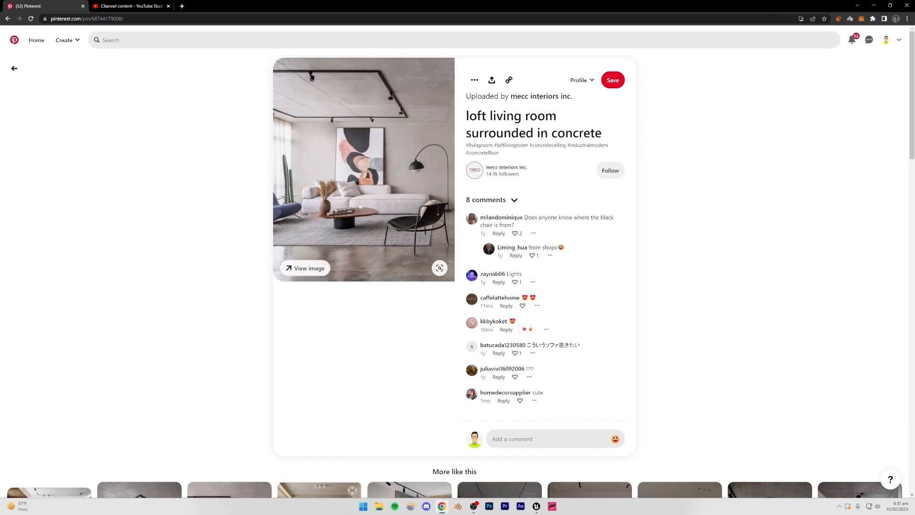
scroll(267, 215, down, 4)
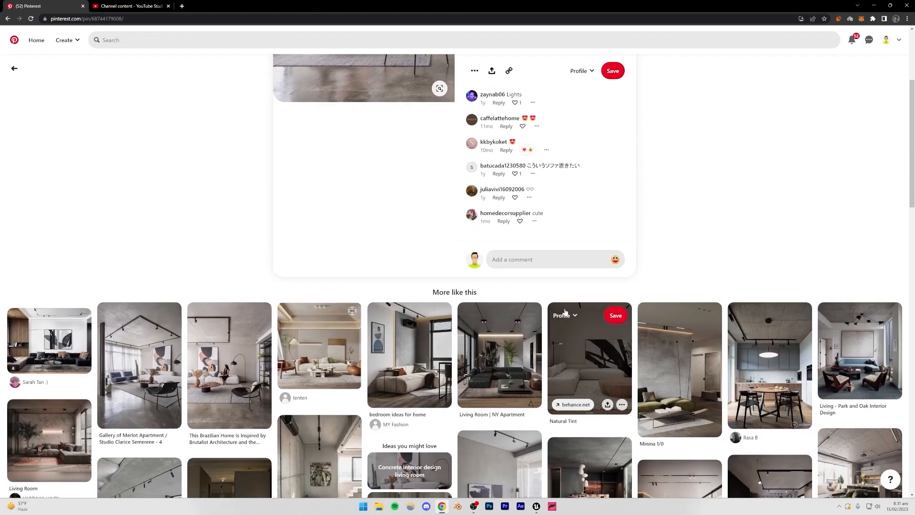
scroll(564, 312, down, 2)
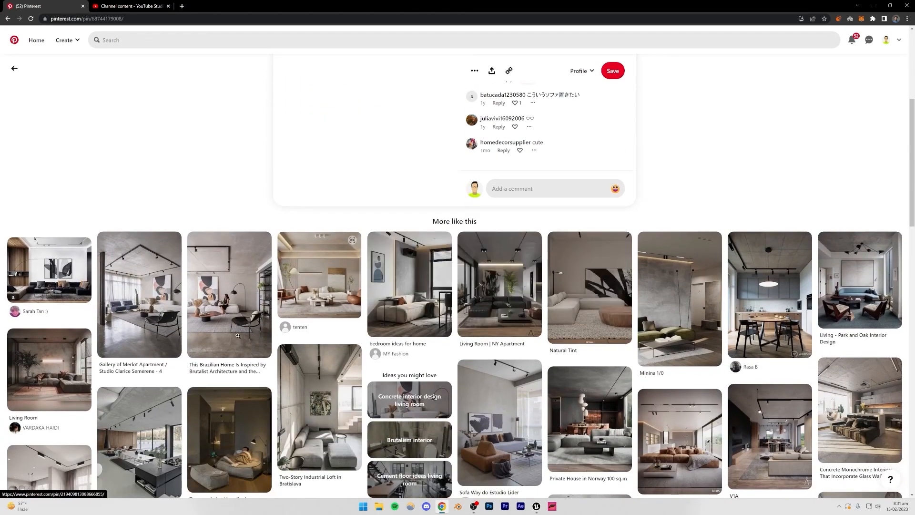
scroll(145, 327, up, 6)
Step: Go back to the online furniture stores pin and reopen the loft living room pin from its related images
click(97, 176)
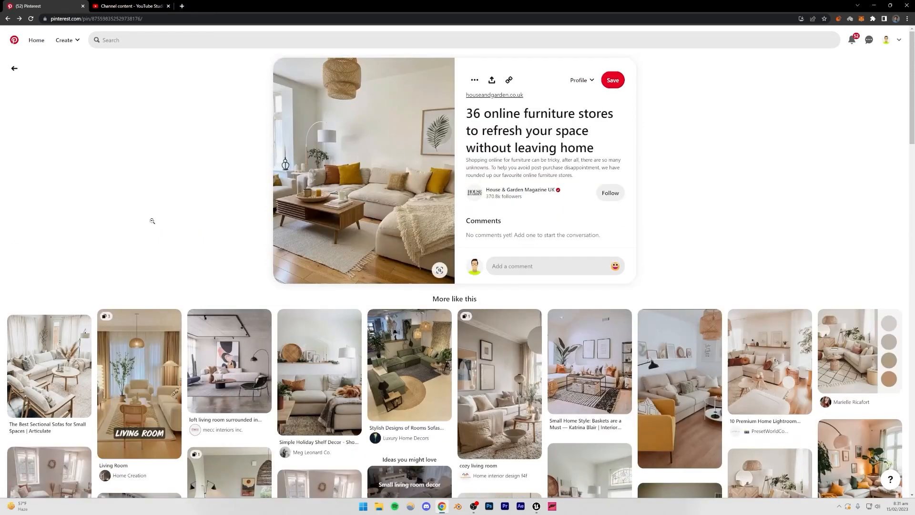
scroll(602, 287, down, 2)
click(229, 286)
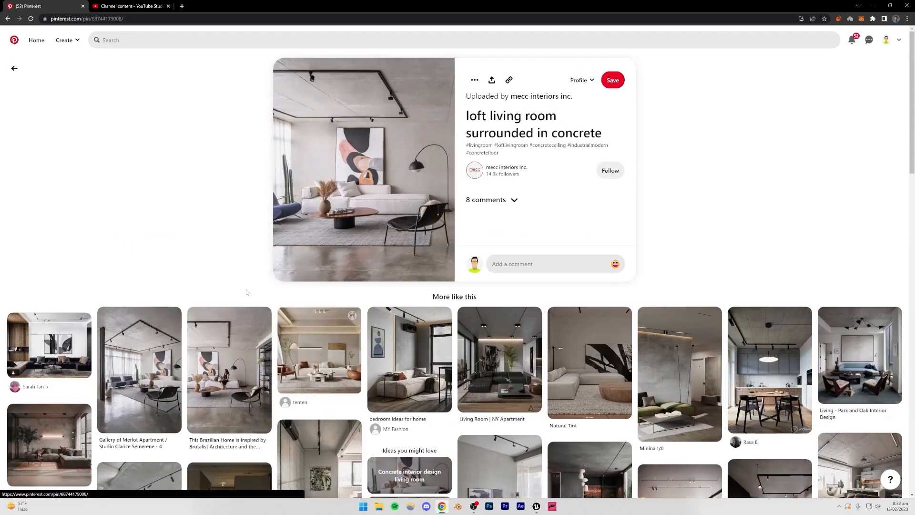
Step: Browse the recommended pins for interior references similar to the concrete loft living room, comparing them with the main image
scroll(603, 260, down, 6)
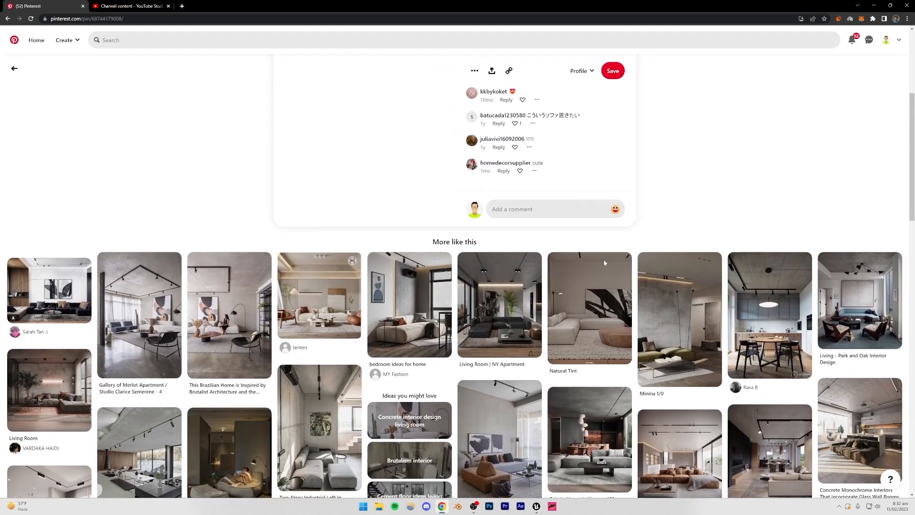
scroll(603, 259, down, 4)
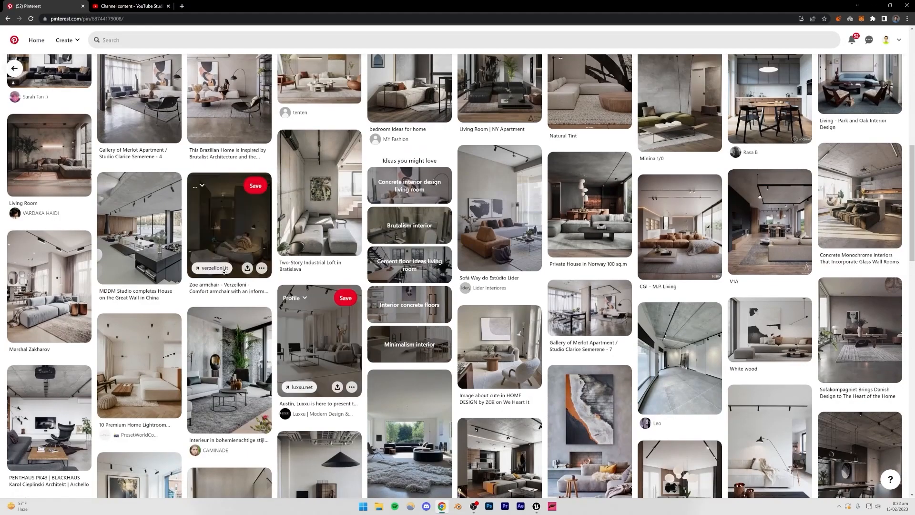
scroll(467, 309, down, 4)
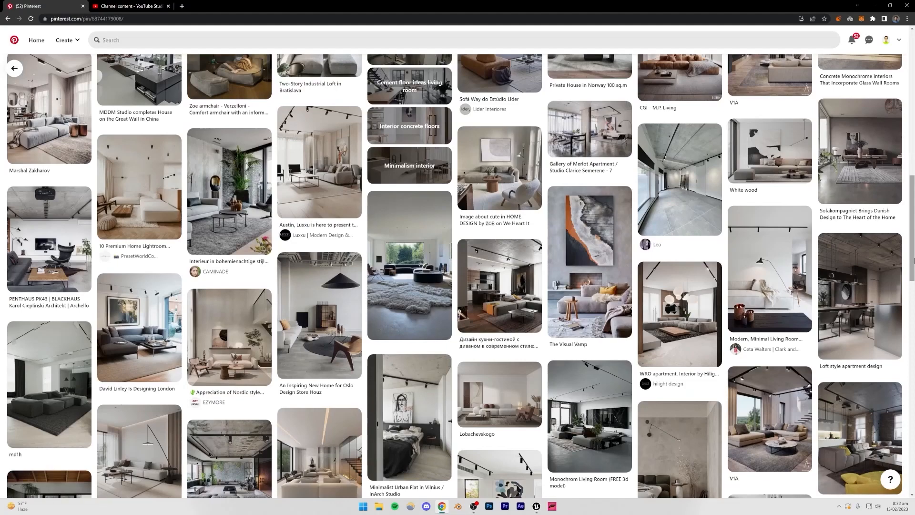
scroll(365, 318, up, 15)
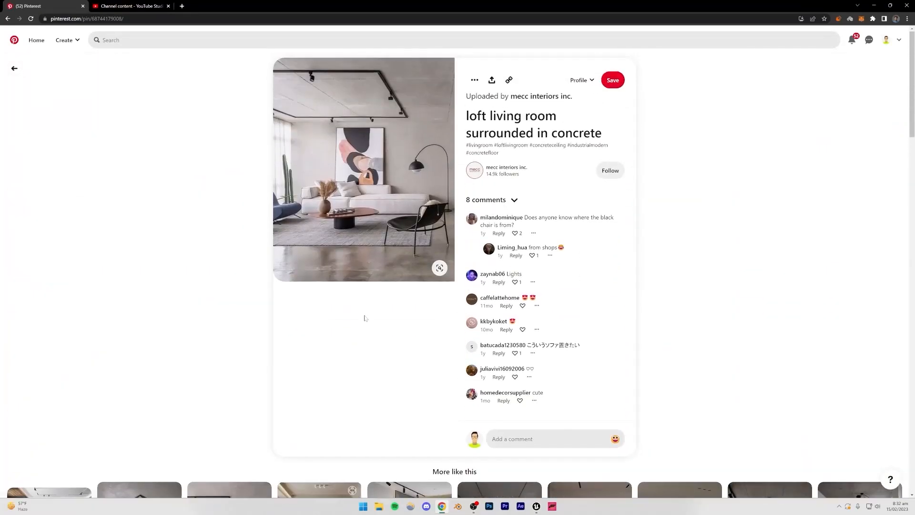
scroll(417, 204, down, 12)
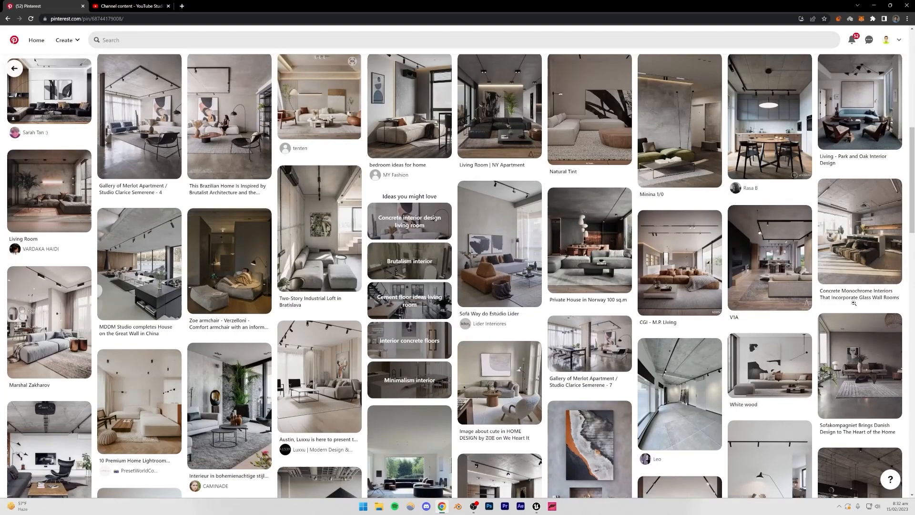
scroll(402, 328, up, 12)
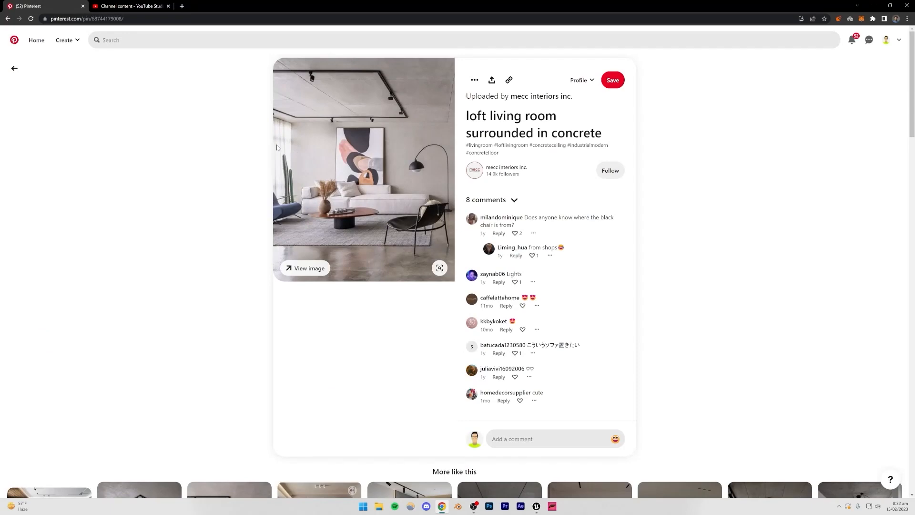
scroll(361, 330, down, 10)
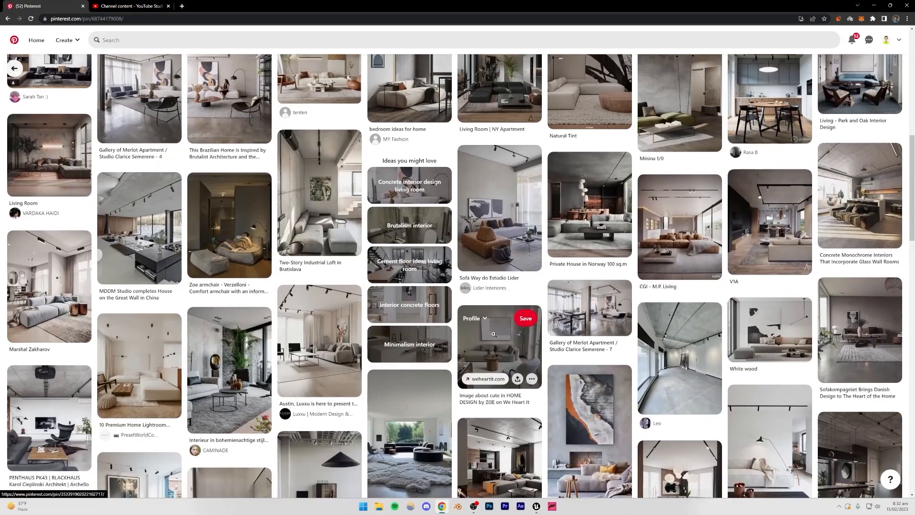
scroll(466, 336, down, 8)
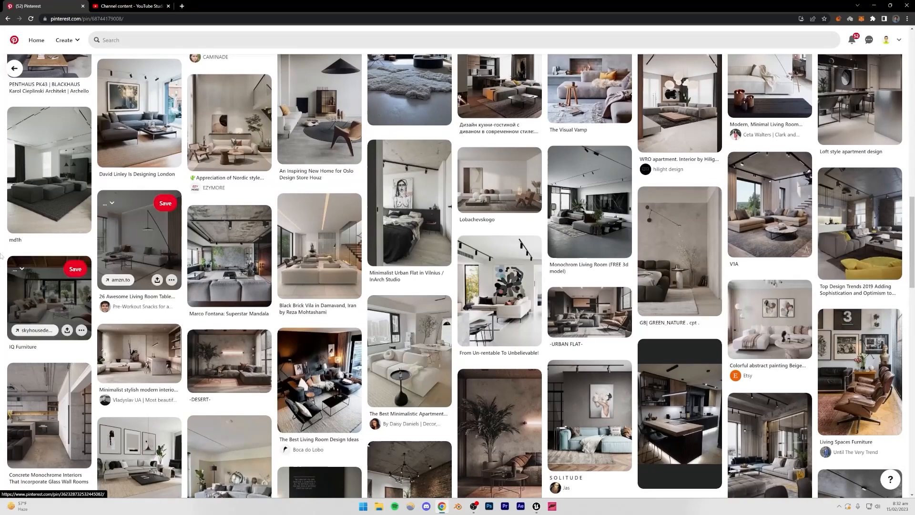
scroll(1, 249, down, 2)
scroll(2, 249, down, 5)
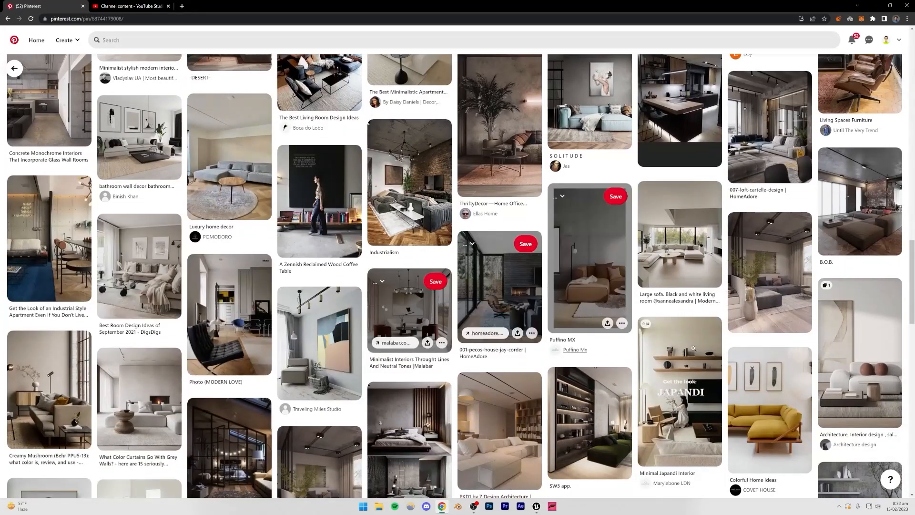
scroll(914, 358, up, 20)
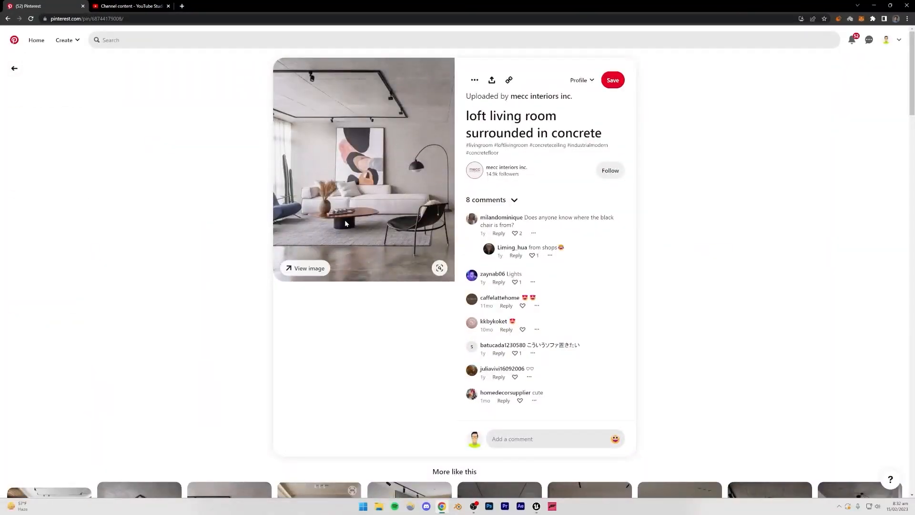
Step: Open the loft living room image by itself in a separate browser tab and view it
right_click(362, 179)
click(391, 186)
click(149, 6)
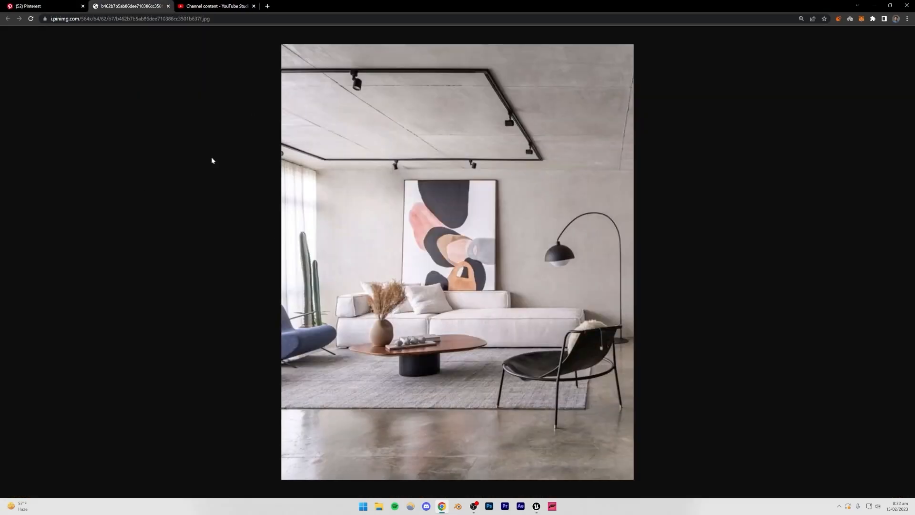
Step: Return to the loft living room pin and examine its similar images again for additional views of the room
click(58, 5)
scroll(289, 263, down, 5)
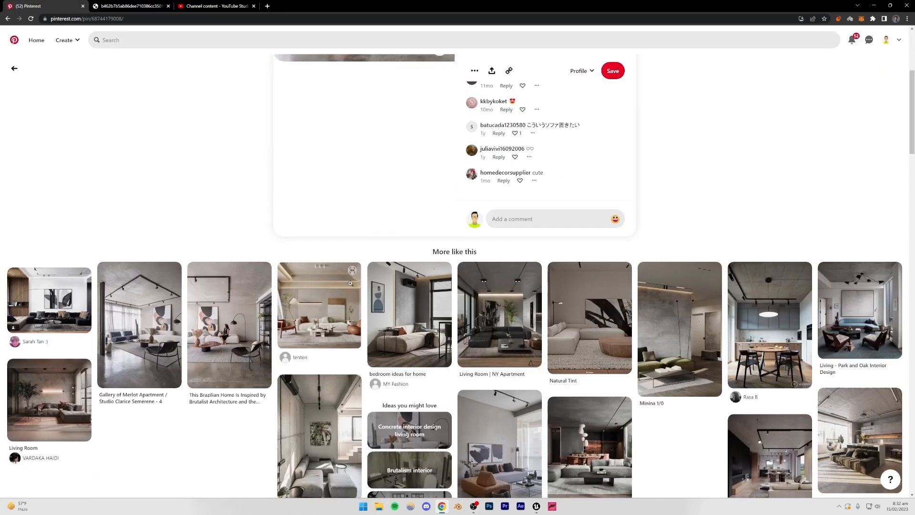
scroll(291, 262, down, 3)
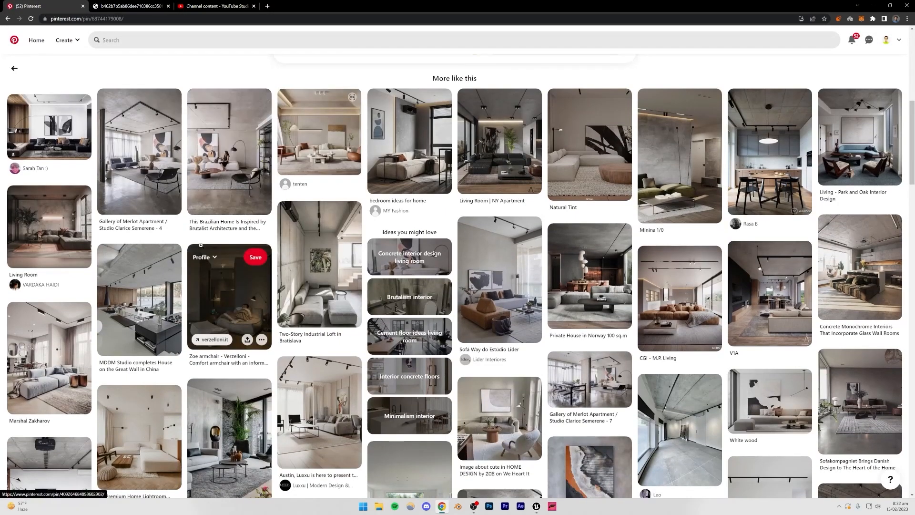
scroll(178, 236, up, 8)
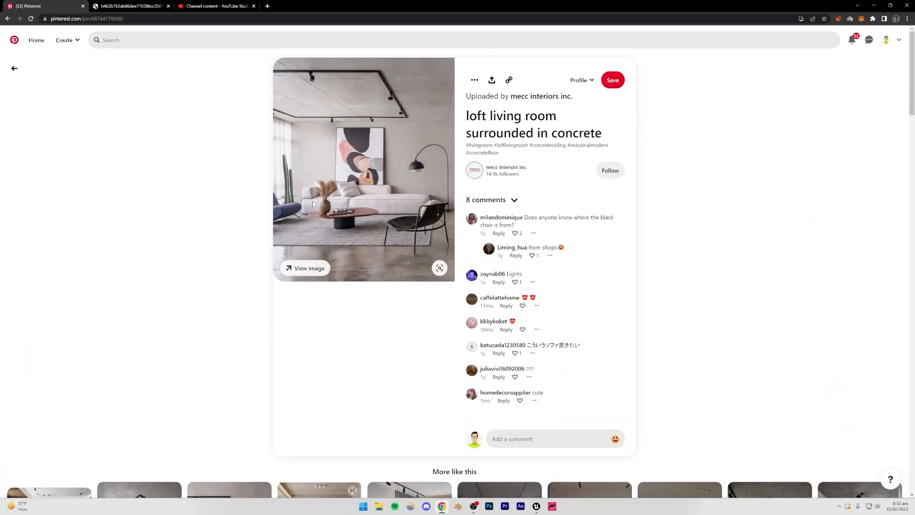
right_click(277, 63)
click(561, 181)
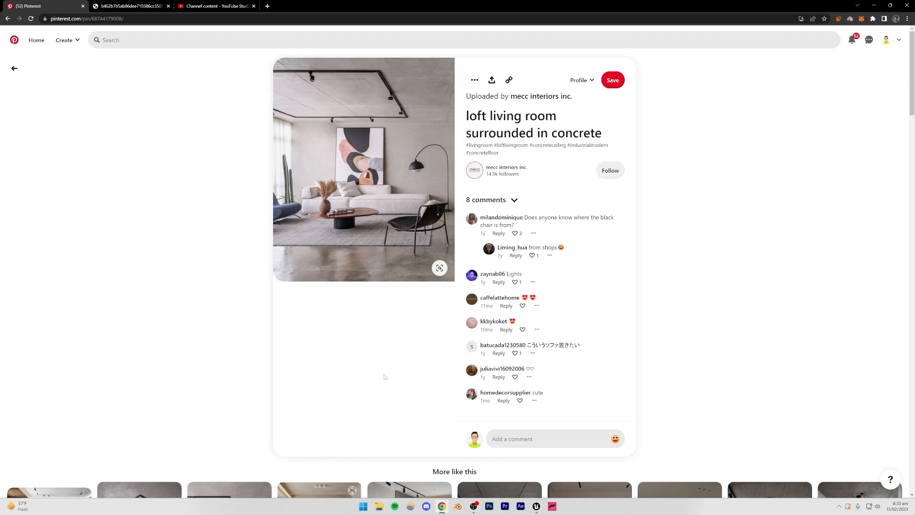
right_click(274, 287)
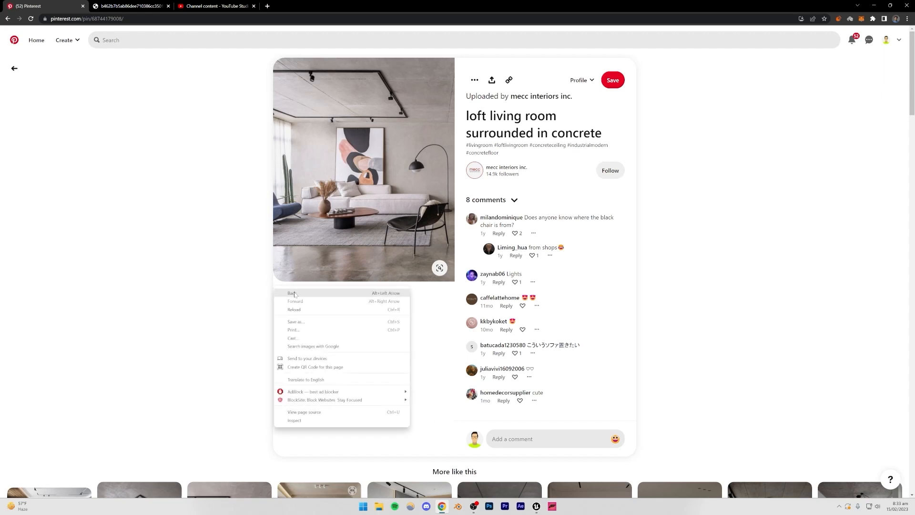
click(437, 330)
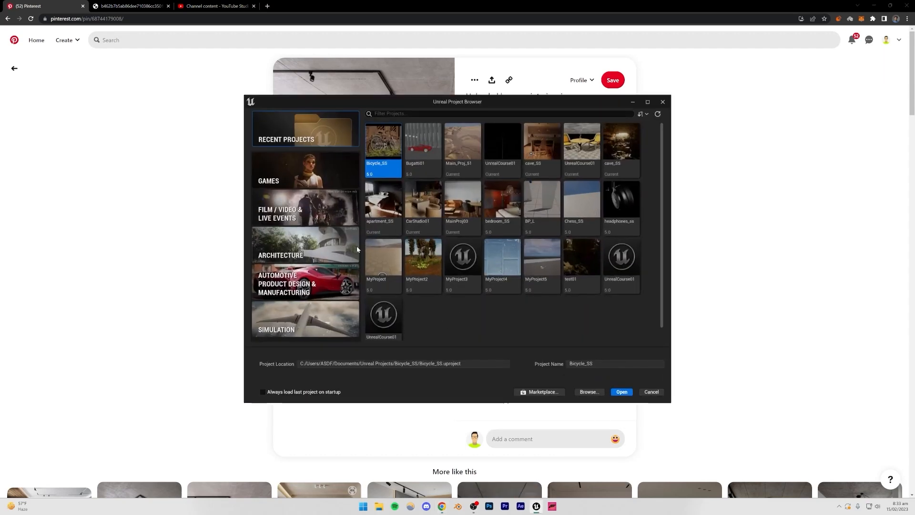
Step: Review the Blank game template's project defaults in the Unreal Project Browser, switching Raytracing on and back off
click(287, 173)
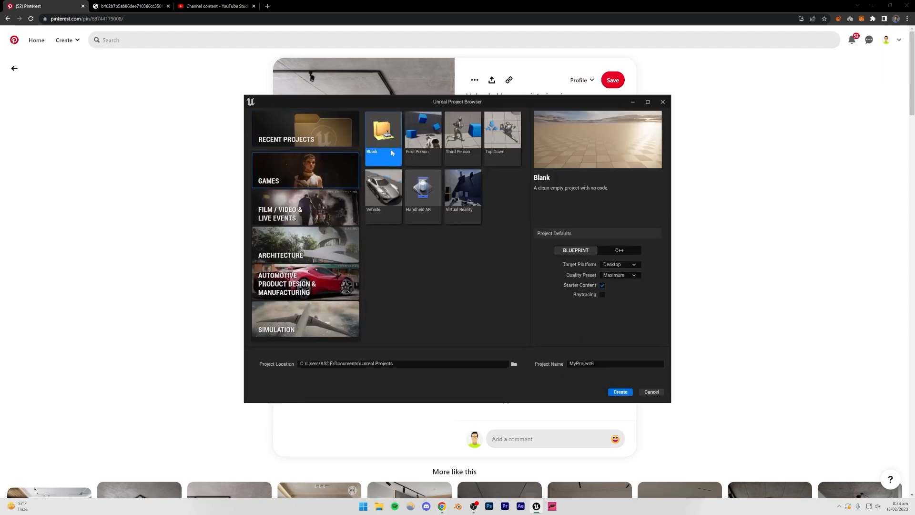
click(602, 294)
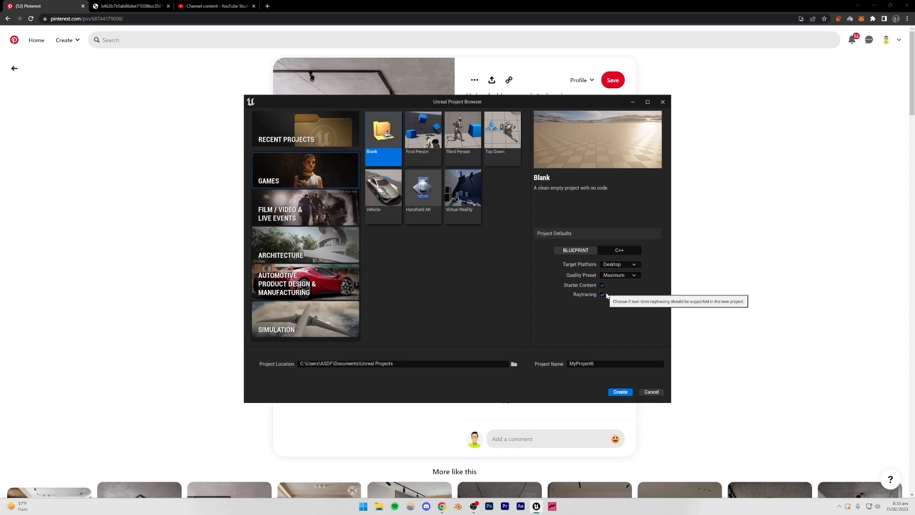
click(602, 295)
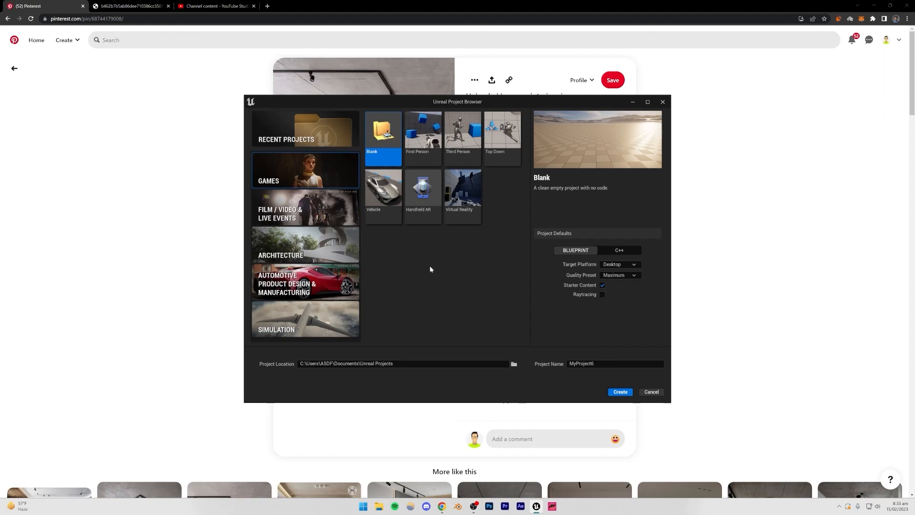
Step: Open the existing project MainProj03 from the recent projects
click(268, 141)
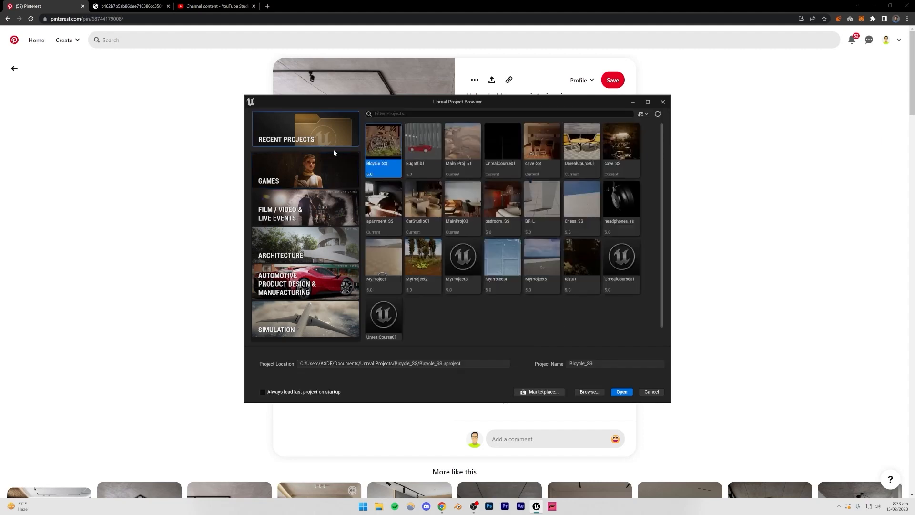
click(450, 216)
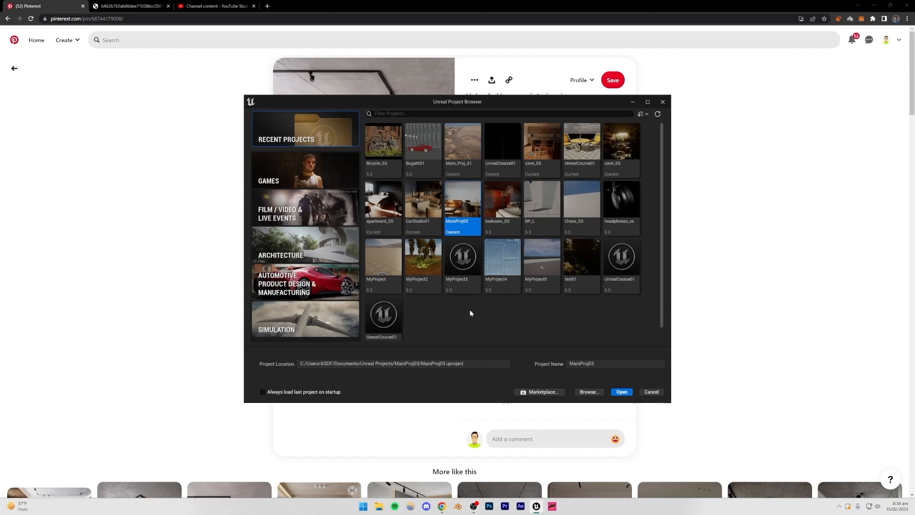
click(619, 392)
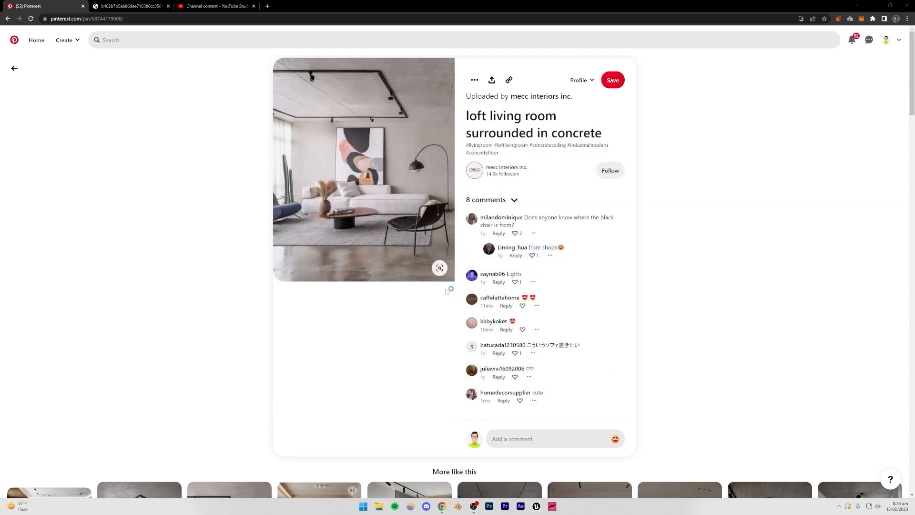
Step: Search the web for "sofa 3d model" in a new browser tab and open Sketchfab's sofa models page in its own tab
click(267, 5)
click(45, 6)
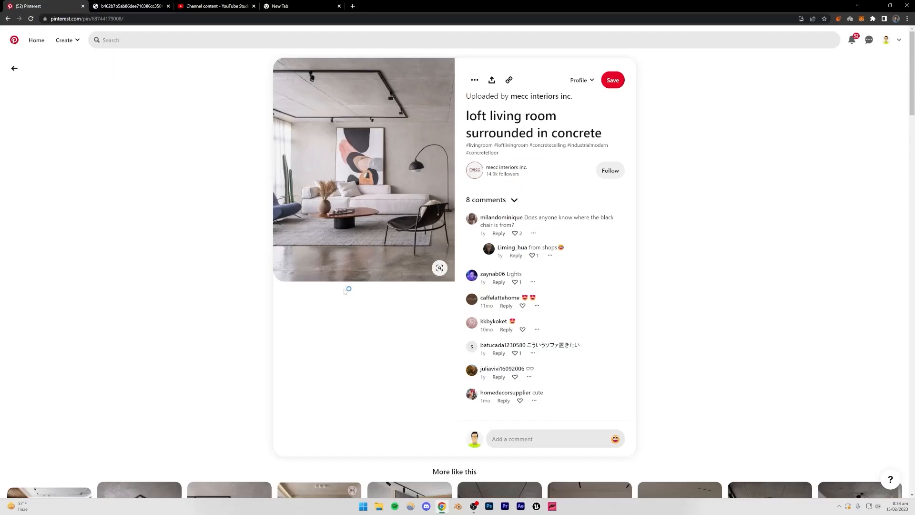
right_click(276, 291)
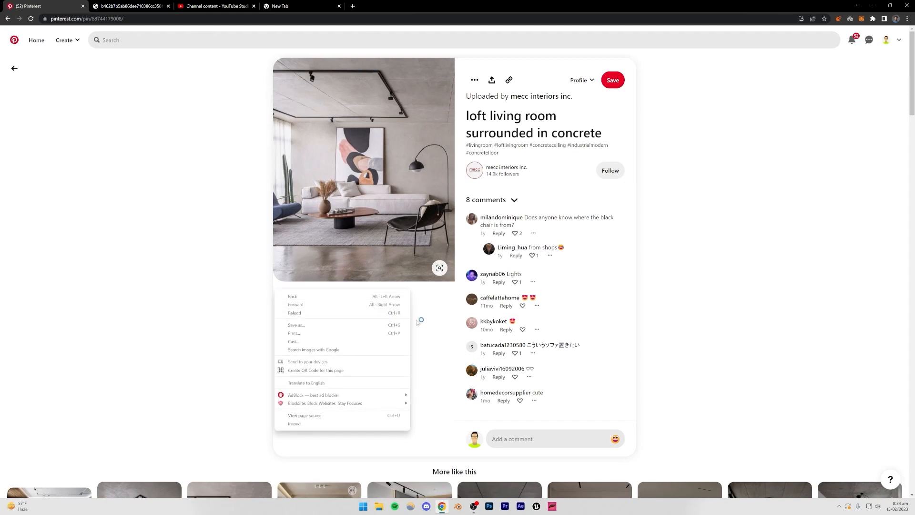
click(408, 322)
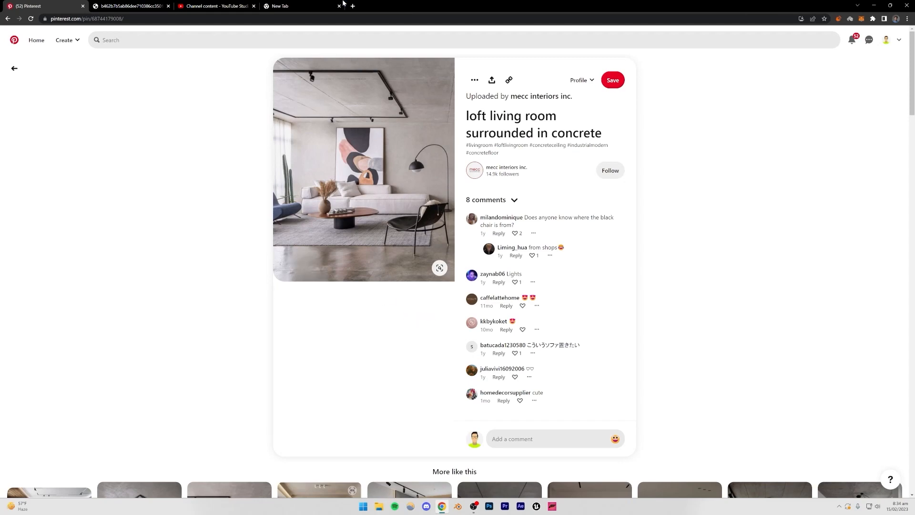
click(301, 5)
text(sofa 3d model)
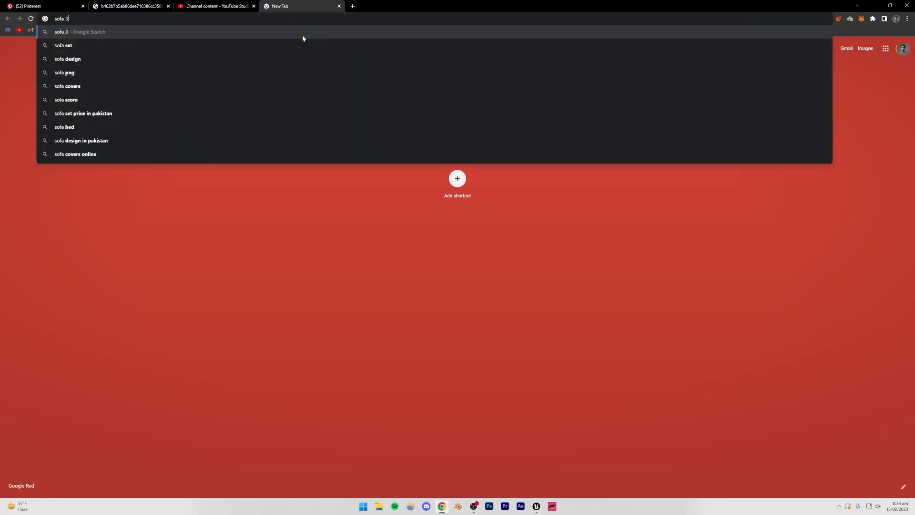
key(Return)
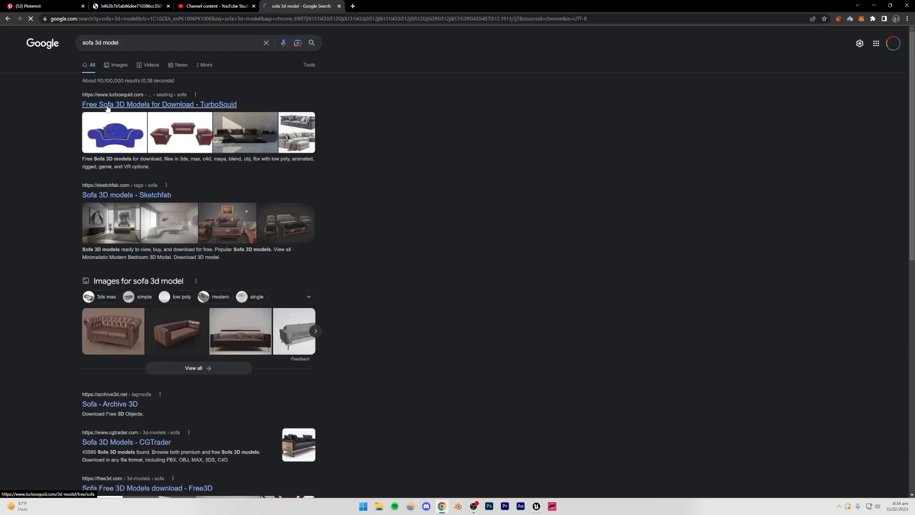
middle_click(112, 196)
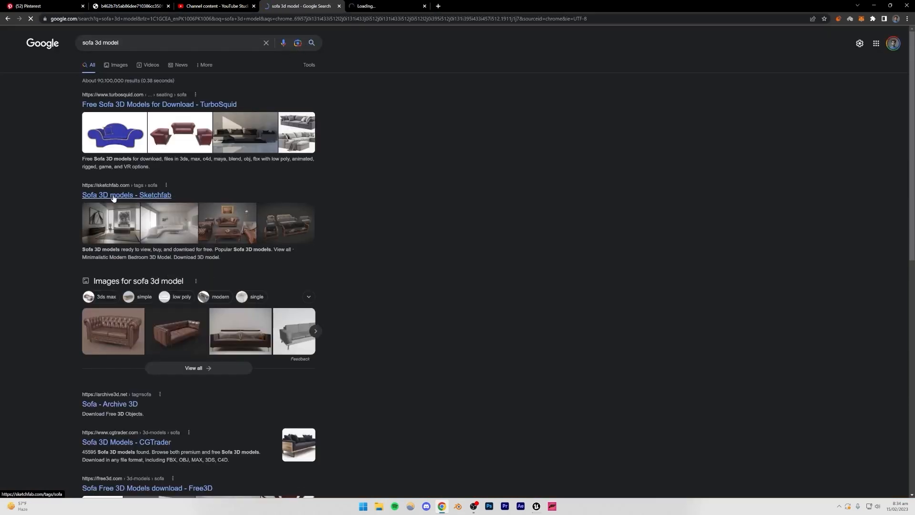
click(402, 5)
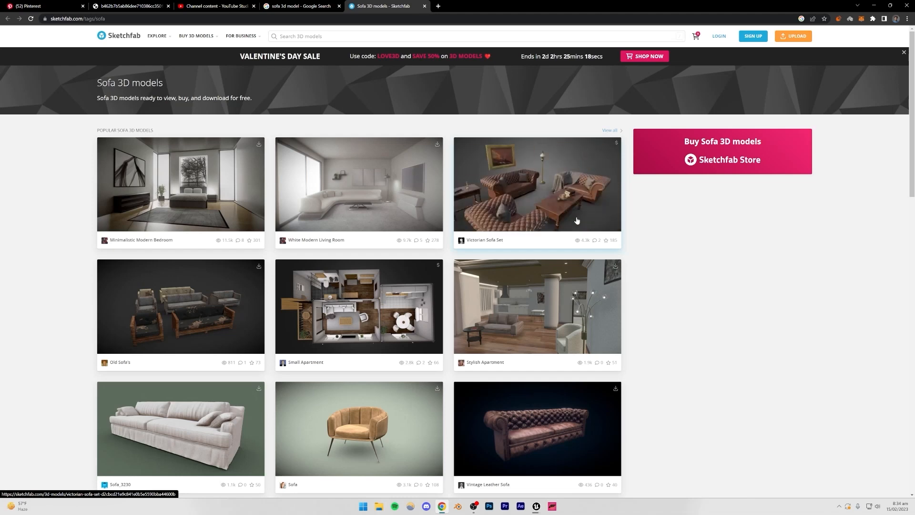
Step: Examine Sketchfab's sofa listing and its "SOFA 3D MODEL" search results for a suitable downloadable sofa
scroll(747, 278, down, 1)
scroll(747, 277, down, 2)
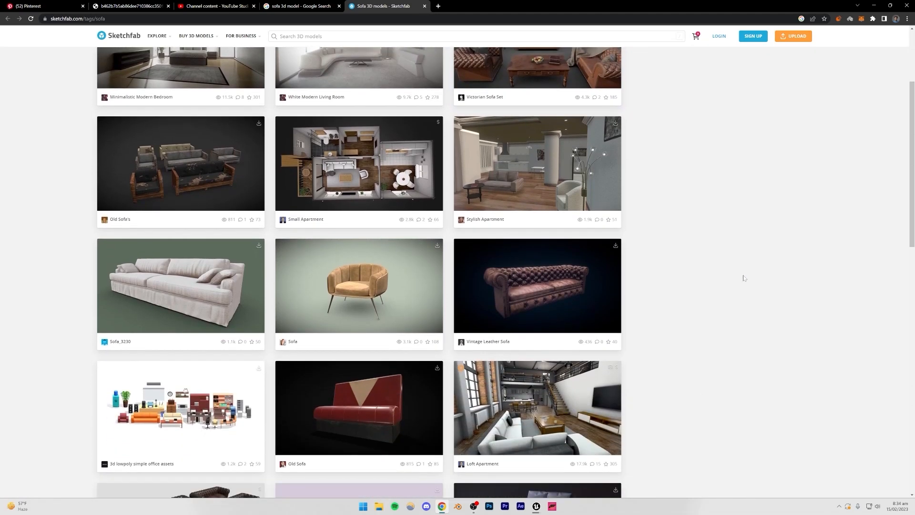
scroll(747, 309, up, 3)
scroll(681, 297, down, 1)
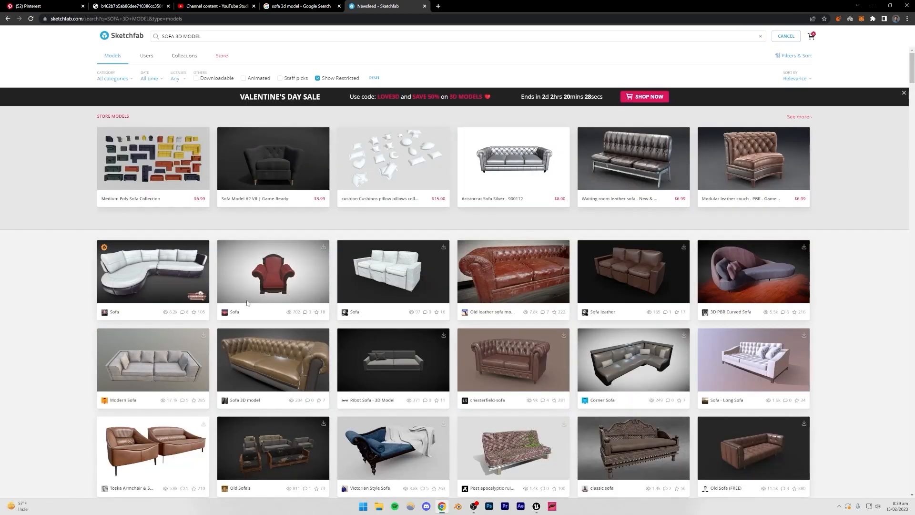
scroll(306, 278, down, 1)
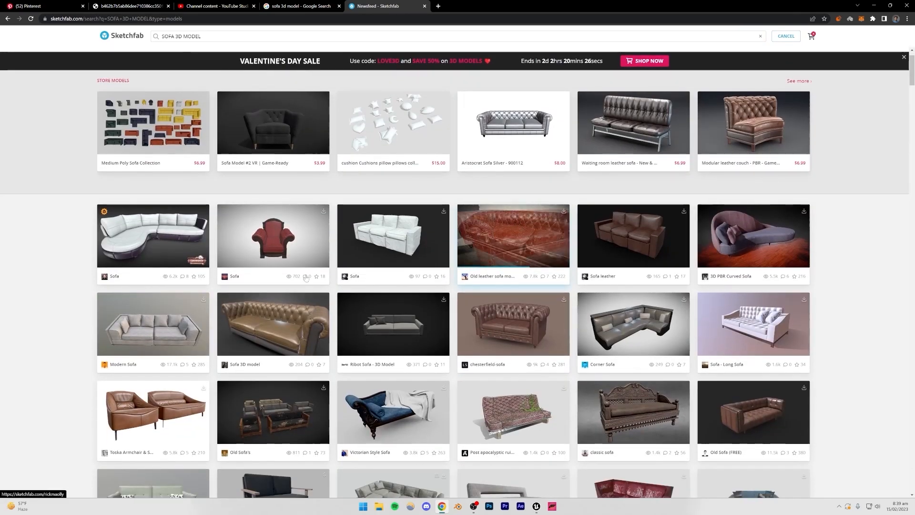
scroll(765, 310, down, 2)
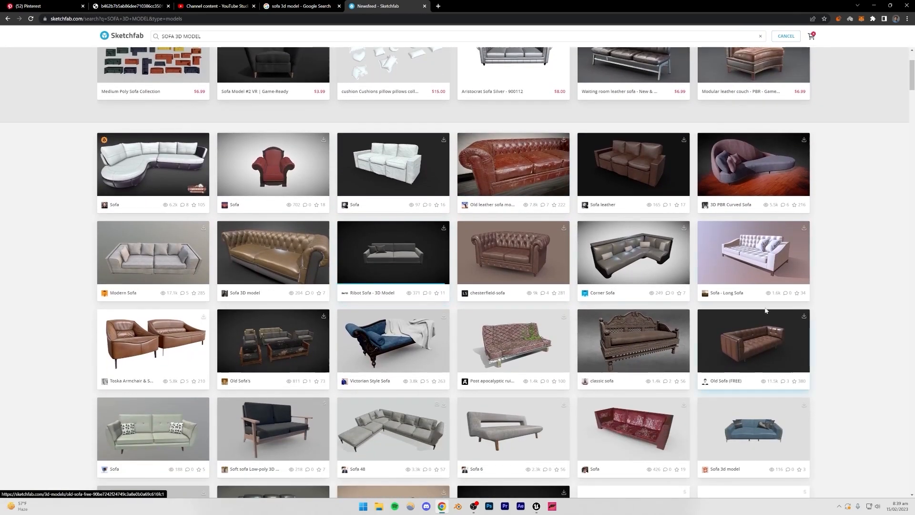
scroll(157, 334, down, 1)
scroll(242, 328, down, 2)
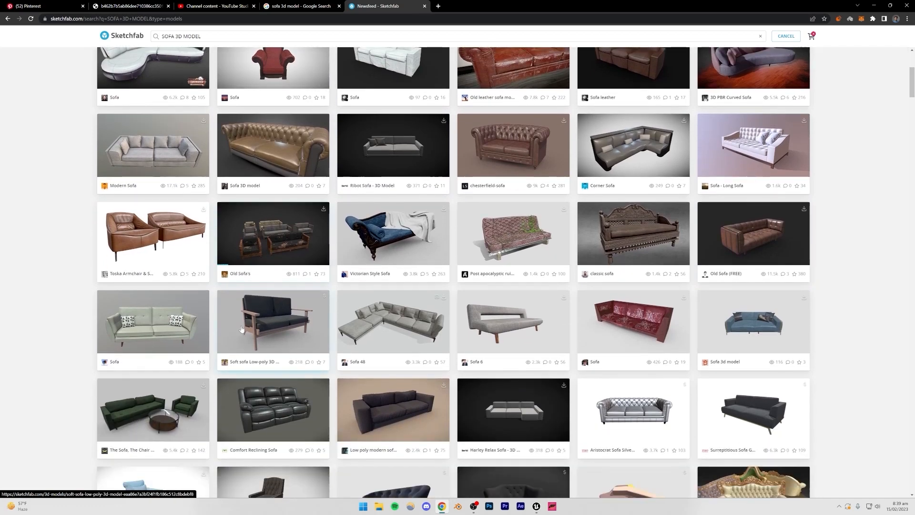
scroll(246, 328, down, 3)
scroll(224, 348, up, 9)
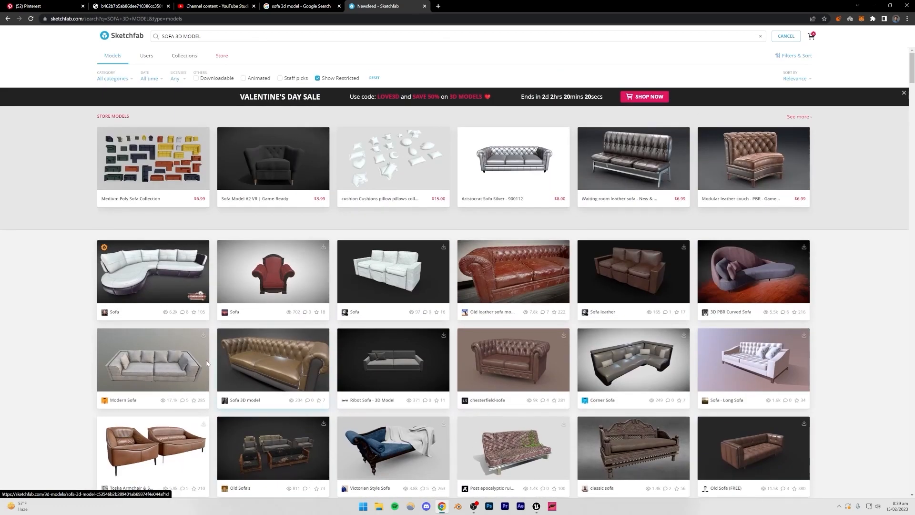
scroll(659, 356, down, 2)
Step: Open the Old Sofa (FREE) model in its own tab and inspect it closely from the front in the 3D viewer
right_click(764, 378)
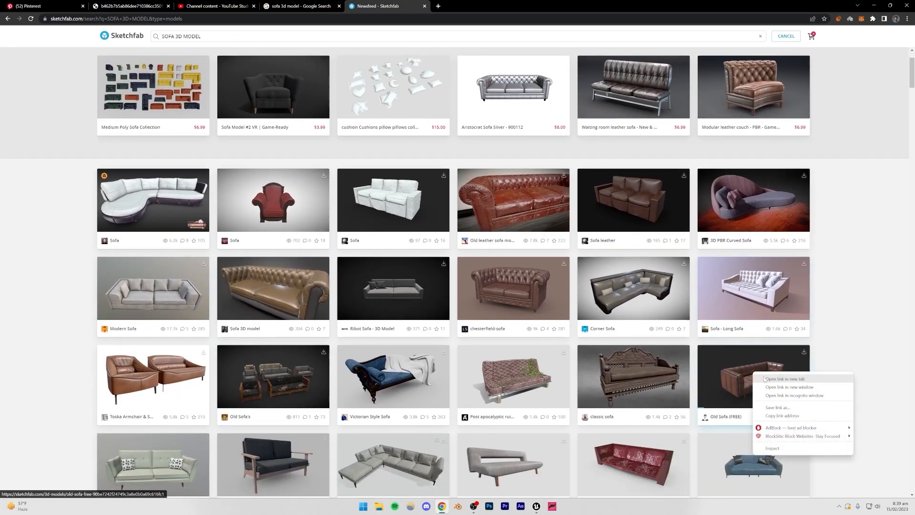
click(784, 378)
click(472, 5)
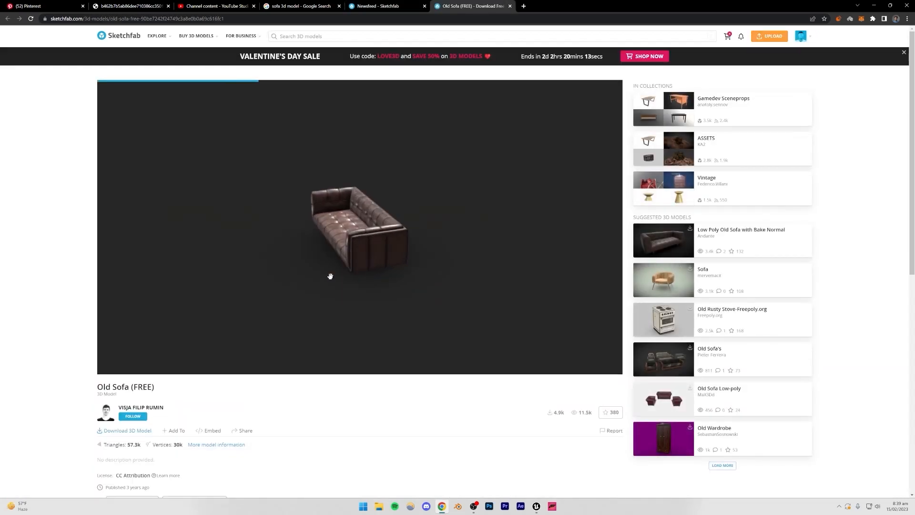
drag(366, 249, 441, 257)
scroll(365, 271, up, 5)
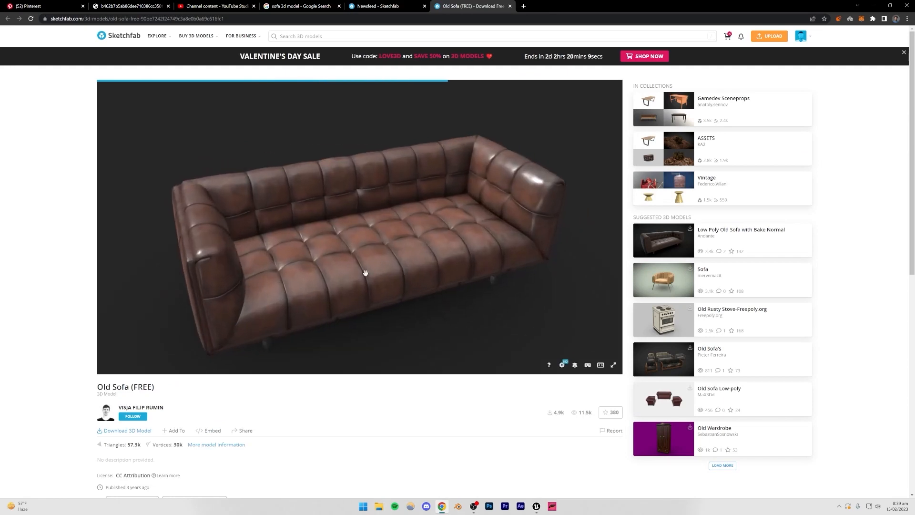
drag(343, 276, 328, 264)
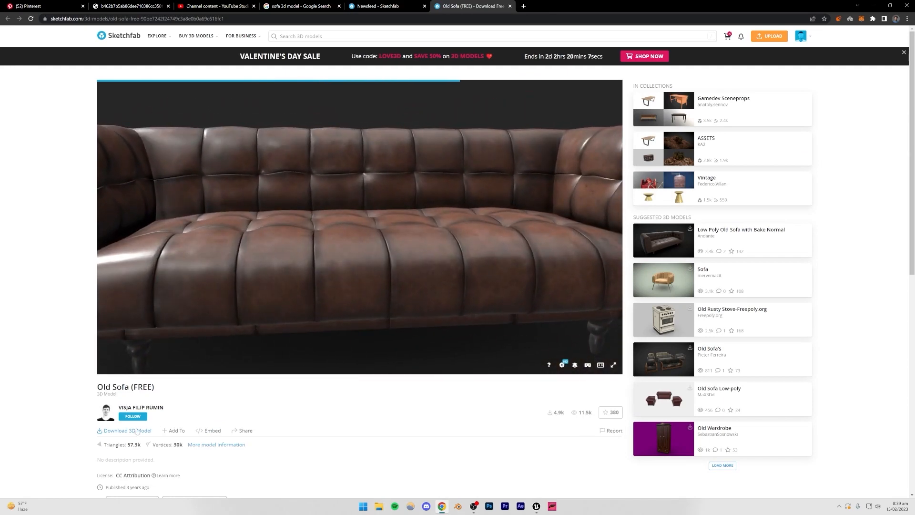
Step: Download the Old Sofa (FREE) model in its original fbx format, and view the sofa from its side
click(128, 430)
drag(414, 267, 387, 270)
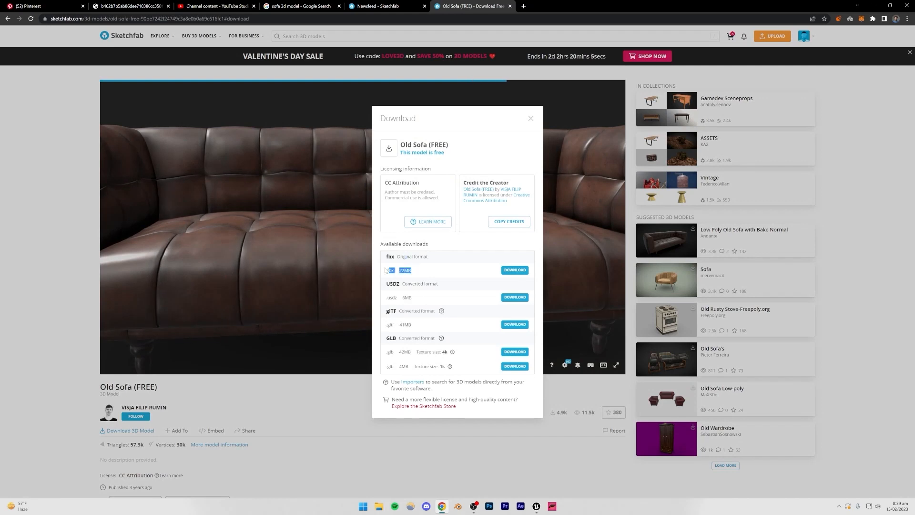
click(401, 269)
click(515, 270)
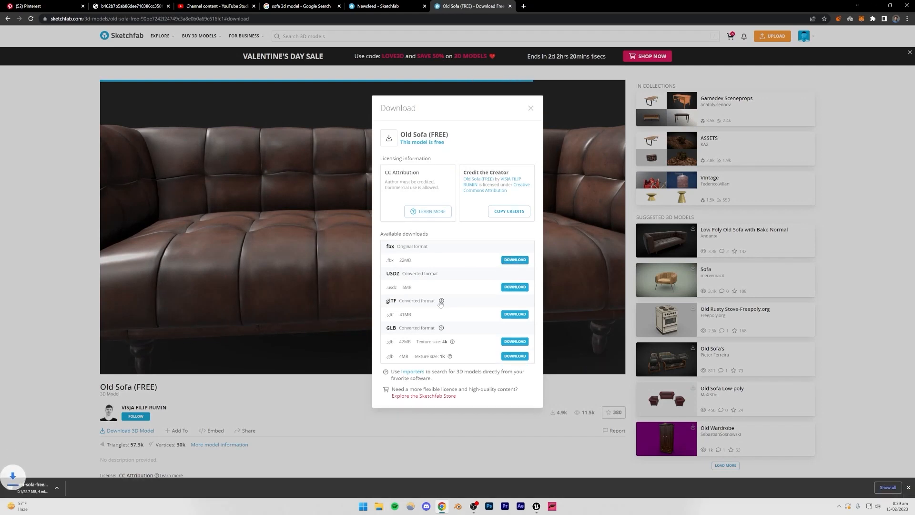
click(271, 398)
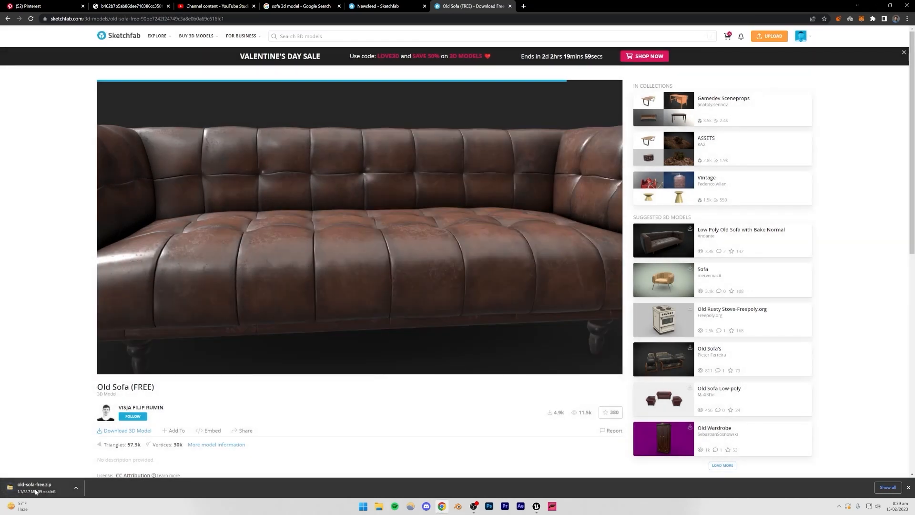
drag(331, 296, 394, 286)
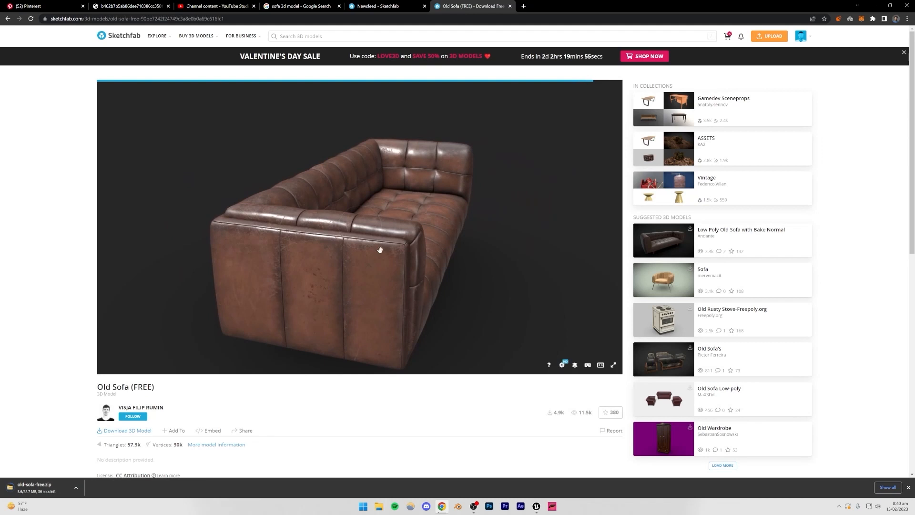
Step: Start Blender, ignore the BlenderKit add-on update, and delete all default objects from the scene
click(458, 506)
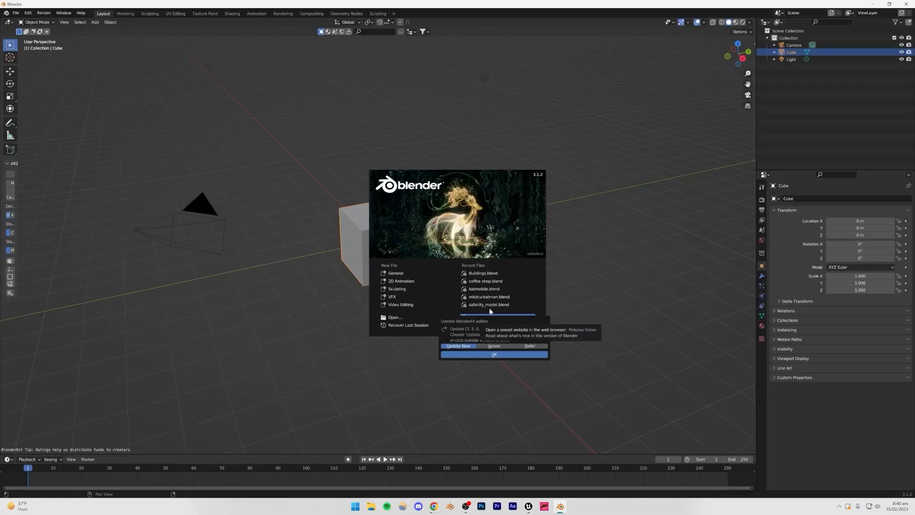
click(503, 345)
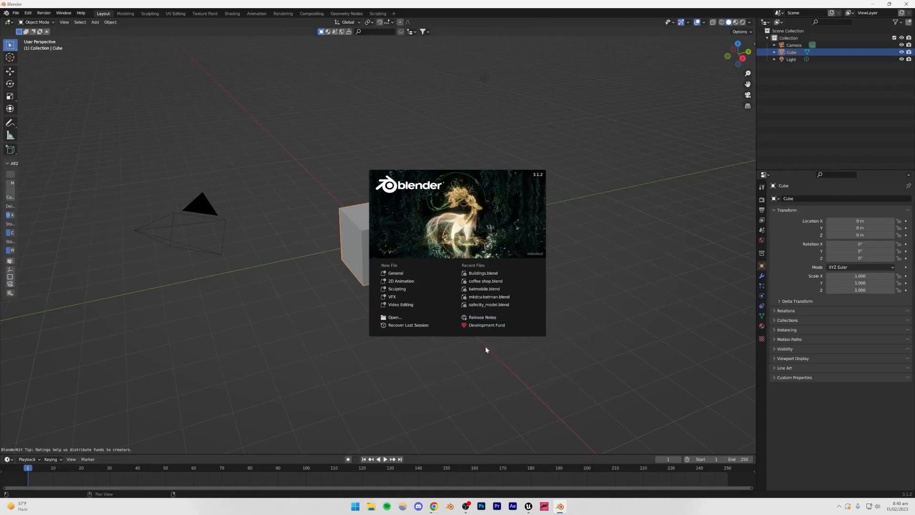
click(275, 281)
key(a)
key(Delete)
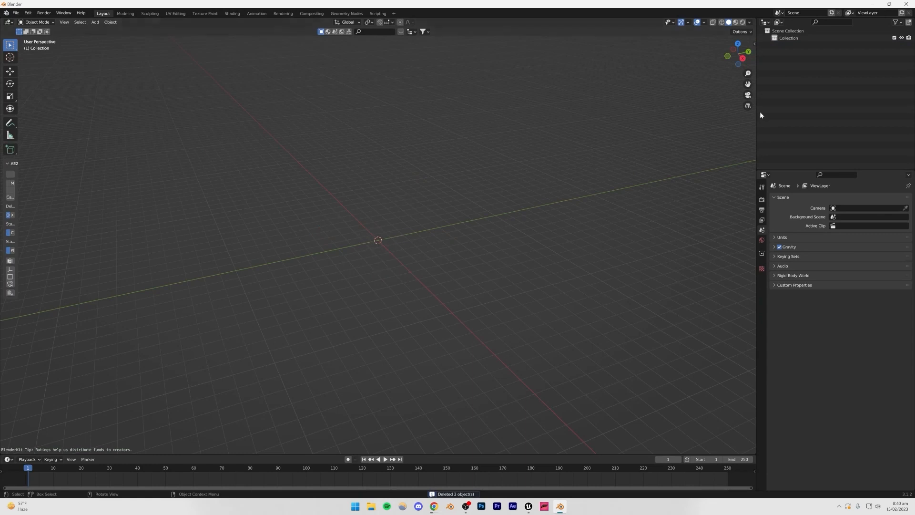
Step: Show the BlenderKit add-on's tools beside Blender's viewport, and open the BlenderKit website's download page in the browser
click(754, 44)
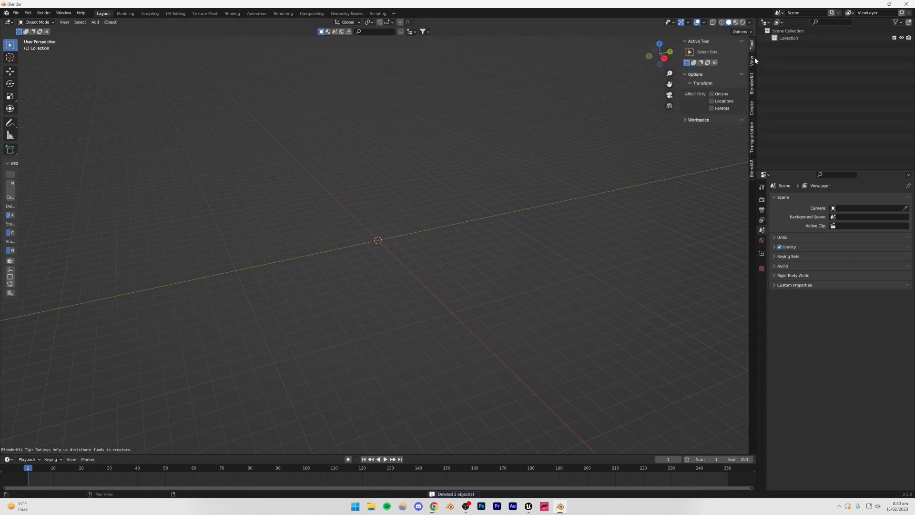
click(751, 84)
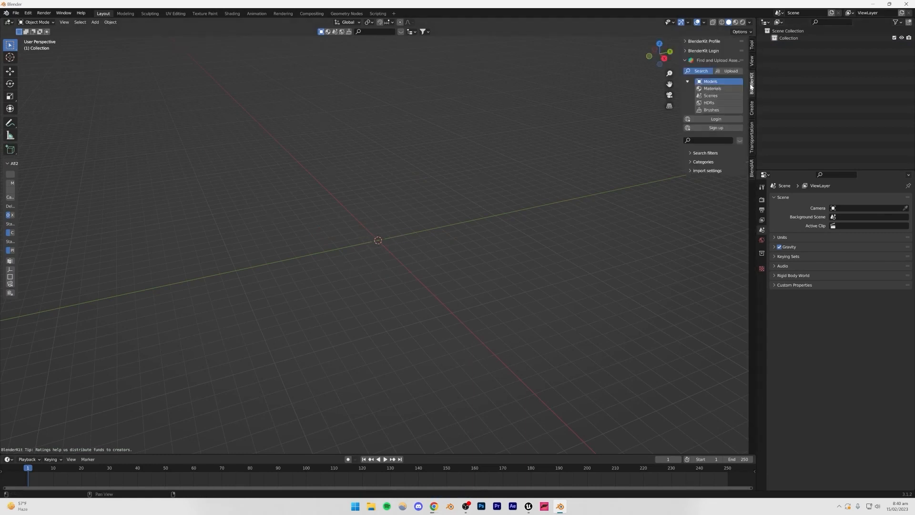
click(434, 506)
click(378, 6)
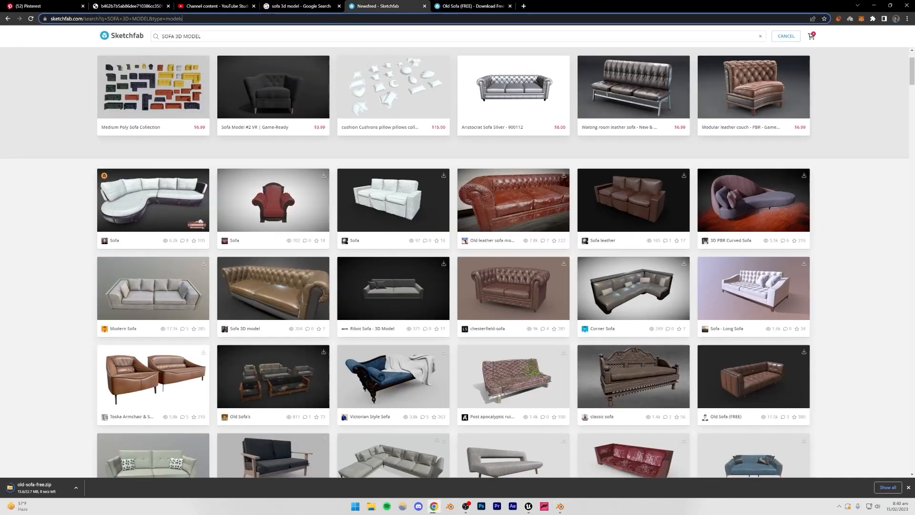
click(120, 18)
text(blend)
key(Return)
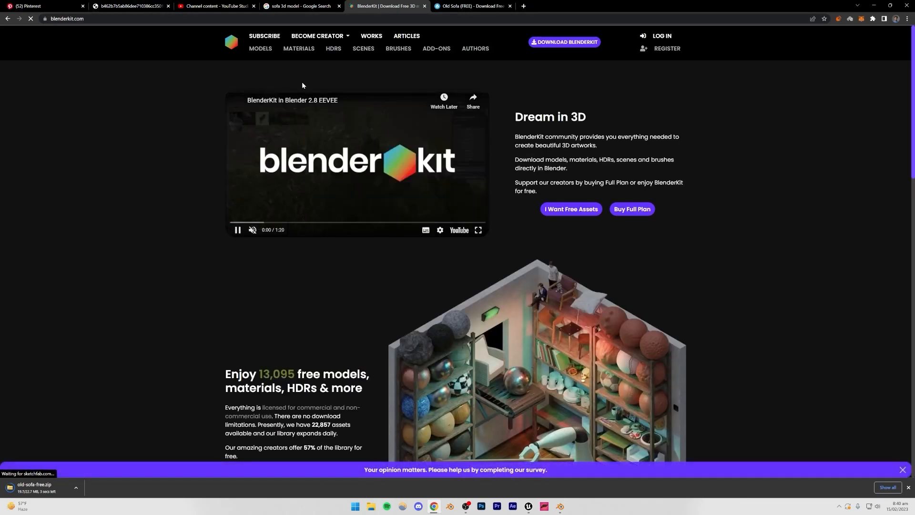
click(561, 41)
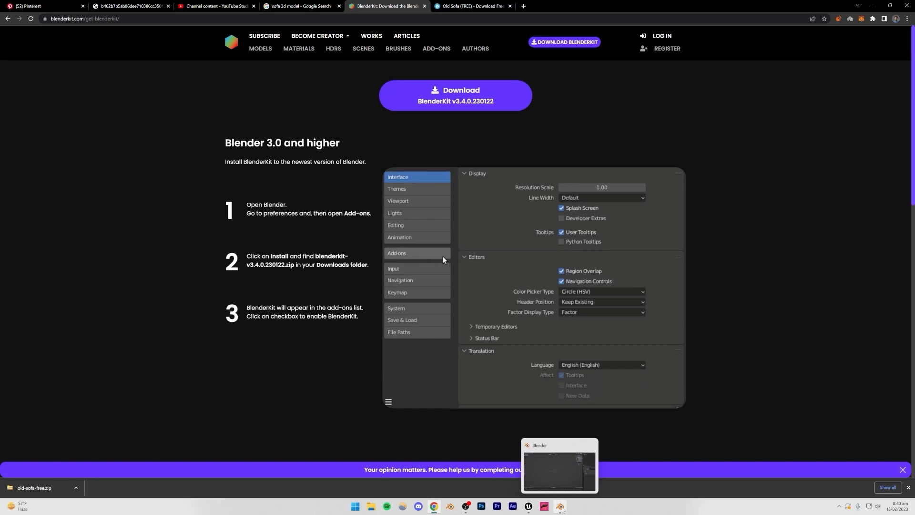
Step: Return to Blender and search the BlenderKit models for "sofa" with the Free first filter enabled
click(560, 505)
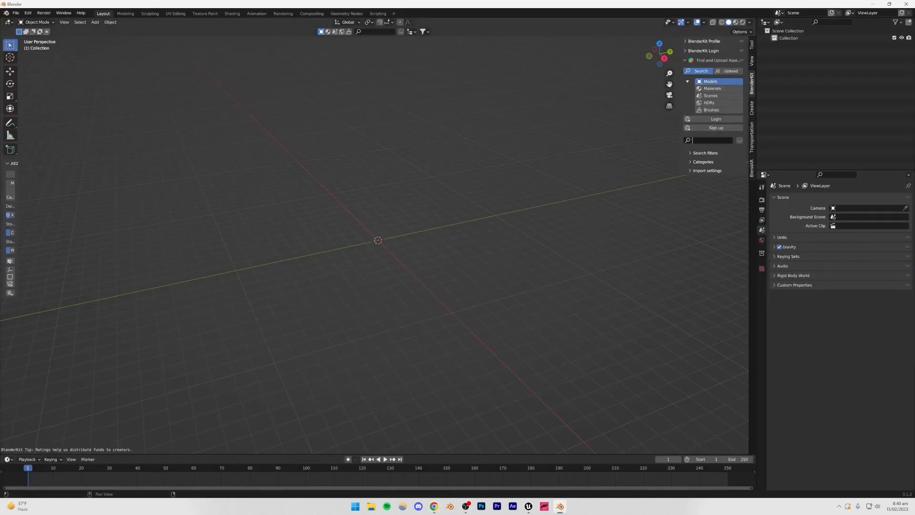
click(707, 139)
text(sofa)
key(Return)
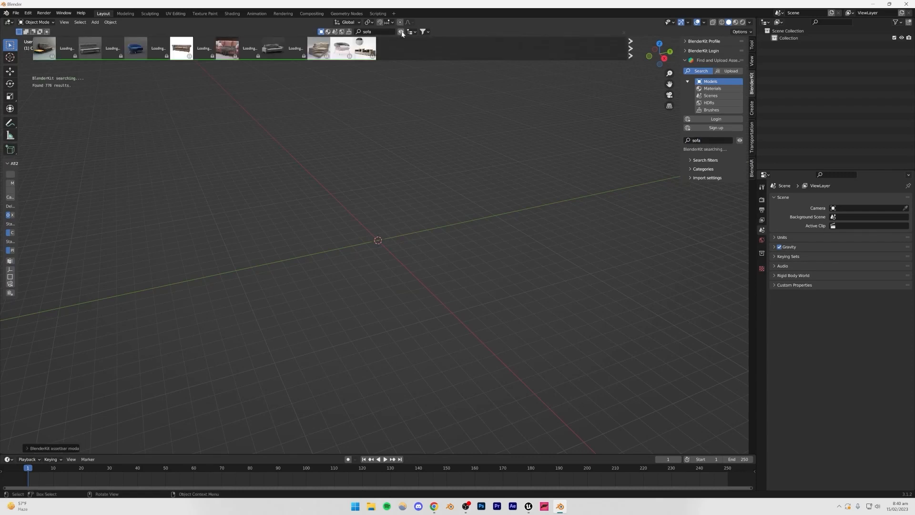
click(691, 160)
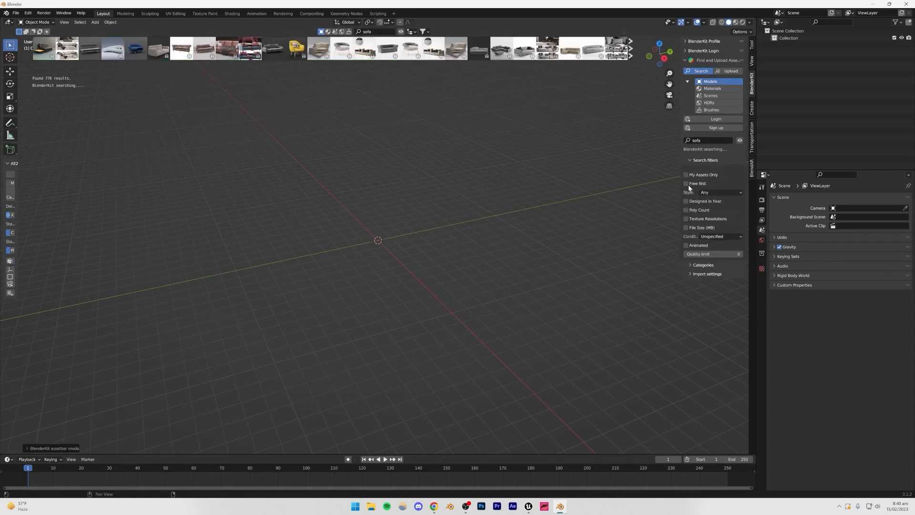
mouse_move(35, 48)
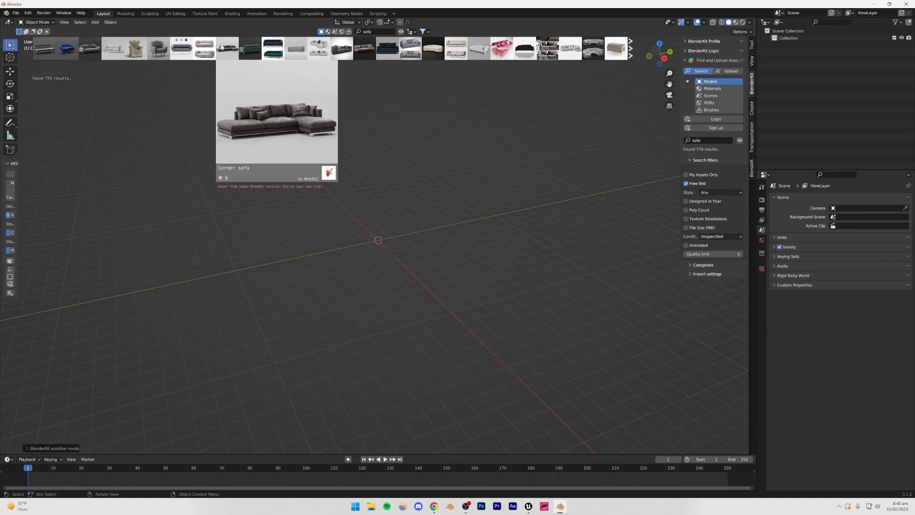
Step: Check the living room reference image in the browser, and add BlenderKit's Corner sofa model to the Blender scene
click(434, 506)
click(128, 6)
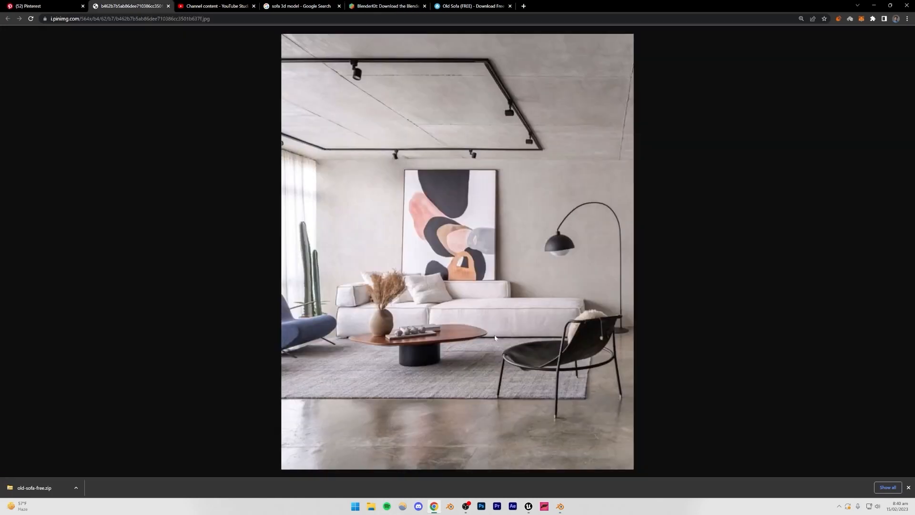
click(560, 506)
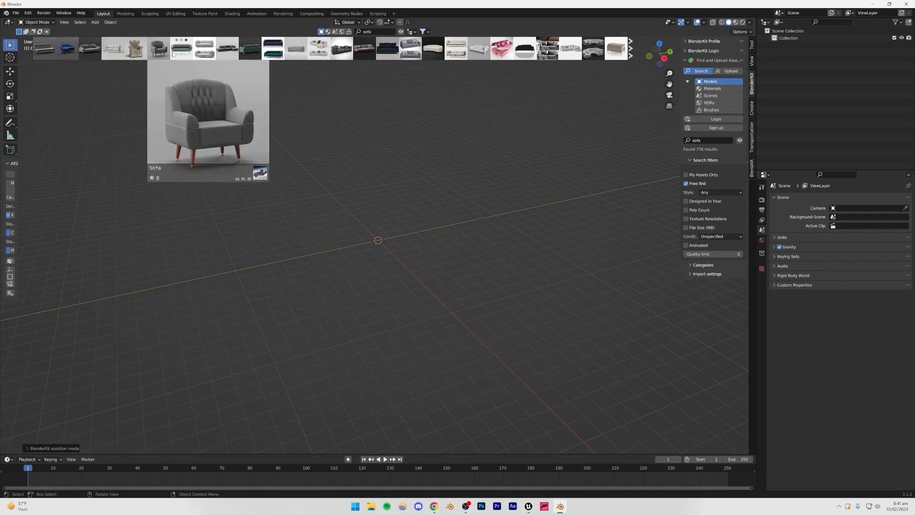
click(227, 52)
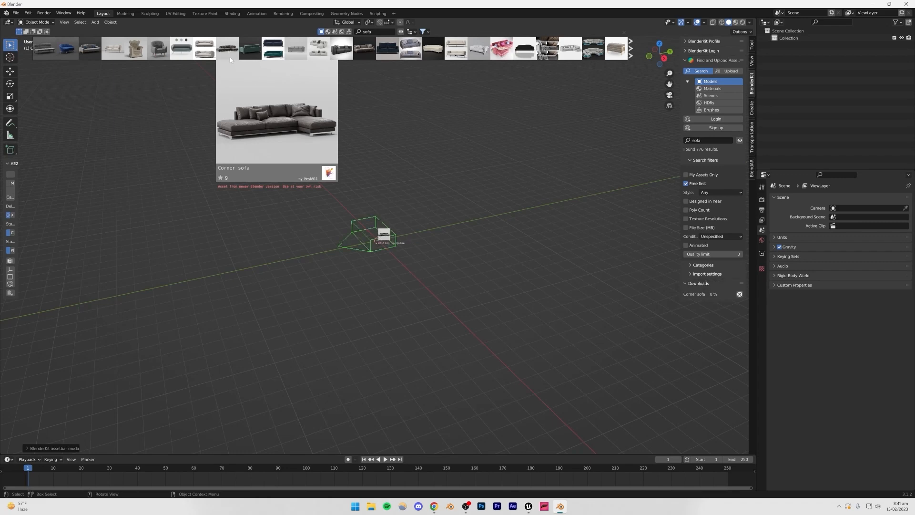
Step: Compare the sofa in the living room reference image with the BlenderKit sofa previews in Blender
click(434, 506)
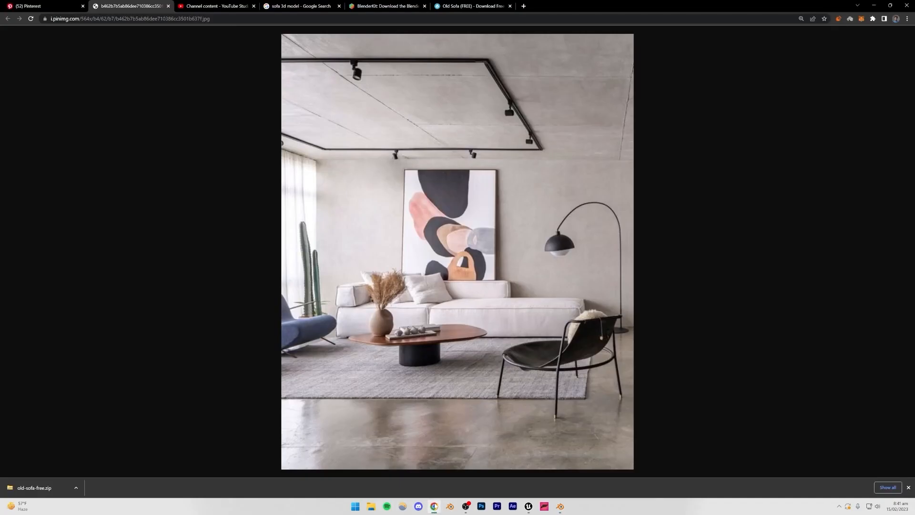
click(435, 506)
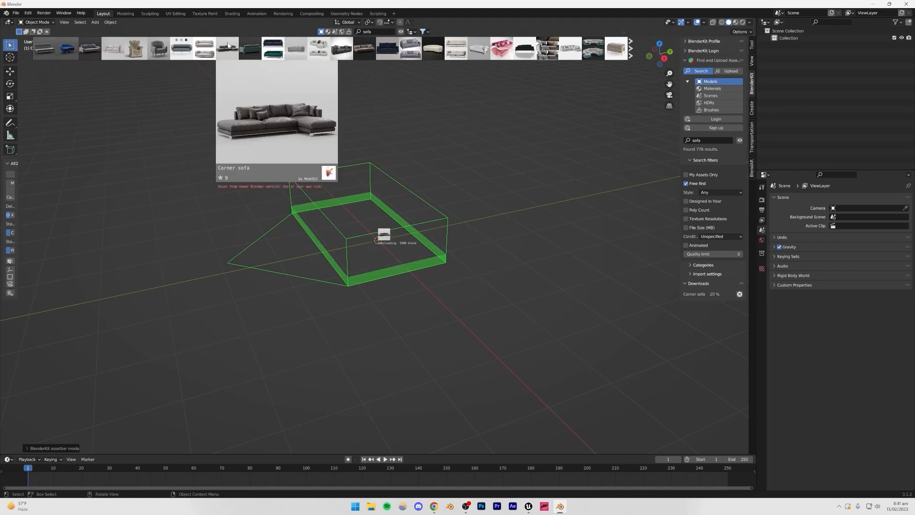
mouse_move(271, 52)
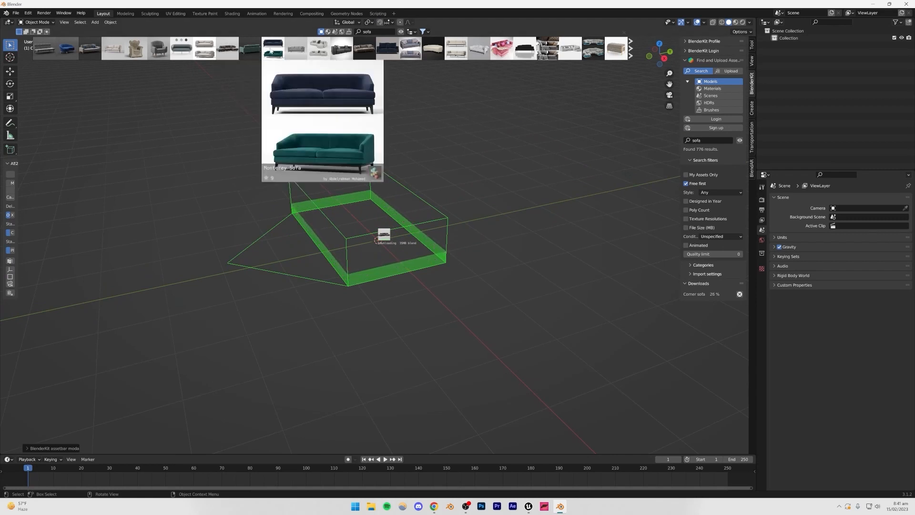
click(433, 506)
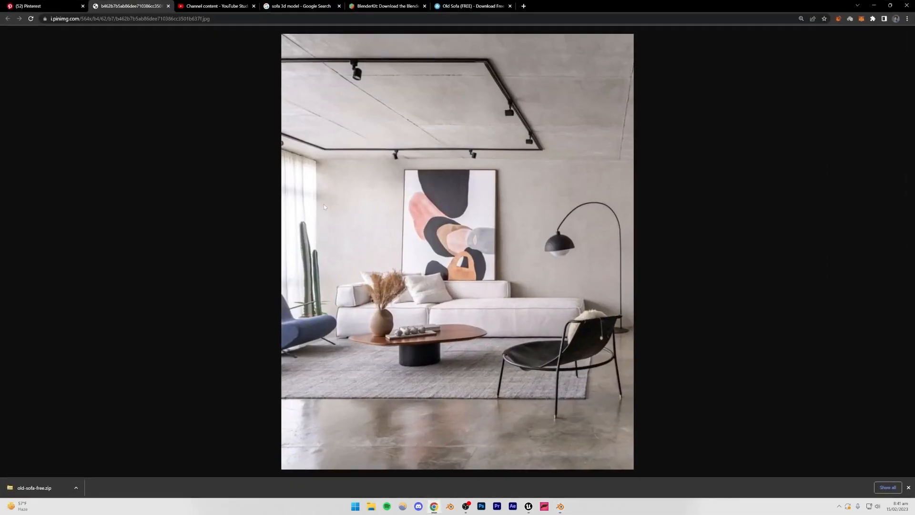
click(560, 506)
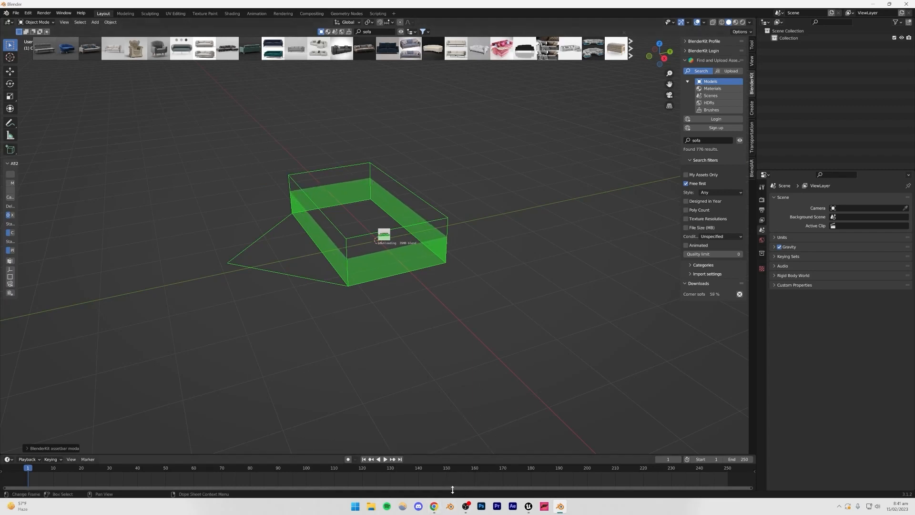
click(433, 507)
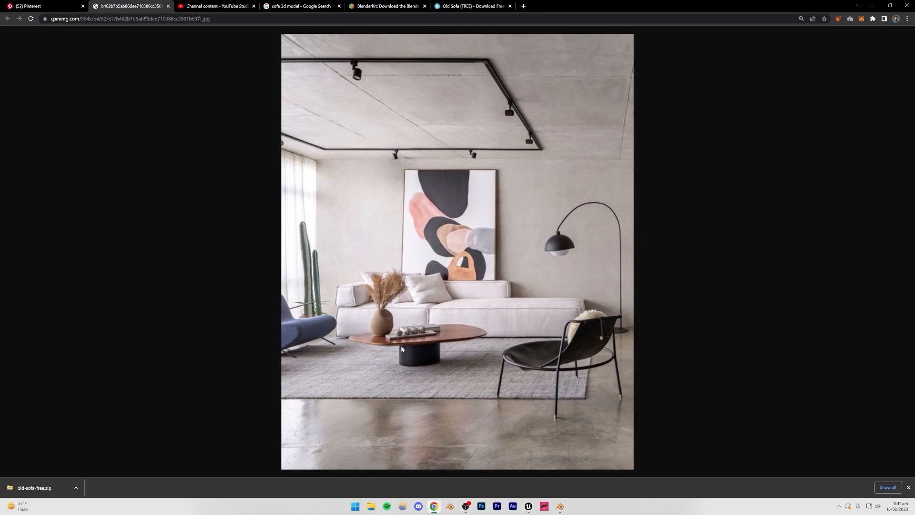
Step: Switch to Blender and examine the downloaded Corner sofa up close, from the front and from above
click(560, 506)
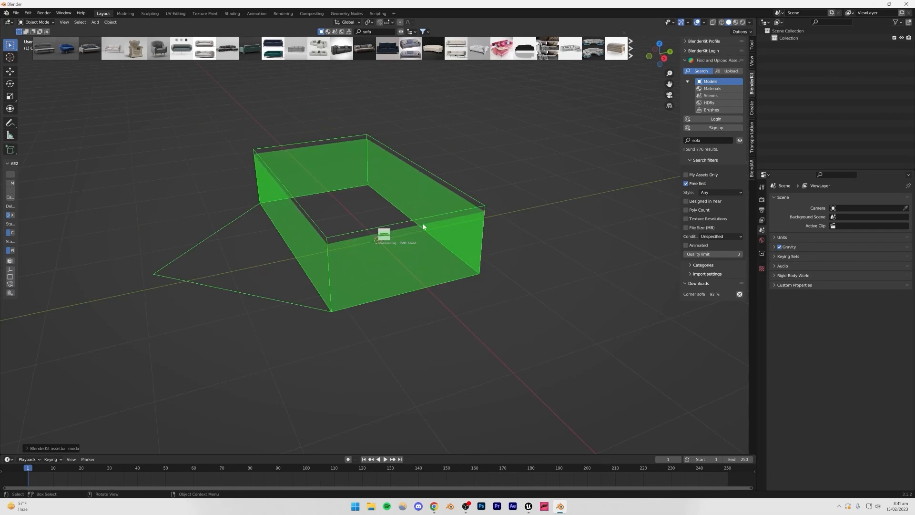
middle_drag(400, 177, 534, 259)
scroll(362, 221, up, 3)
scroll(460, 253, down, 2)
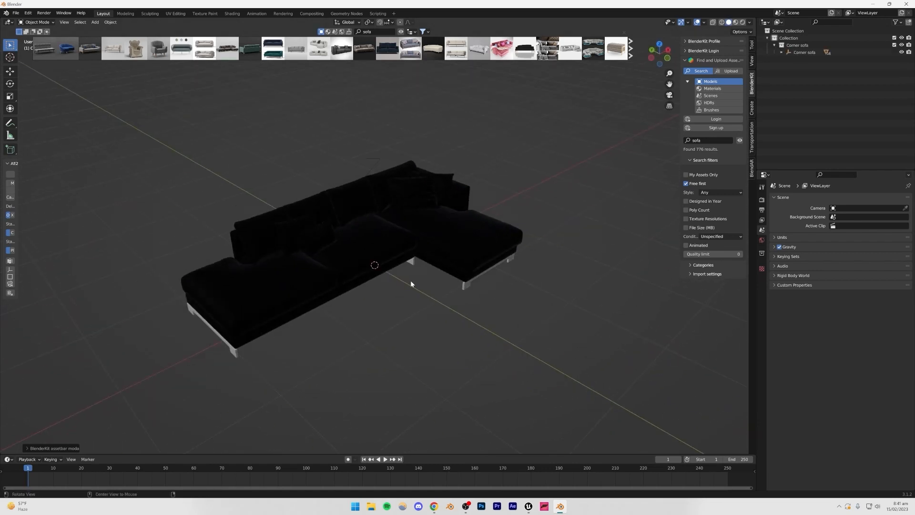
mouse_move(410, 280)
middle_down()
mouse_move(360, 258)
mouse_move(405, 278)
middle_up()
scroll(339, 303, up, 8)
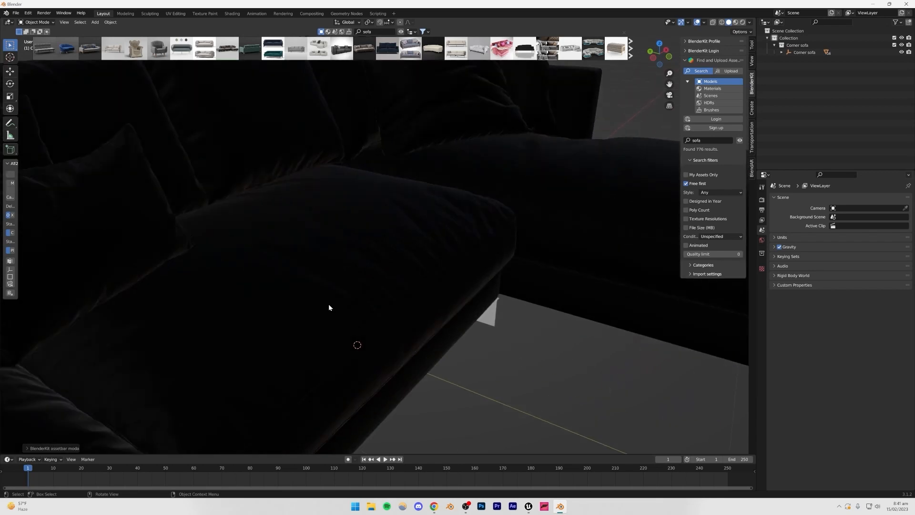
middle_drag(269, 300, 321, 292)
scroll(381, 248, down, 9)
alt+drag(382, 248, 341, 268)
scroll(394, 259, up, 5)
scroll(314, 271, down, 5)
middle_drag(315, 271, 196, 249)
middle_drag(452, 154, 372, 213)
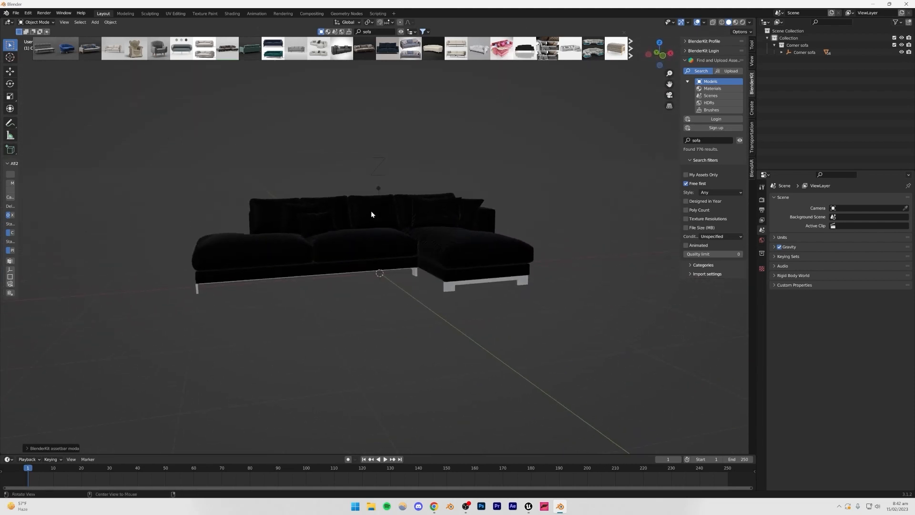
scroll(356, 271, down, 3)
middle_drag(355, 271, 342, 189)
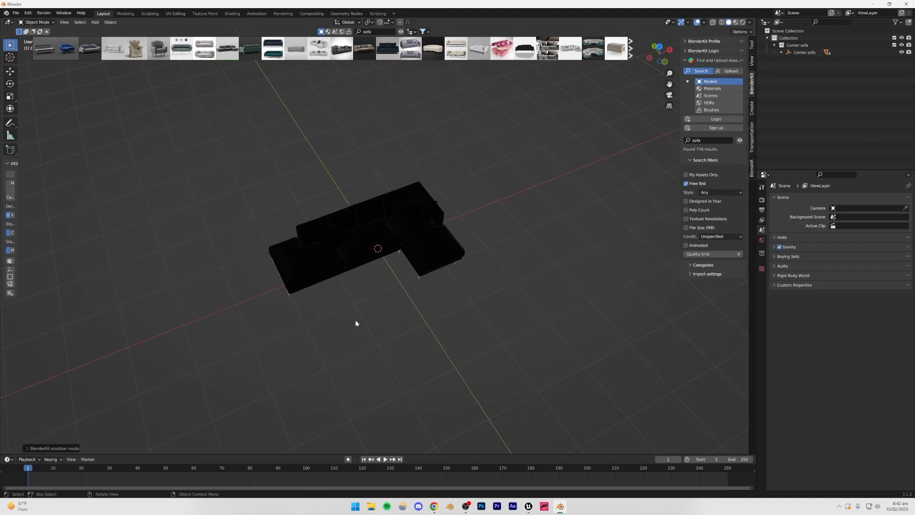
Step: Start an FBX export and create a folder named interiorSS inside F:\Unreal Engine 5 Work\Assets\models
click(16, 13)
mouse_move(48, 116)
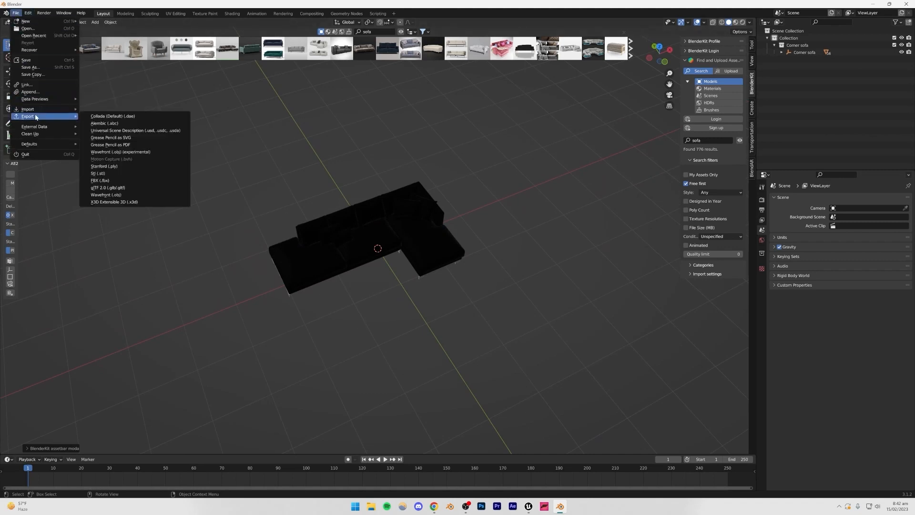
click(100, 180)
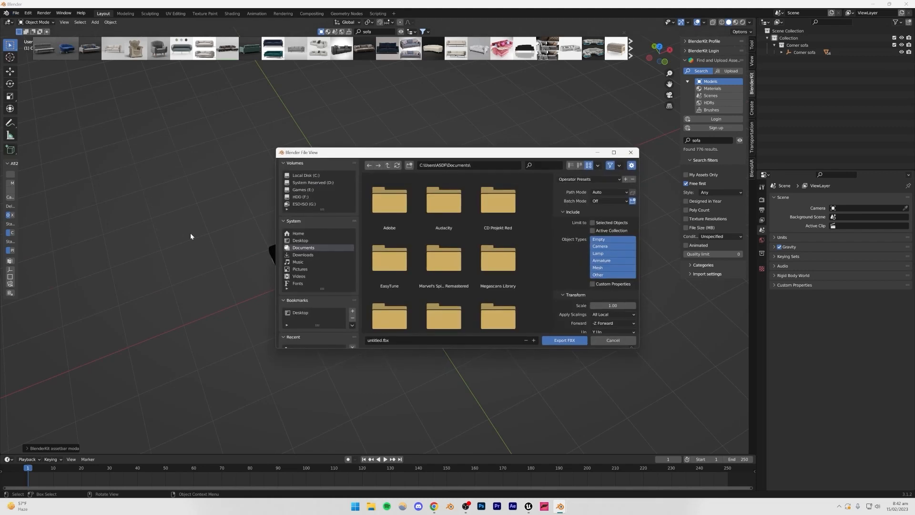
scroll(334, 264, down, 4)
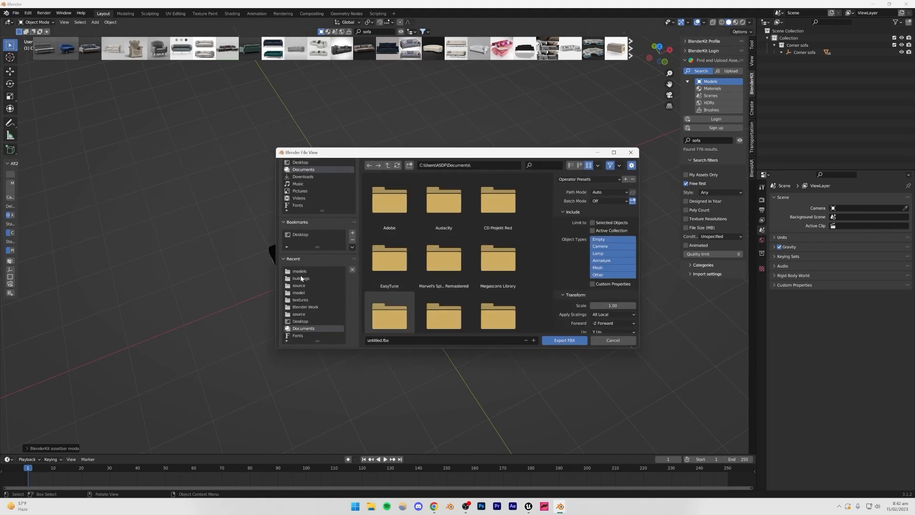
click(299, 271)
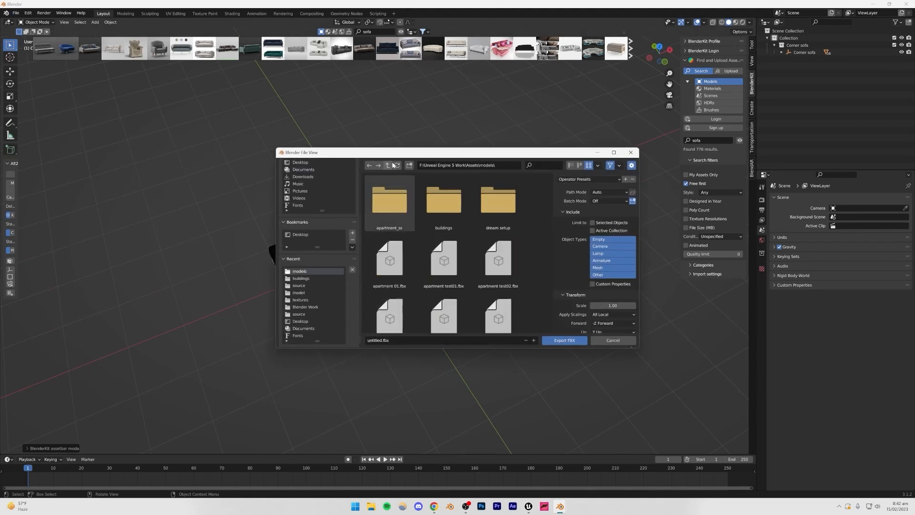
click(409, 165)
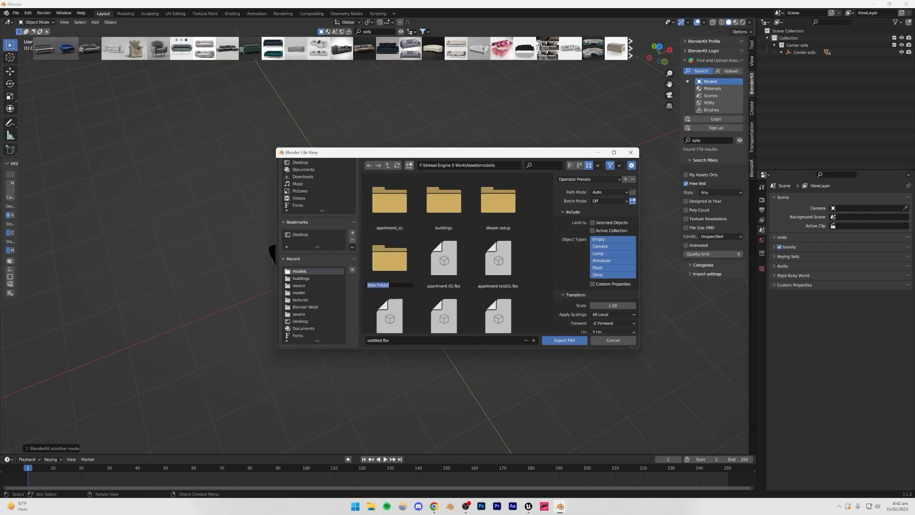
text(inter)
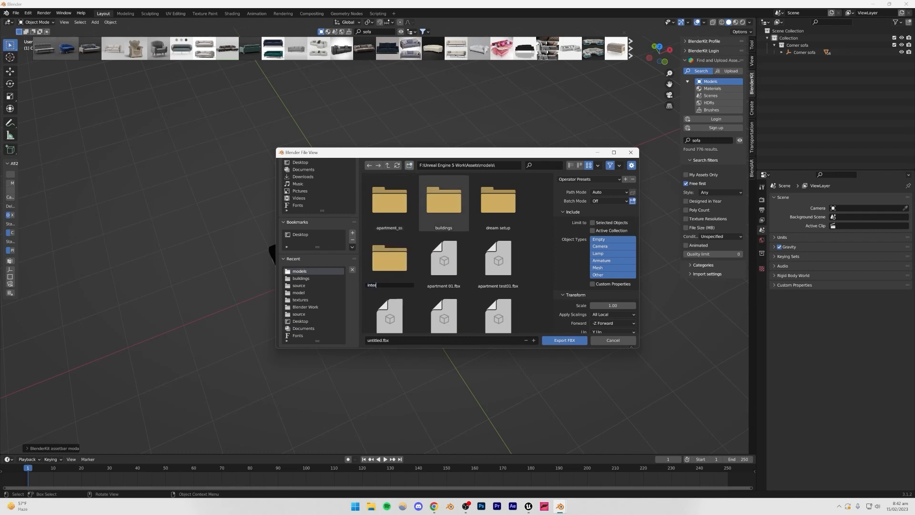
text(iorSS)
key(Return)
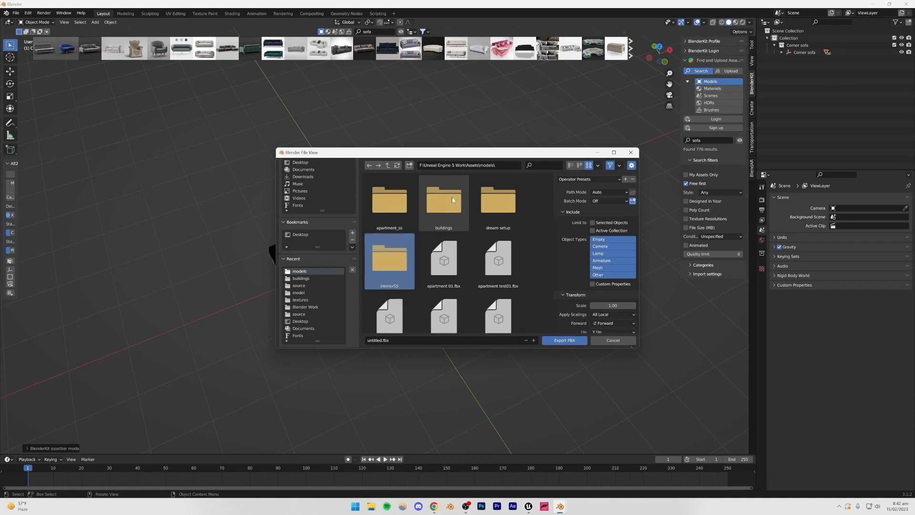
Step: Export the Corner sofa as FBX into the interiorSS folder, with a file name marking it as the main sofa
double_click(397, 265)
click(408, 339)
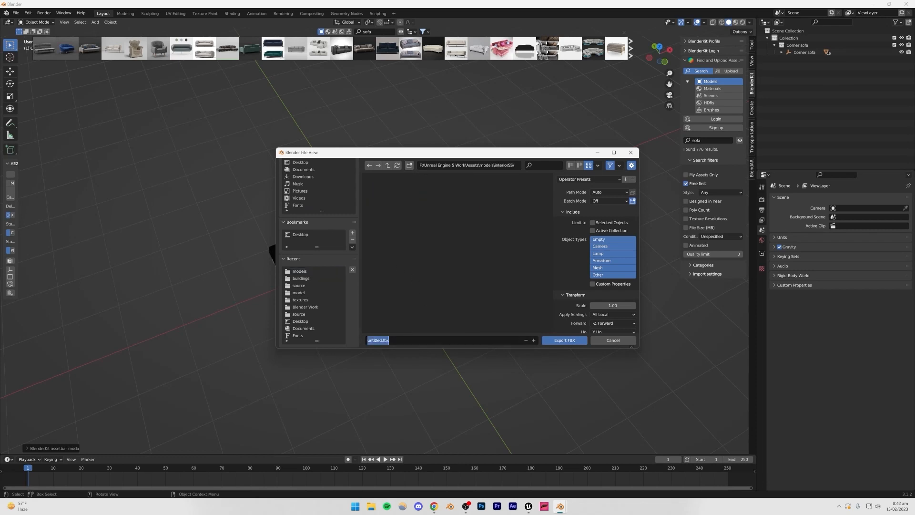
text(sof)
text(main)
click(564, 341)
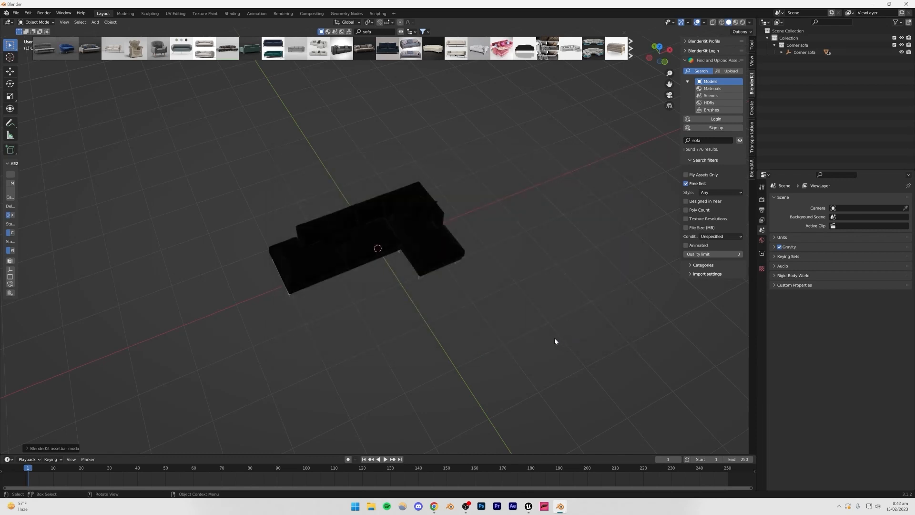
Step: Switch to the MainProj03 project in Unreal Editor and close the Quixel Bridge window
mouse_move(529, 504)
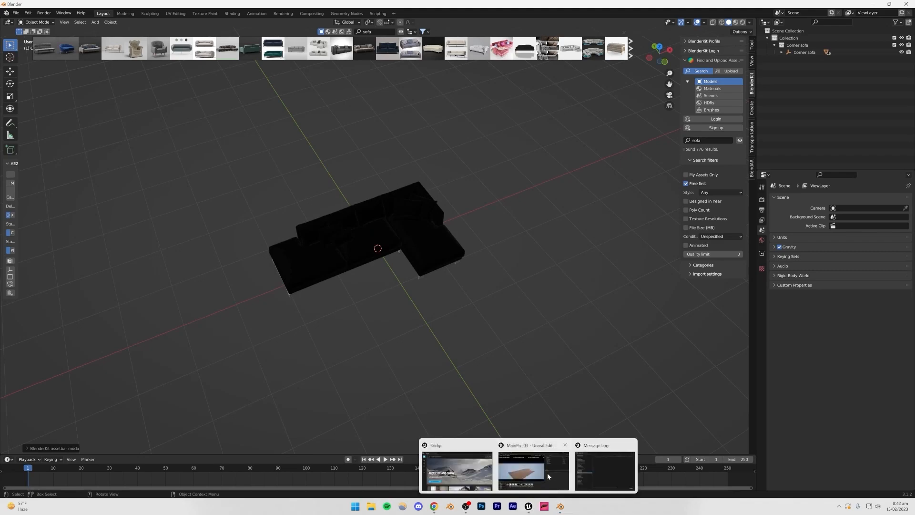
click(547, 473)
click(654, 192)
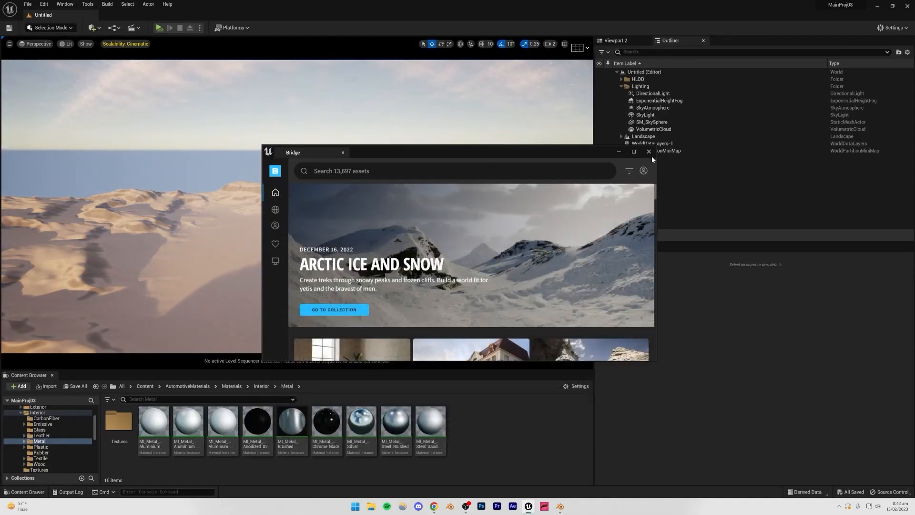
click(649, 152)
key(ctrl+s)
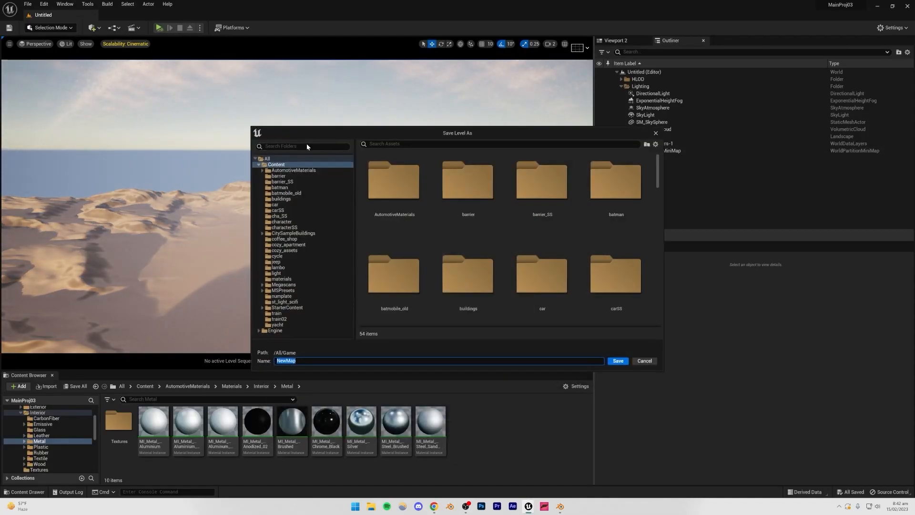
click(656, 133)
click(194, 99)
Step: Create a new level from the Empty Level template and save it as interiorSS
click(27, 4)
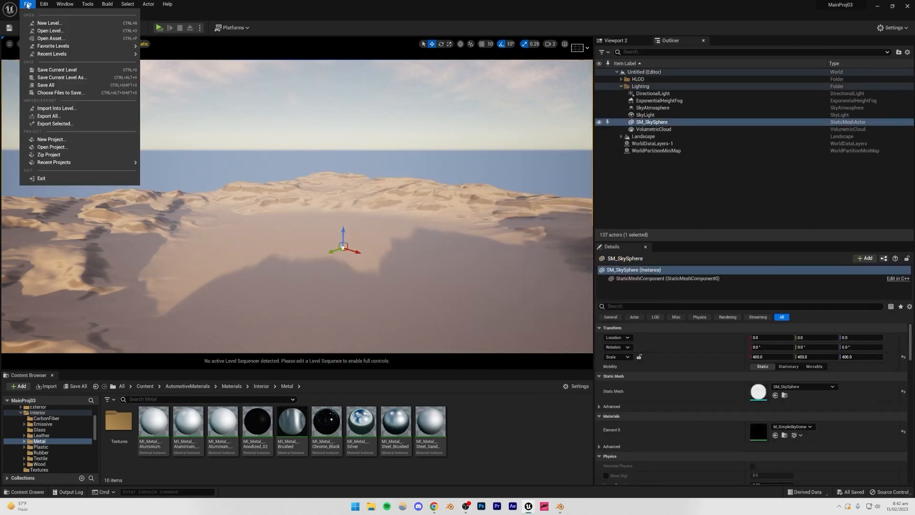
click(36, 23)
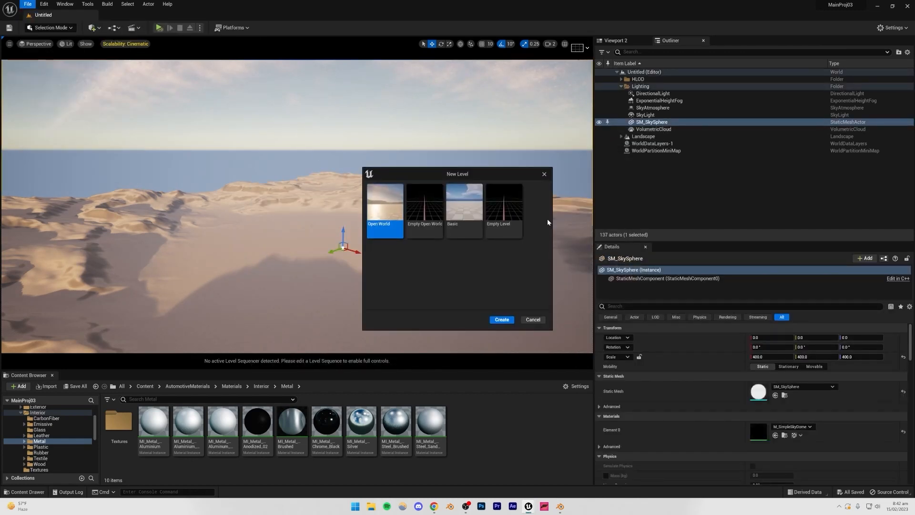
click(495, 226)
click(501, 319)
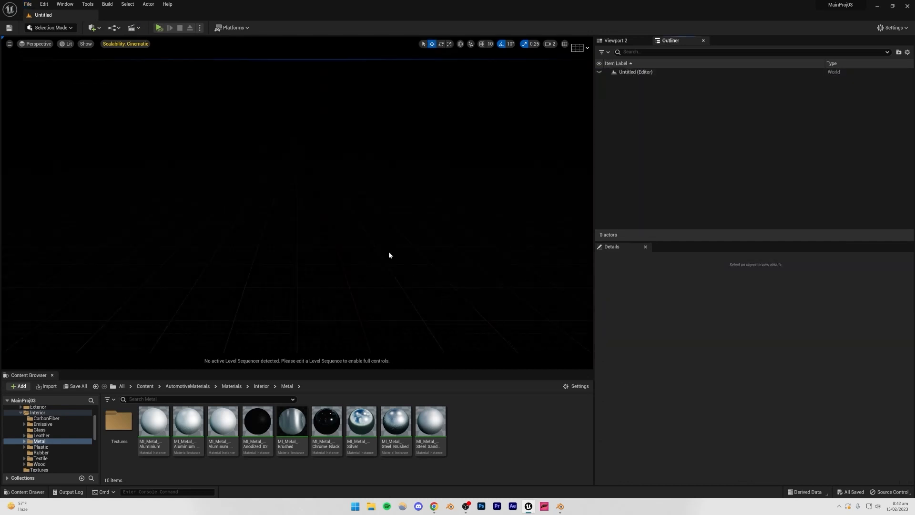
key(ctrl+s)
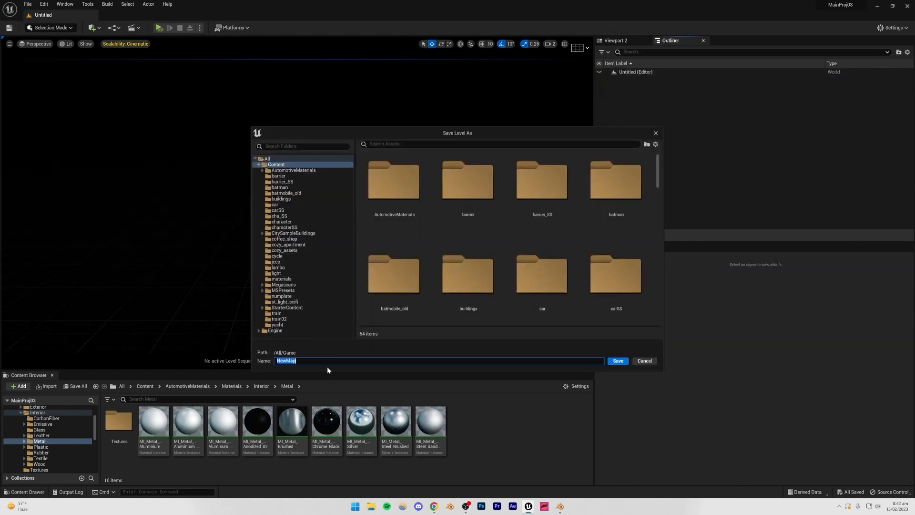
key(BackSpace)
key(Return)
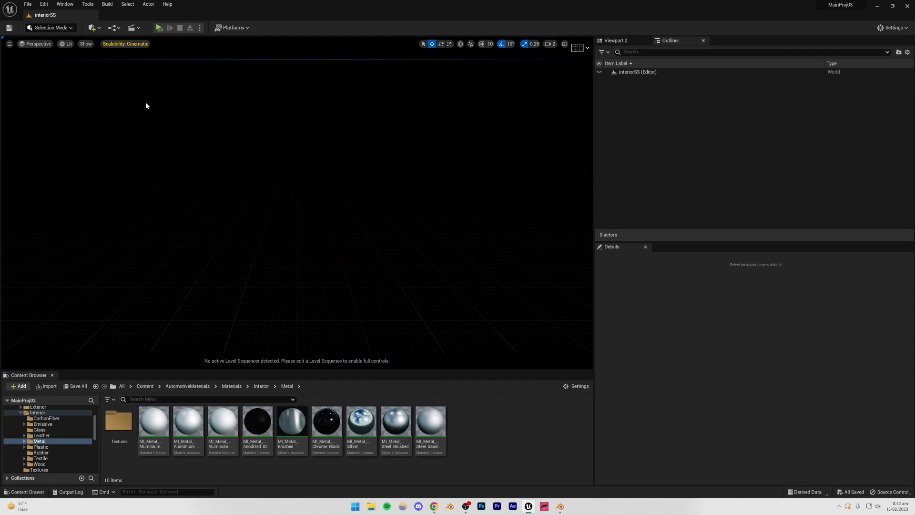
Step: Create a new landscape with the default settings in Landscape mode and return to Selection mode
click(66, 27)
click(65, 52)
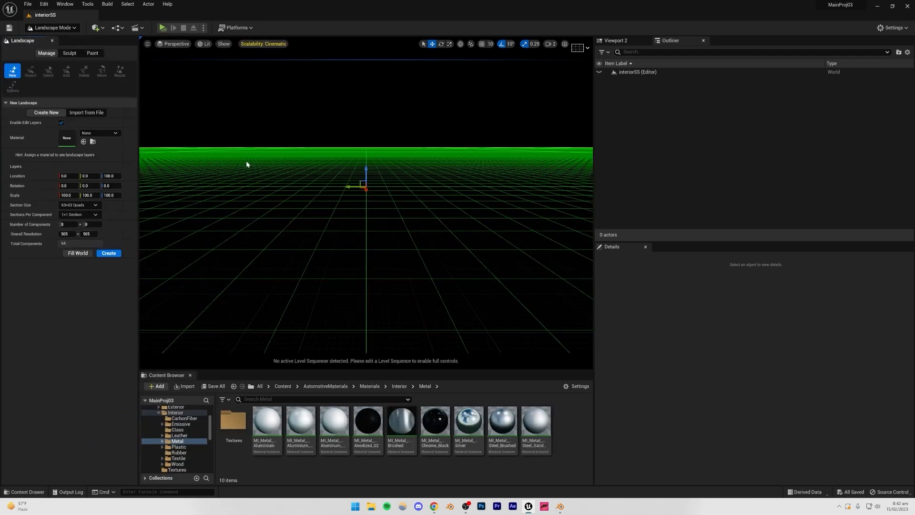
click(108, 253)
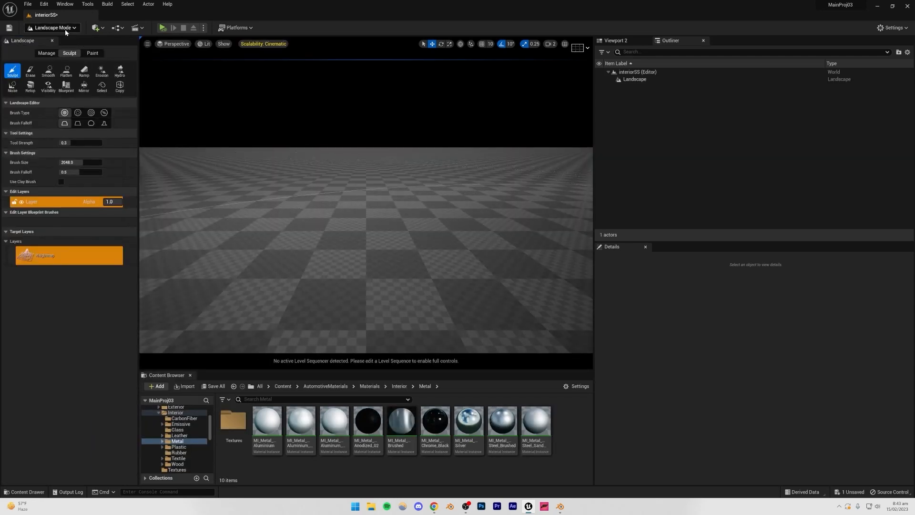
click(63, 28)
click(65, 40)
Step: Add a sky light, atmospheric light, sky atmosphere, volumetric cloud and height fog to the level with the Env. Light Mixer
click(63, 4)
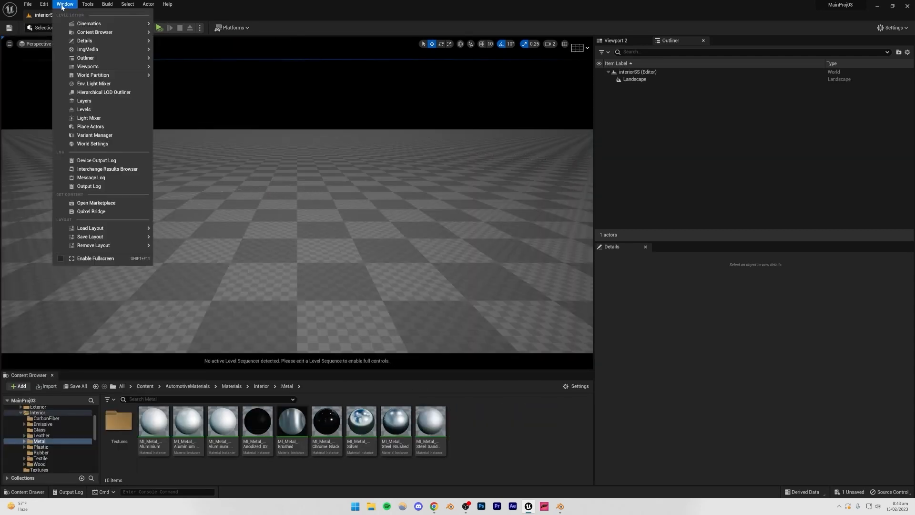
click(91, 84)
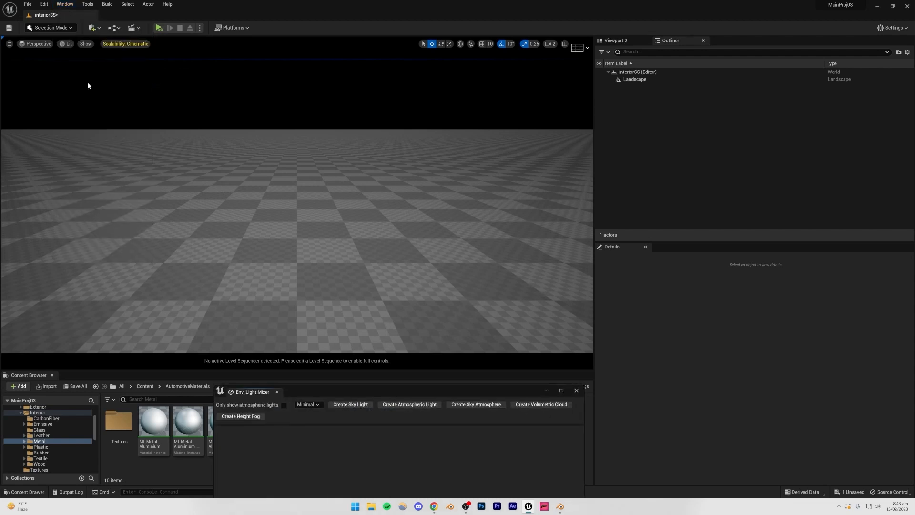
drag(346, 395, 301, 125)
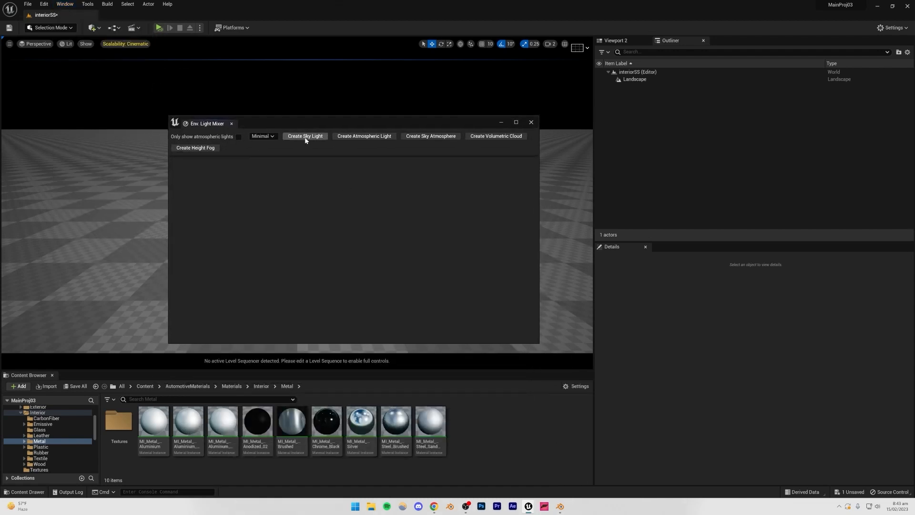
click(306, 138)
click(306, 137)
click(307, 137)
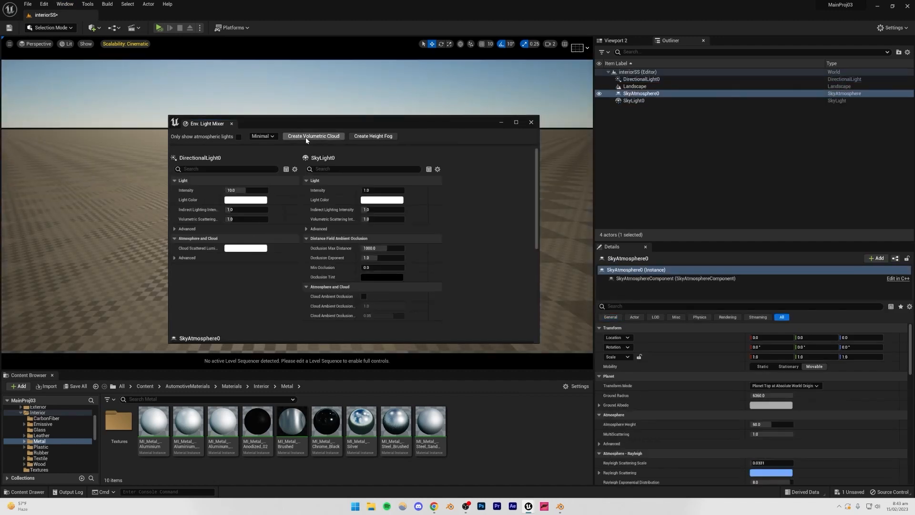
click(307, 136)
click(307, 137)
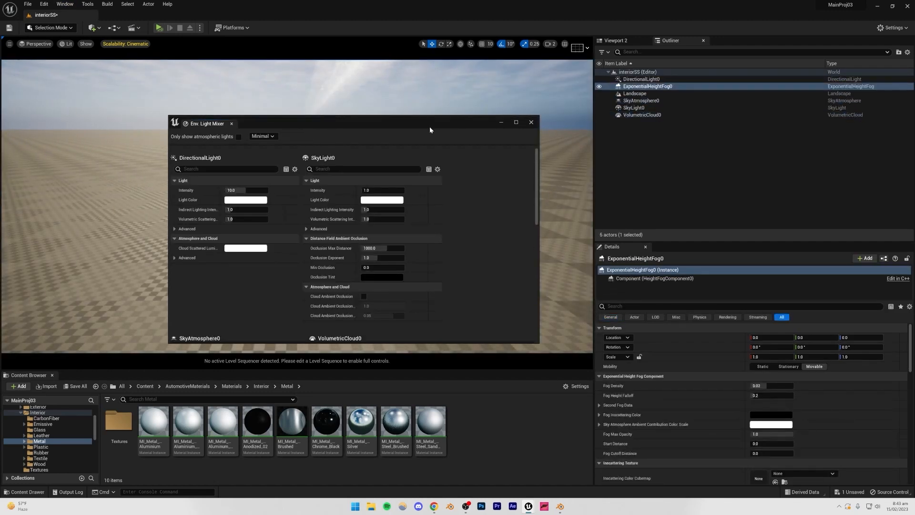
right_drag(297, 206, 311, 221)
click(278, 111)
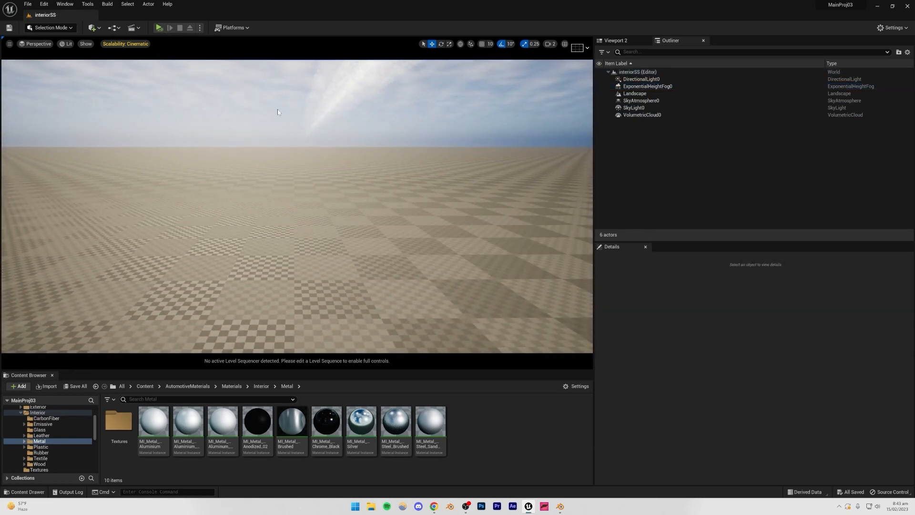
Step: Place a cube shape on the landscape and leave no actor selected
click(97, 28)
mouse_move(141, 105)
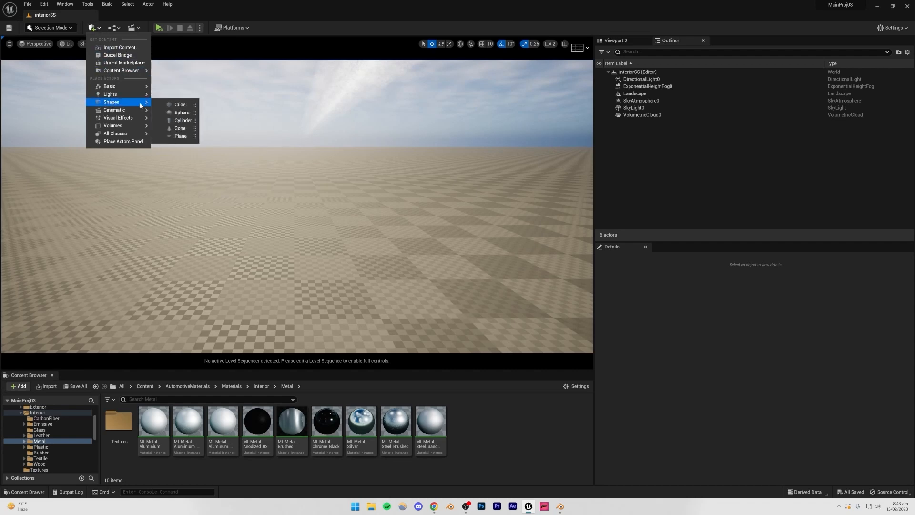
click(175, 103)
right_drag(295, 201, 374, 305)
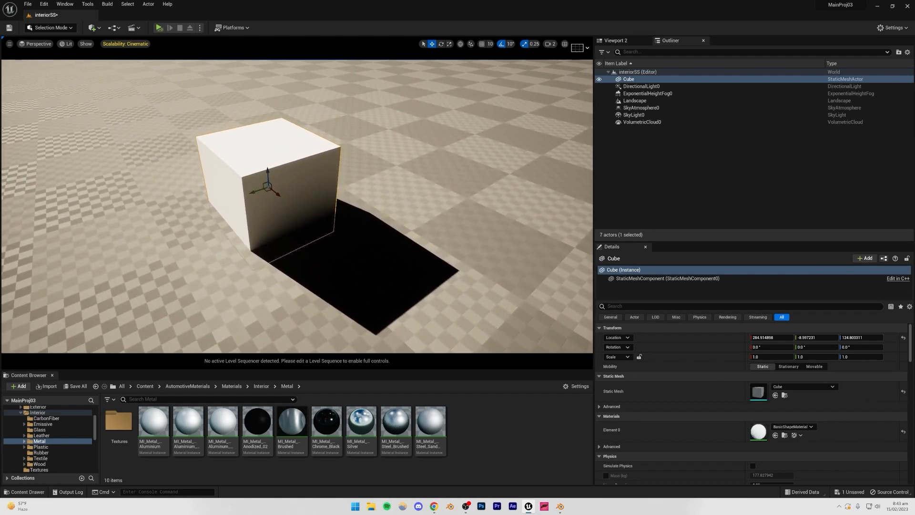
click(391, 167)
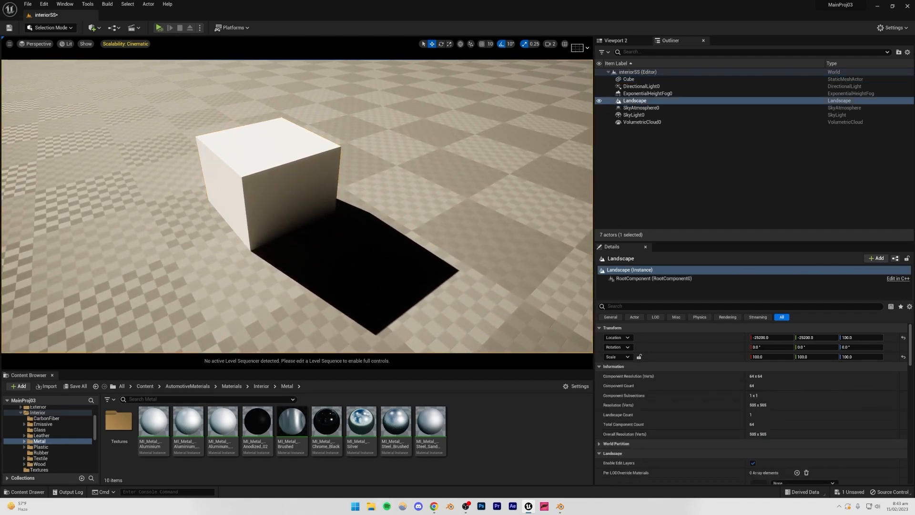
click(286, 186)
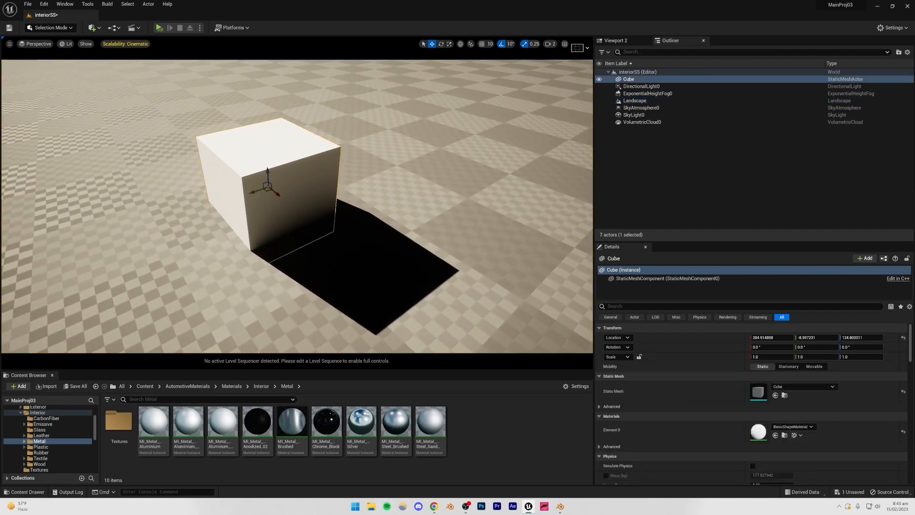
click(431, 187)
click(639, 181)
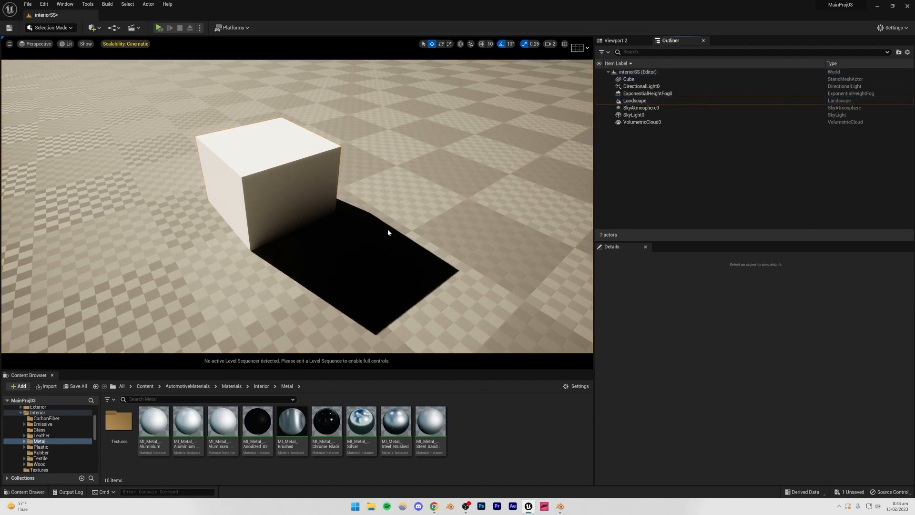
Step: Enable Real Time Capture on the sky light so it lights the cube's shadow
click(636, 115)
click(751, 385)
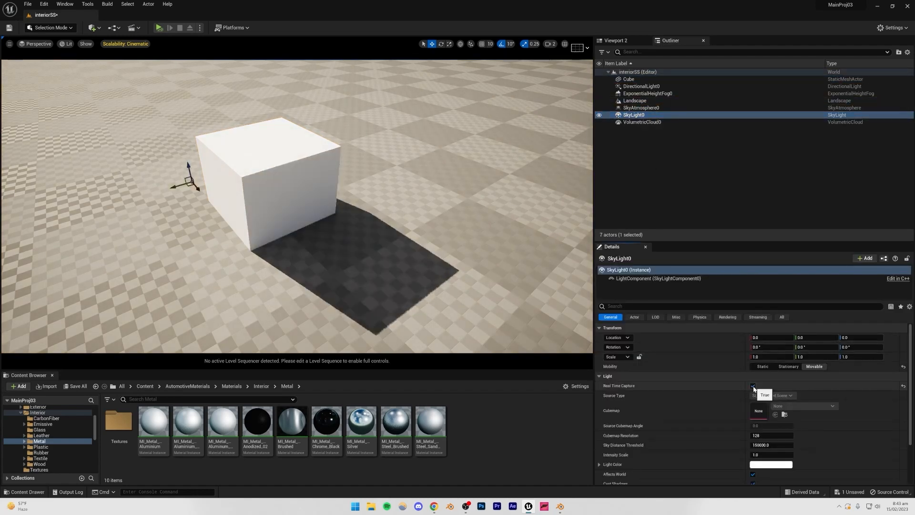
click(497, 210)
Step: With grid snapping on, lower the cube toward the landscape and scale it into a 5.75 × 5.75 × 0.25 floor slab
mouse_move(252, 211)
right_down()
mouse_move(195, 174)
mouse_move(236, 210)
right_up()
click(280, 172)
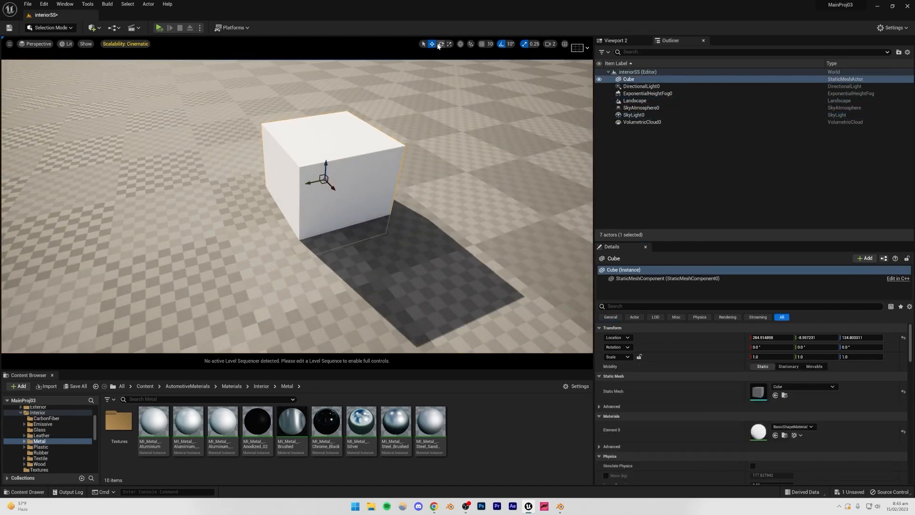
click(481, 44)
drag(325, 165, 324, 210)
click(448, 44)
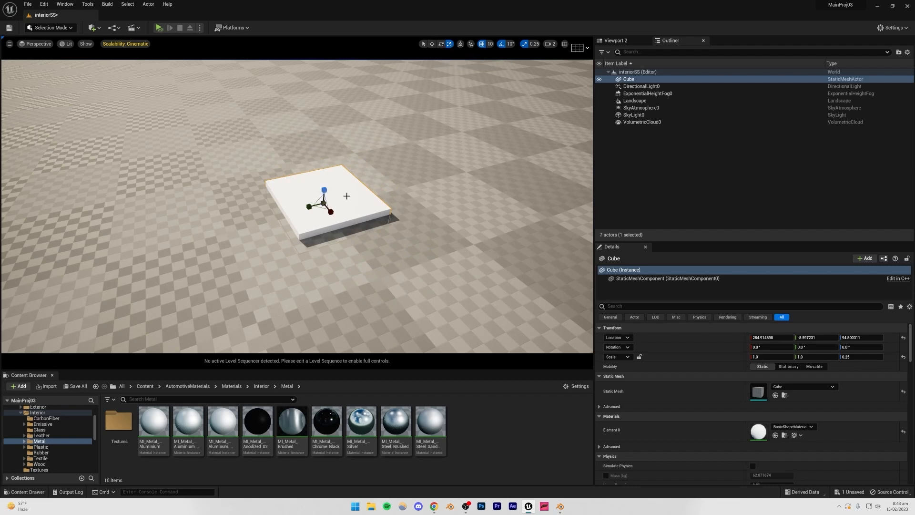
drag(320, 208, 387, 184)
key(s)
right_drag(402, 235, 400, 176)
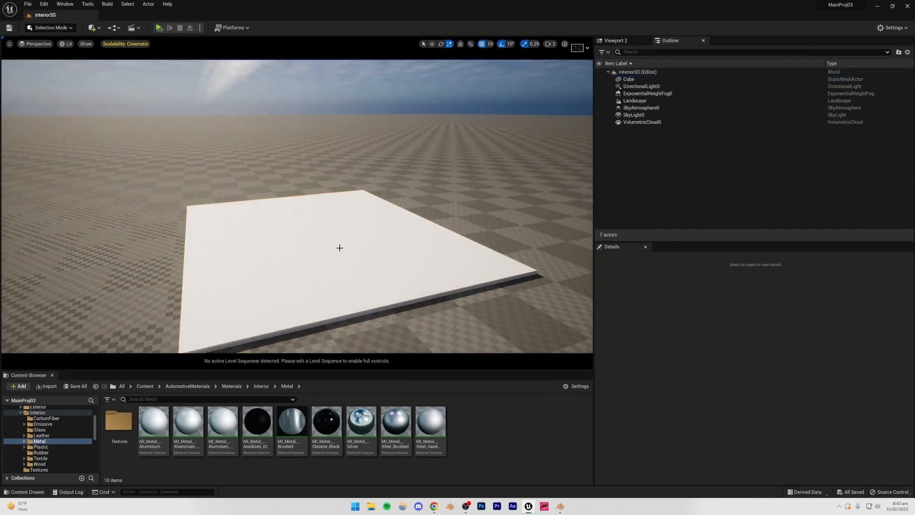
Step: Delete the landscape, keeping only the floor slab under the sky
right_drag(338, 249, 385, 134)
key(d)
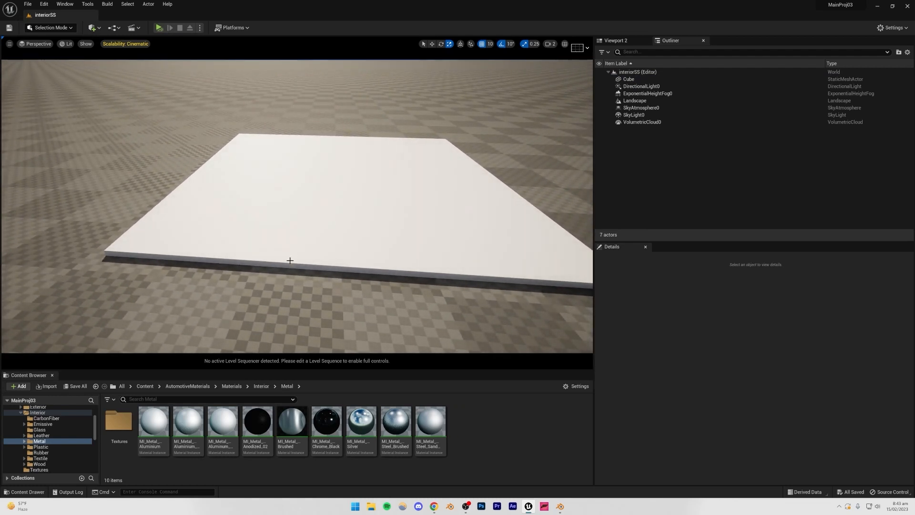
click(125, 149)
key(Delete)
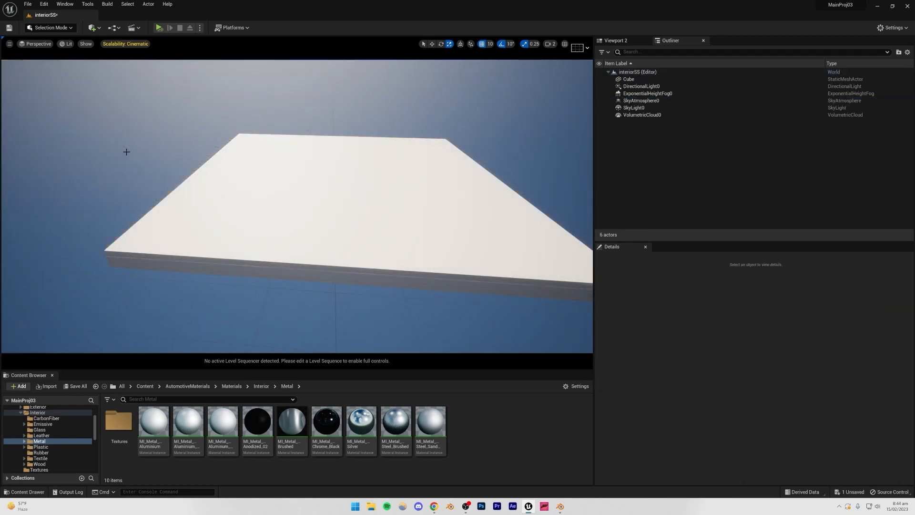
right_drag(125, 151, 125, 152)
right_drag(226, 301, 227, 301)
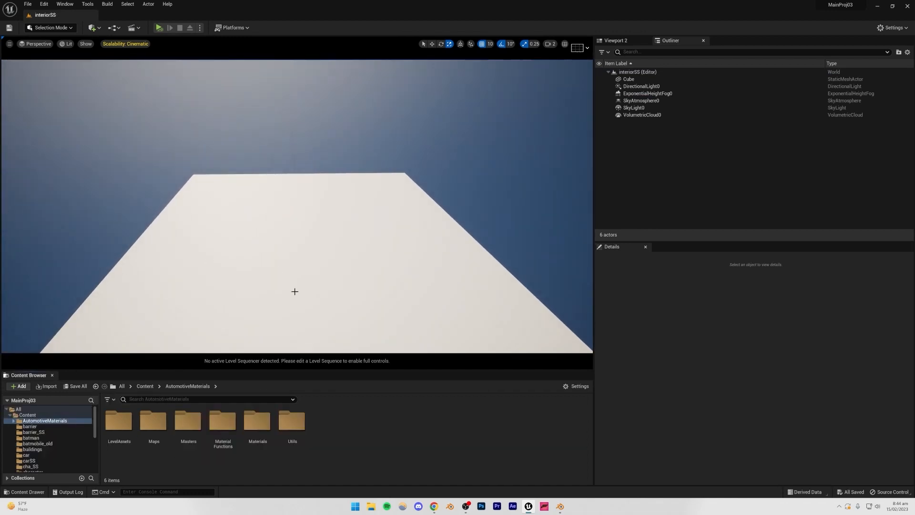
Step: Create a new folder named interiorSS inside the project's Content folder
click(27, 416)
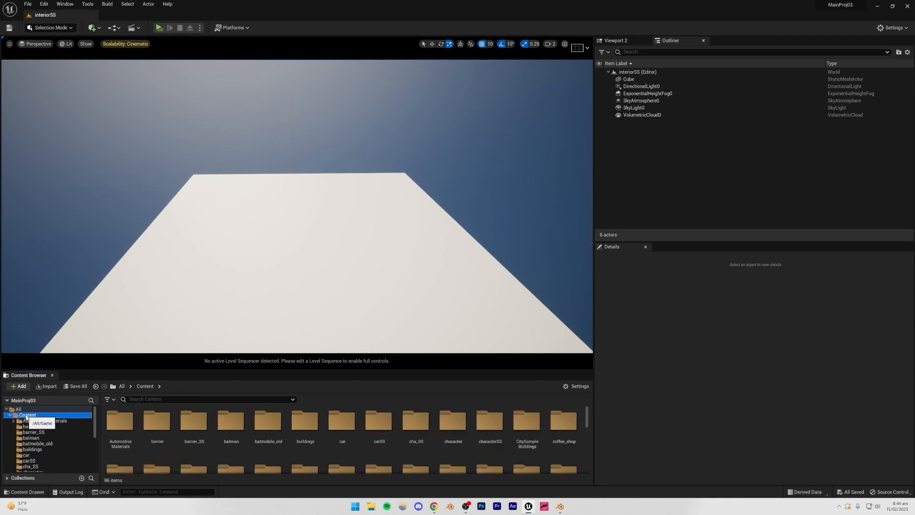
right_click(27, 418)
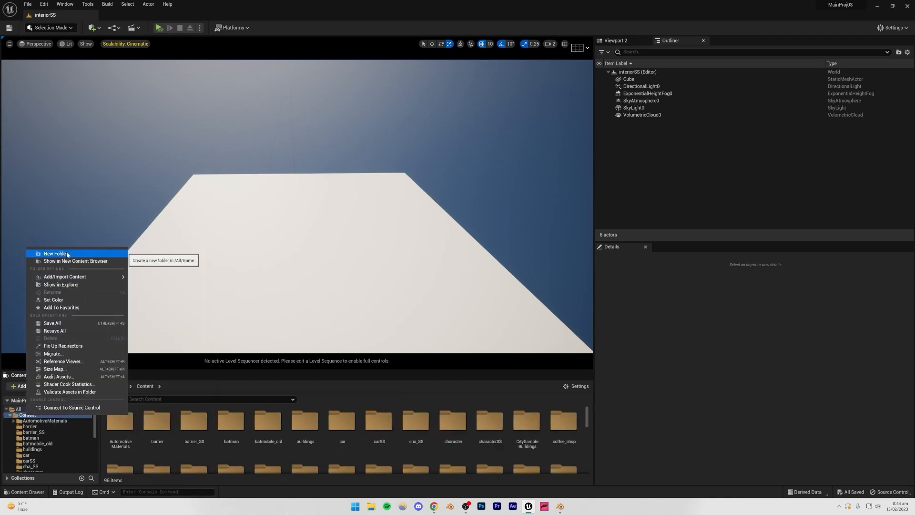
click(96, 253)
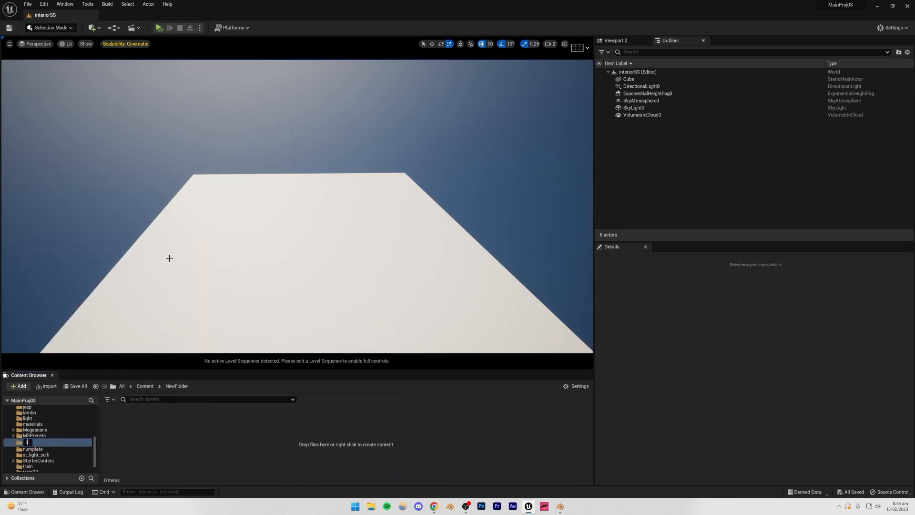
text(interiorSS)
key(Return)
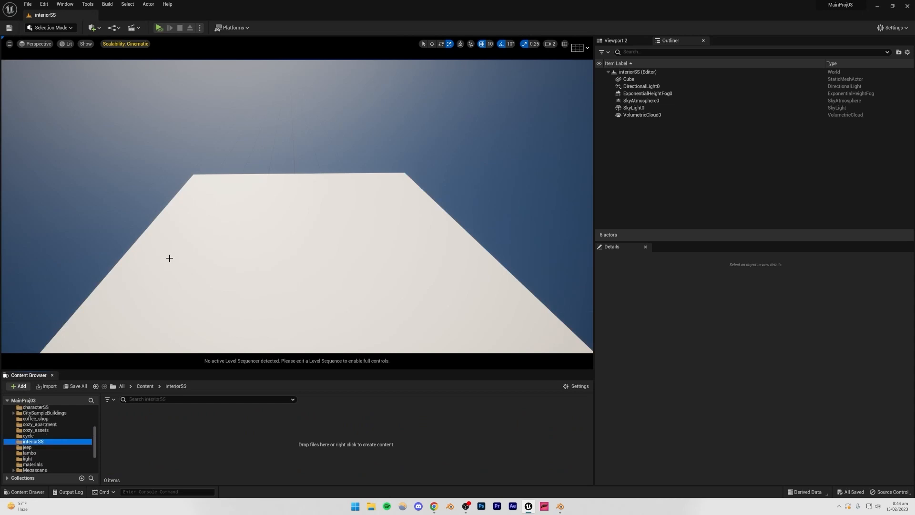
Step: Open the Assets/models/interiorSS folder of Unreal Engine 5 Work in File Explorer and place its window beside the Content Browser
click(373, 510)
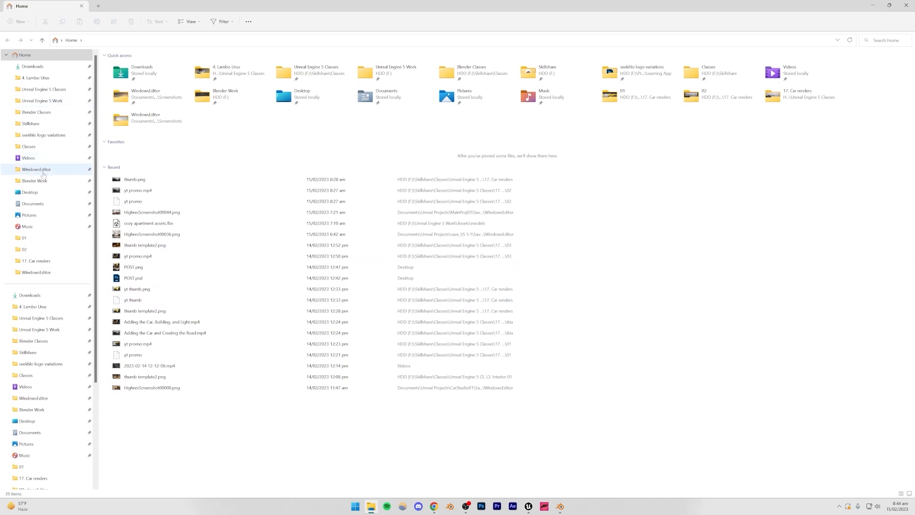
click(47, 101)
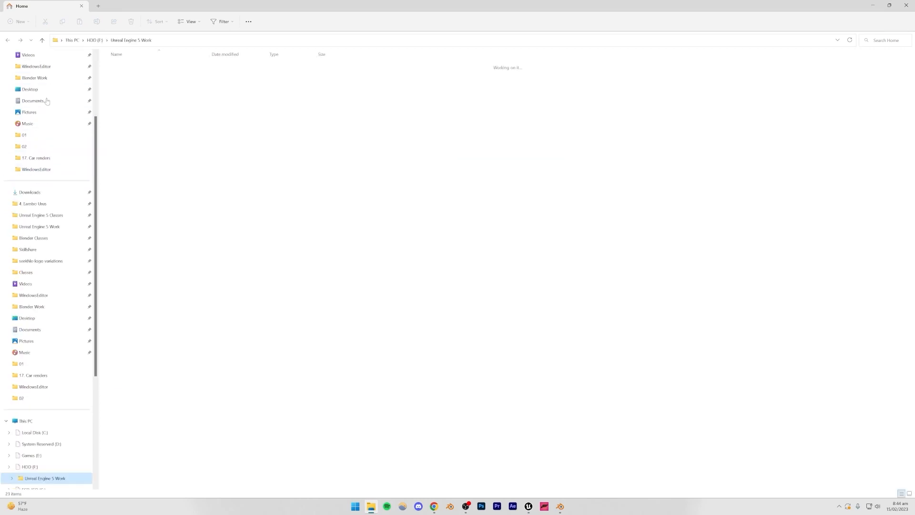
double_click(130, 89)
double_click(130, 67)
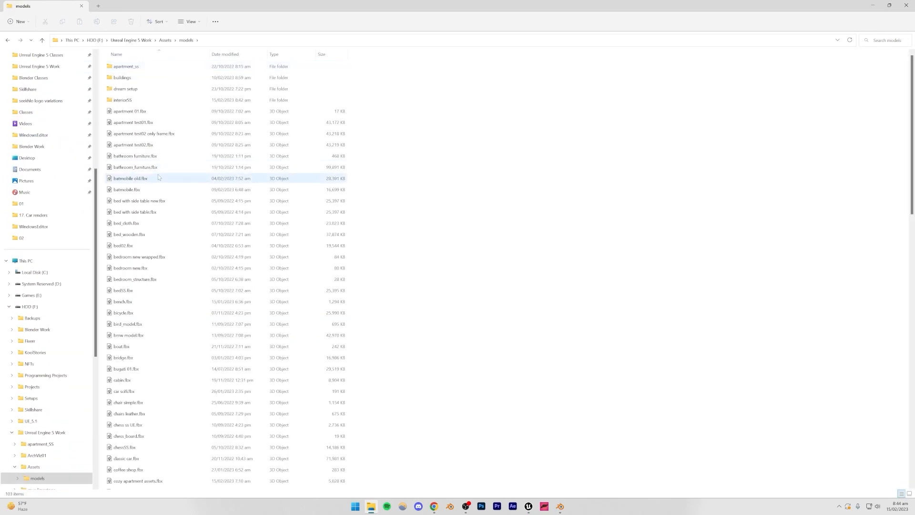
click(129, 100)
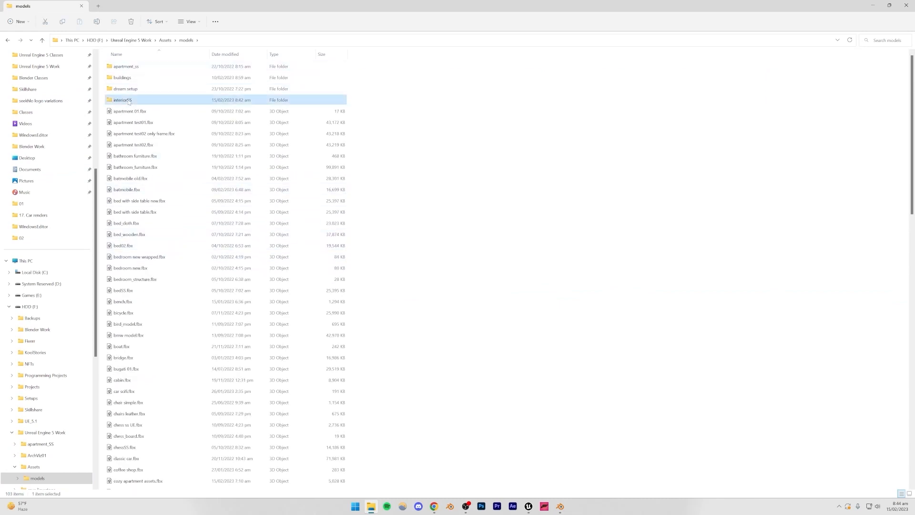
double_click(128, 101)
drag(176, 5, 698, 157)
Step: Import main_sofa.fbx into the interiorSS content folder with all meshes and default FBX options, and dismiss the message log
click(652, 224)
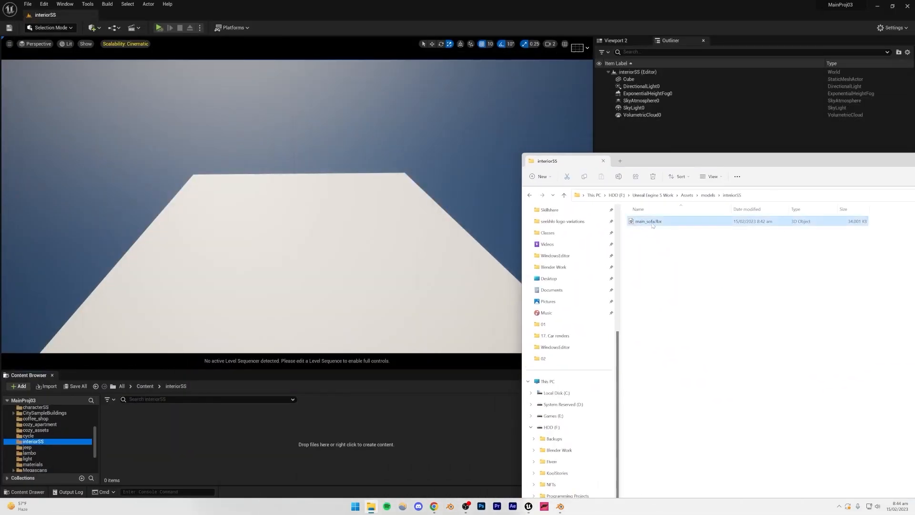
drag(184, 451, 185, 450)
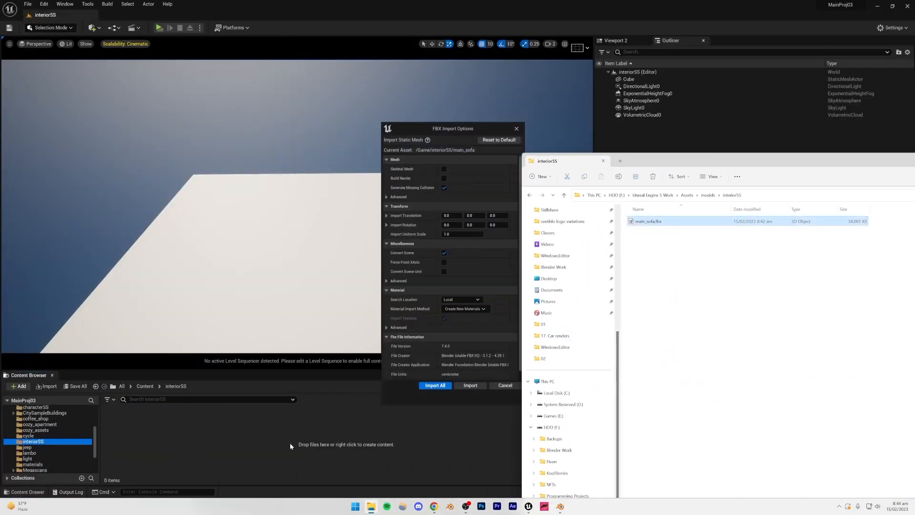
click(431, 388)
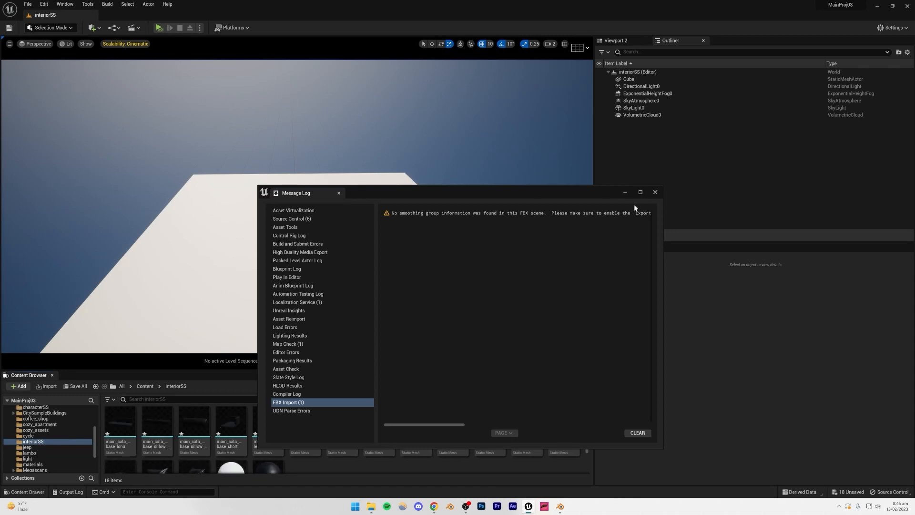
click(656, 193)
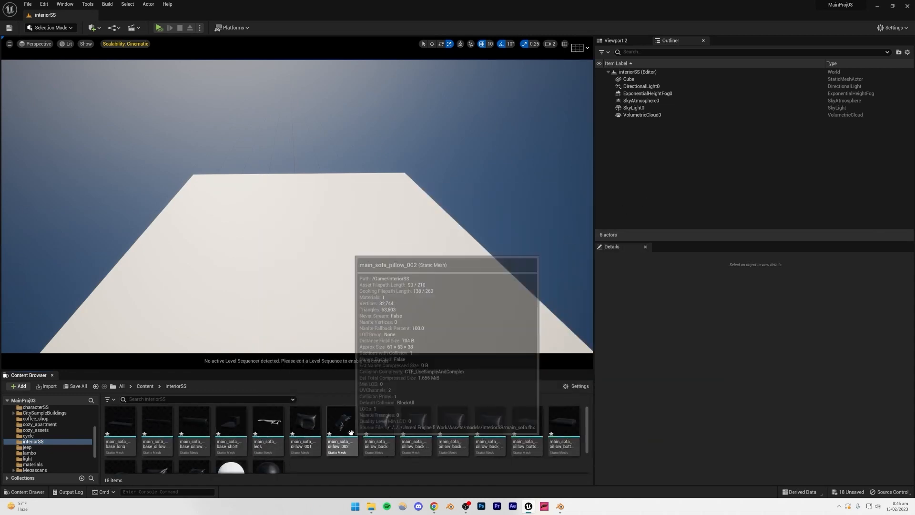
Step: Select all main_sofa static meshes, leaving out the two materials, and place them together on the floor slab
scroll(291, 436, down, 1)
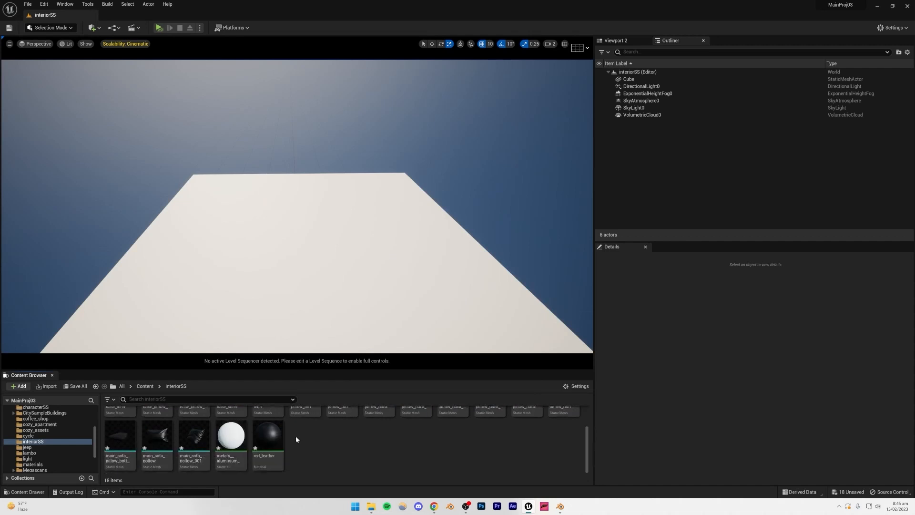
click(203, 437)
scroll(196, 436, up, 1)
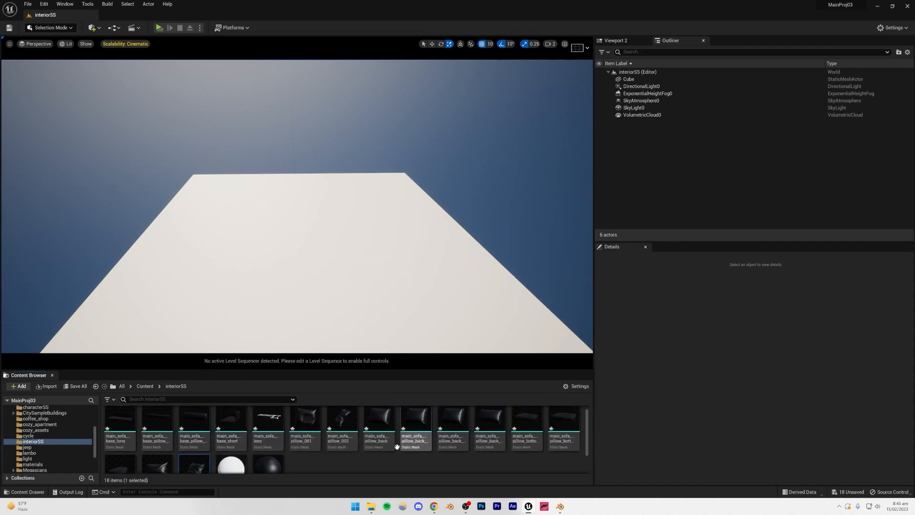
click(119, 422)
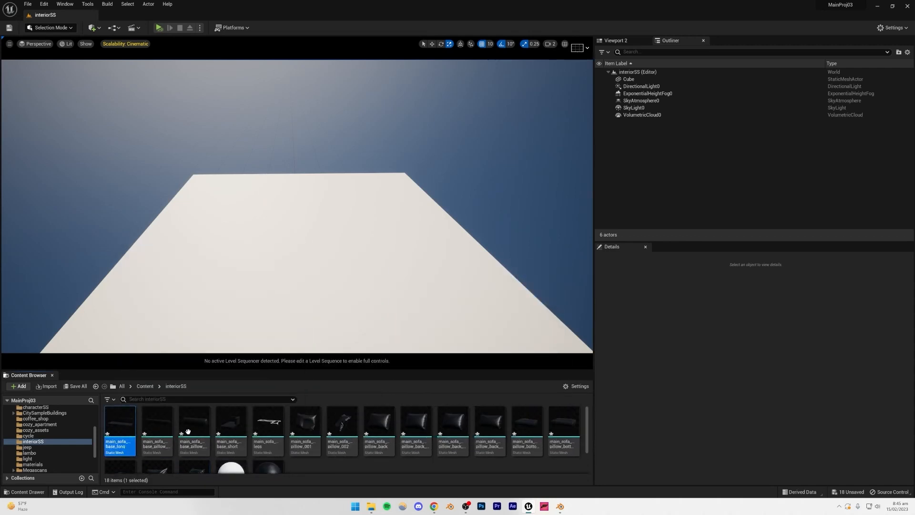
scroll(202, 439, down, 1)
shift+click(203, 439)
drag(203, 439, 448, 264)
right_drag(400, 268, 419, 263)
Step: Turn off grid snapping, lower the sofa until its legs rest on the floor slab, and deselect it
click(432, 44)
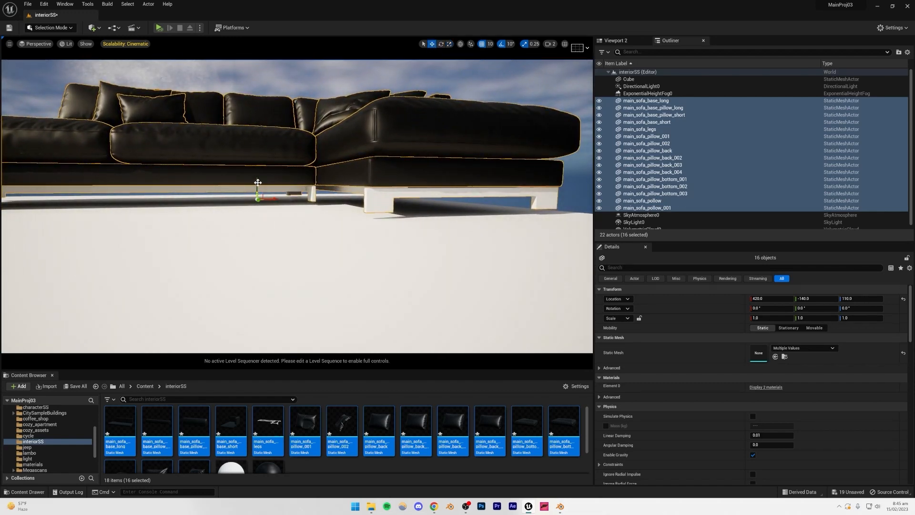
click(482, 43)
drag(257, 183, 258, 187)
right_drag(258, 187, 287, 181)
key(w)
key(s)
key(s)
key(s)
click(485, 185)
Step: Select the floor slab, shift it slightly along the X axis beneath the sofa, and deselect it
right_drag(485, 186, 464, 235)
key(s)
key(s)
key(s)
key(e)
key(d)
click(256, 292)
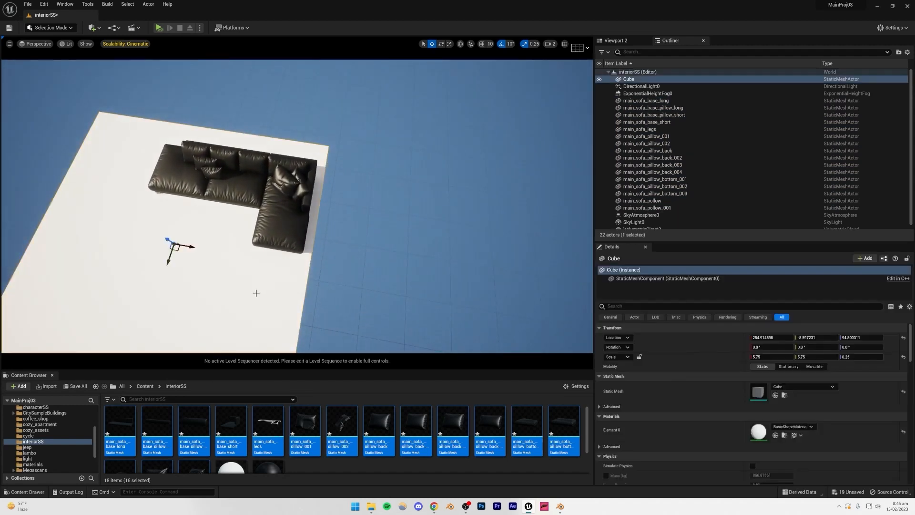
drag(190, 249, 202, 248)
click(367, 209)
Step: Save the interiorSS level with the placed sofa
right_drag(367, 209, 383, 149)
key(q)
key(a)
key(q)
key(q)
key(w)
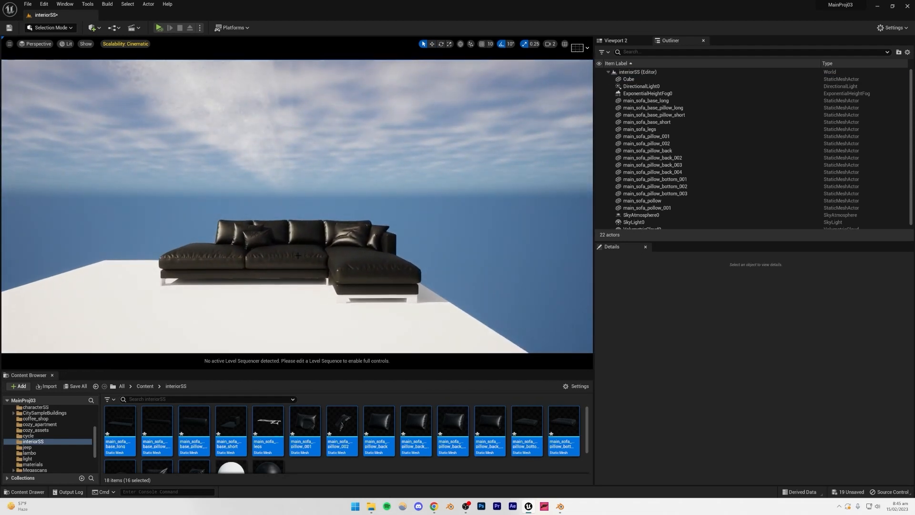
key(ctrl+s)
Step: Check the living room reference image in Chrome and switch to Blender
click(436, 509)
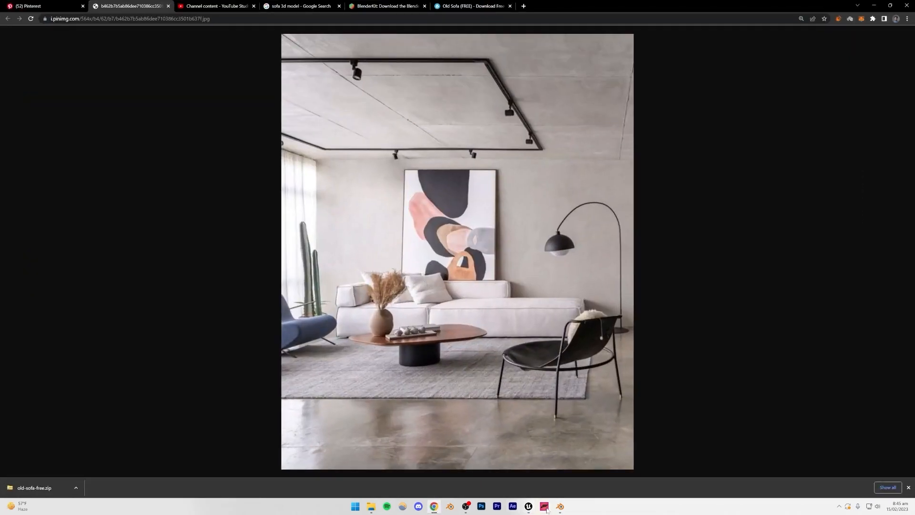
click(530, 507)
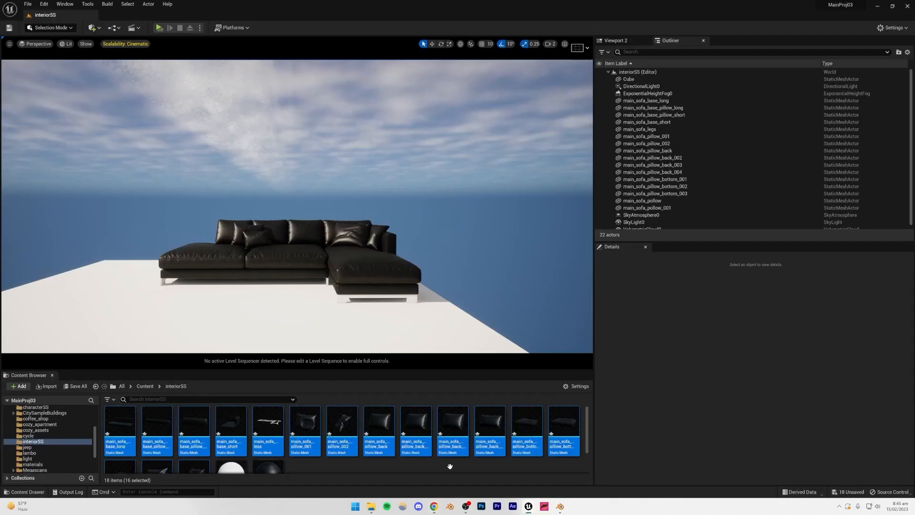
click(560, 507)
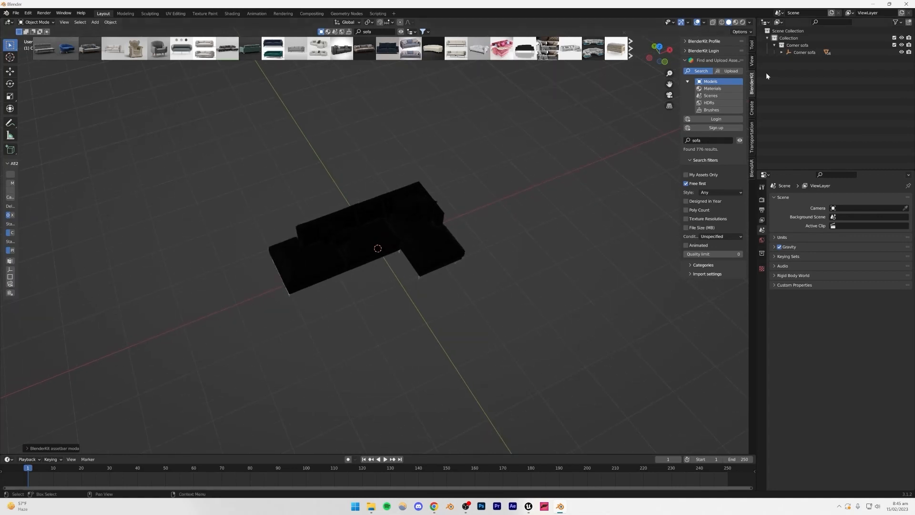
Step: Delete all objects of the corner sofa and its emptied Corner sofa collection from the scene
click(797, 44)
right_click(791, 44)
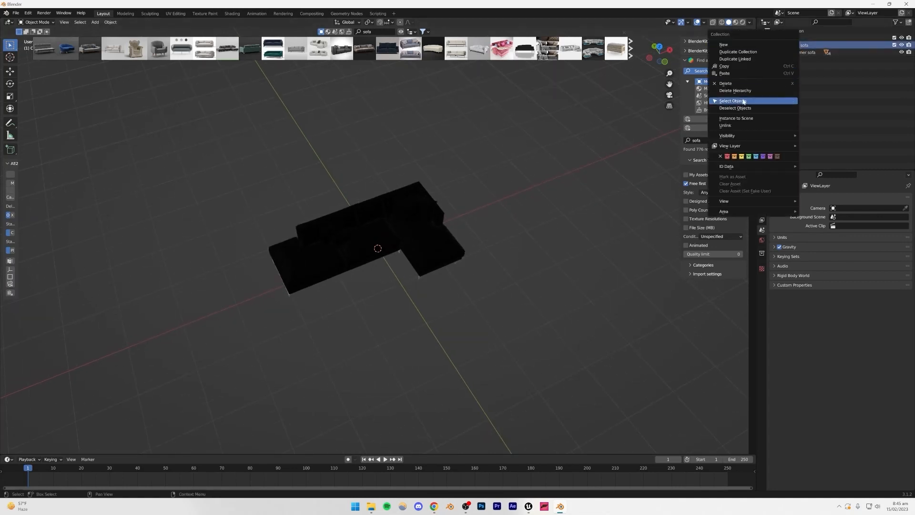
click(743, 102)
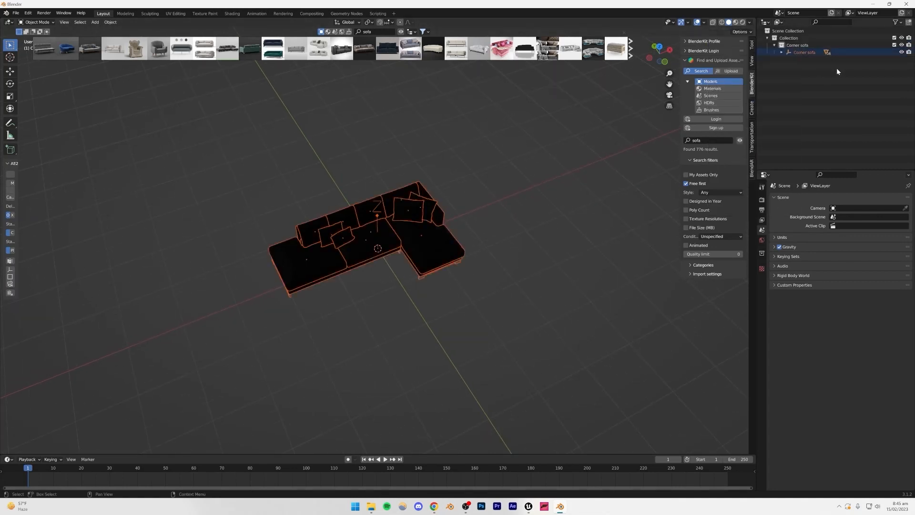
right_click(796, 44)
click(793, 83)
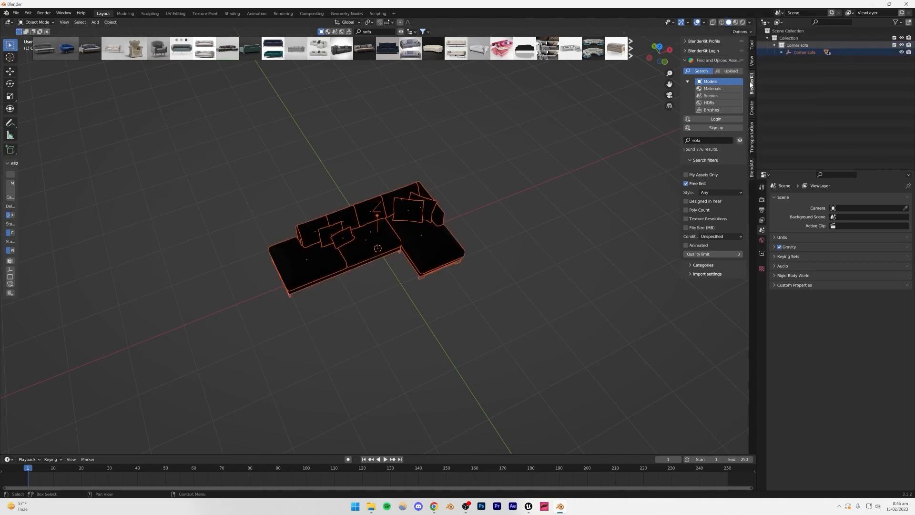
key(Delete)
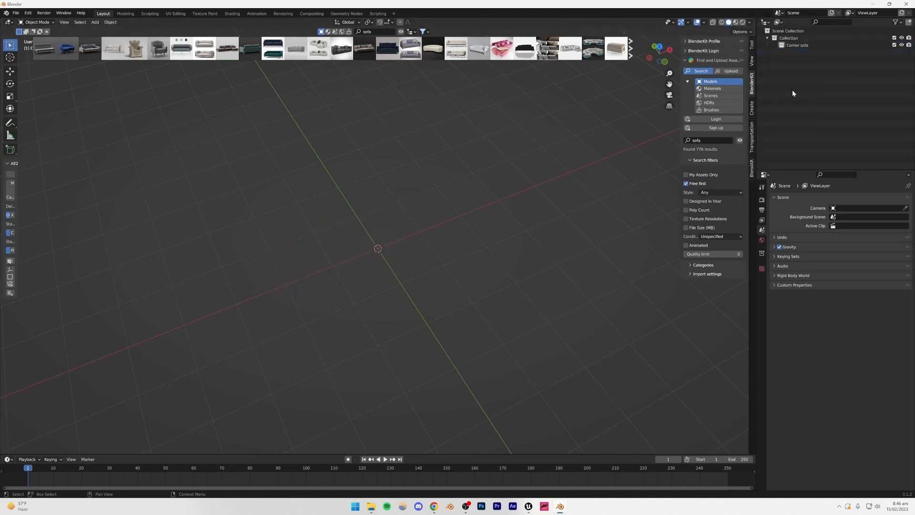
click(797, 47)
key(Delete)
Step: Search the BlenderKit models for "coffee table"
right_click(415, 262)
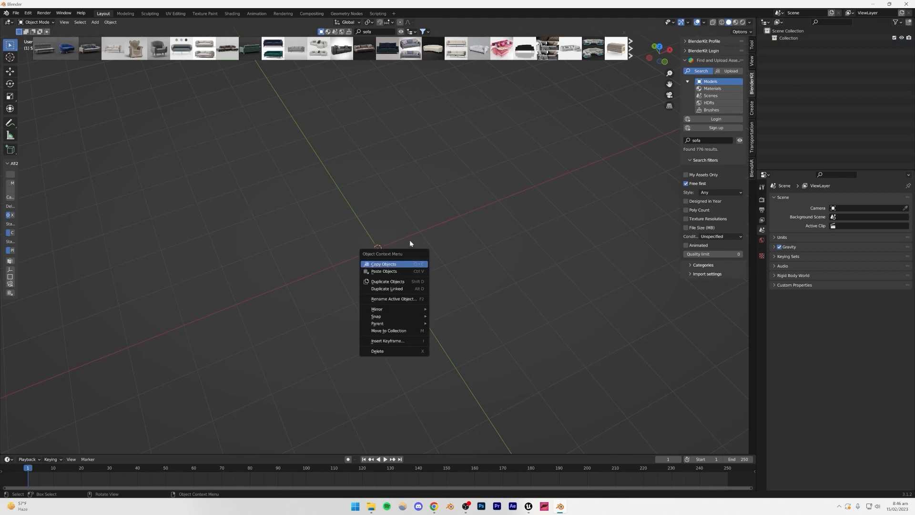
middle_drag(397, 257, 365, 269)
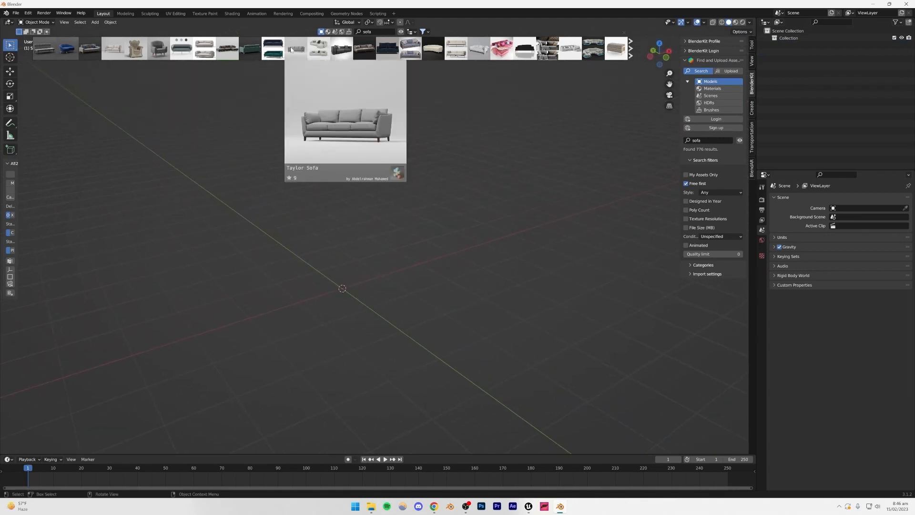
mouse_move(274, 51)
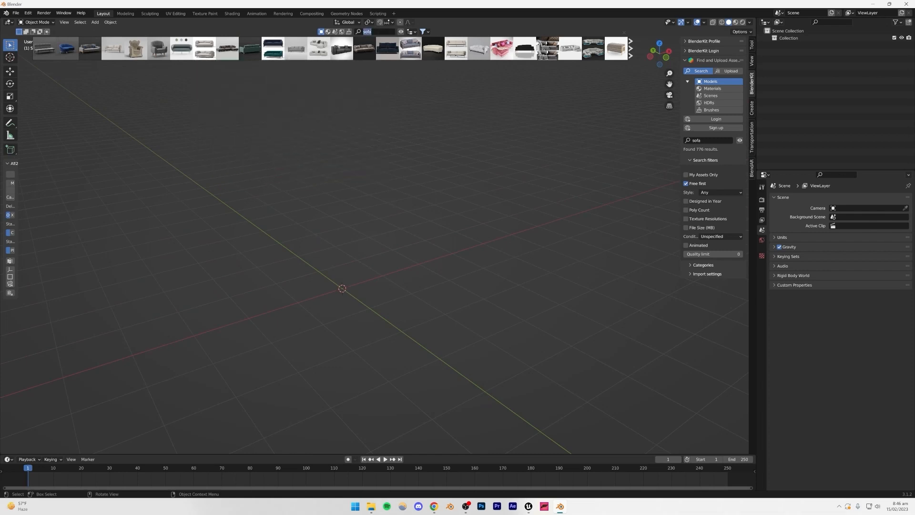
mouse_move(587, 48)
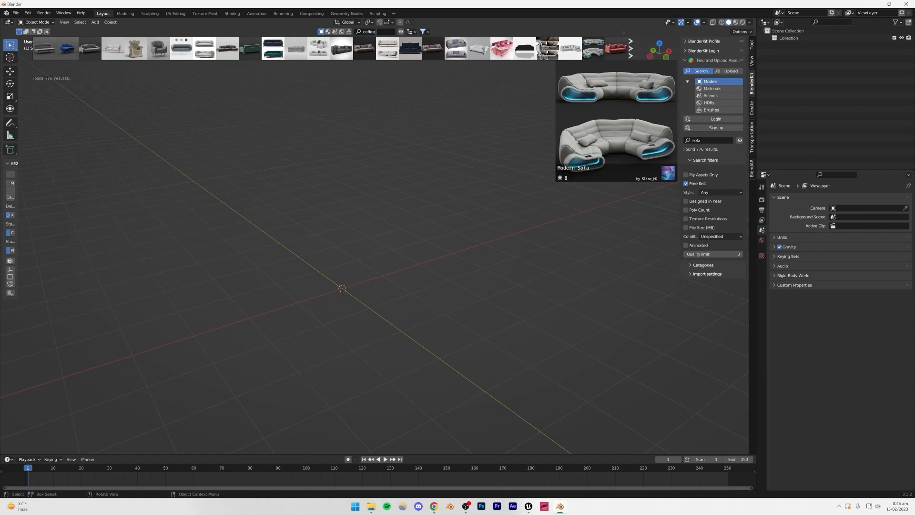
text(ble)
key(Return)
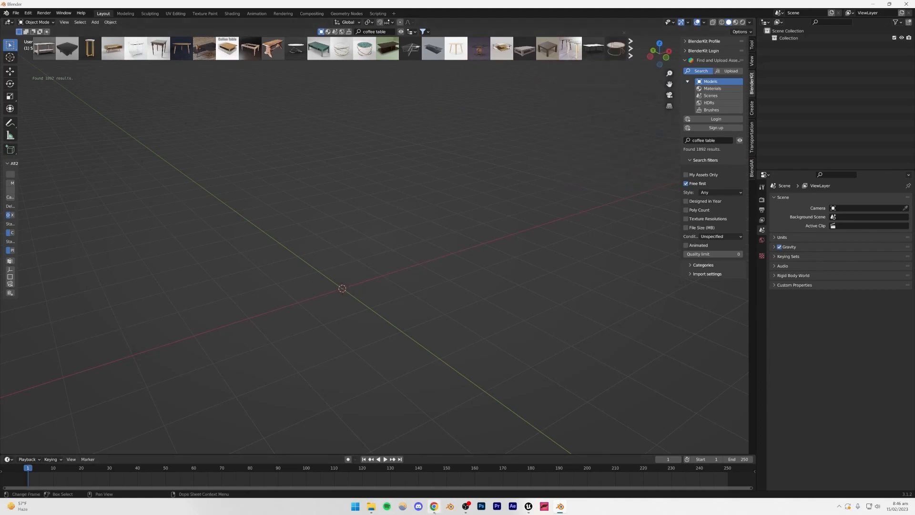
Step: Check the coffee table in the Chrome reference image and add the matching Art design Luxury marble coffee table model in Blender
click(434, 506)
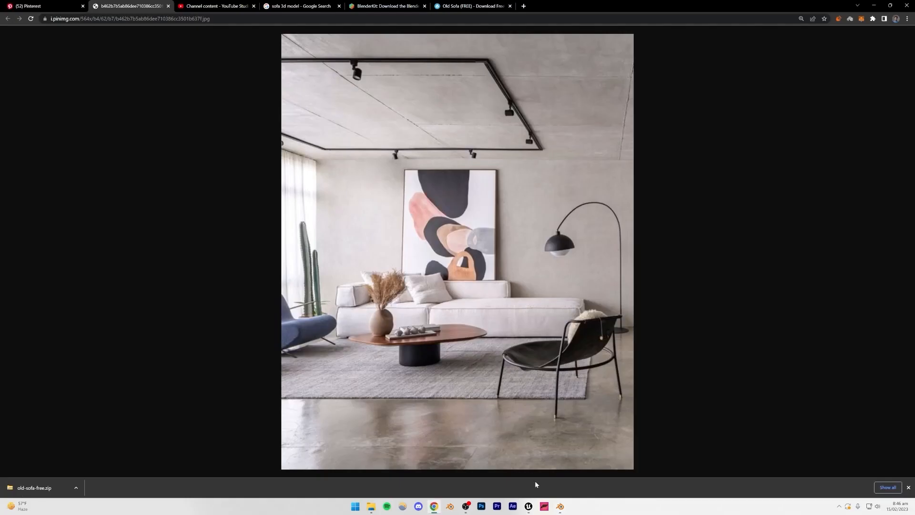
click(560, 506)
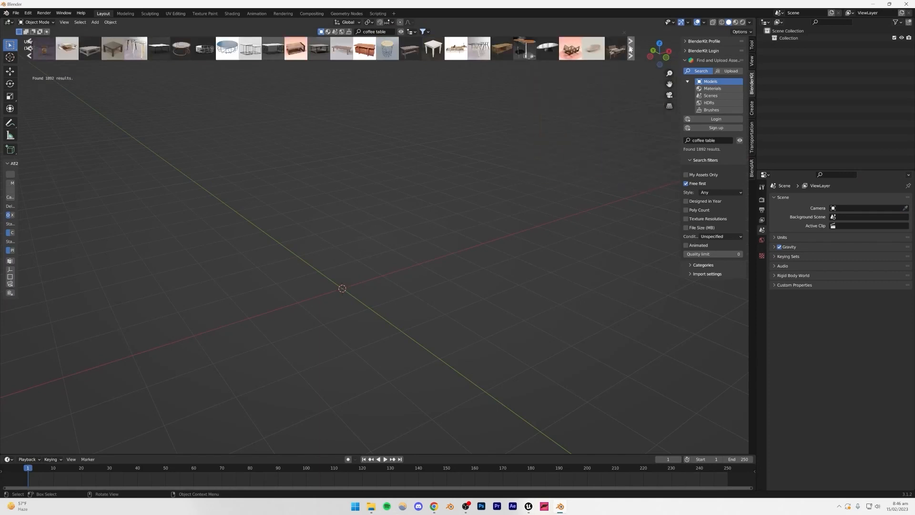
click(547, 48)
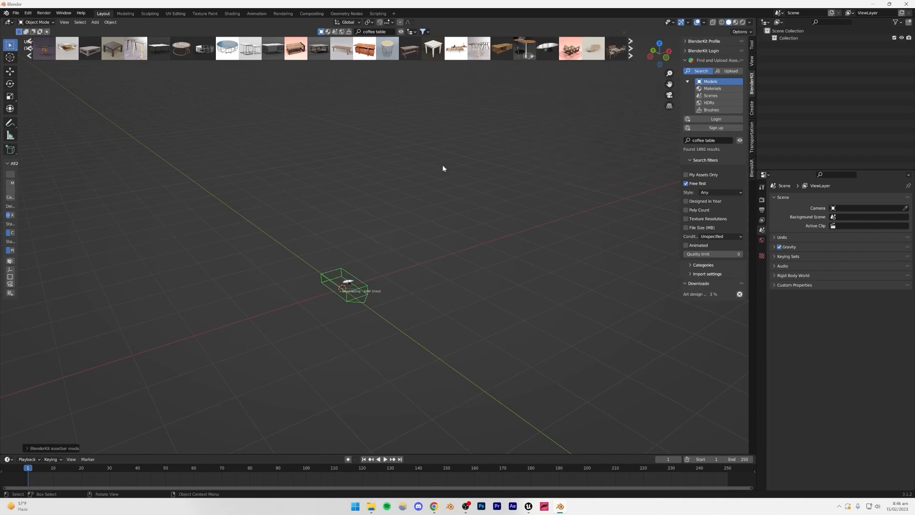
scroll(364, 298, up, 5)
middle_drag(331, 356, 344, 327)
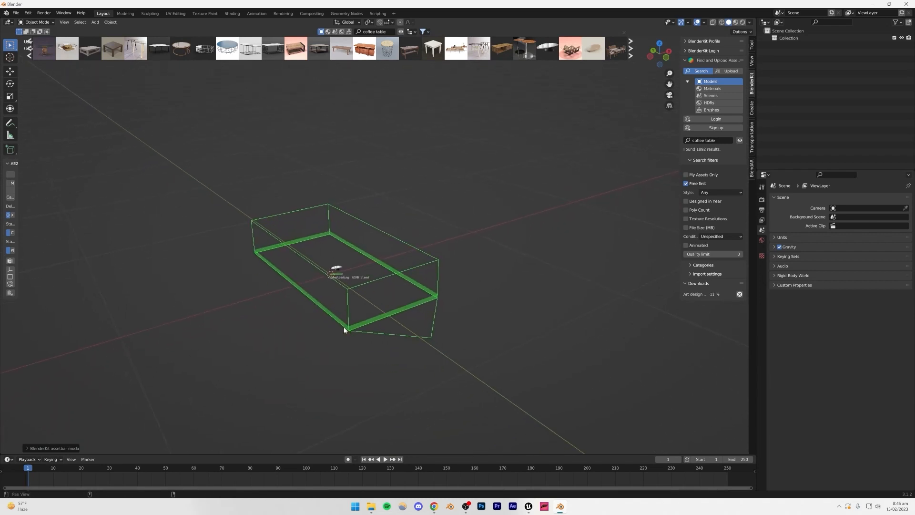
key(ctrl+s)
click(607, 337)
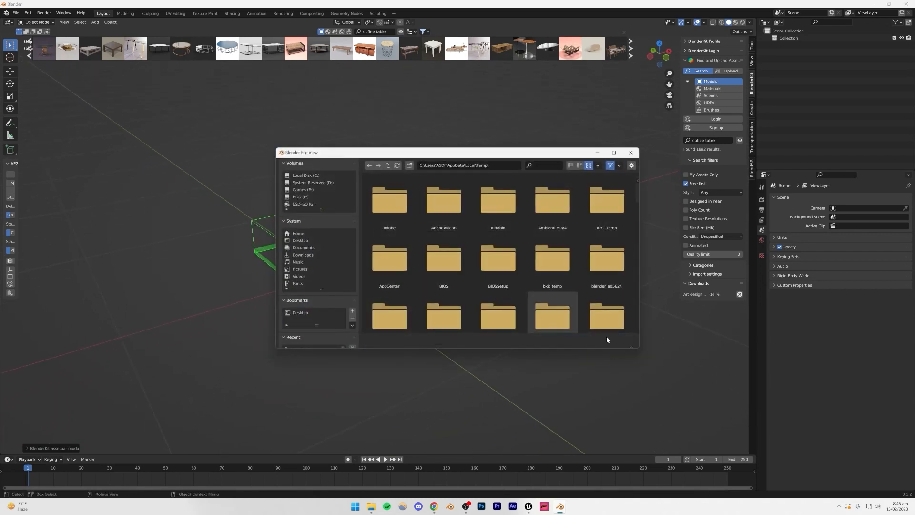
click(528, 507)
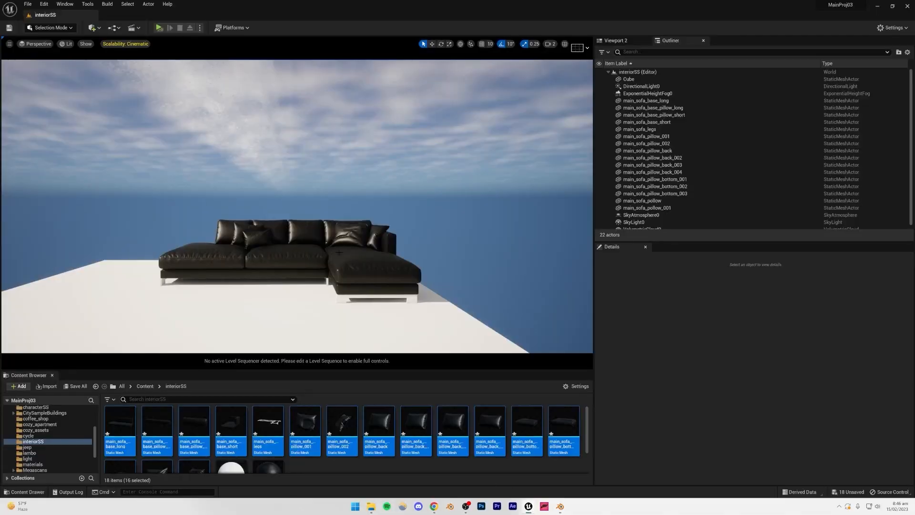
click(560, 508)
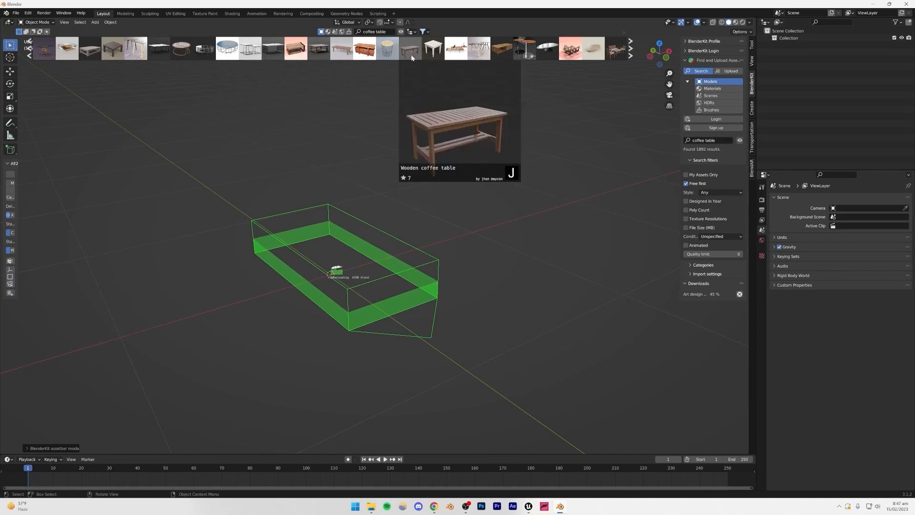
mouse_move(391, 52)
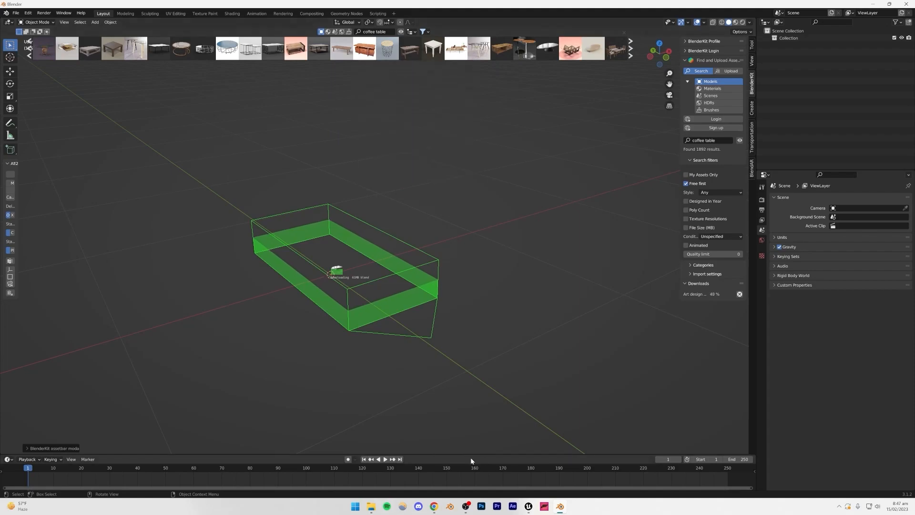
Step: Check the lamp in the Chrome reference image, search BlenderKit models in Blender for "lamp" and preview the results
click(434, 506)
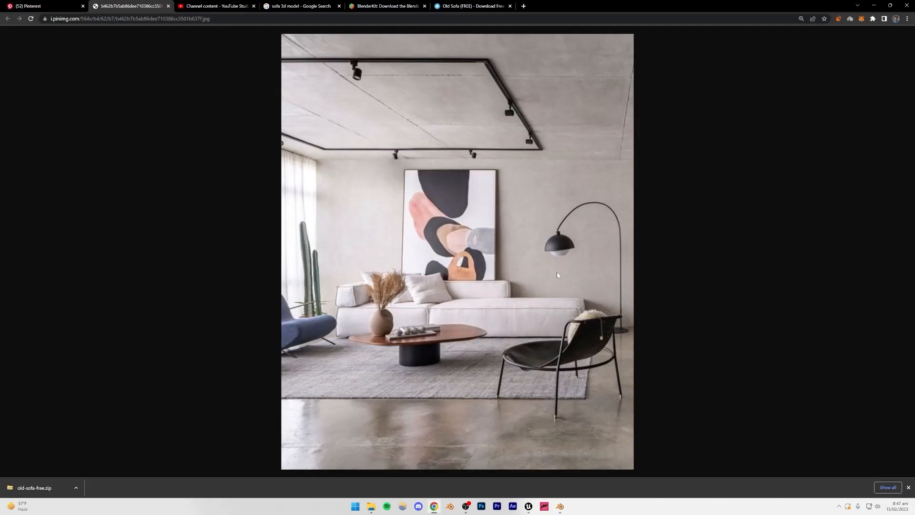
click(560, 507)
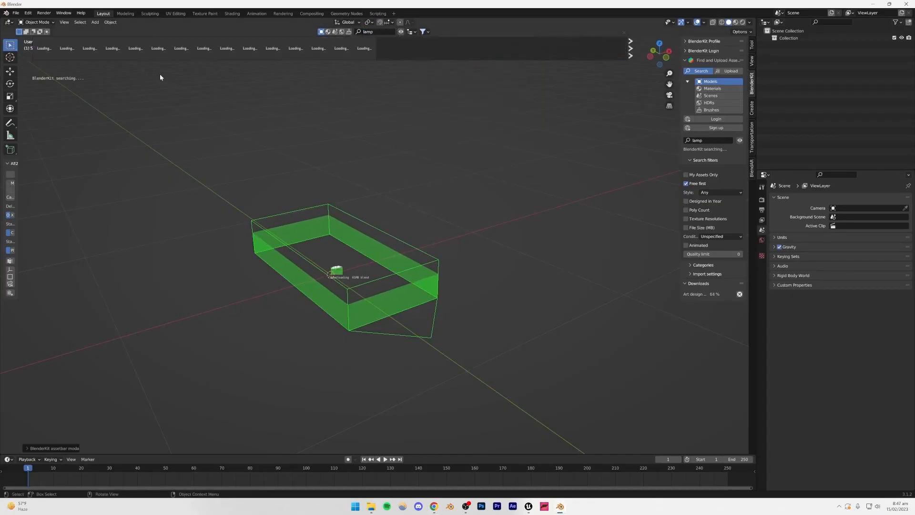
mouse_move(64, 48)
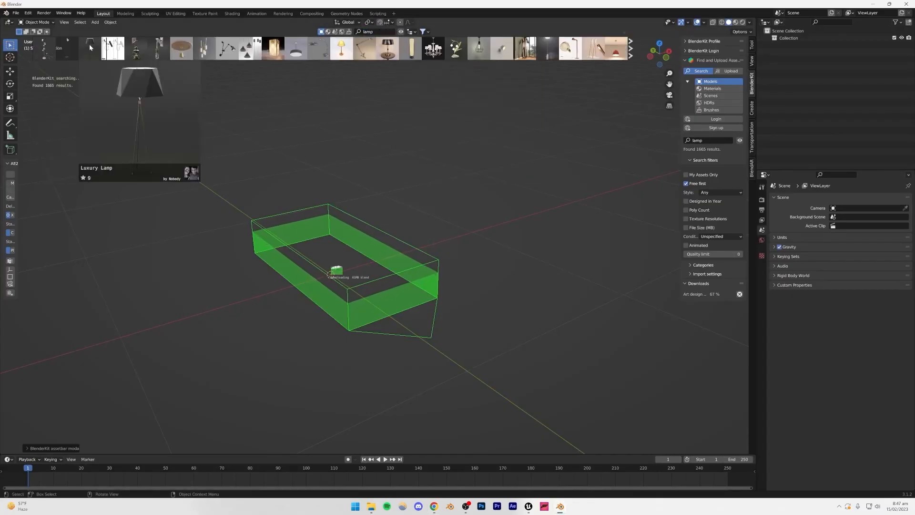
mouse_move(136, 46)
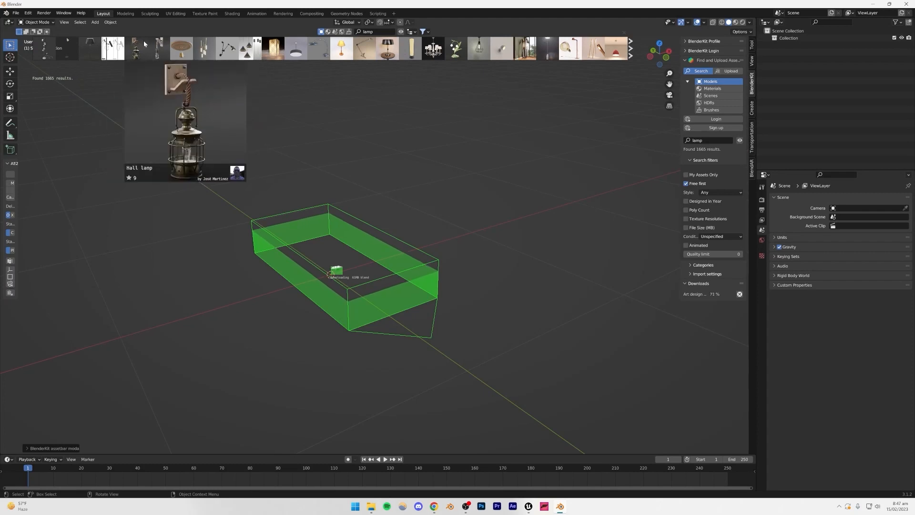
mouse_move(198, 52)
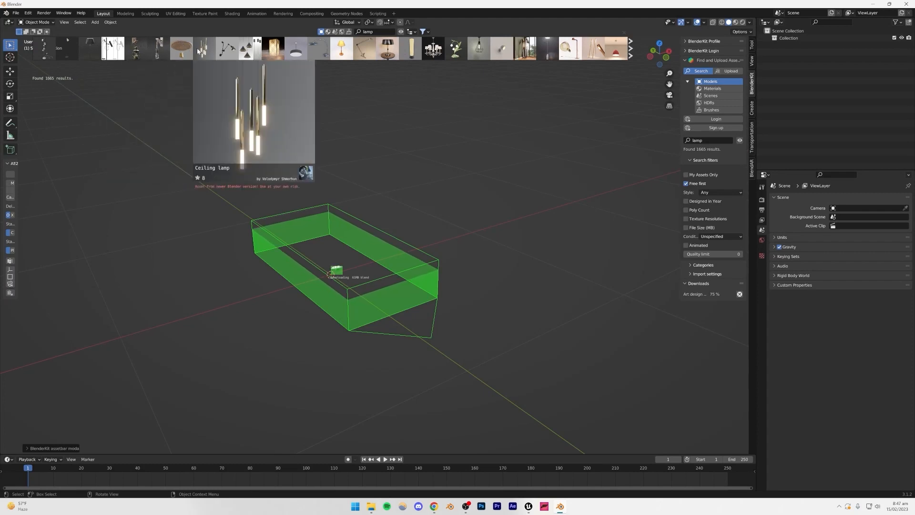
mouse_move(226, 50)
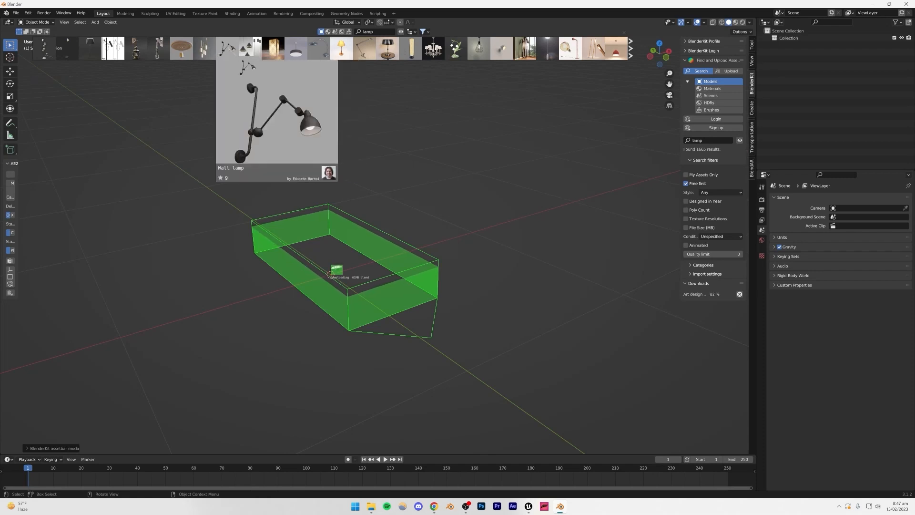
Step: Add the Wall lamp model and the Luxury Lamp model to the scene near the origin
drag(240, 63, 333, 272)
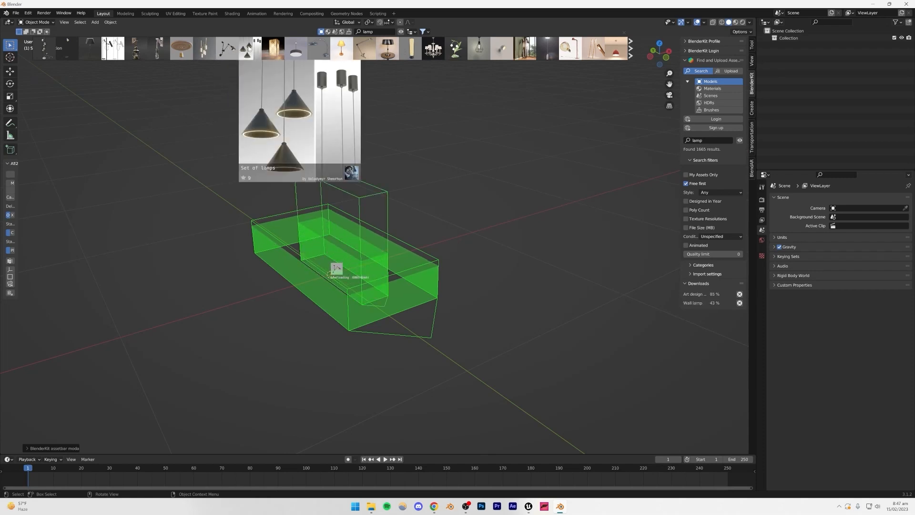
click(92, 49)
scroll(252, 175, down, 2)
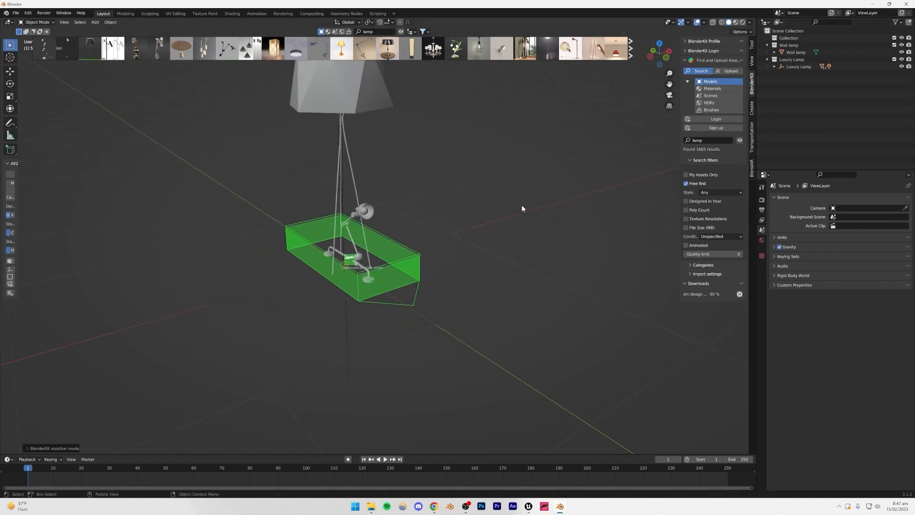
Step: Move the Art design Luxury marble coffee table collection out of the Wall lamp collection to the scene's top level
right_click(787, 94)
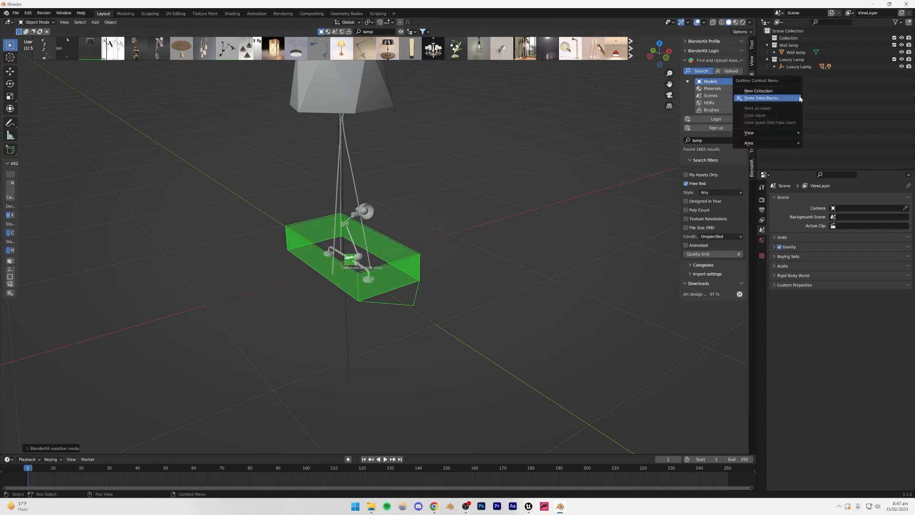
click(788, 46)
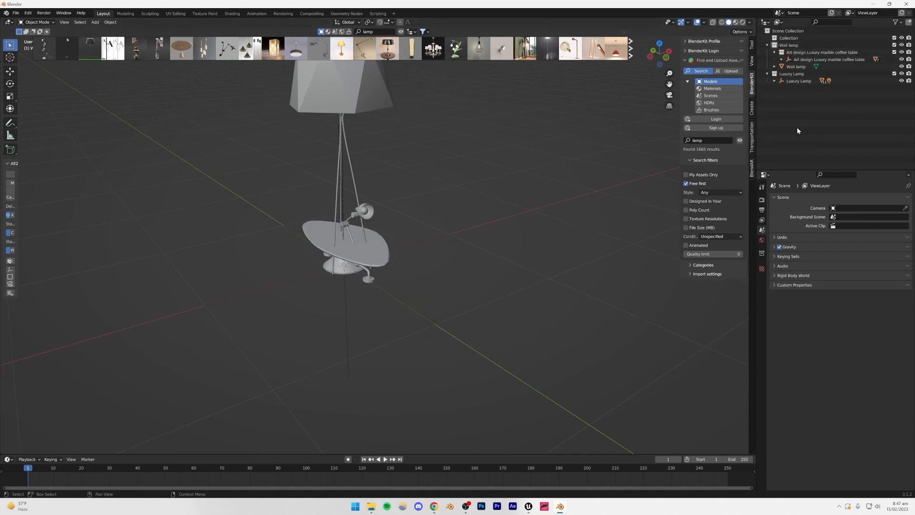
click(818, 54)
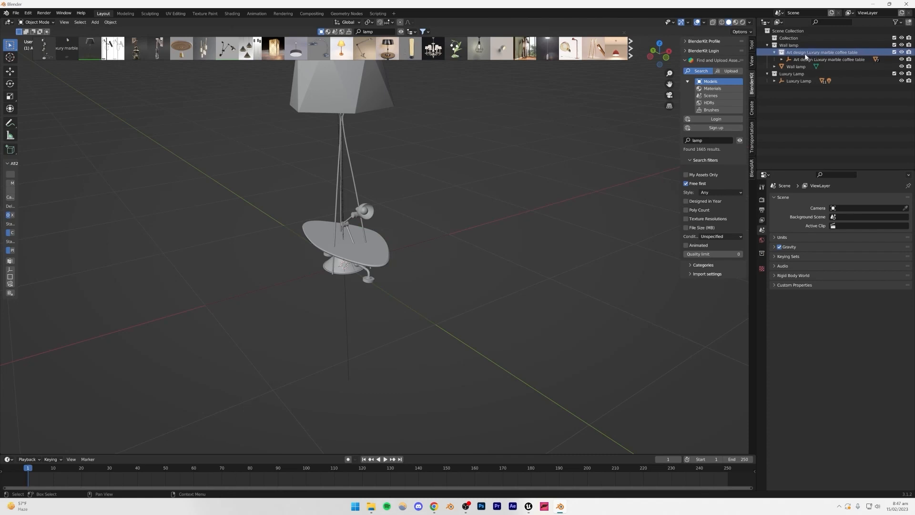
click(792, 45)
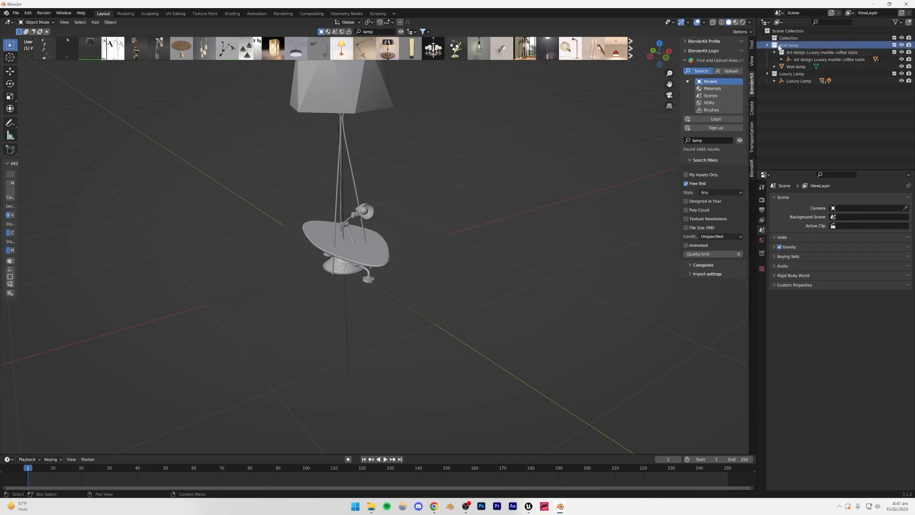
drag(798, 55, 798, 113)
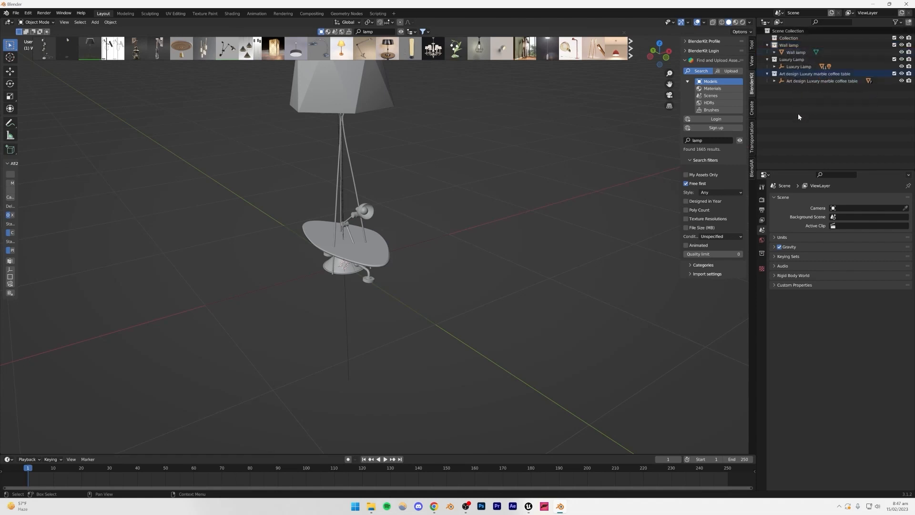
Step: Expand the marble coffee table's collection and parent object in the outliner to list its individual meshes
click(767, 45)
click(766, 53)
click(767, 60)
click(767, 45)
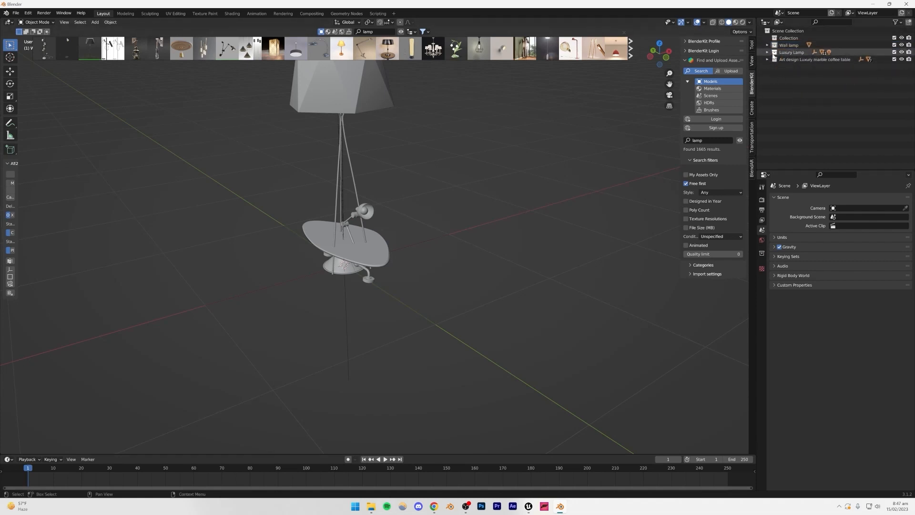
click(767, 60)
click(767, 74)
click(782, 81)
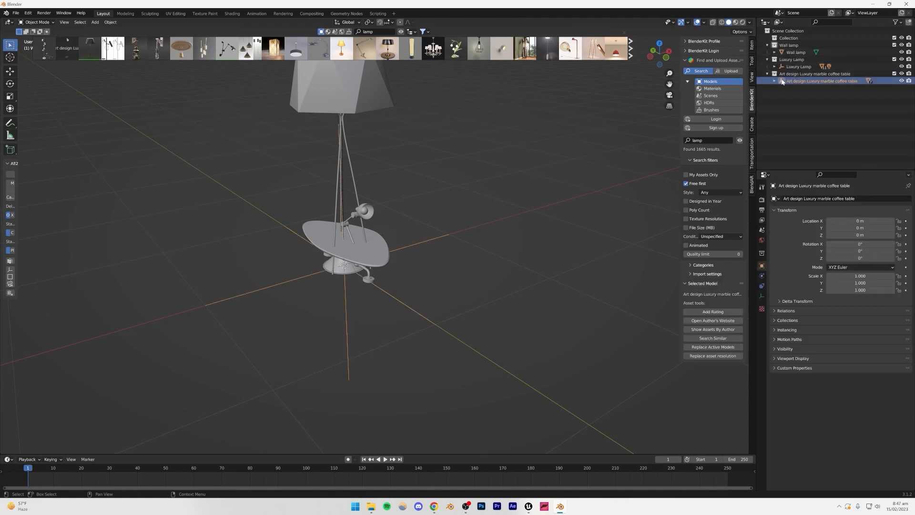
click(775, 81)
Step: Examine which meshes make up the marble coffee table's top, pedestal and base rim, and clear the selection
scroll(333, 259, up, 4)
click(321, 287)
click(311, 299)
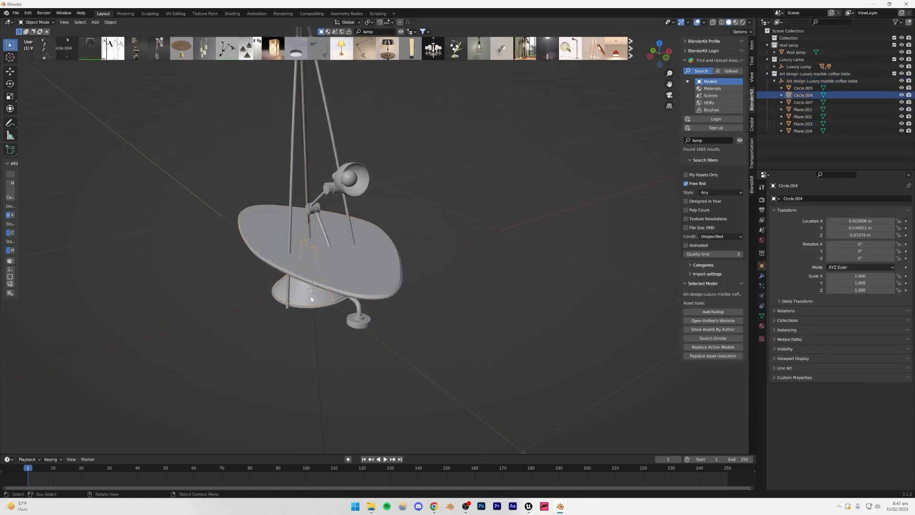
click(281, 318)
middle_drag(281, 319, 316, 306)
click(296, 273)
shift+middle_drag(315, 306, 350, 248)
scroll(374, 260, up, 4)
click(338, 223)
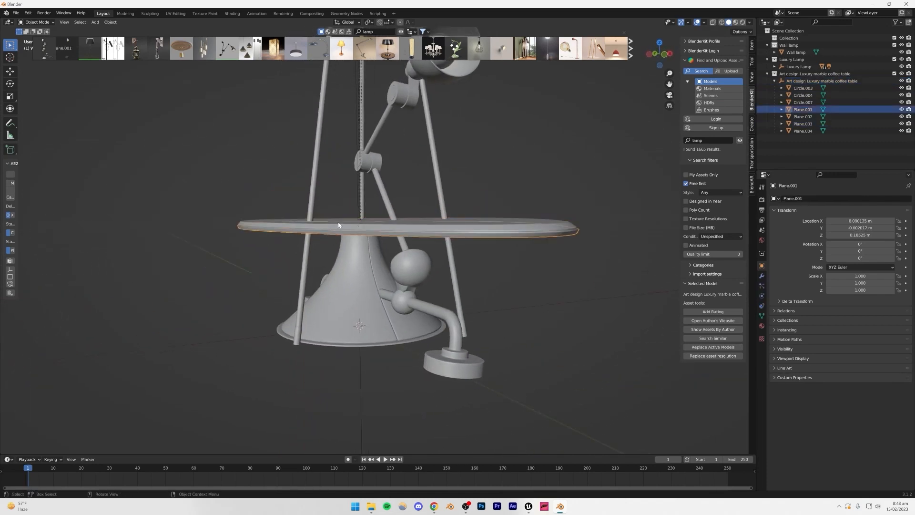
click(353, 265)
click(373, 345)
click(380, 347)
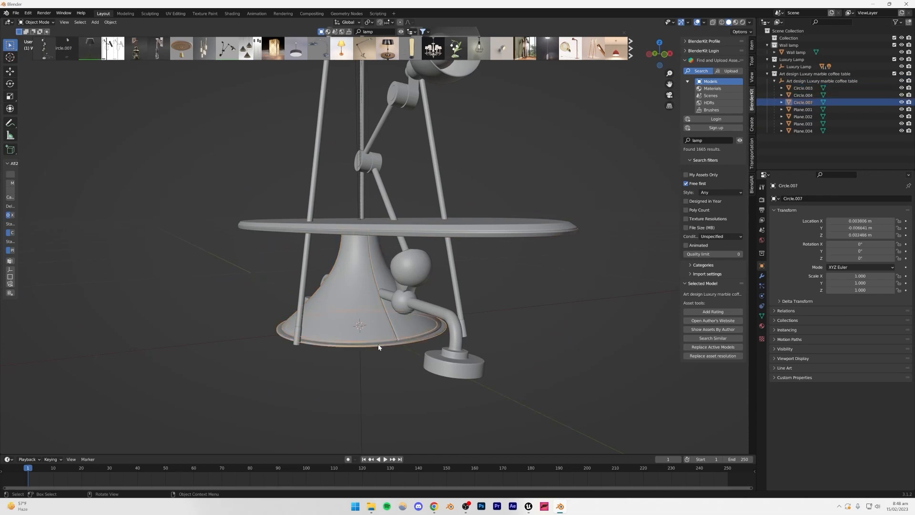
drag(382, 345, 408, 315)
scroll(407, 315, down, 3)
middle_drag(369, 279, 345, 328)
click(499, 161)
scroll(363, 206, down, 4)
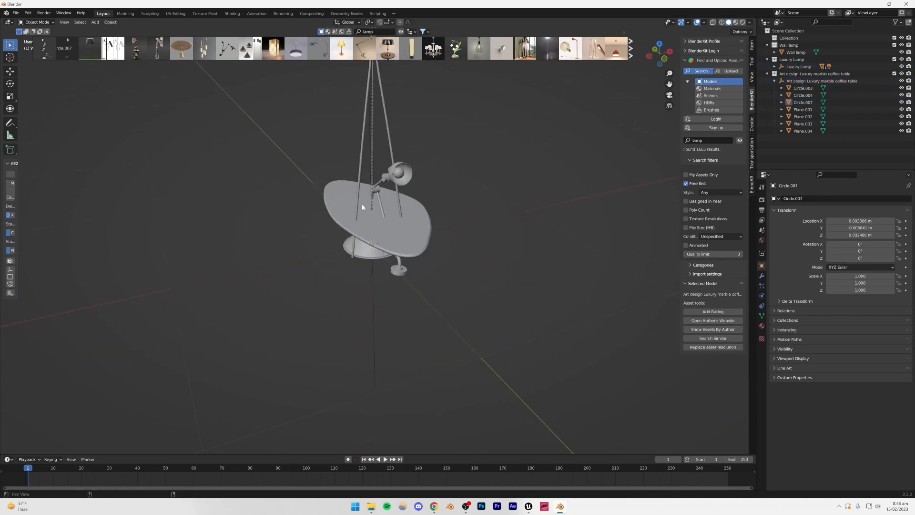
shift+middle_drag(363, 206, 298, 279)
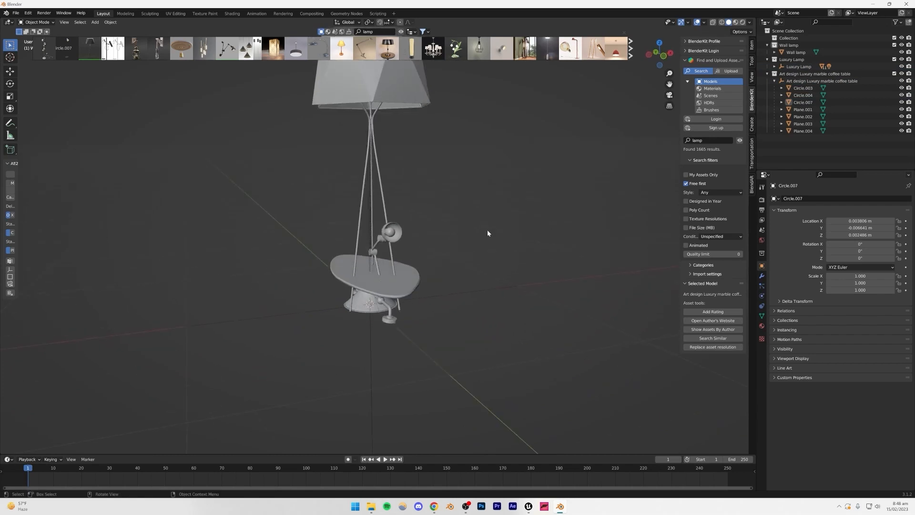
Step: Join all the marble coffee table's meshes, Circle.003 through Plane.004, into a single object with Plane.004 as the active mesh
click(767, 74)
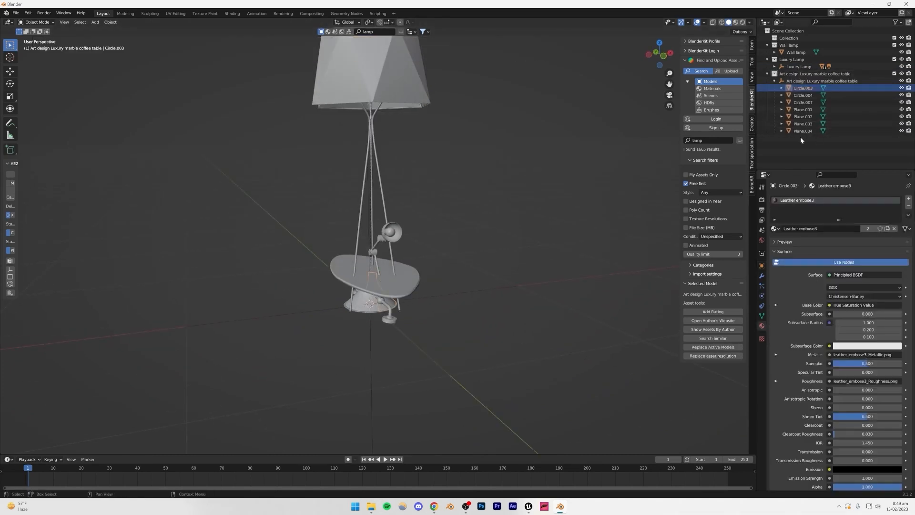
click(802, 130)
shift+click(801, 89)
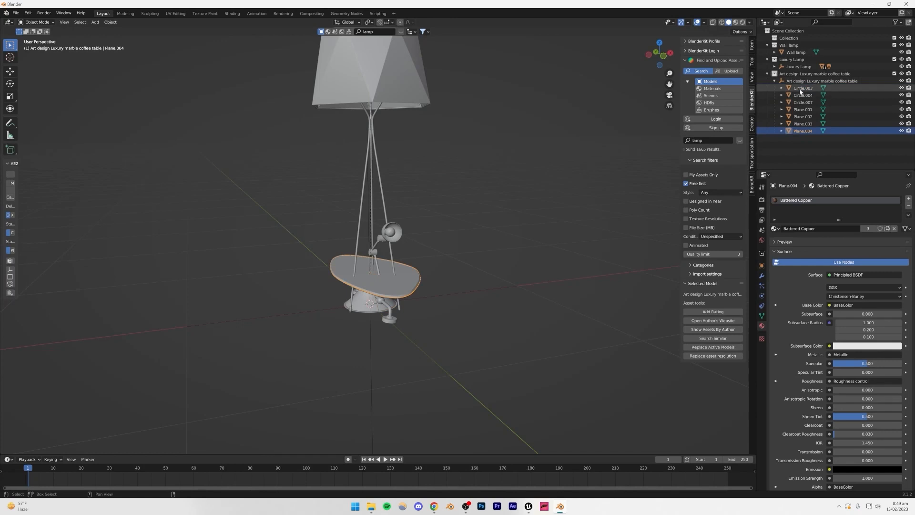
click(799, 132)
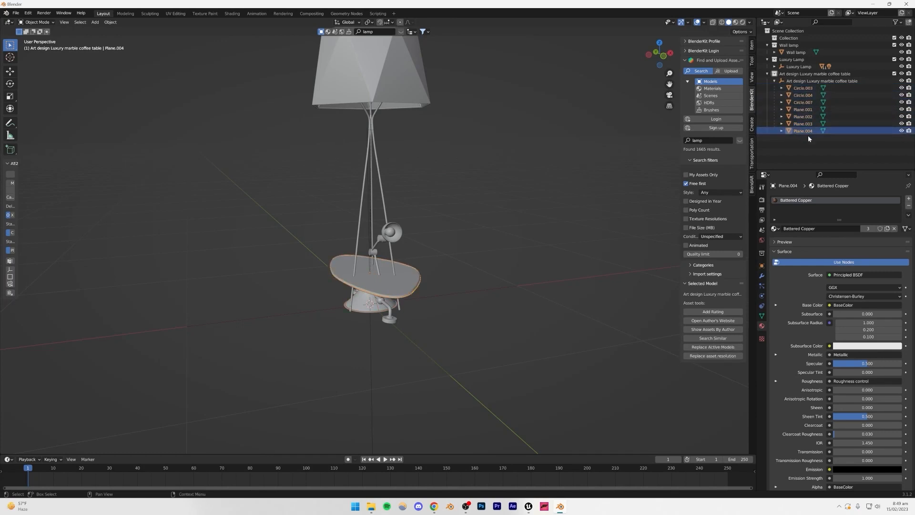
shift+click(802, 88)
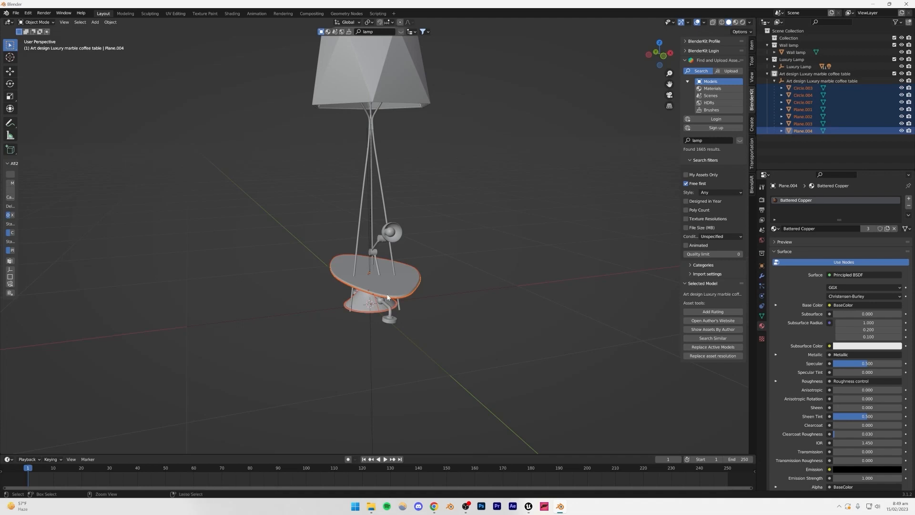
key(ctrl+j)
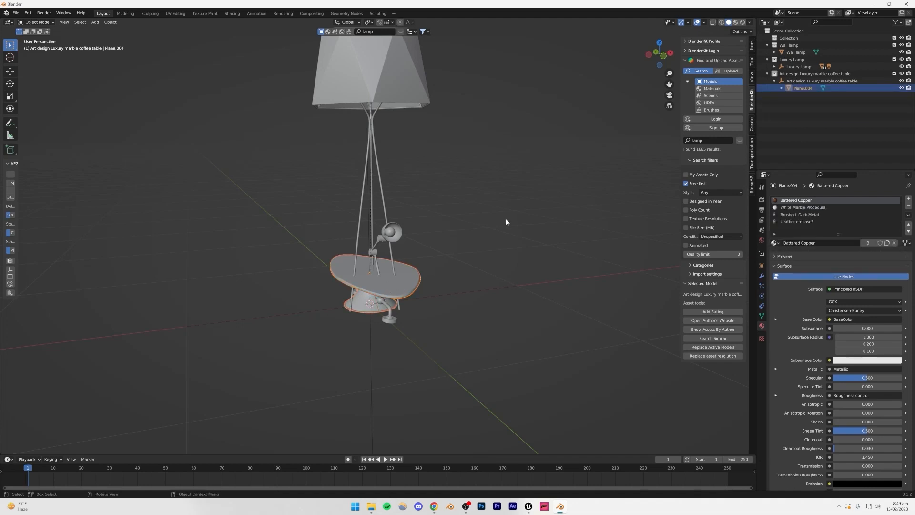
click(599, 224)
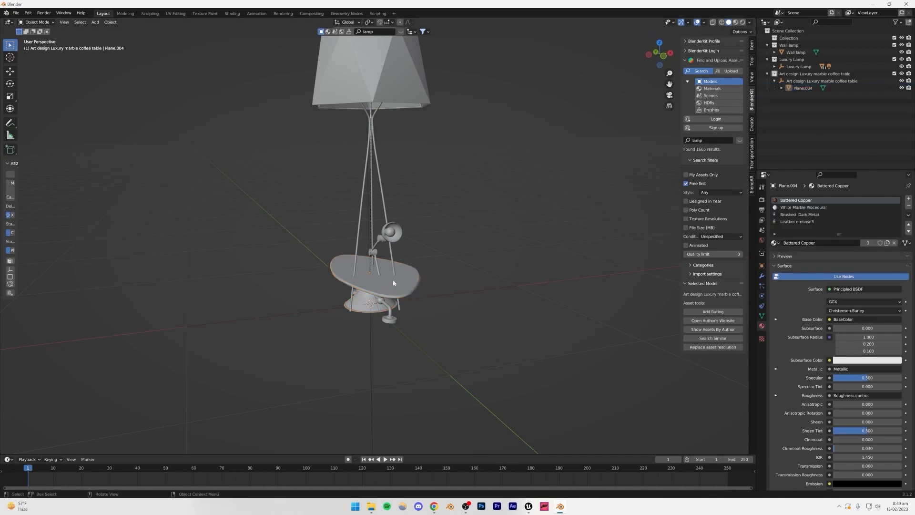
Step: Try moving the joined marble coffee table away from the lamps to test that it moves as one piece
click(374, 288)
key(g)
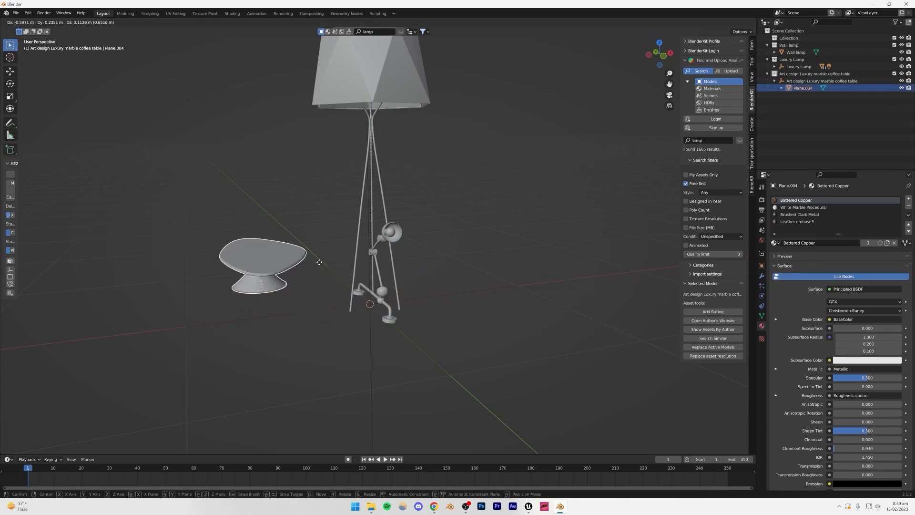
right_click(374, 231)
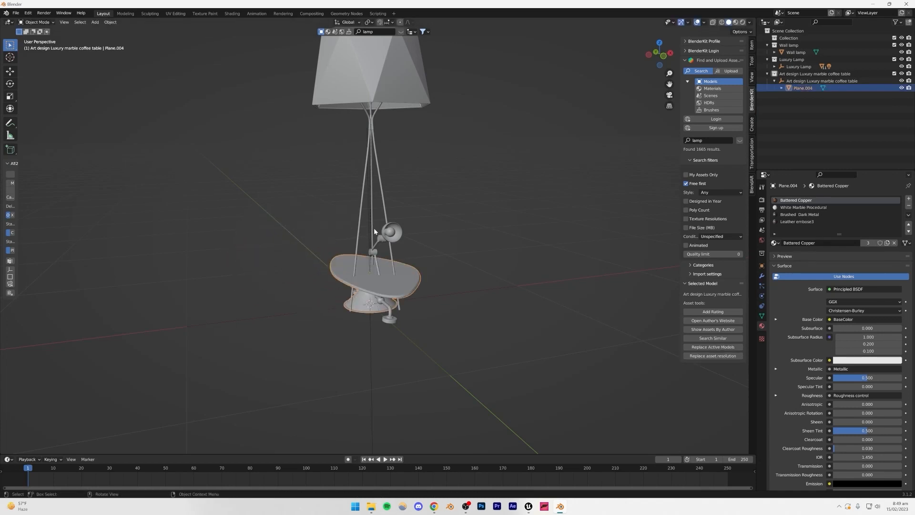
Step: Expand the Luxury Lamp parent in the outliner and delete its Point.002 light
click(805, 111)
click(776, 67)
click(798, 68)
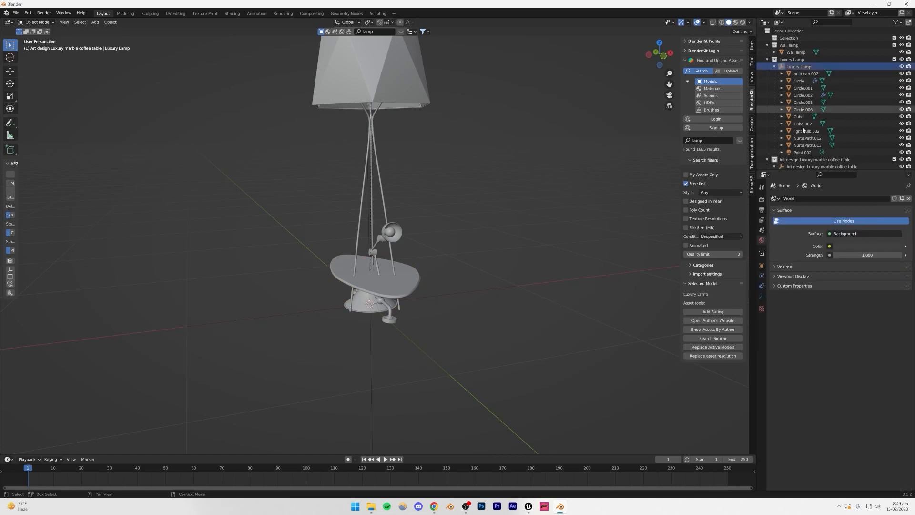
click(797, 153)
shift+click(797, 75)
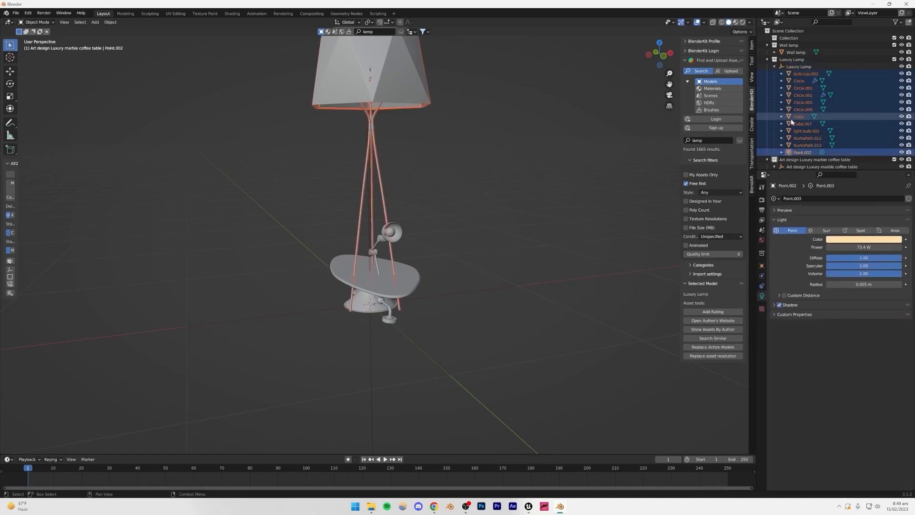
click(769, 153)
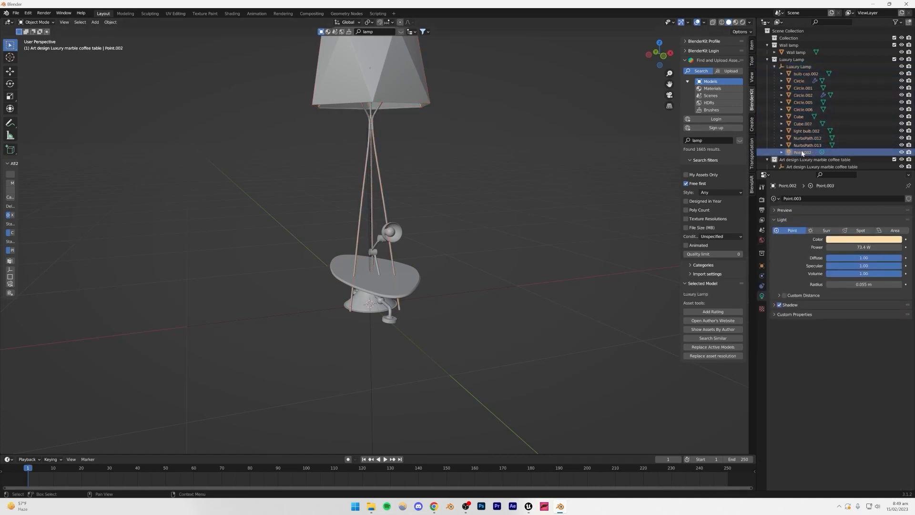
key(Delete)
Step: Join the Luxury Lamp's remaining meshes, from the bulb cap through NurbsPath.013, into a single object
click(797, 145)
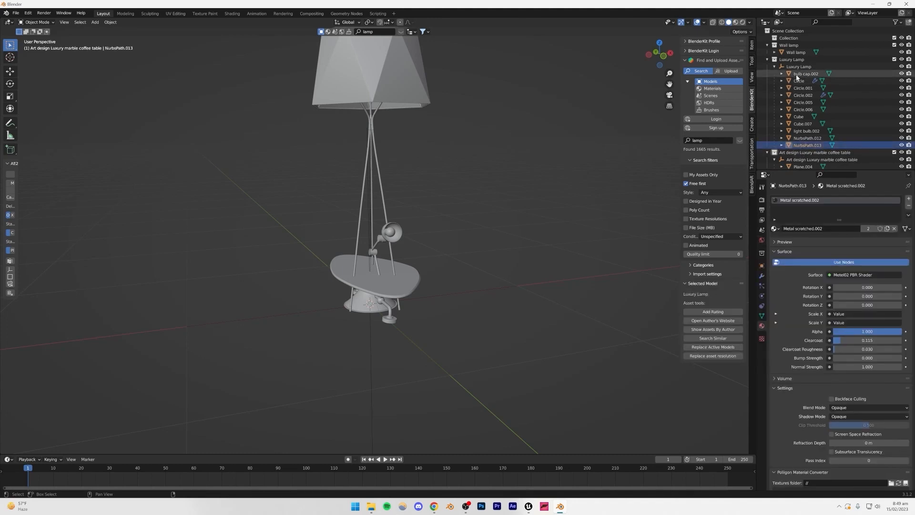
shift+click(797, 75)
key(ctrl+j)
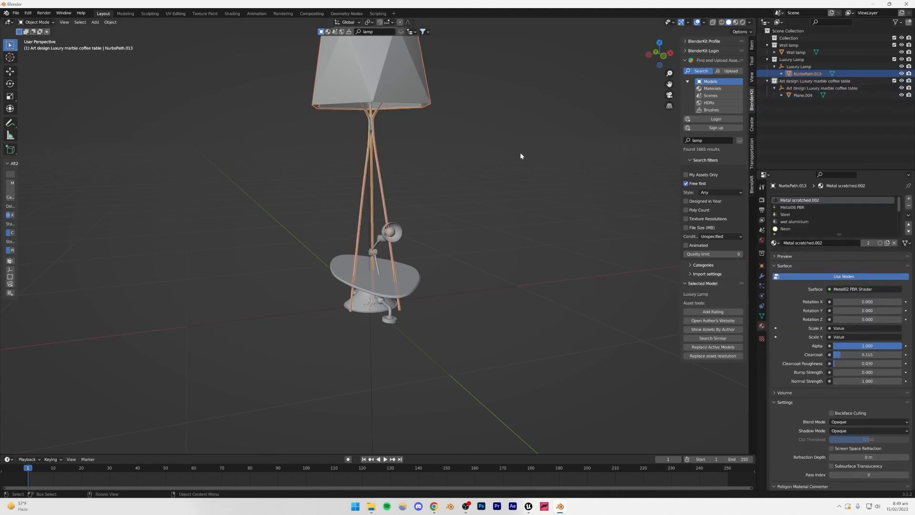
click(843, 109)
click(793, 72)
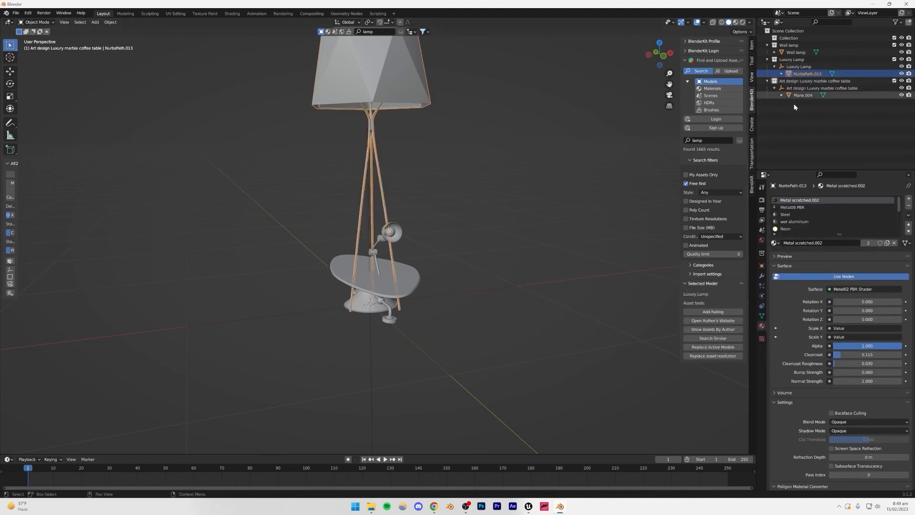
click(794, 109)
Step: Examine the Wall lamp object, test whether it moves as one mesh, and view the overlapping furniture from several angles
click(793, 52)
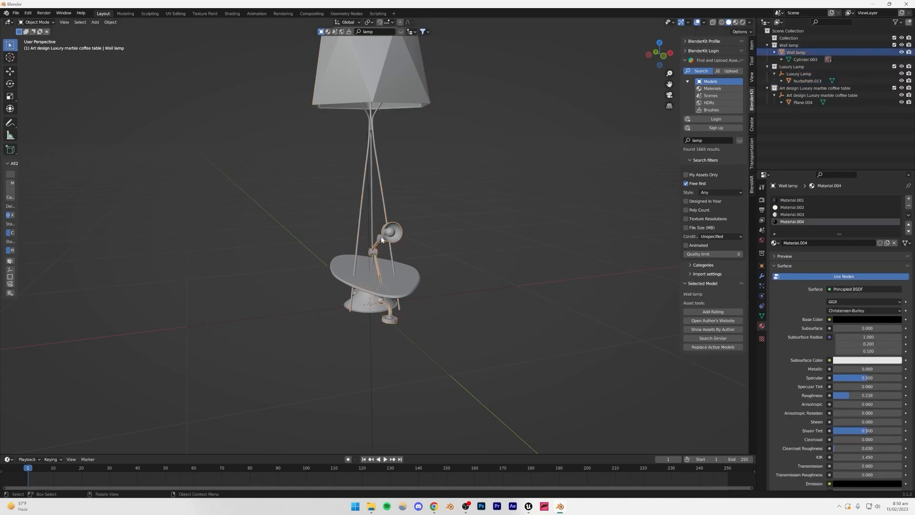
key(g)
click(422, 245)
click(453, 235)
middle_drag(453, 236, 419, 245)
scroll(380, 277, up, 5)
alt+drag(381, 277, 396, 256)
scroll(379, 305, down, 4)
middle_drag(396, 255, 403, 314)
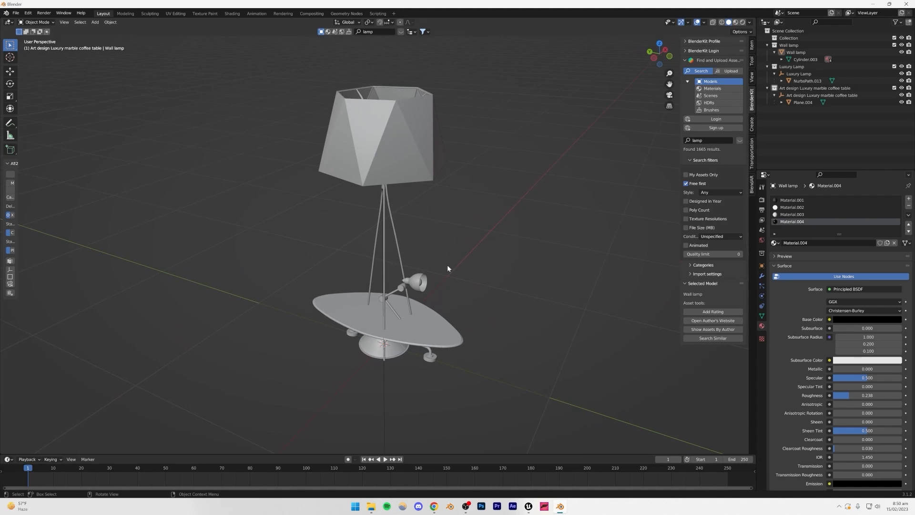
scroll(447, 268, down, 3)
middle_drag(459, 292, 422, 295)
scroll(422, 295, up, 3)
Step: Try moving the joined Luxury Lamp to test that its shade and legs move together
key(ctrl+s)
click(612, 342)
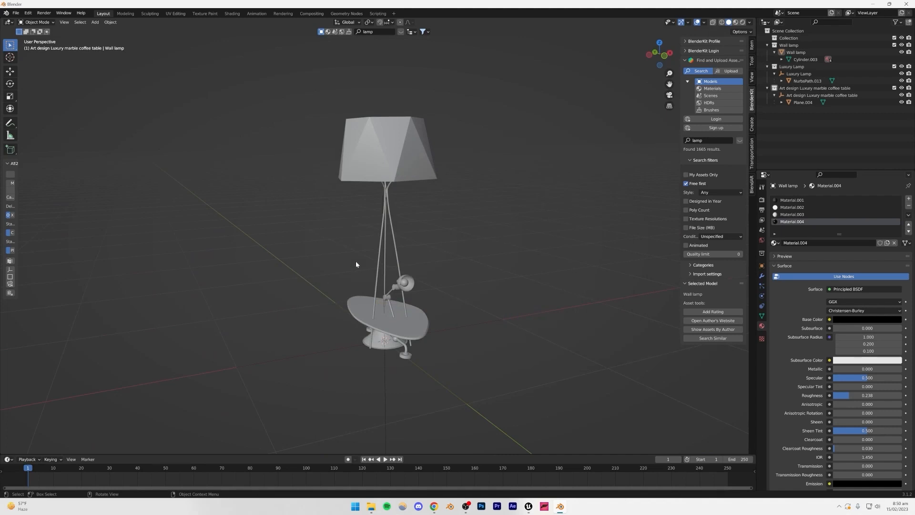
click(353, 172)
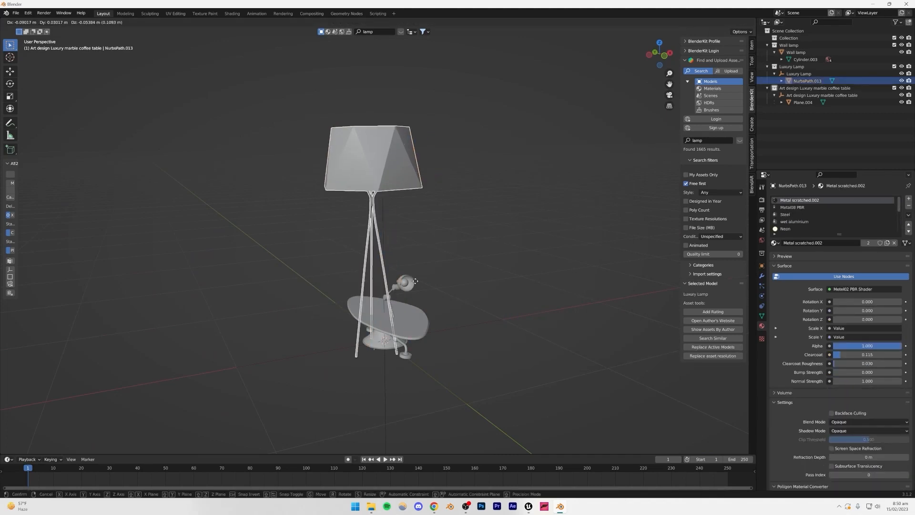
click(481, 242)
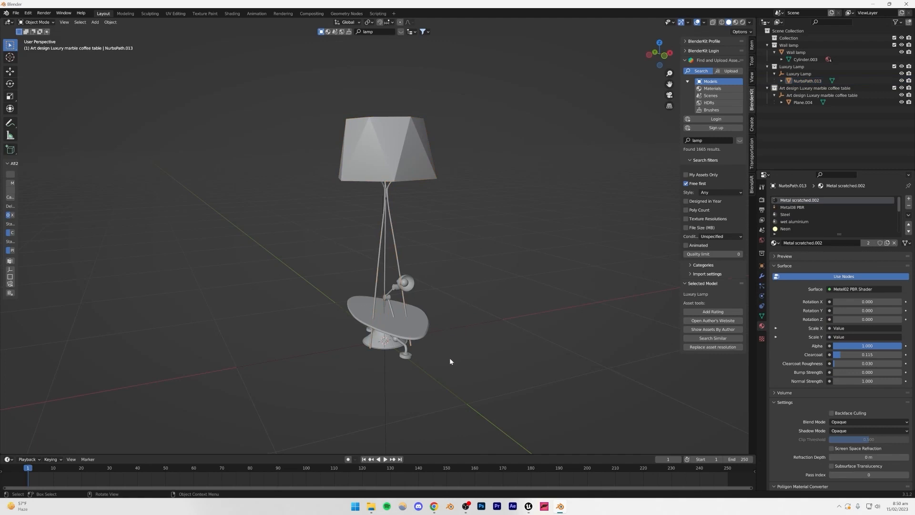
Step: Switch to the browser, open the downloaded old-sofa-free.zip and examine its source and textures folders
click(434, 506)
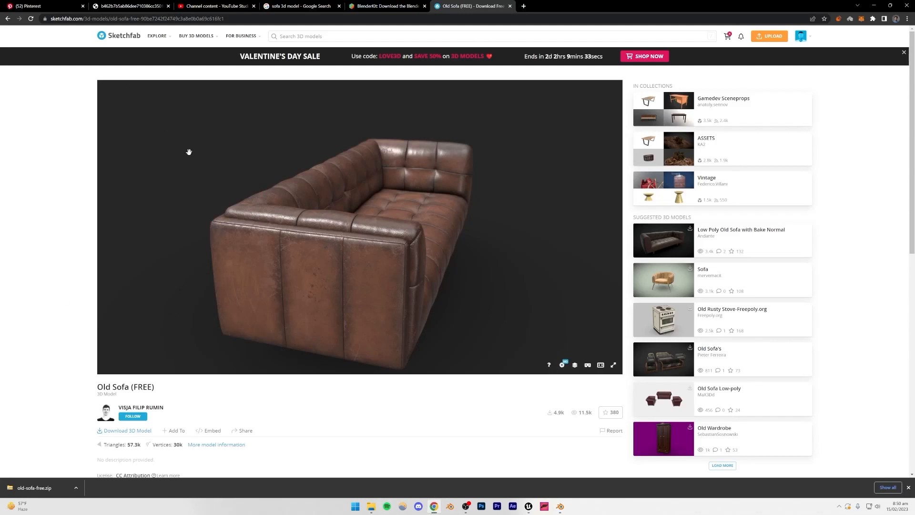
click(32, 489)
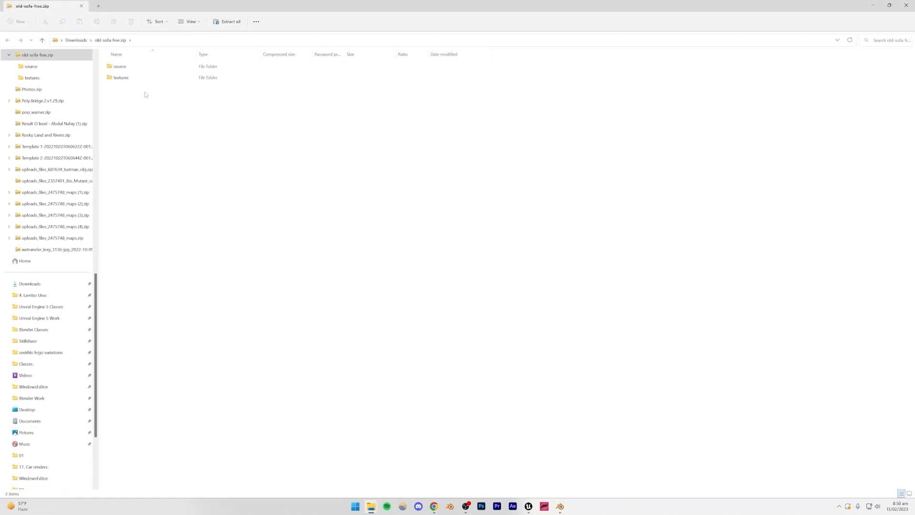
double_click(146, 3)
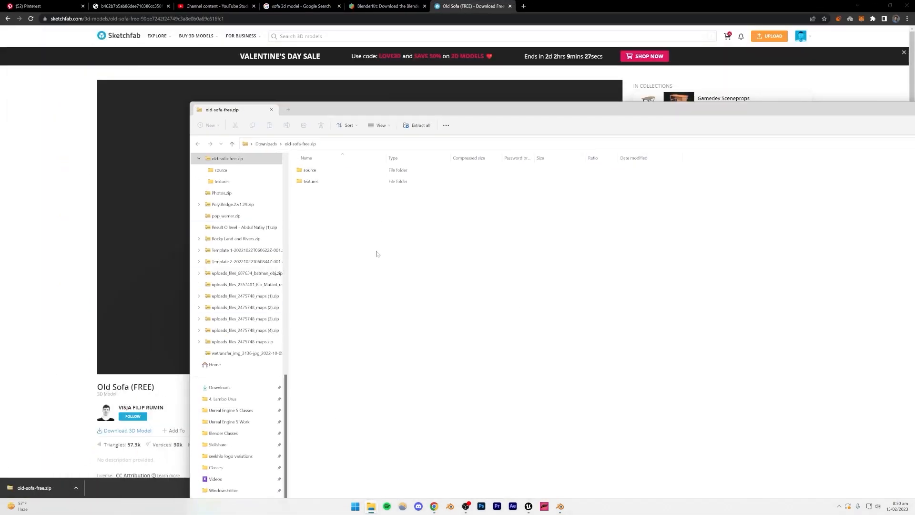
double_click(319, 172)
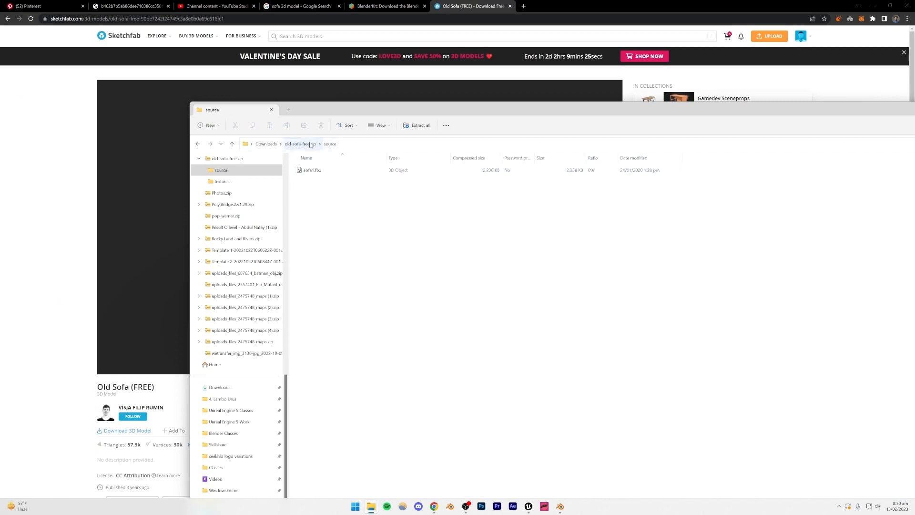
click(309, 145)
double_click(310, 181)
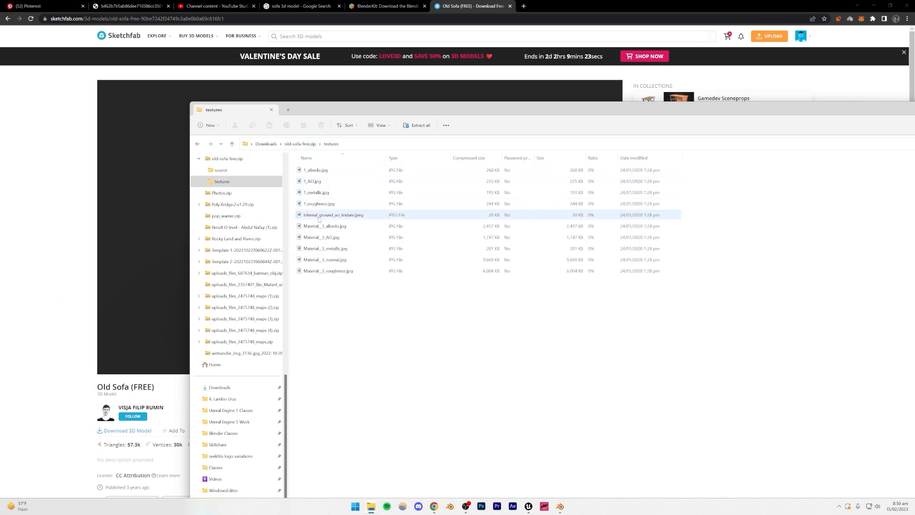
click(301, 144)
double_click(309, 170)
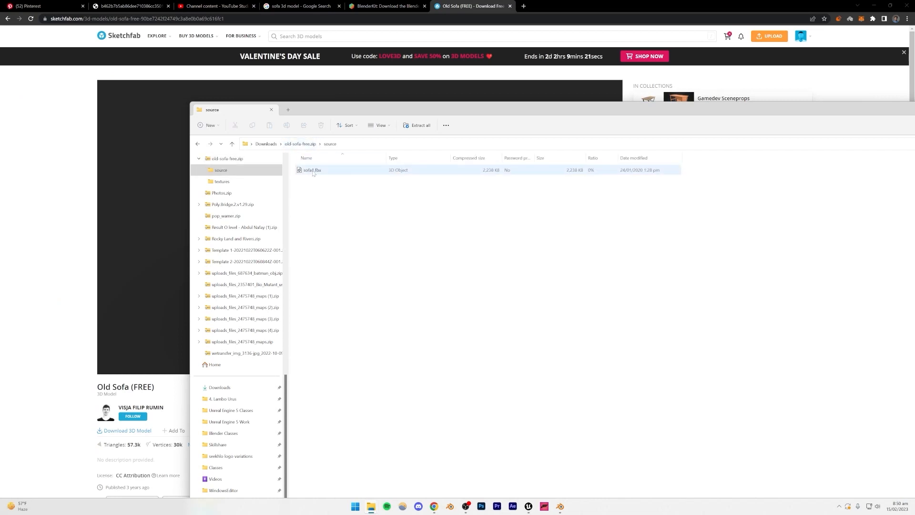
Step: Extract sofa1.fbx to the desktop and import it into Unreal Engine's interiorSS content folder with the default FBX options
drag(312, 170, 505, 346)
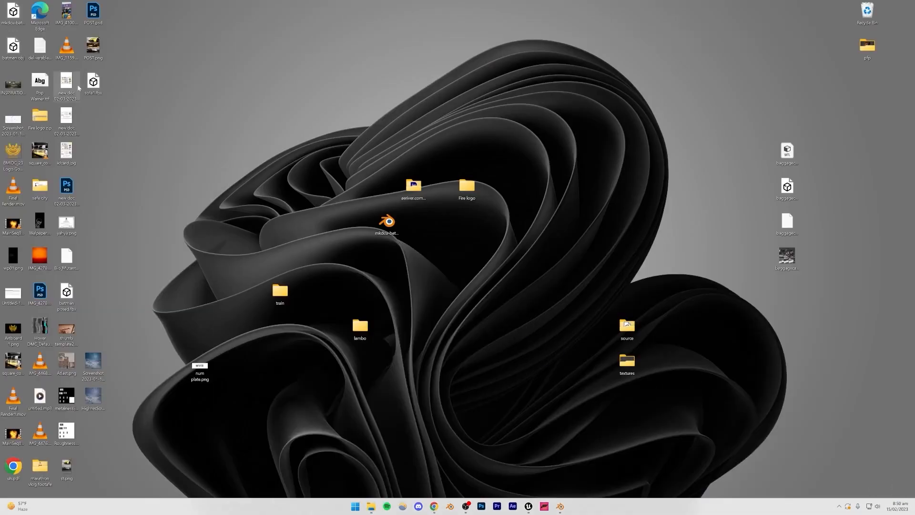
drag(100, 86, 128, 83)
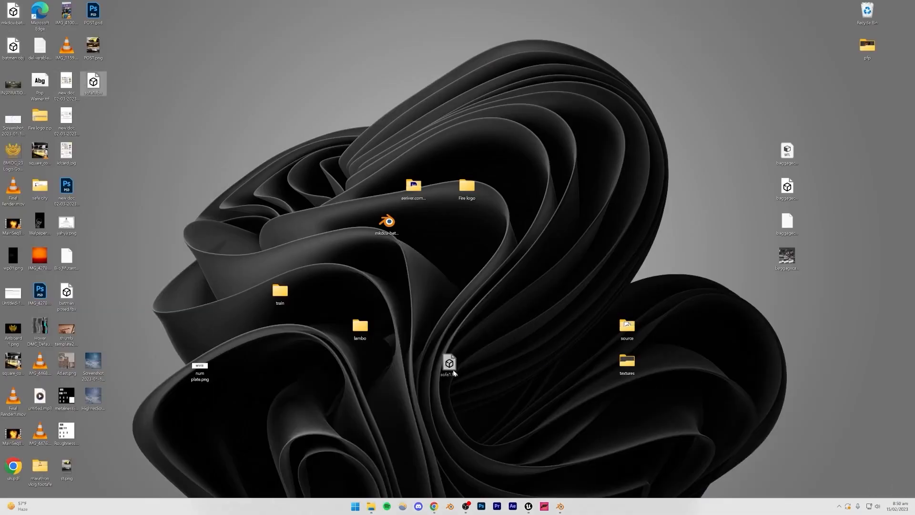
drag(454, 374, 360, 468)
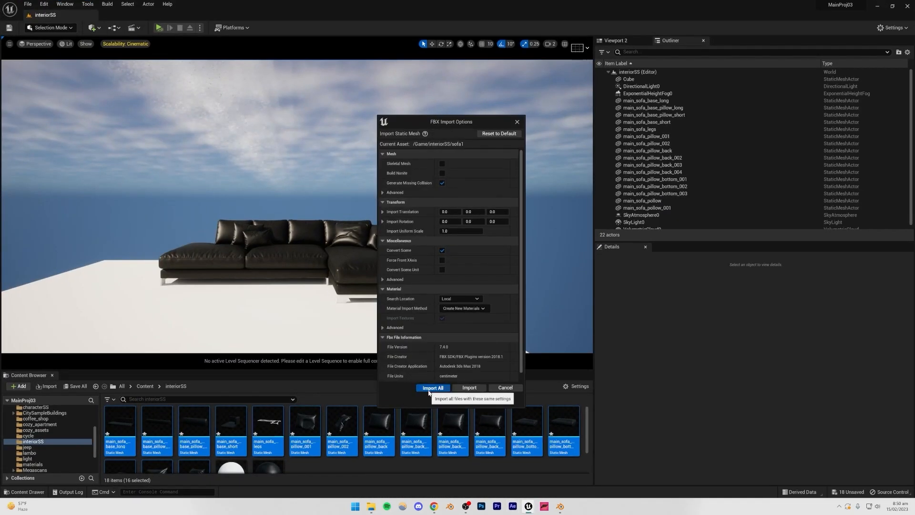
click(433, 387)
Step: Place the imported sofa1 mesh in the level on the white floor in front of the black sofa
scroll(334, 442, down, 2)
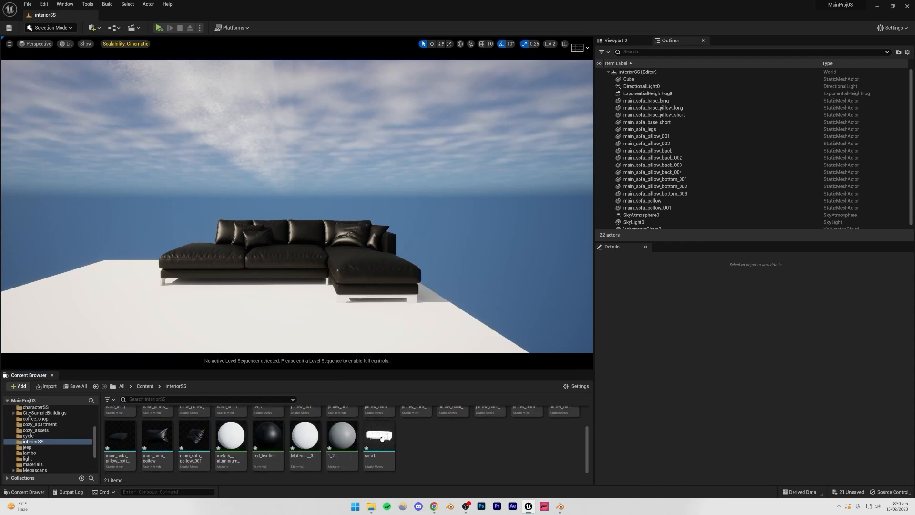
drag(379, 441, 170, 328)
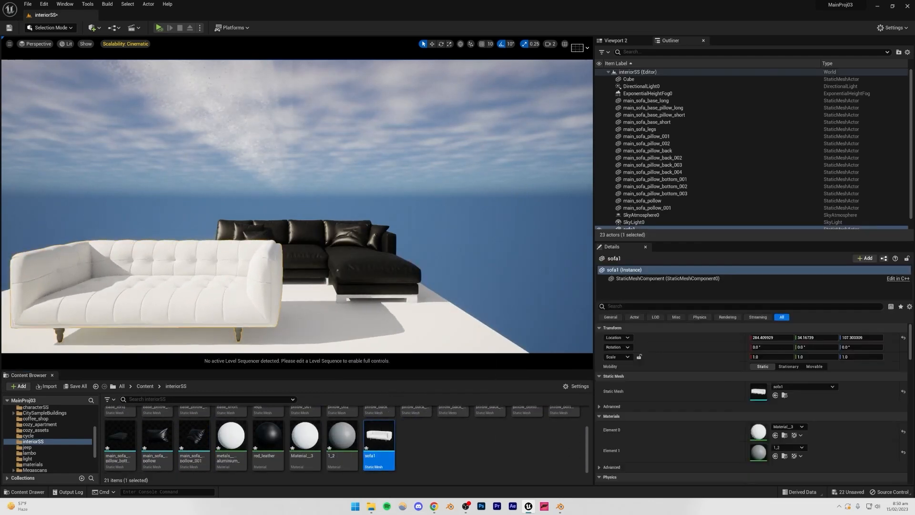
right_drag(345, 310, 295, 319)
click(353, 206)
right_drag(353, 206, 374, 216)
key(w)
key(a)
key(s)
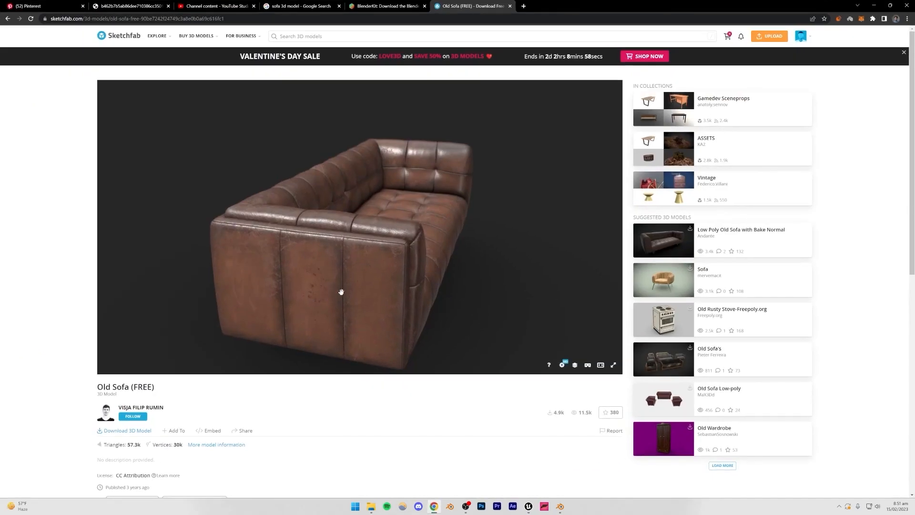
Step: Examine the leather, seams and armrests of the Old Sofa (FREE) model up close in the Sketchfab viewer
mouse_move(400, 286)
mouse_down()
mouse_move(356, 280)
mouse_move(335, 288)
mouse_move(315, 278)
mouse_move(384, 291)
mouse_move(351, 290)
mouse_up()
scroll(317, 280, up, 5)
scroll(351, 290, up, 4)
mouse_move(291, 281)
mouse_down()
mouse_move(335, 269)
mouse_move(345, 248)
mouse_move(417, 249)
mouse_move(381, 204)
mouse_move(376, 210)
mouse_move(406, 231)
mouse_up()
scroll(345, 253, down, 8)
scroll(345, 247, up, 4)
scroll(428, 250, up, 4)
click(298, 297)
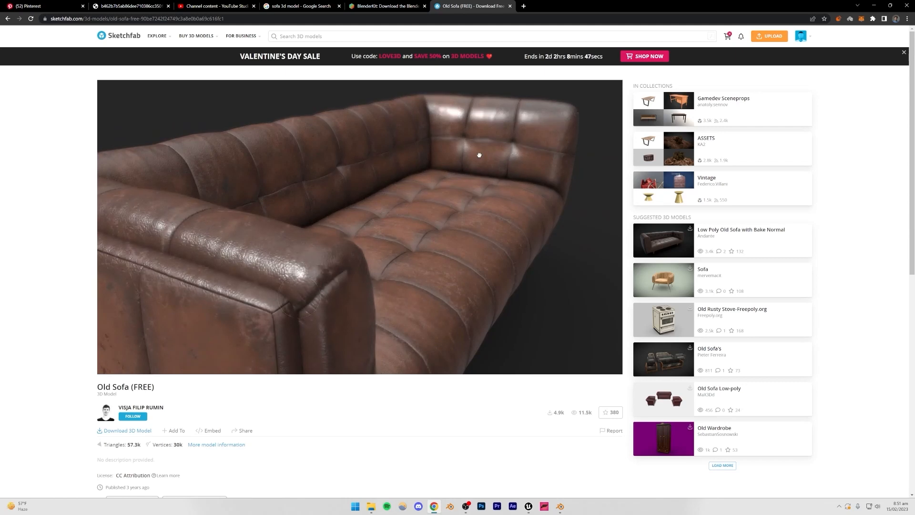
Step: Switch back to Unreal Engine and rotate the white sofa1 about its vertical axis
click(560, 507)
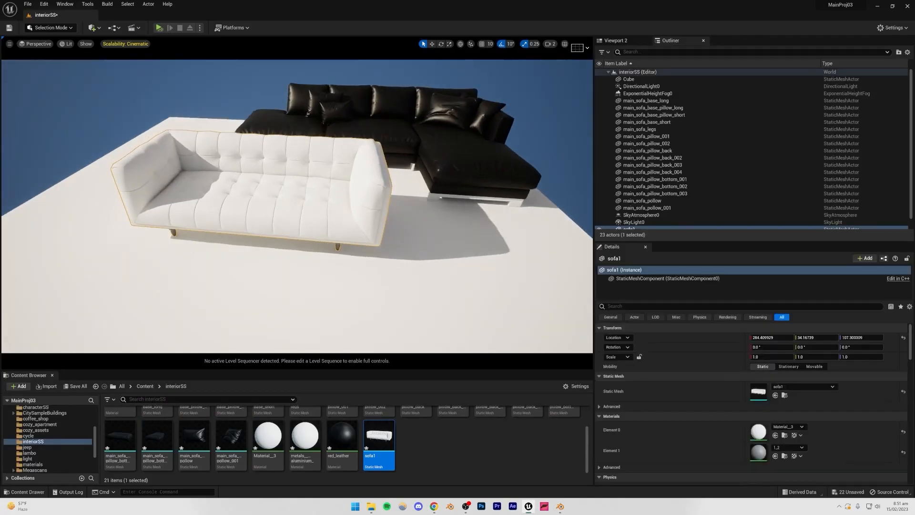
right_drag(296, 205, 297, 253)
click(440, 44)
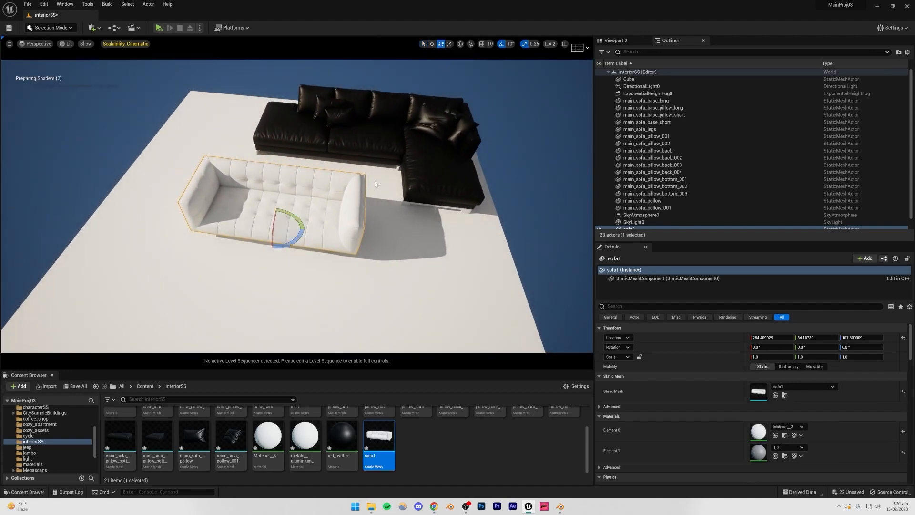
drag(291, 245, 209, 244)
click(431, 44)
right_drag(210, 244, 225, 222)
key(w)
key(Escape)
Step: Check the living room reference photo in Chrome and switch to Blender
click(434, 506)
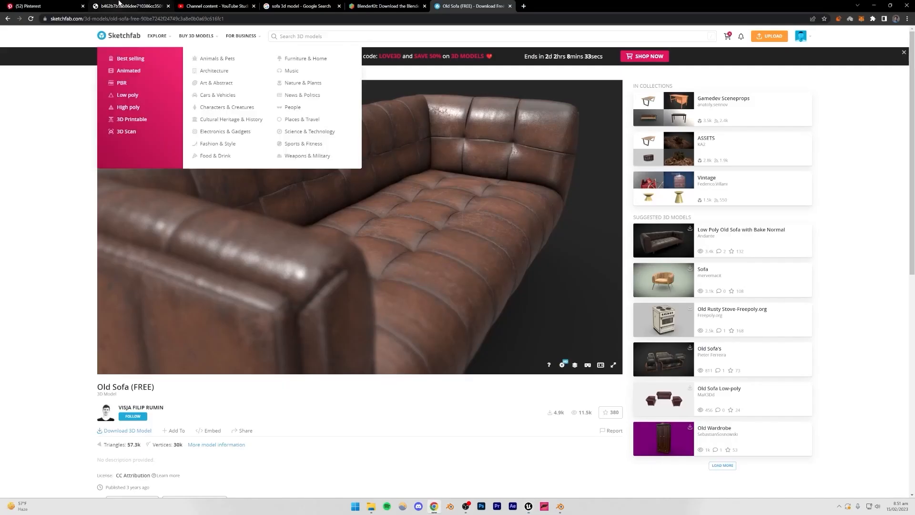
click(128, 5)
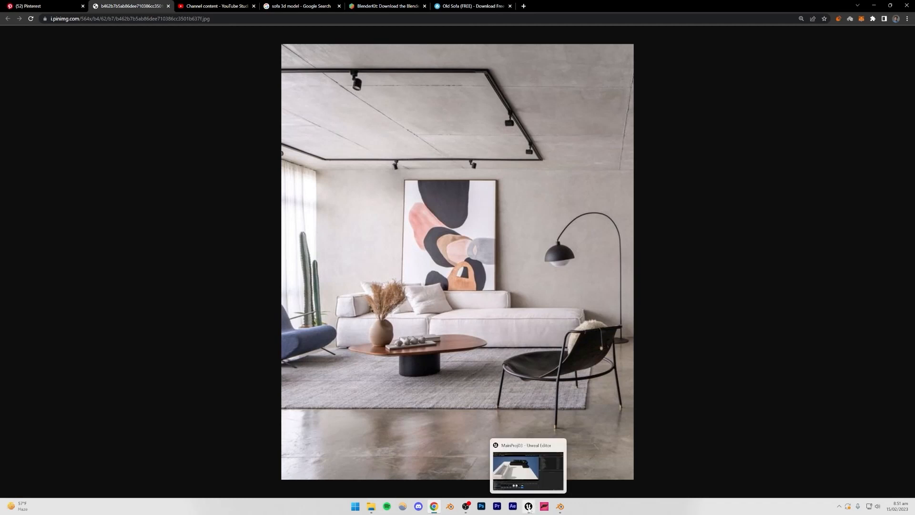
click(560, 507)
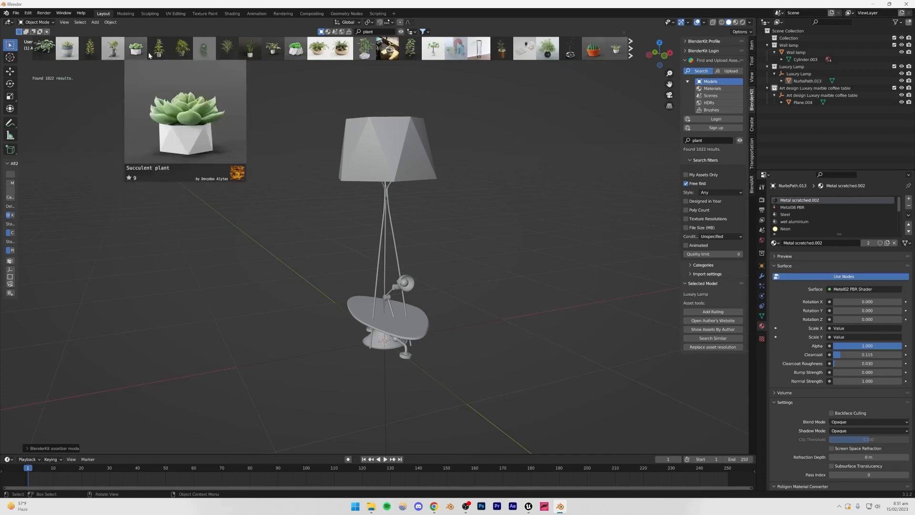
Step: Browse the BlenderKit plant models and add the Artificial Branches Floral Home Decor model to the scene
mouse_move(465, 55)
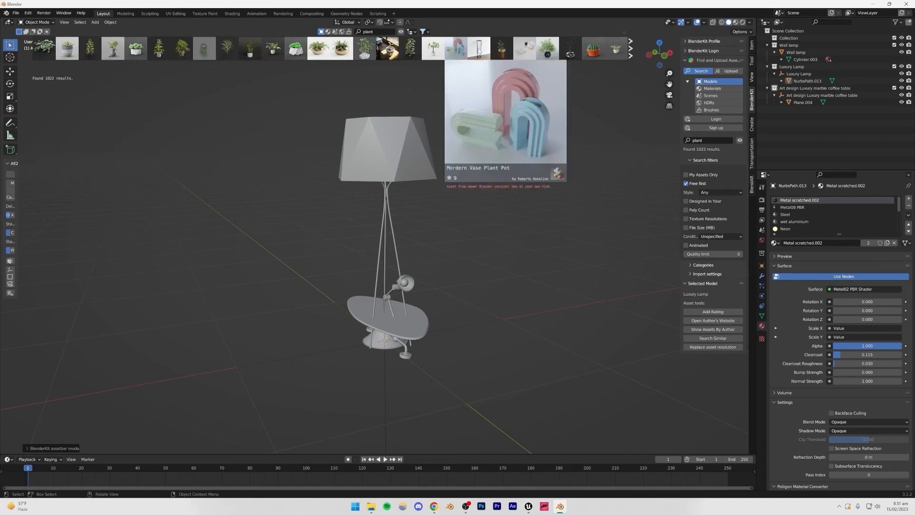
click(631, 49)
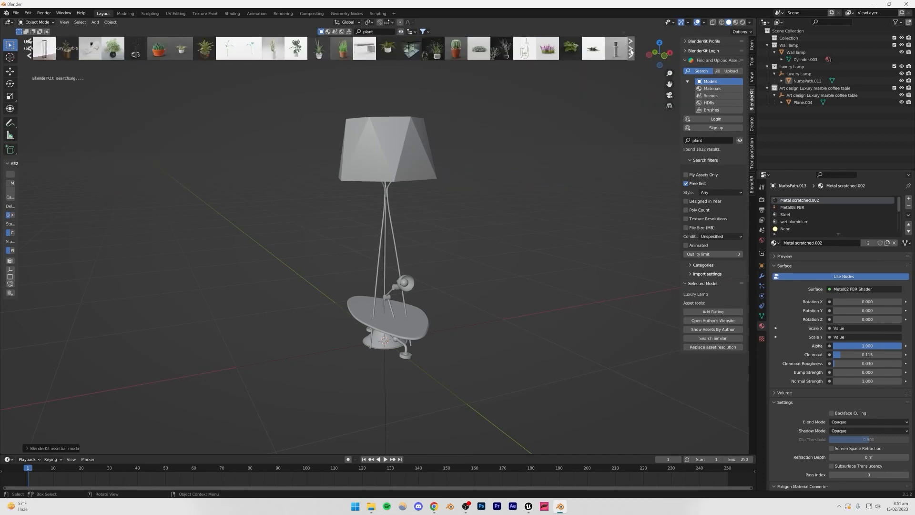
click(631, 50)
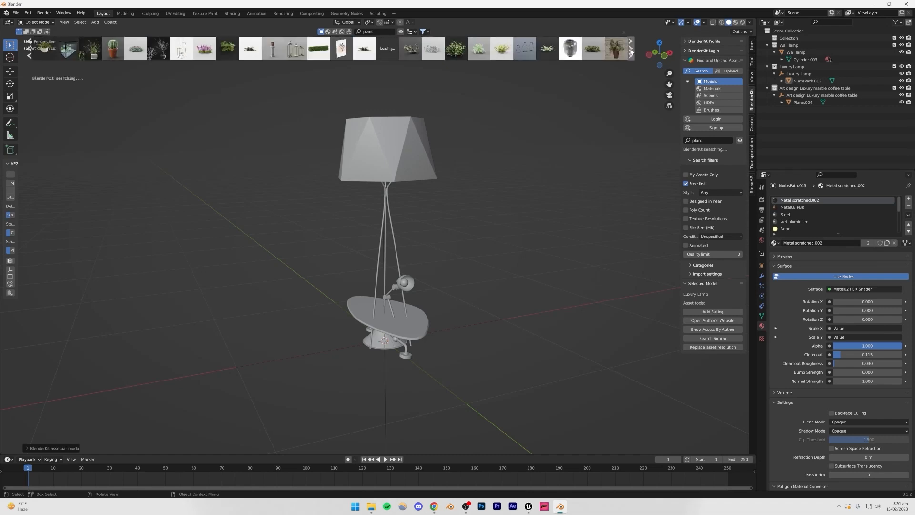
mouse_move(159, 52)
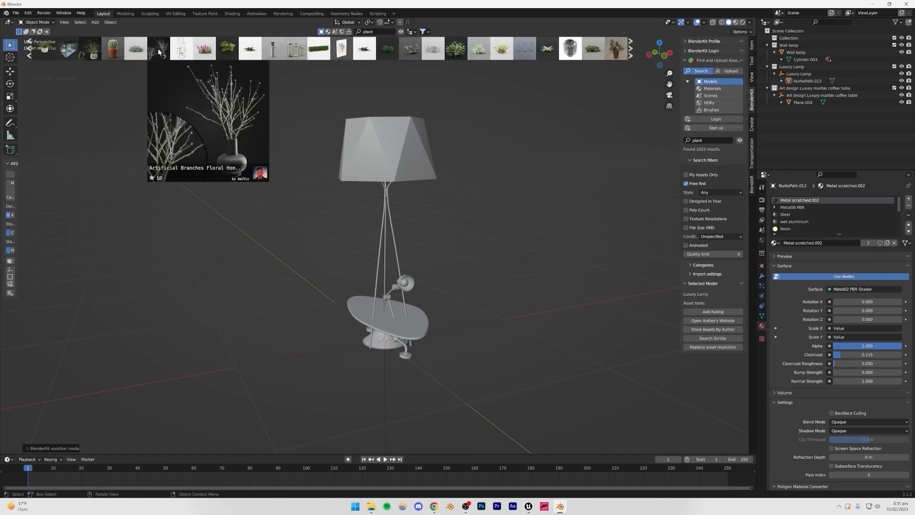
click(159, 52)
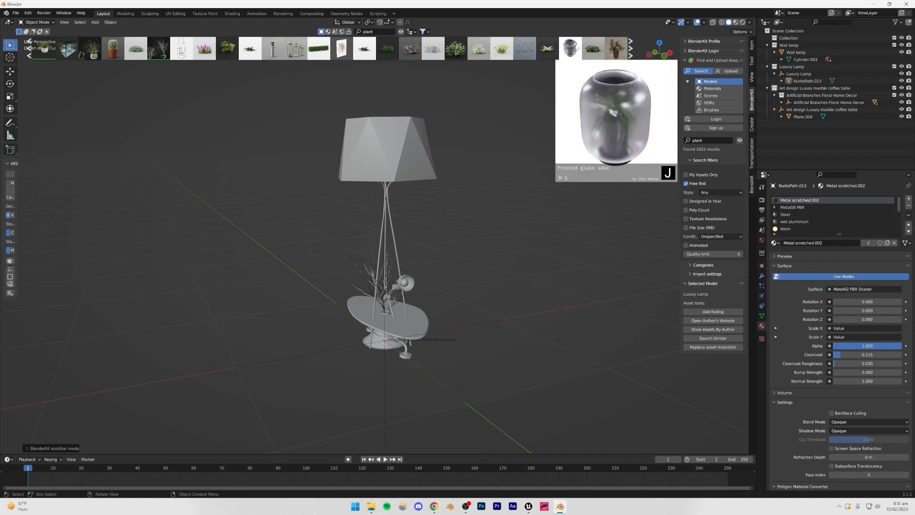
Step: Look through further BlenderKit plant results for other vases and plants that suit the interior
click(631, 49)
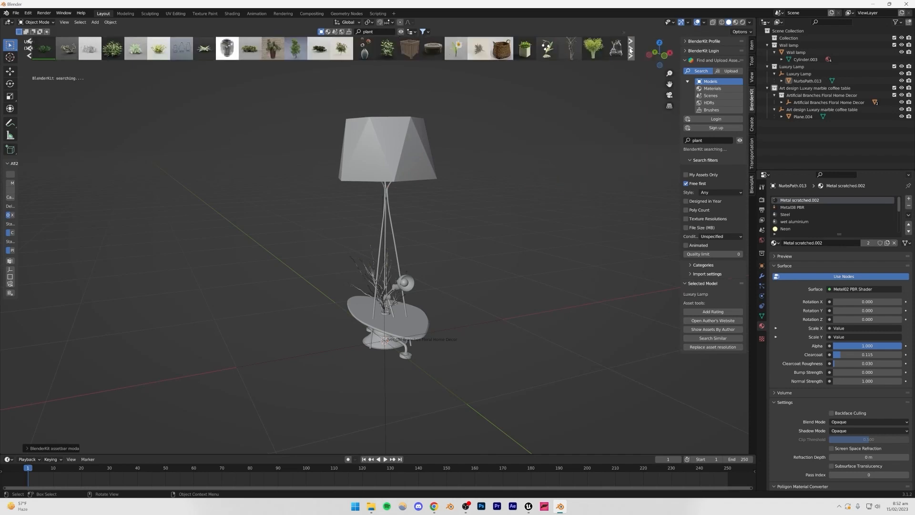
mouse_move(619, 51)
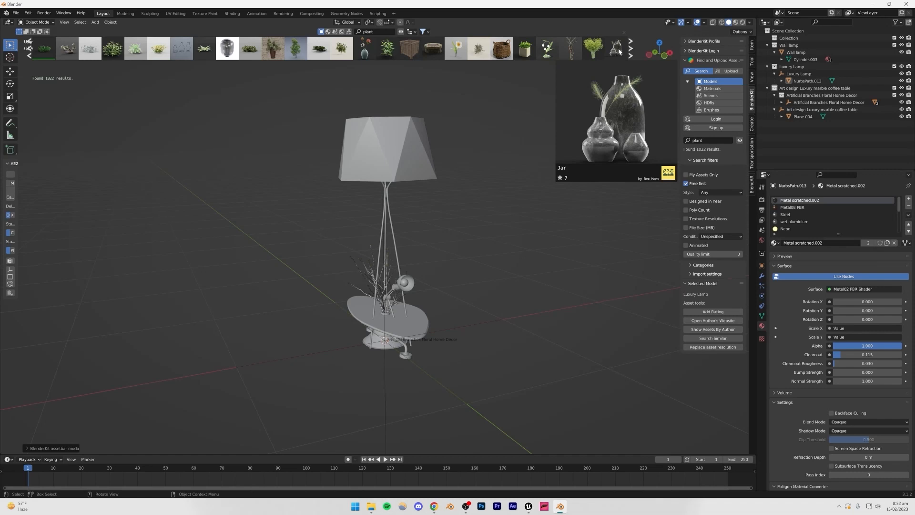
mouse_move(227, 49)
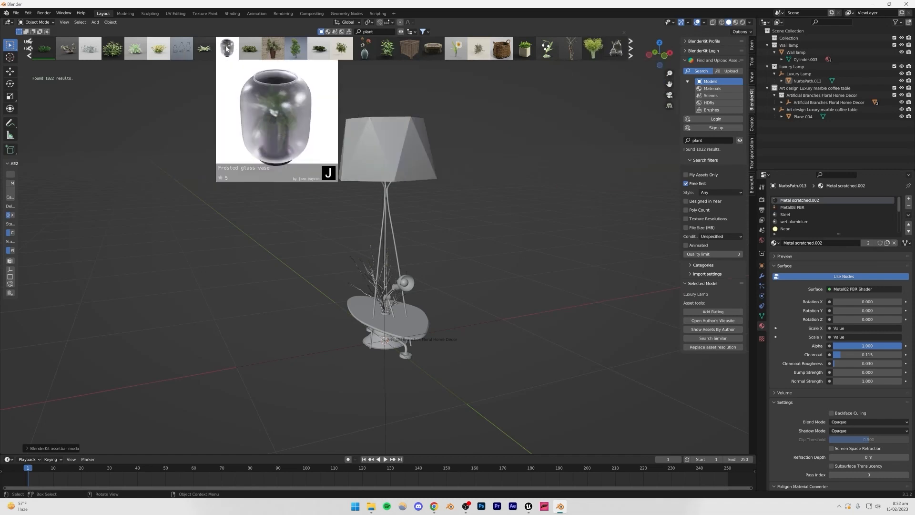
mouse_move(368, 48)
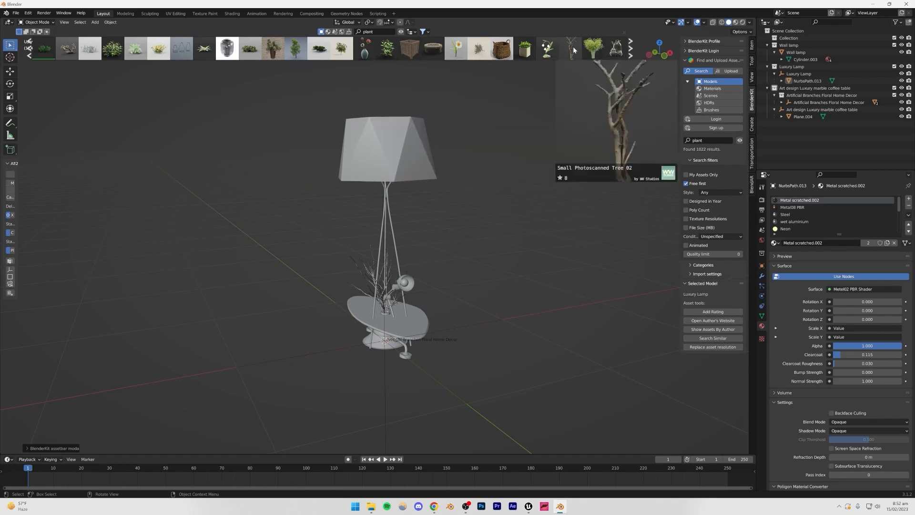
click(630, 49)
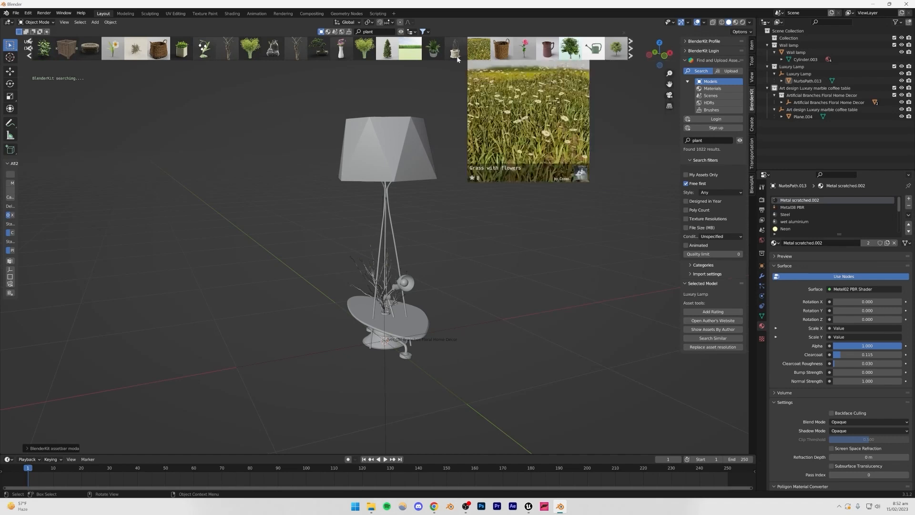
mouse_move(131, 54)
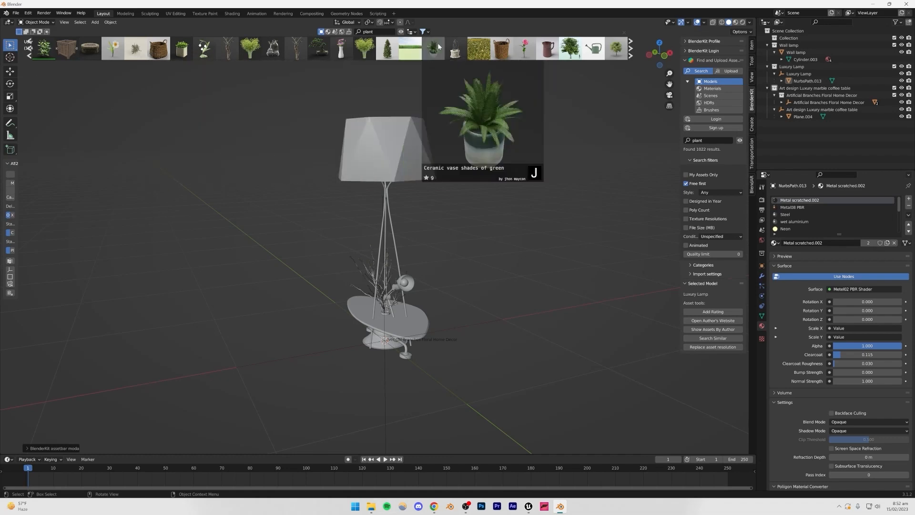
click(632, 48)
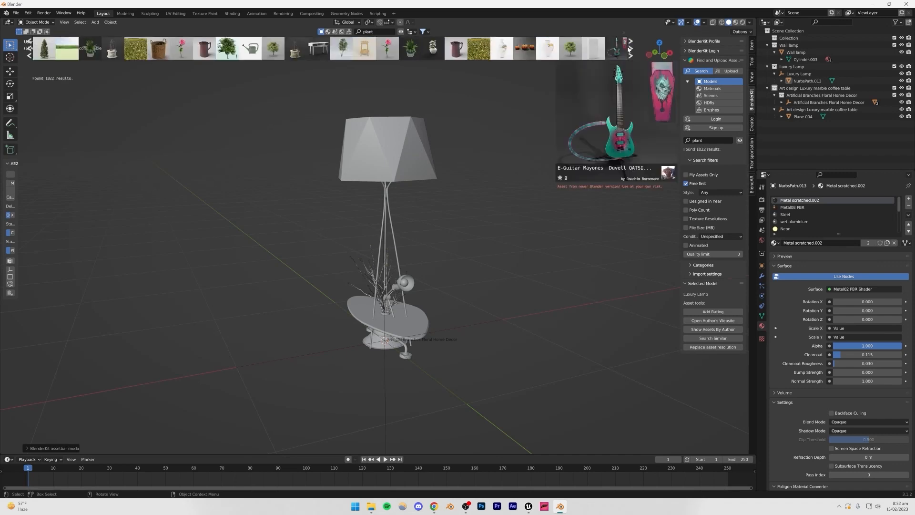
click(630, 49)
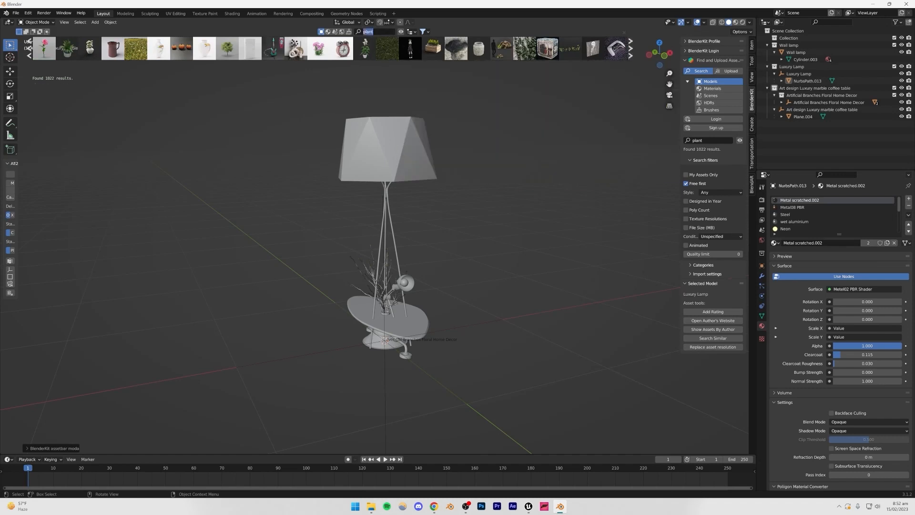
key(Return)
Step: Move the Artificial Branches collection out of the coffee table collection and join its flower pot and plant meshes into one object
drag(796, 98, 793, 113)
click(775, 117)
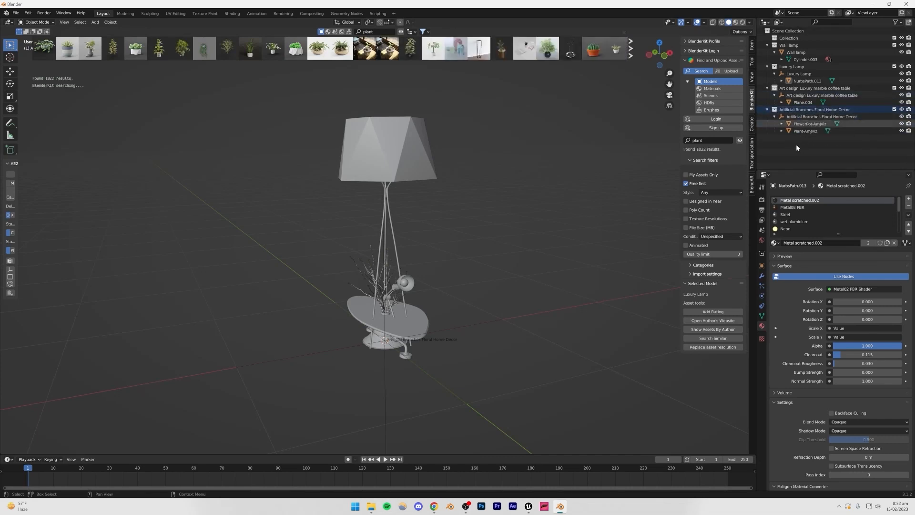
click(806, 131)
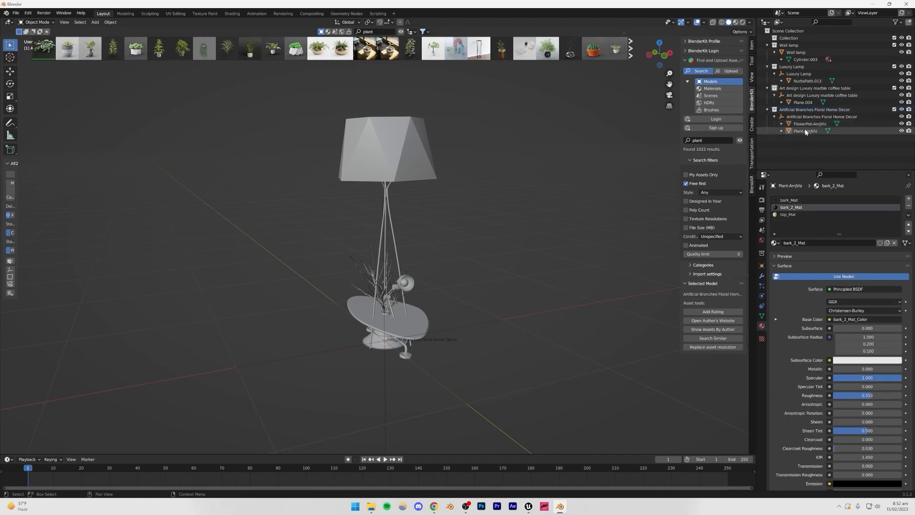
click(803, 126)
click(801, 133)
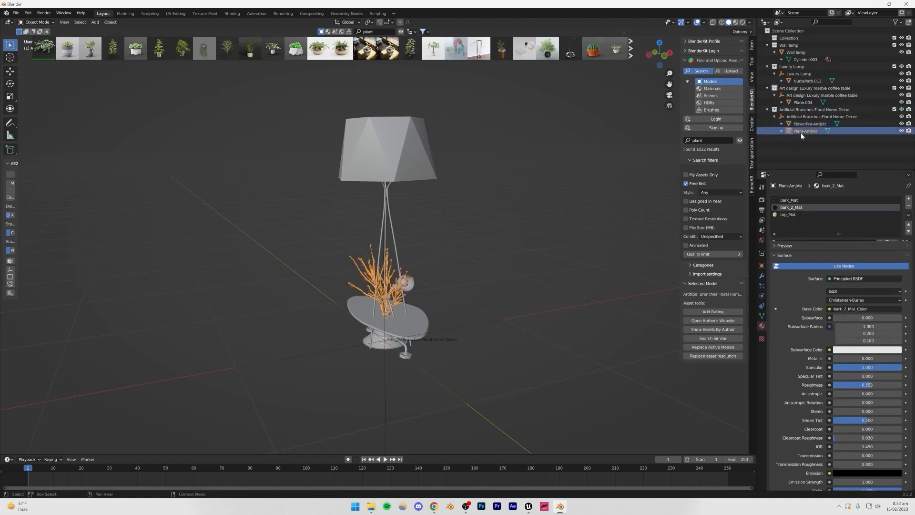
shift+click(802, 125)
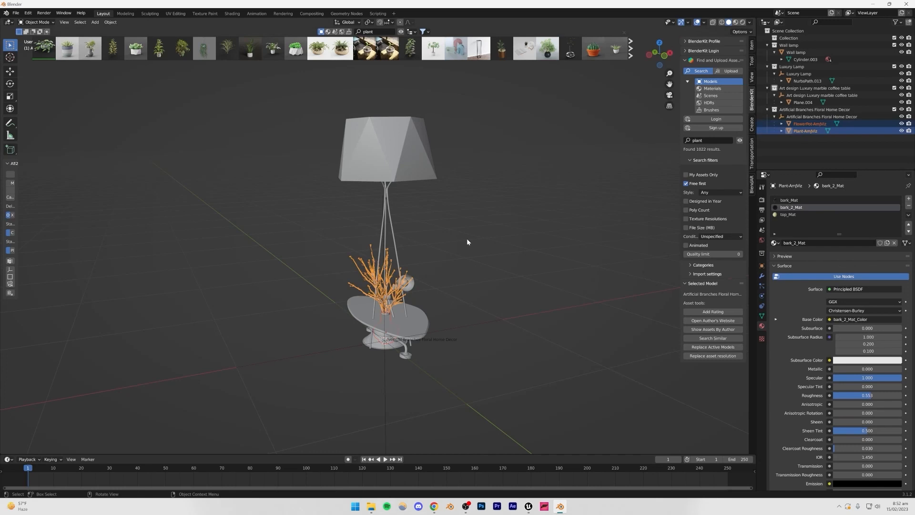
key(ctrl+j)
click(788, 140)
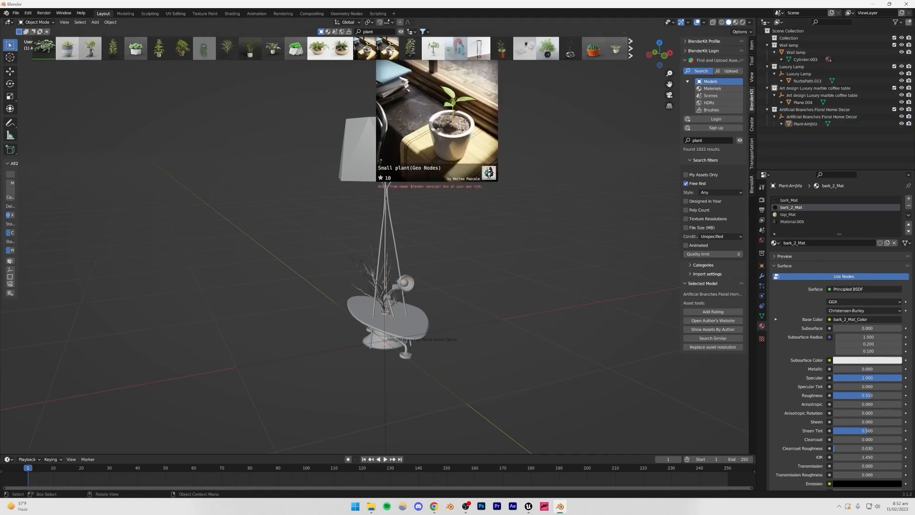
Step: Search BlenderKit for "dead plant" and add the Modern Plant Stand model to the scene
mouse_move(428, 46)
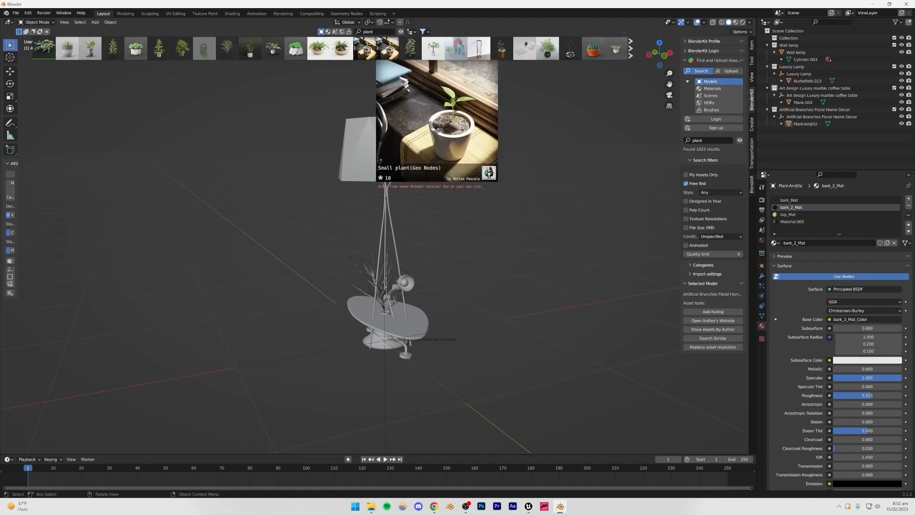
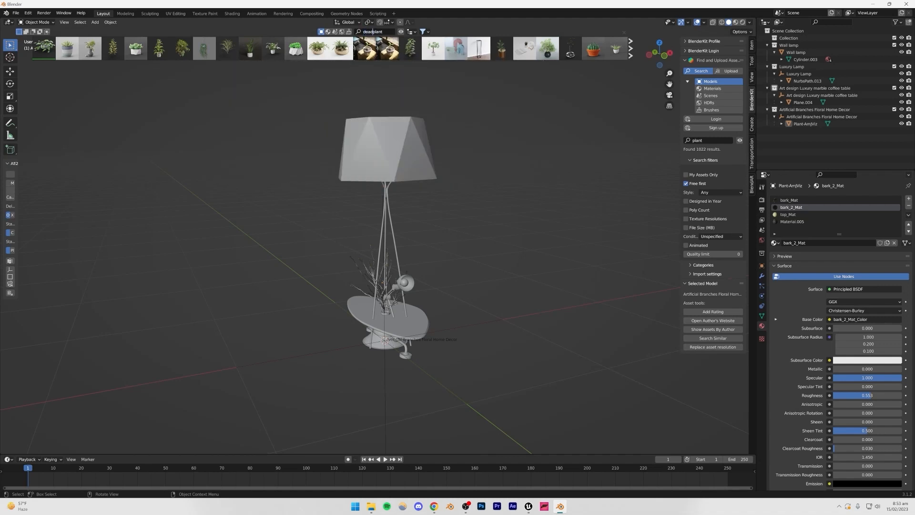
key(Return)
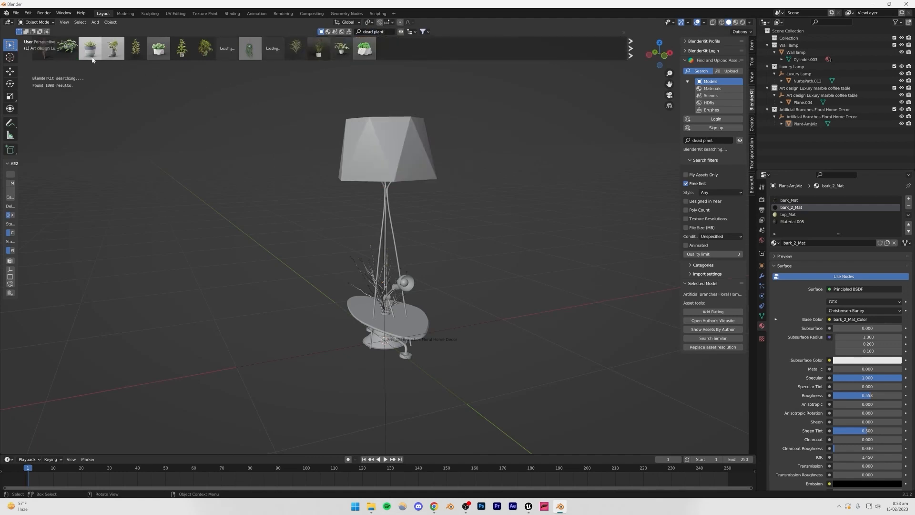
mouse_move(50, 47)
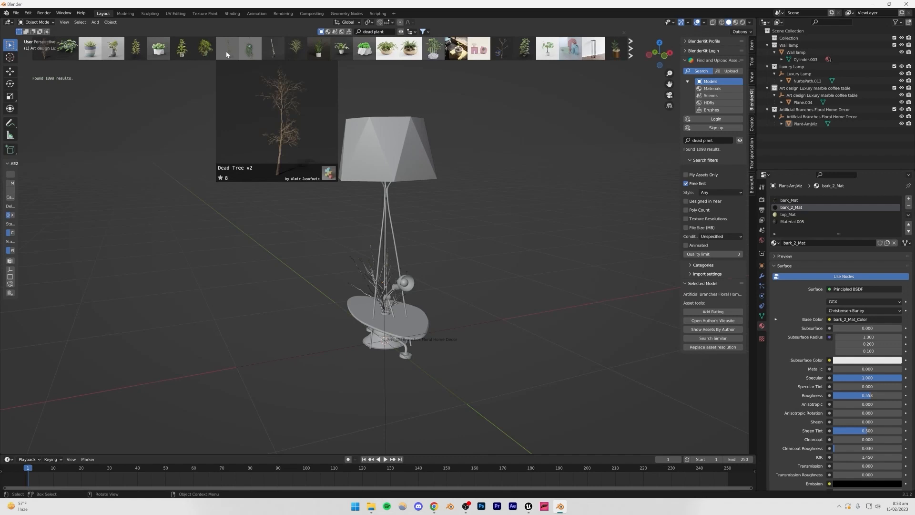
mouse_move(600, 49)
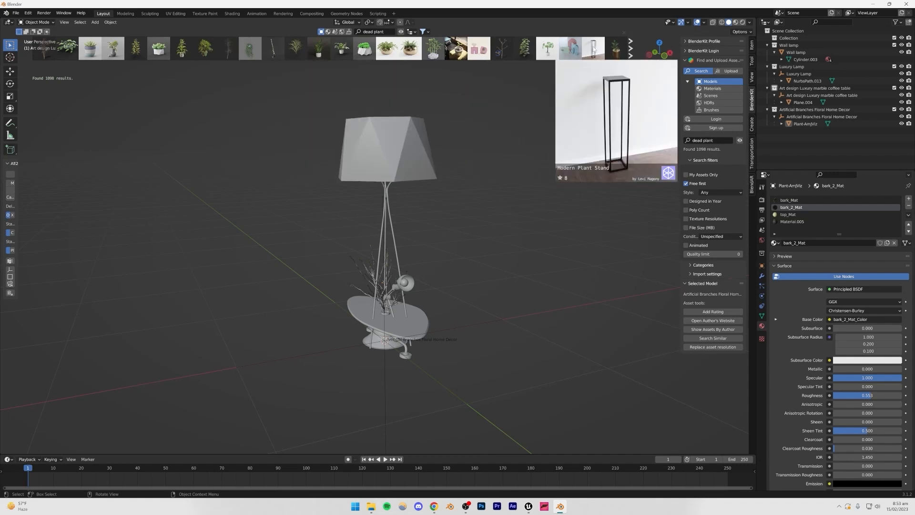
click(594, 50)
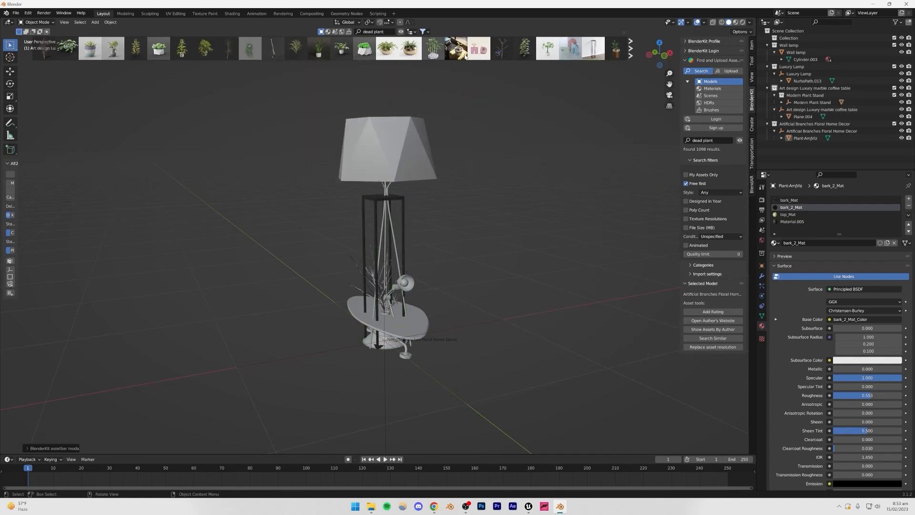
Step: Examine more of the "dead plant" models in BlenderKit for suitable room decoration
mouse_move(530, 46)
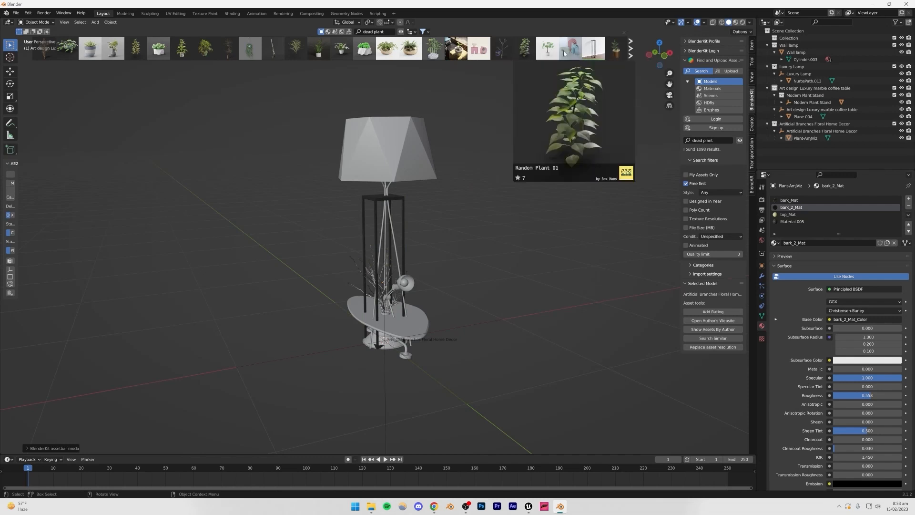
scroll(591, 49, down, 3)
mouse_move(596, 53)
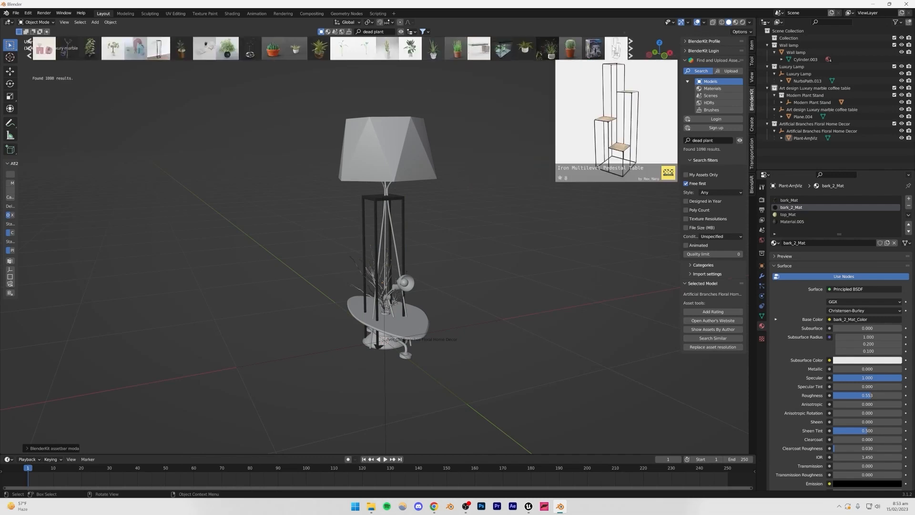
mouse_move(185, 52)
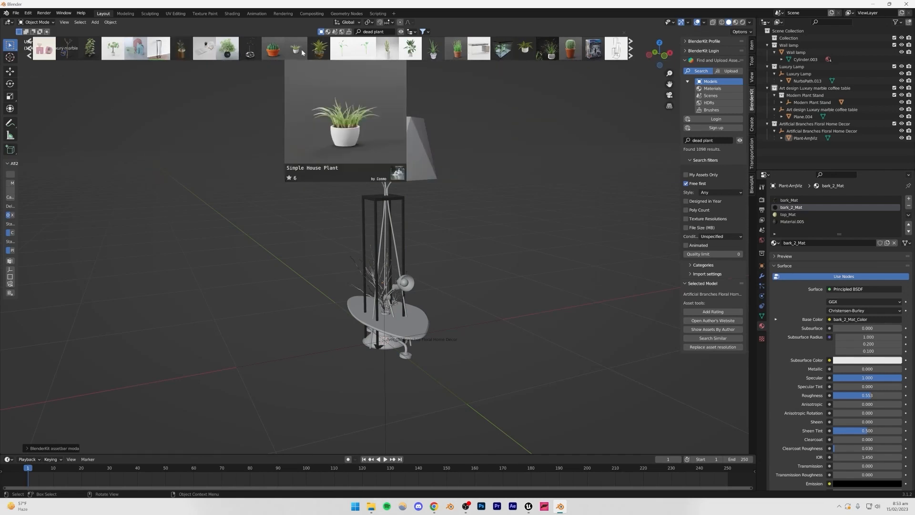
click(631, 50)
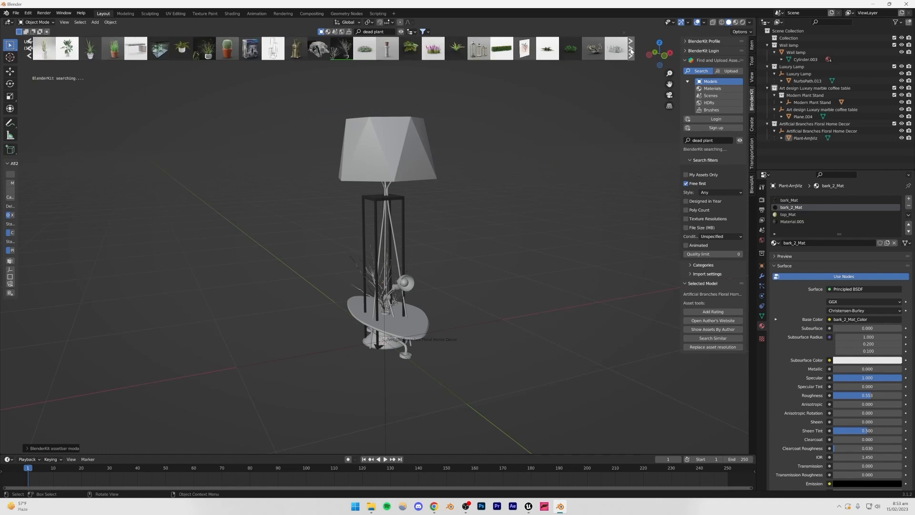
mouse_move(623, 53)
mouse_move(365, 47)
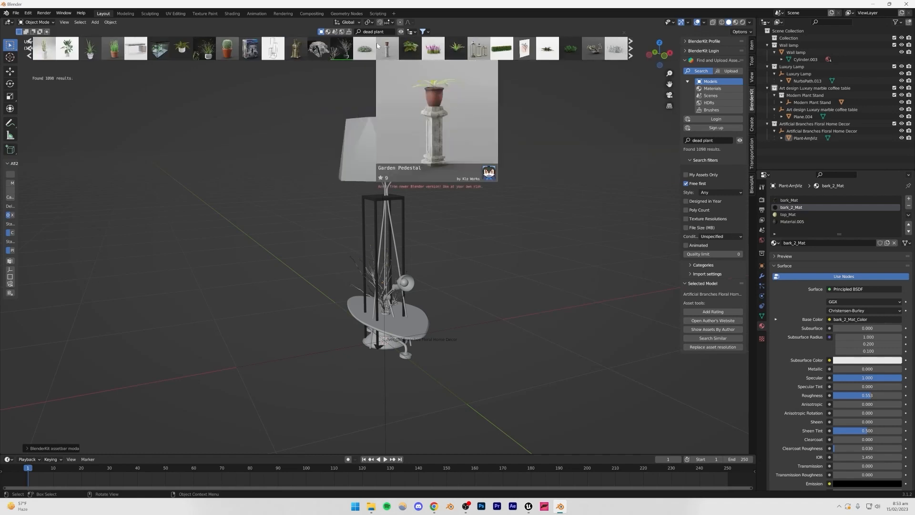
Step: Search BlenderKit for "vase" and place the Demijohn Vase model on the coffee table
click(376, 31)
text(vase)
key(Return)
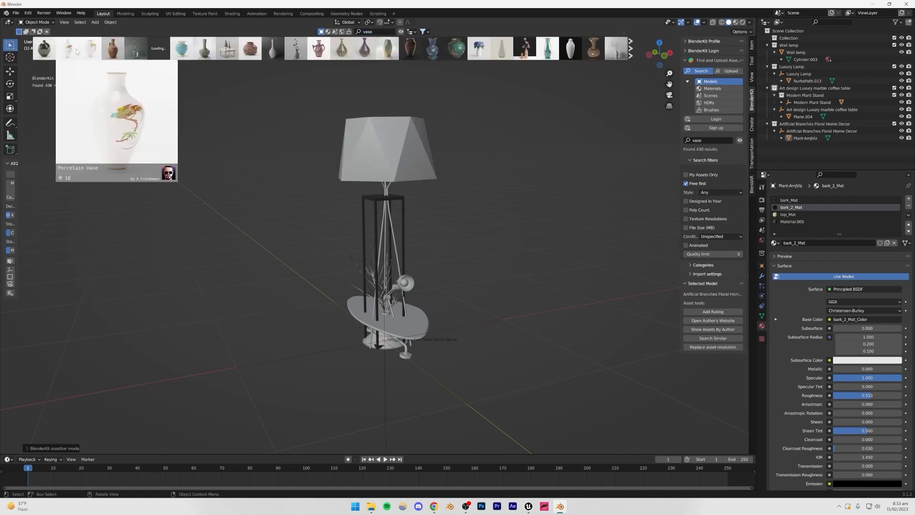
mouse_move(136, 51)
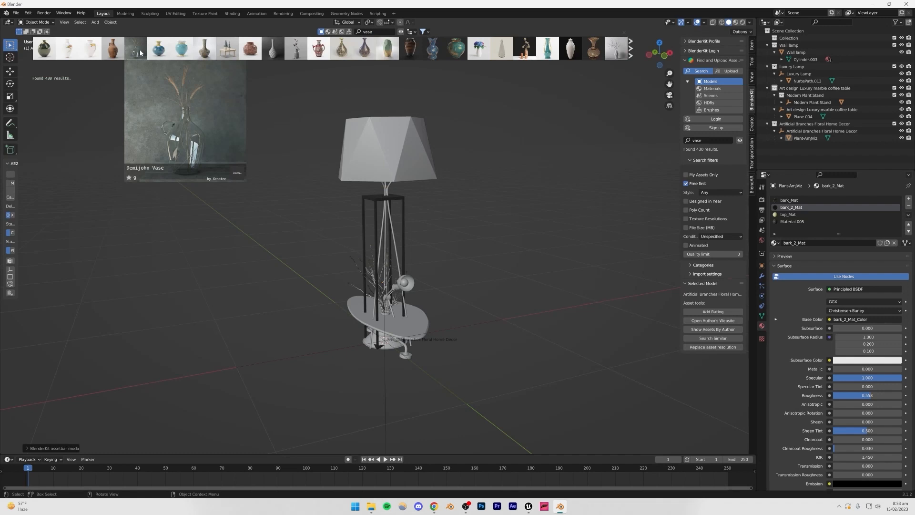
drag(141, 52, 383, 308)
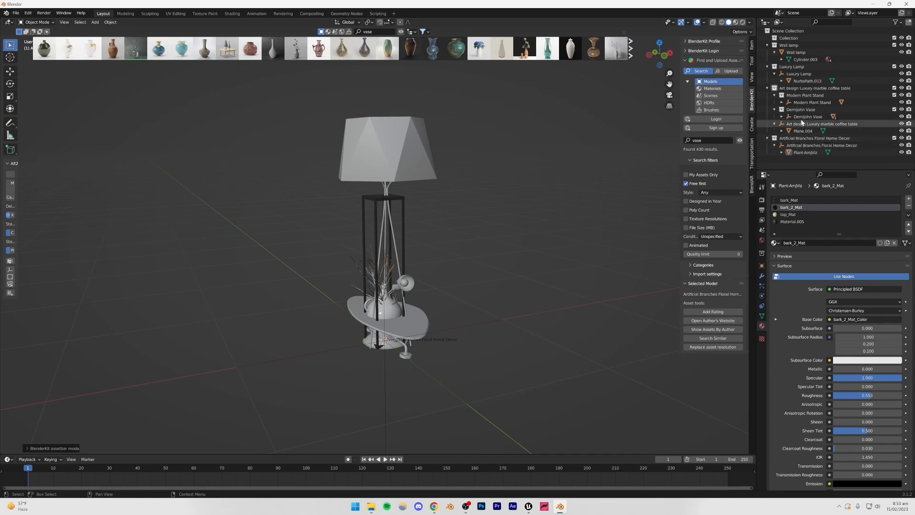
Step: Move the Demijohn Vase and Modern Plant Stand collections out of the coffee table collection to the scene's top level
drag(802, 110, 787, 158)
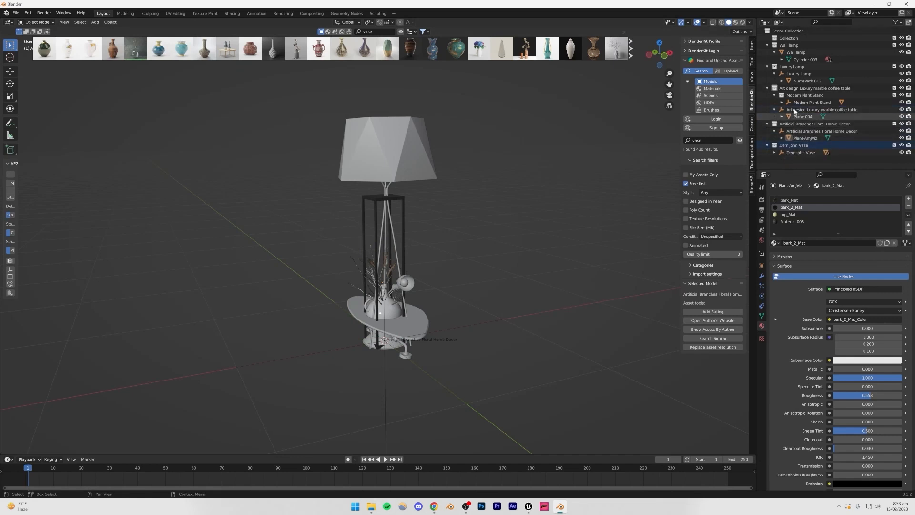
drag(790, 101, 779, 157)
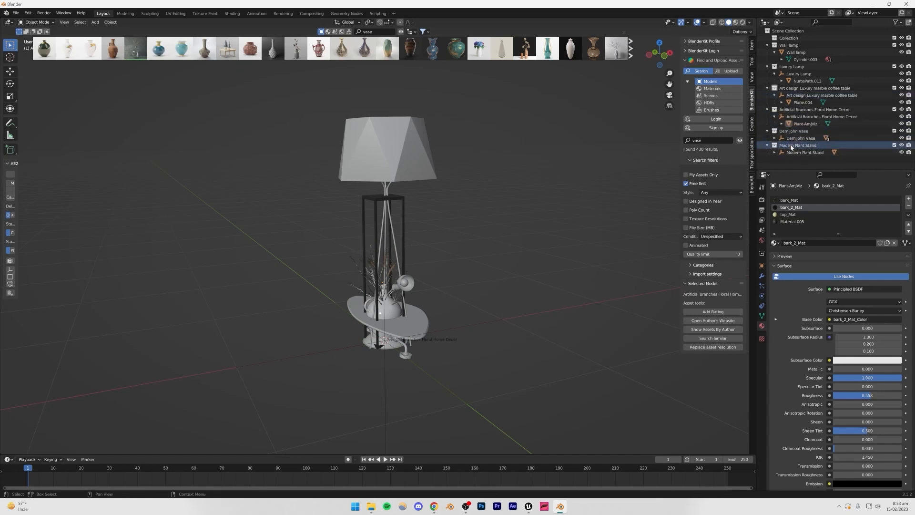
click(775, 153)
click(801, 159)
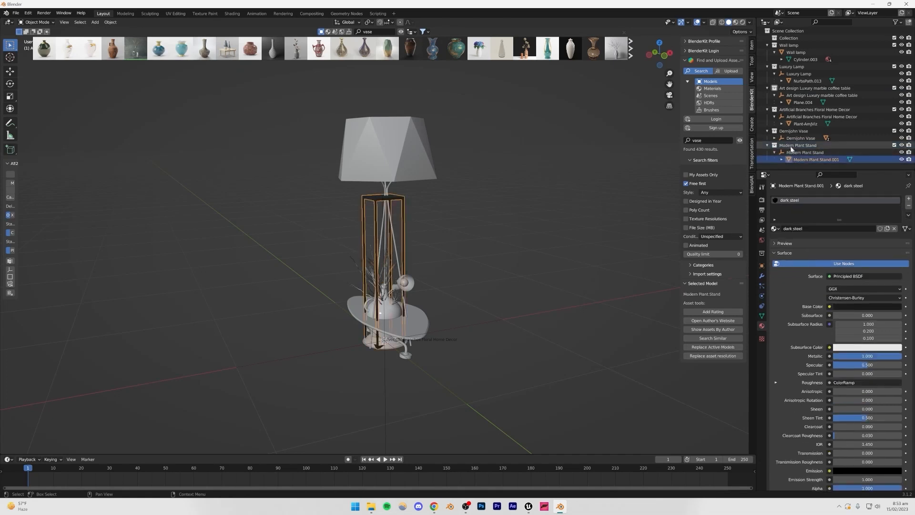
Step: Join the Demijohn Vase mesh and its Wheat Spikes into one object
click(791, 132)
click(774, 138)
click(802, 145)
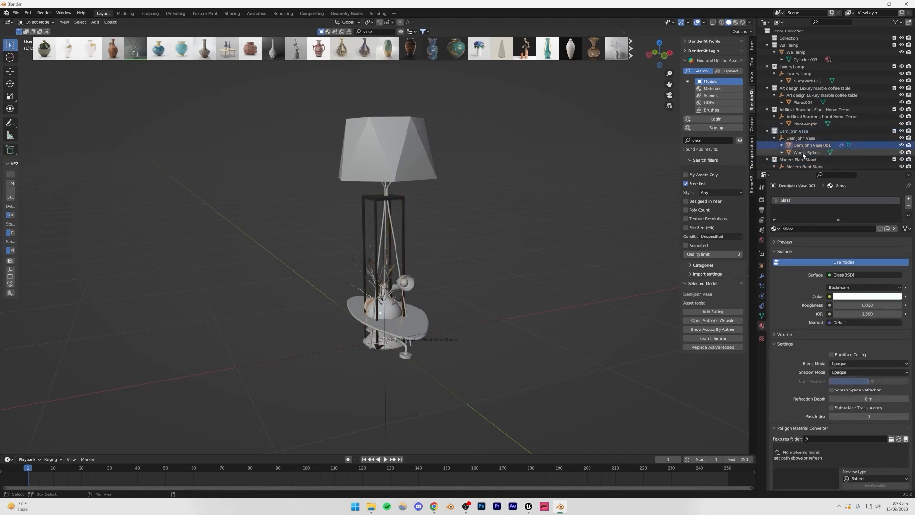
shift+click(805, 152)
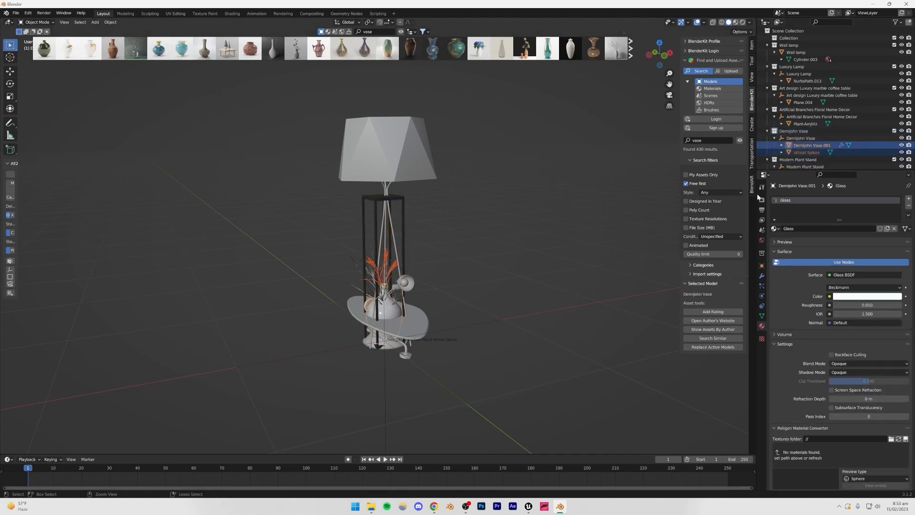
key(ctrl+j)
drag(804, 170, 807, 255)
click(803, 188)
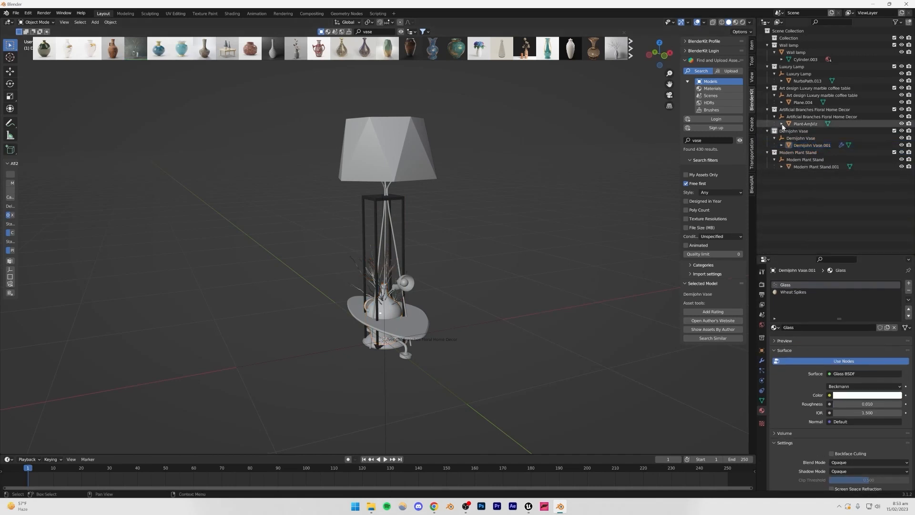
Step: Collapse the plant stand, vase, branches, coffee table and lamp collections in the outliner
click(767, 153)
click(768, 132)
click(767, 110)
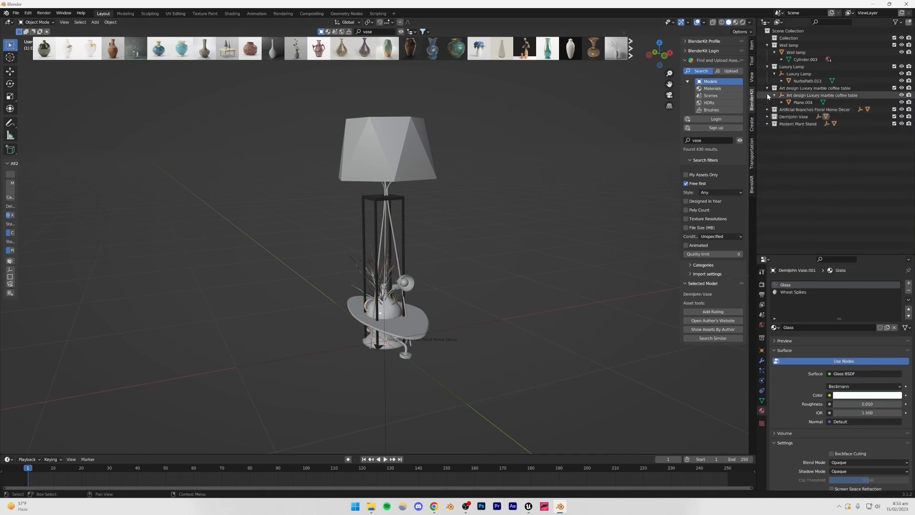
click(768, 88)
click(767, 66)
click(767, 45)
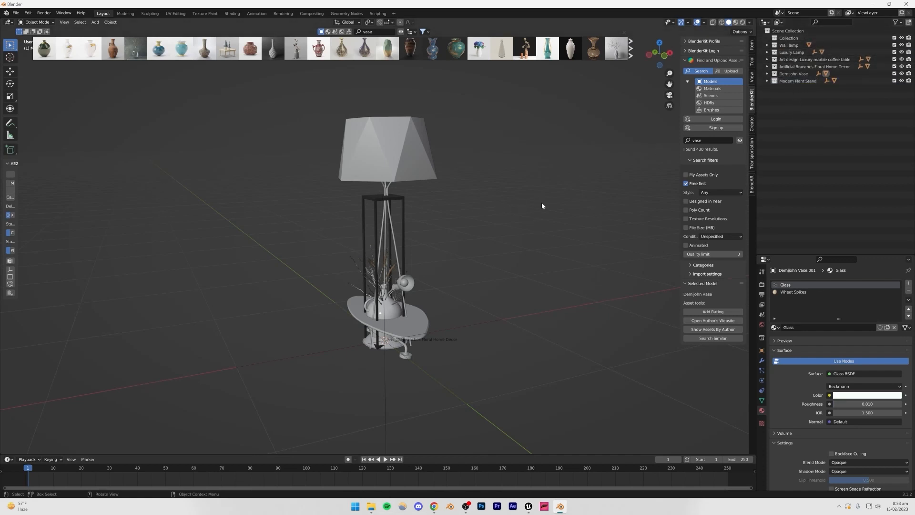
Step: Export the whole scene in FBX format as assets01.fbx in the models\interiorSS folder
click(15, 13)
mouse_move(35, 116)
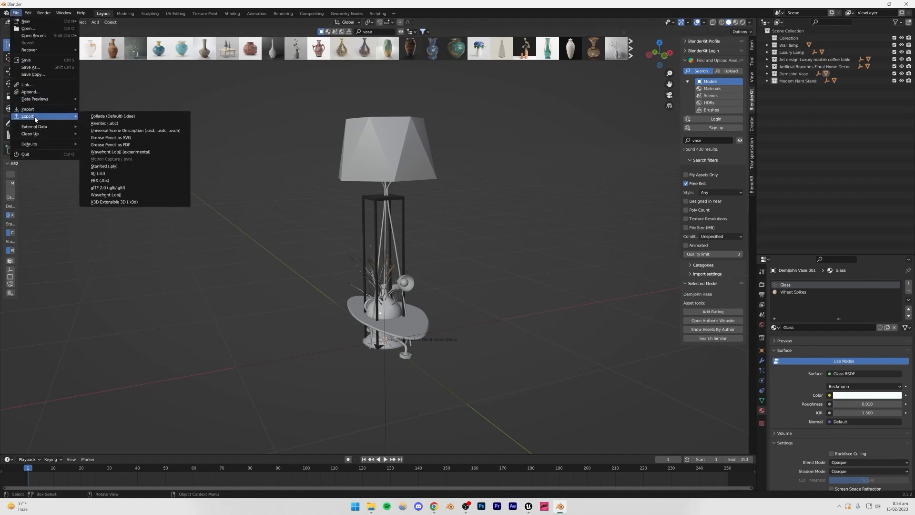
click(104, 182)
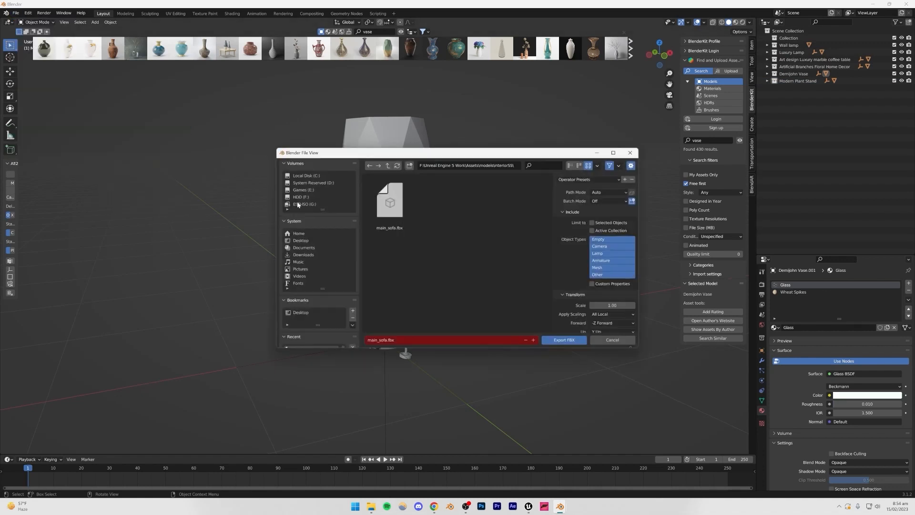
click(413, 340)
text(assets01)
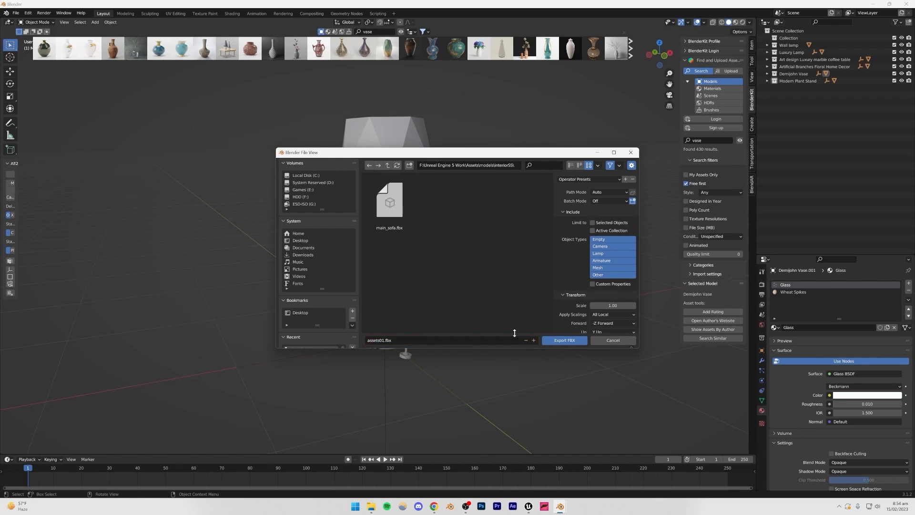
drag(439, 153, 420, 193)
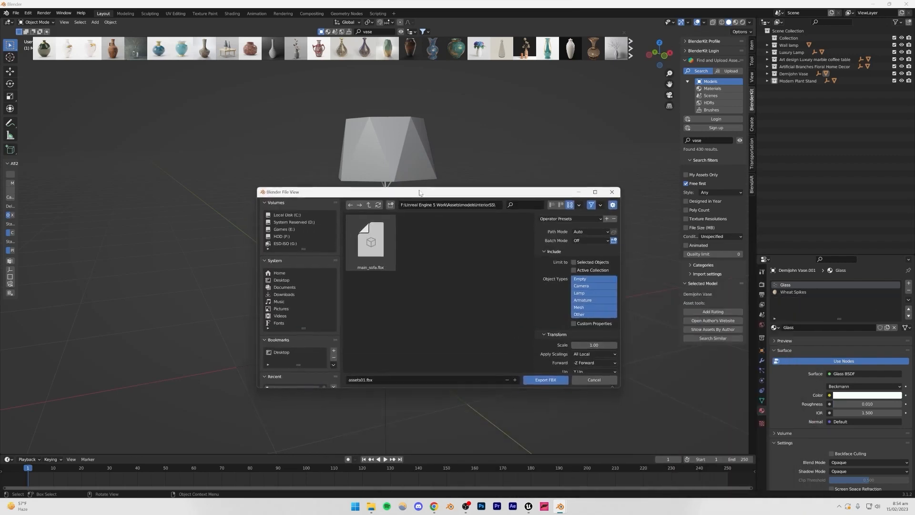
click(545, 380)
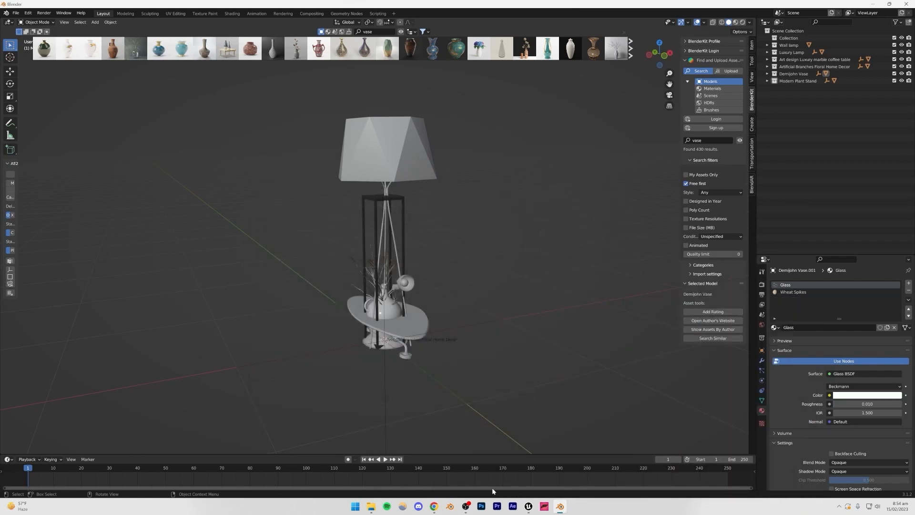
Step: Switch to Unreal Engine, close the File Explorer window of the source folder and bring up the interiorSS one
click(527, 507)
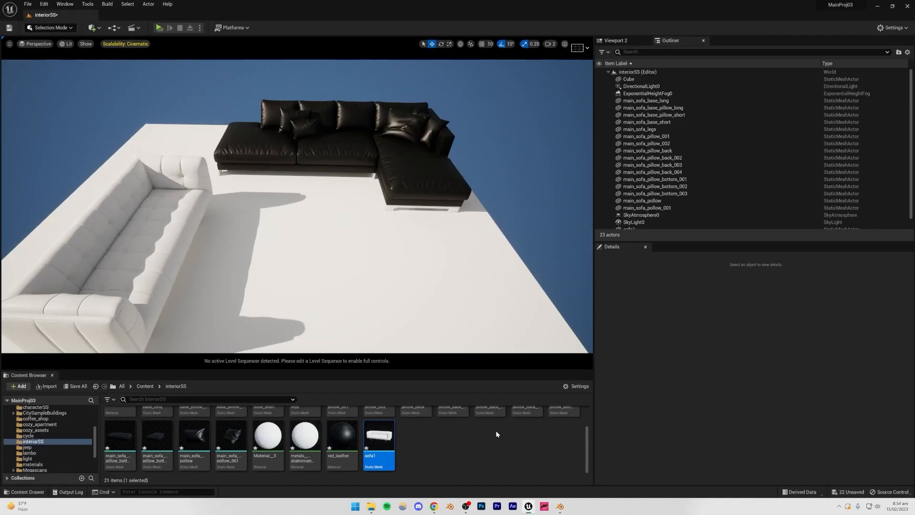
click(401, 448)
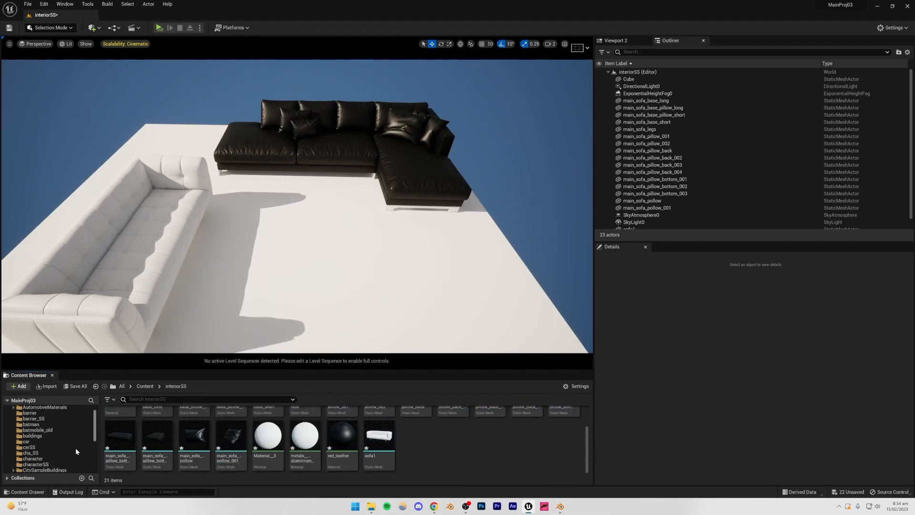
scroll(50, 452, up, 1)
right_click(50, 452)
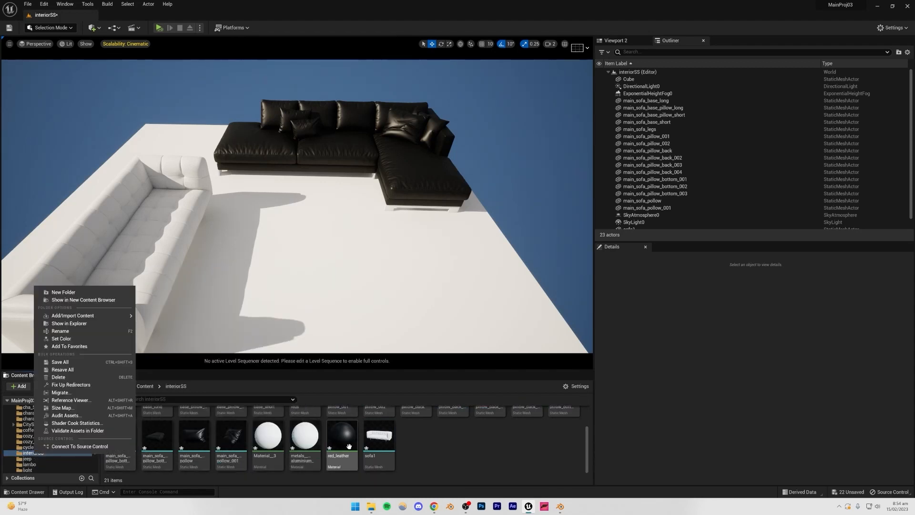
click(410, 444)
mouse_move(375, 513)
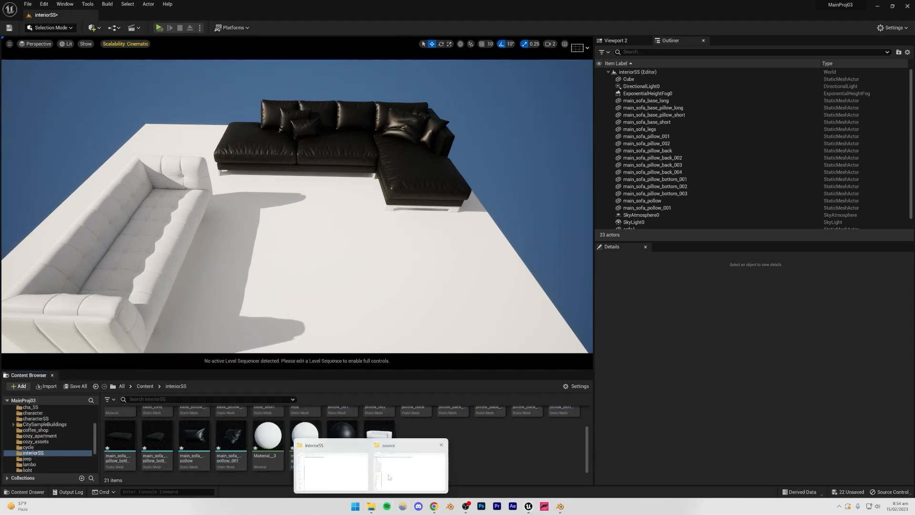
mouse_move(392, 471)
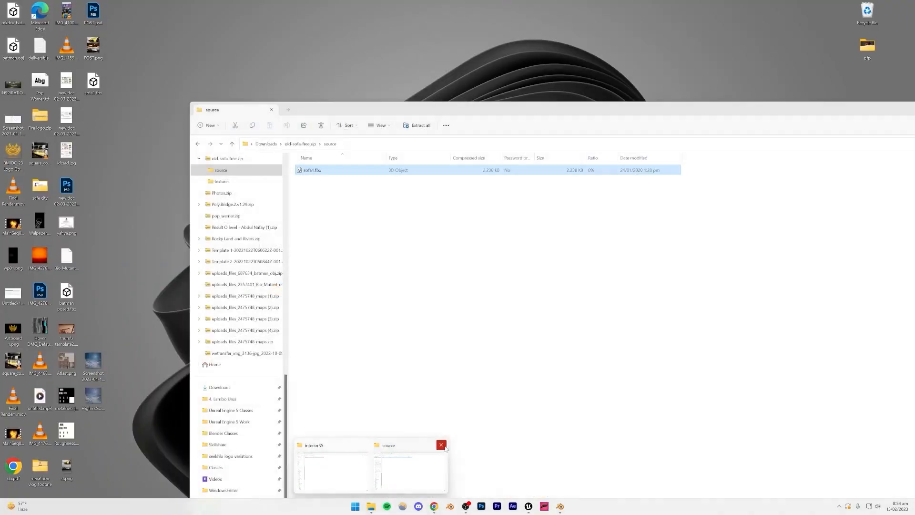
click(441, 445)
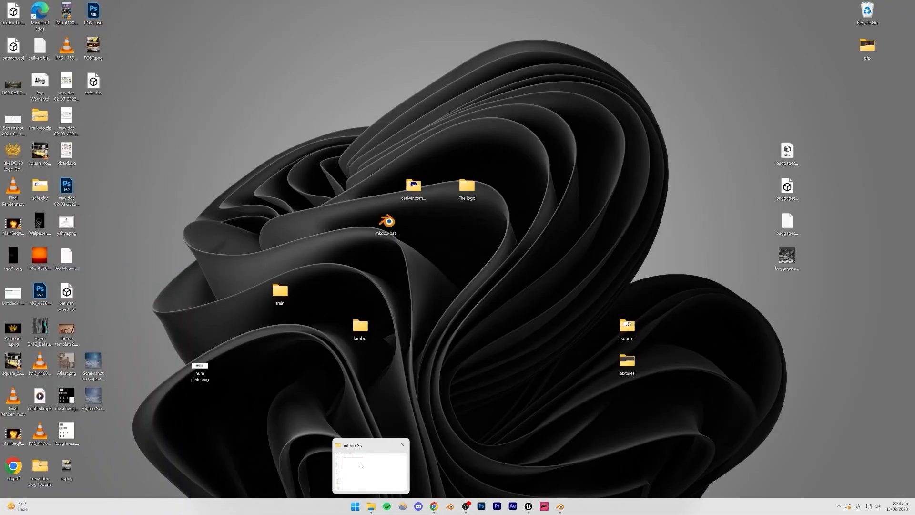
click(369, 469)
Step: Import everything from assets01.fbx into the interiorSS content folder with the default FBX options and dismiss the message log
drag(648, 221, 478, 380)
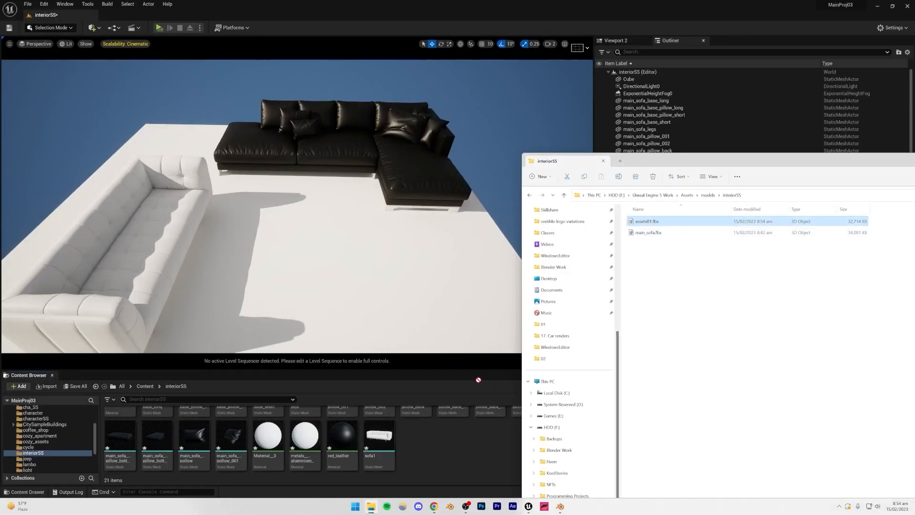
drag(449, 450, 449, 455)
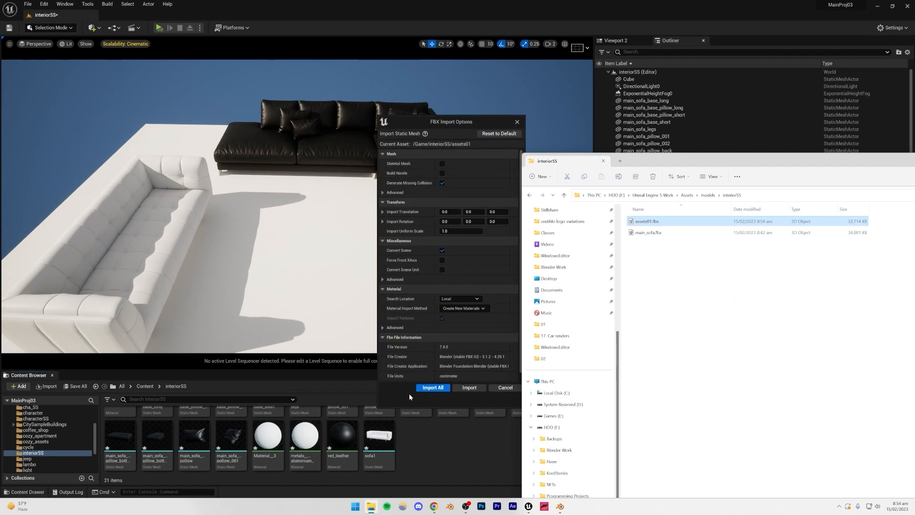
click(431, 388)
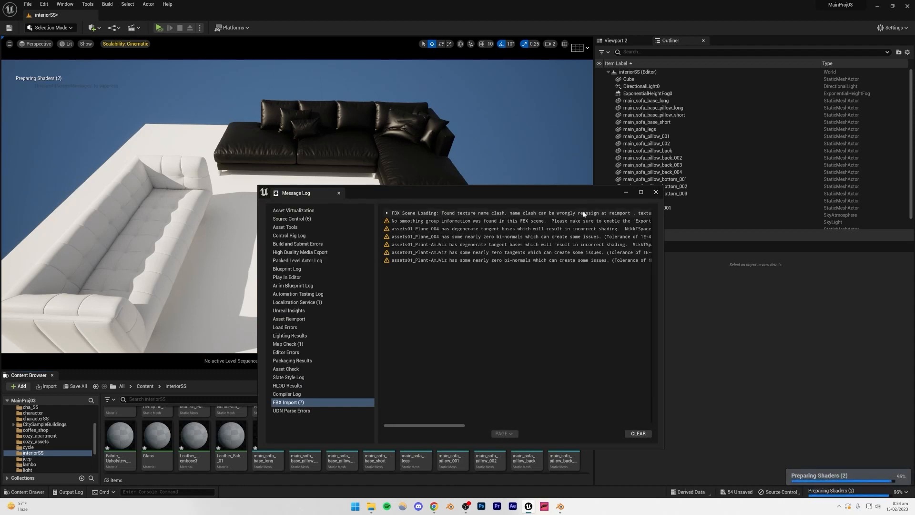
click(656, 191)
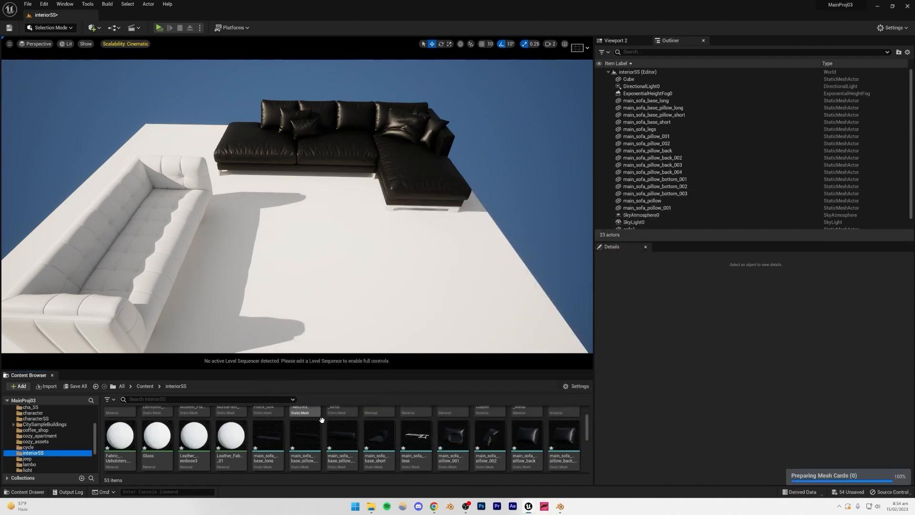
Step: Select the six assets01 static meshes in the interiorSS folder, from the Demijohn Vase to the Wall lamp
scroll(430, 439, down, 1)
scroll(431, 440, down, 6)
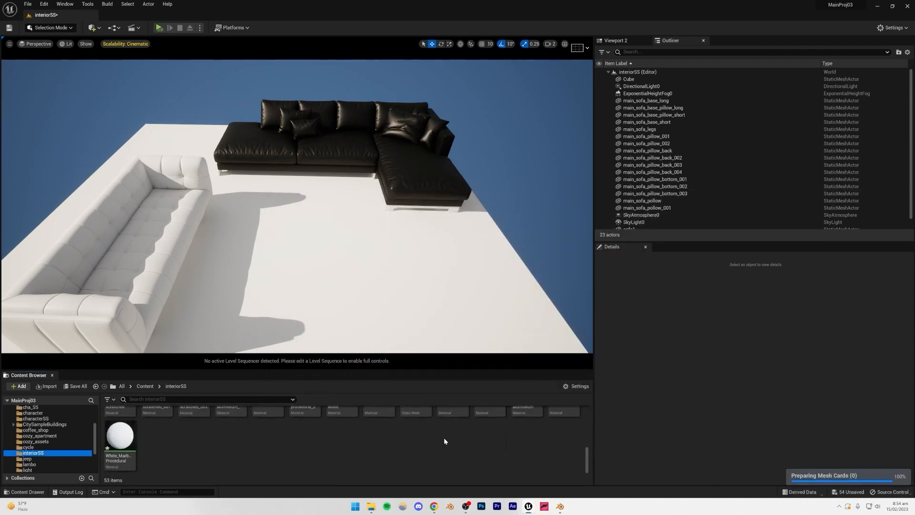
scroll(446, 442, up, 6)
scroll(446, 441, up, 3)
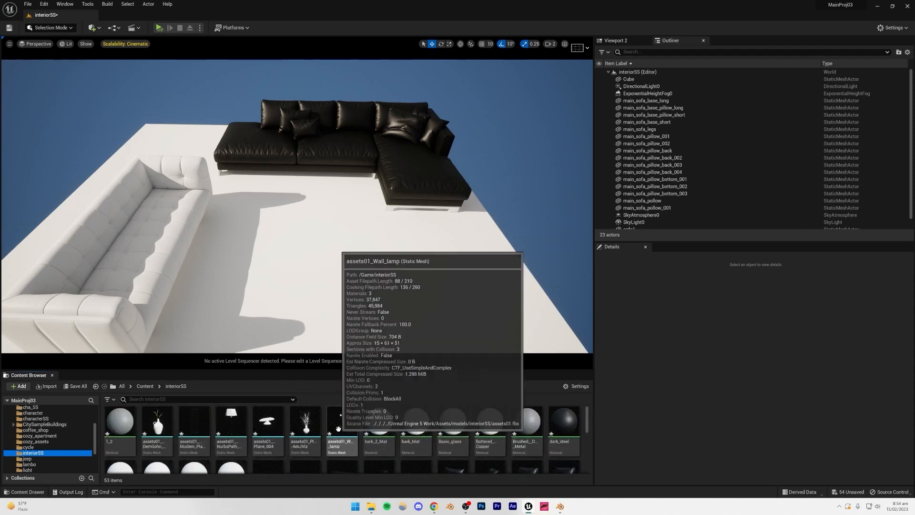
click(341, 424)
shift+click(157, 424)
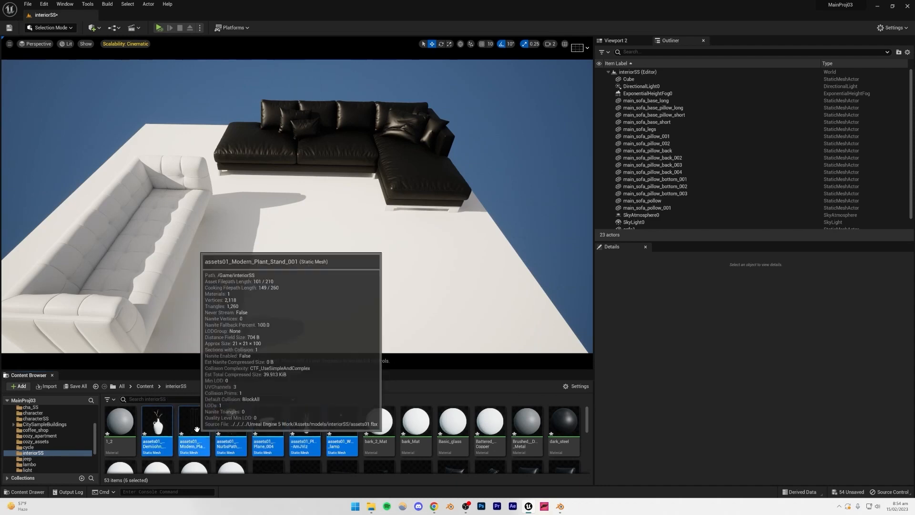
drag(195, 425, 286, 274)
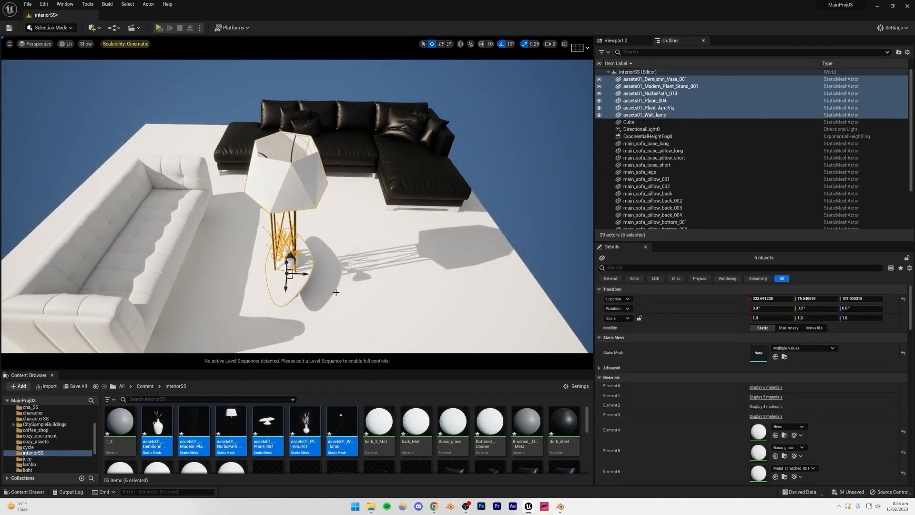
right_drag(336, 292, 319, 273)
click(285, 217)
right_drag(285, 217, 266, 266)
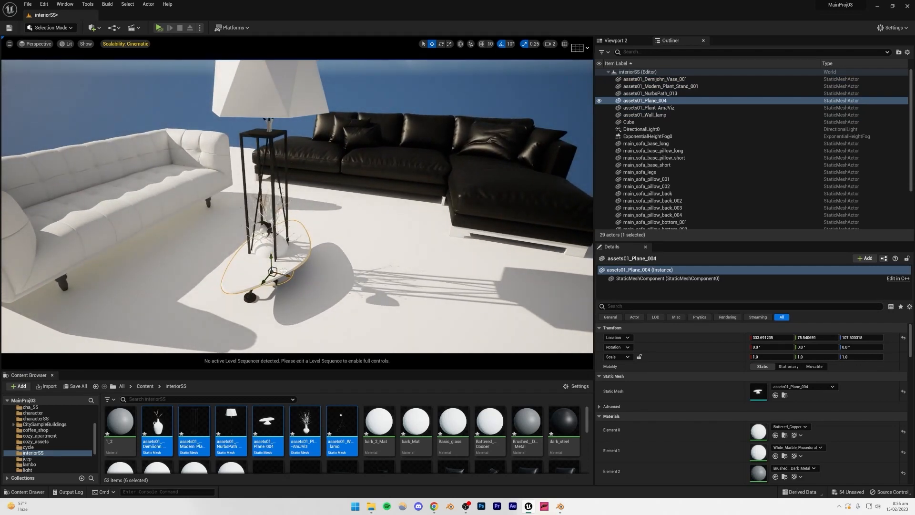
key(ctrl+z)
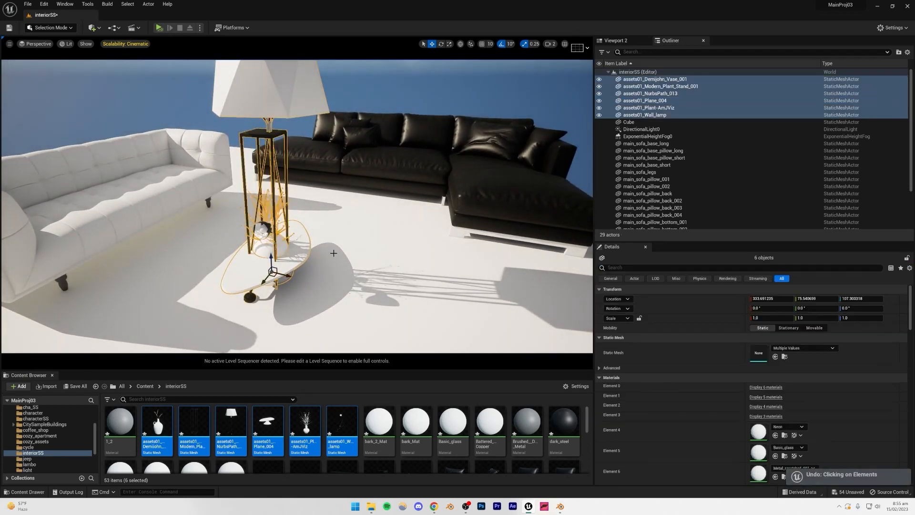
key(ctrl+z)
right_drag(333, 253, 328, 283)
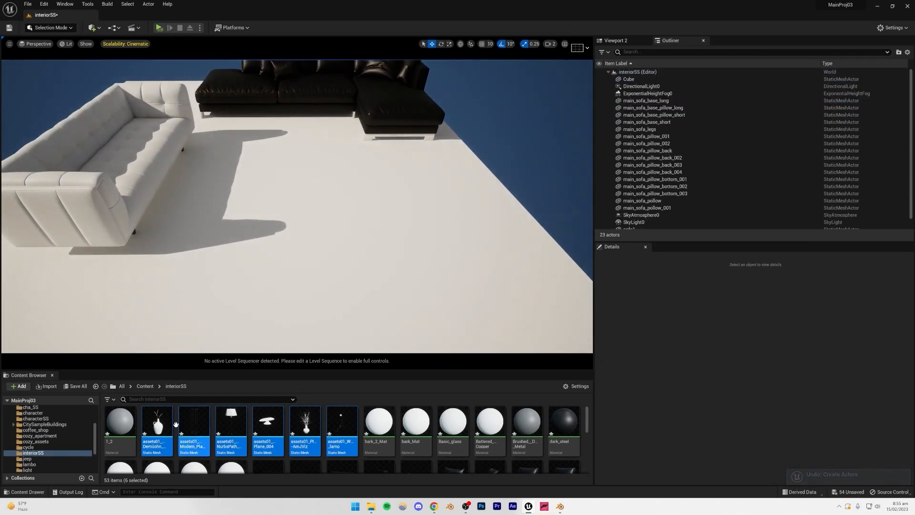
Step: Place the six selected meshes near the floor's far corner and move the coffee table to the open area between the sofas
drag(195, 444, 518, 313)
right_drag(518, 313, 539, 291)
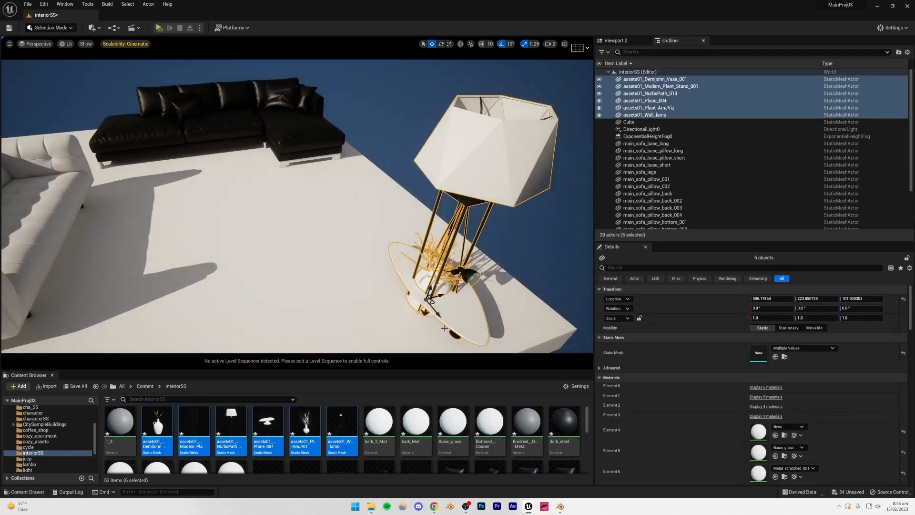
click(429, 310)
drag(433, 303, 222, 235)
right_drag(221, 234, 212, 193)
alt+drag(212, 193, 220, 248)
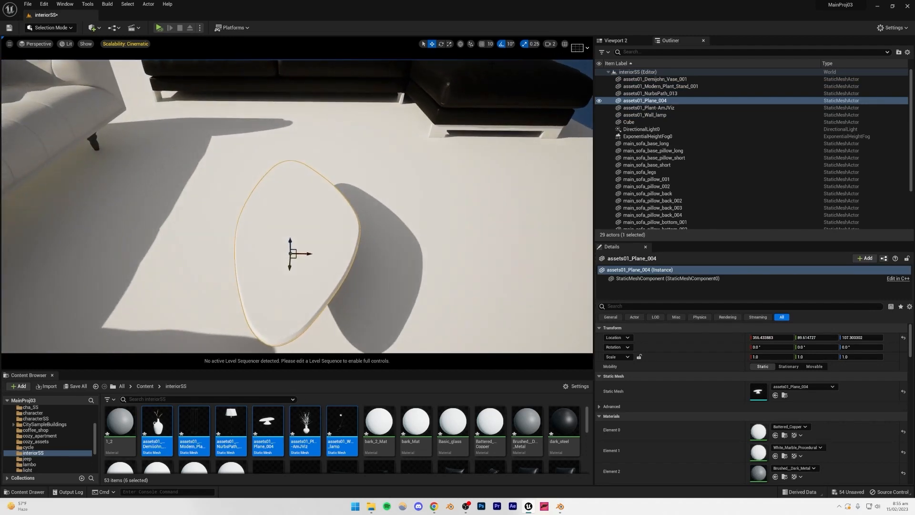
Step: Scale the coffee table uniformly to 1.75 and rotate it about 80° around its vertical axis
click(448, 44)
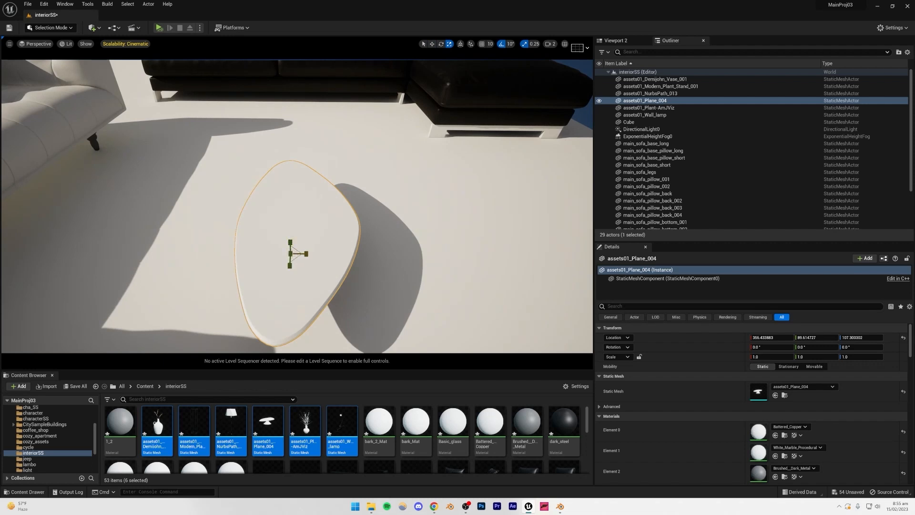
mouse_move(290, 253)
mouse_down()
mouse_move(312, 236)
mouse_move(289, 247)
mouse_up()
key(s)
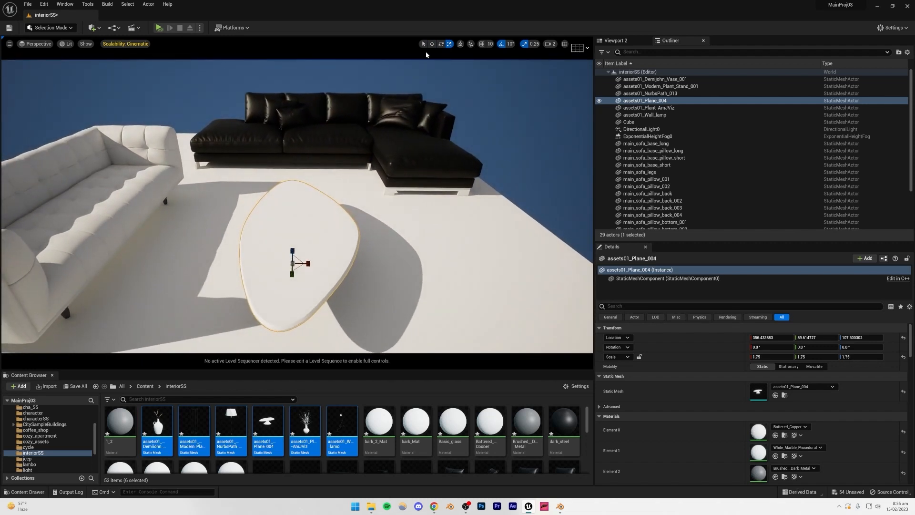
drag(317, 263, 298, 286)
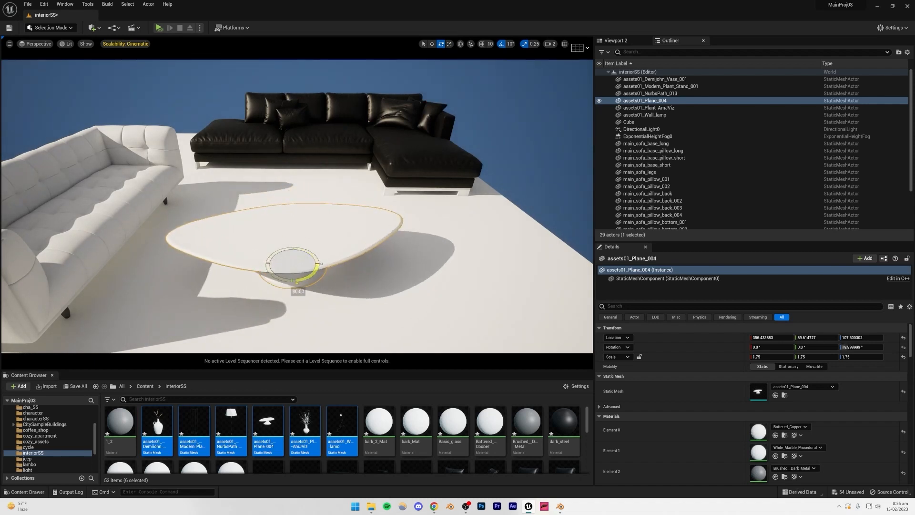
Step: Rotate the coffee table to about 90° around its vertical axis and move it slightly closer to the black sofa
right_click(353, 248)
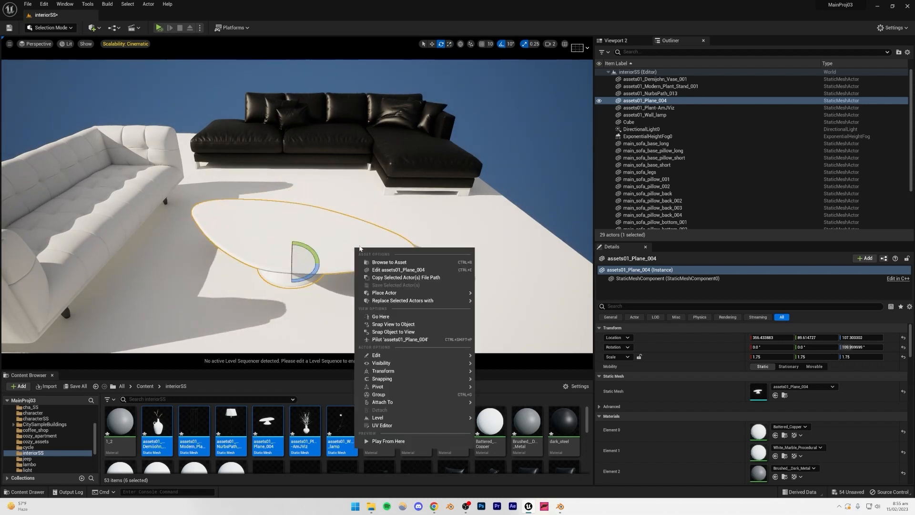
right_click(353, 246)
drag(311, 275, 321, 265)
right_drag(329, 257, 328, 310)
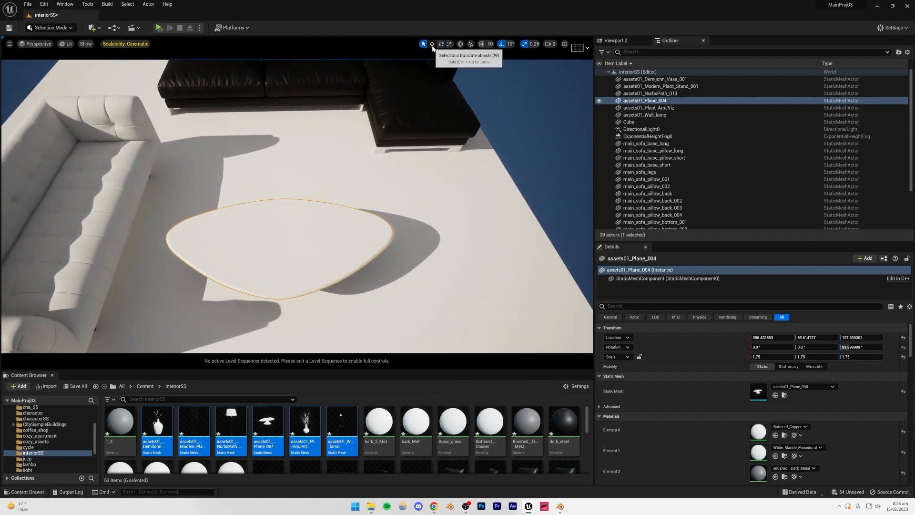
click(431, 44)
drag(290, 260, 305, 230)
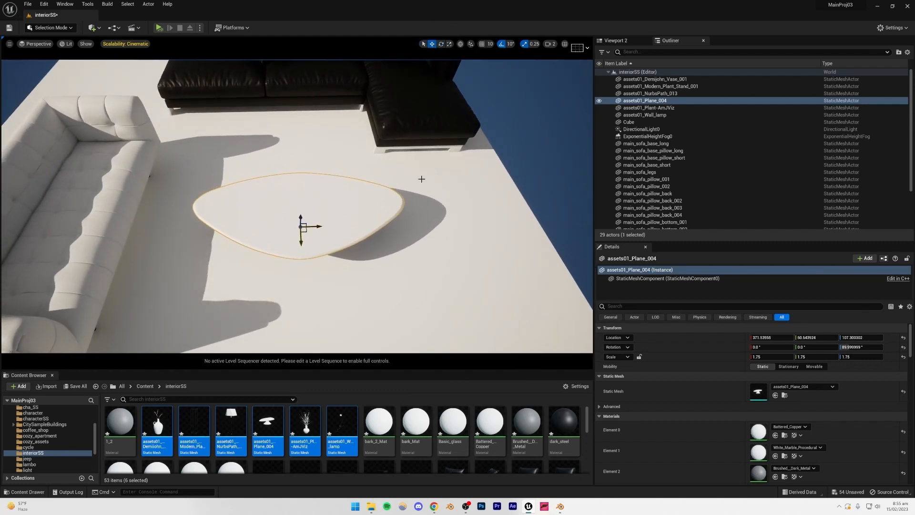
key(Escape)
Step: Move the tripod floor lamp to the floor corner between the two sofas and scale it uniformly to 1.25
right_drag(422, 179, 462, 145)
key(s)
key(q)
key(e)
key(s)
key(w)
click(329, 303)
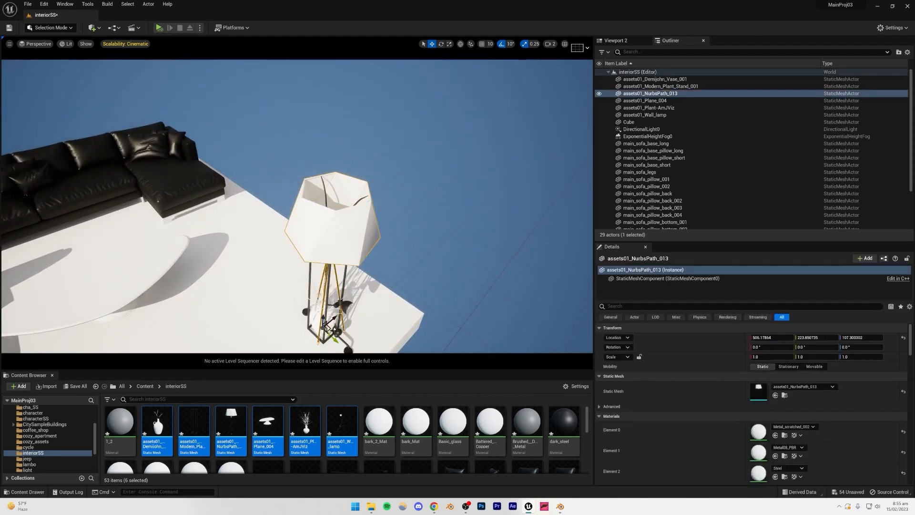
drag(328, 328, 195, 256)
right_drag(273, 319, 205, 282)
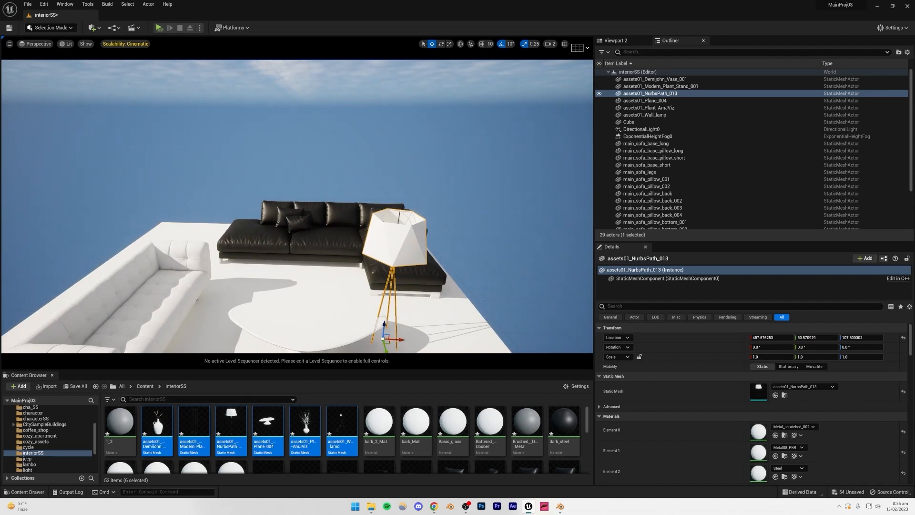
click(389, 305)
click(392, 271)
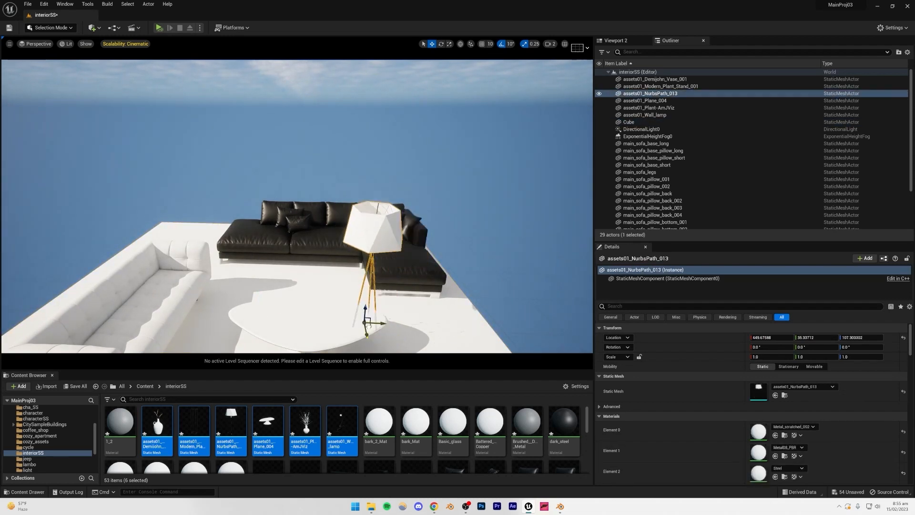
key(w)
right_drag(270, 229, 236, 201)
key(q)
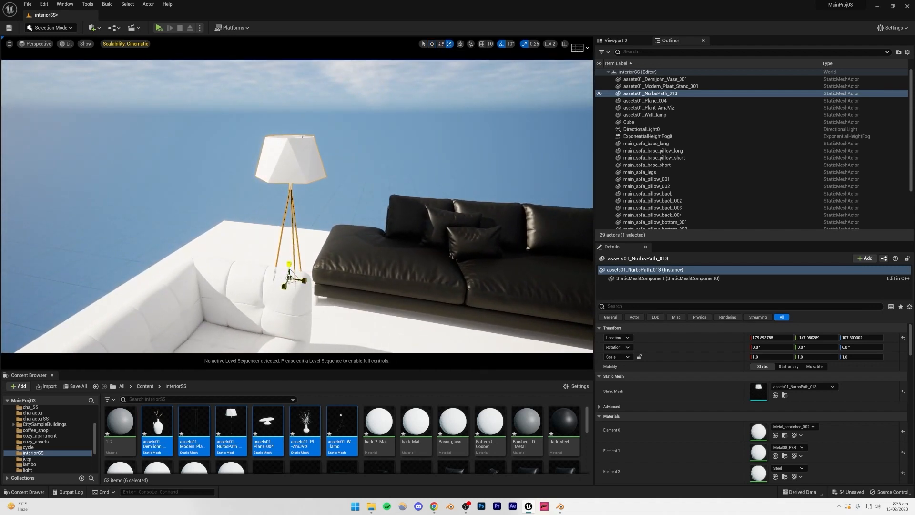
drag(288, 277, 290, 272)
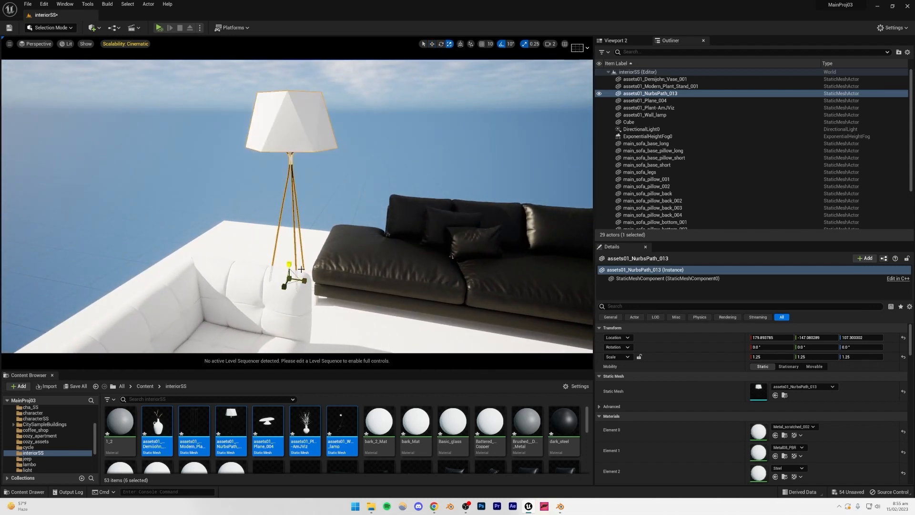
Step: Scale the modern plant stand uniformly to 1.25 and move it to the floor beside the near end of the white sofa
click(314, 192)
key(s)
right_drag(314, 192, 373, 284)
key(q)
key(e)
click(349, 149)
key(s)
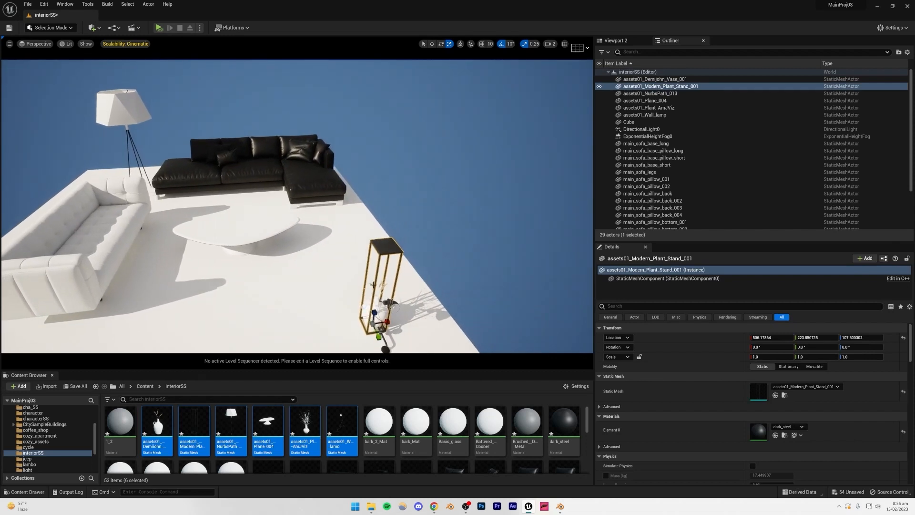
drag(372, 324, 379, 316)
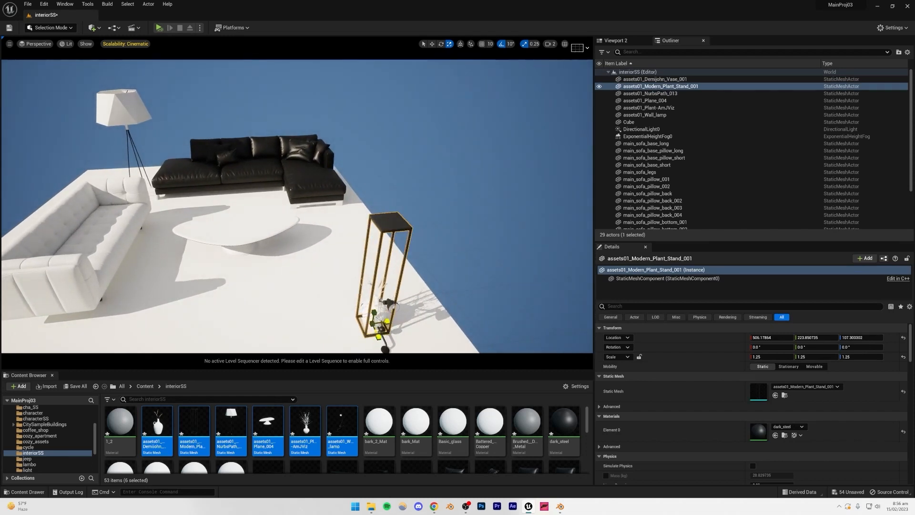
click(433, 44)
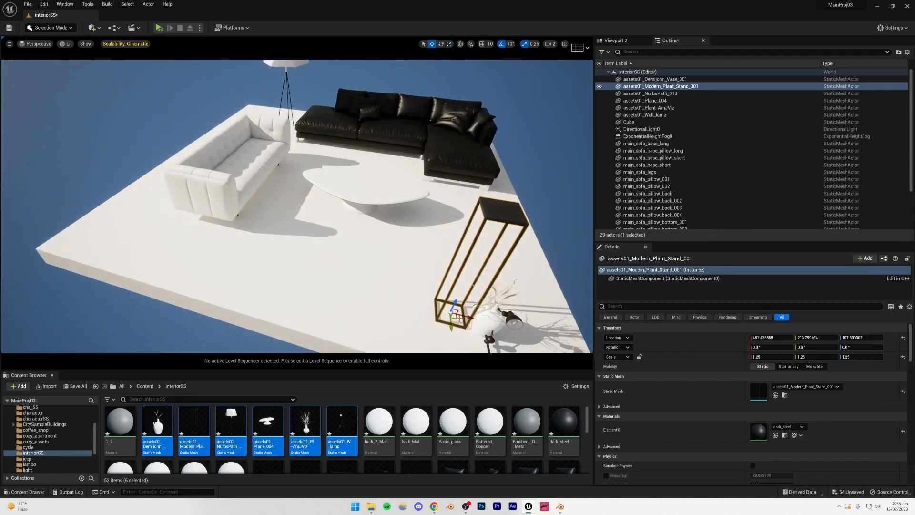
drag(458, 317, 170, 248)
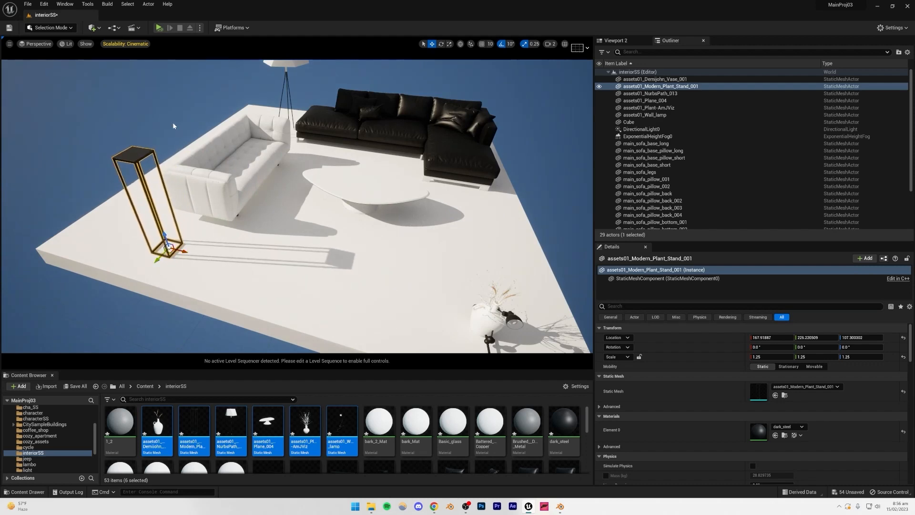
Step: Move the demijohn vase across the floor to a spot close to the plant stand
click(173, 126)
right_drag(173, 125, 248, 138)
click(388, 262)
mouse_move(388, 262)
right_down()
mouse_move(397, 258)
mouse_move(388, 266)
right_up()
drag(303, 242, 104, 285)
mouse_move(104, 285)
right_down()
mouse_move(29, 281)
mouse_move(107, 286)
right_up()
Step: Move the branch plant in its round vase across the floor to the base of the plant stand
click(377, 250)
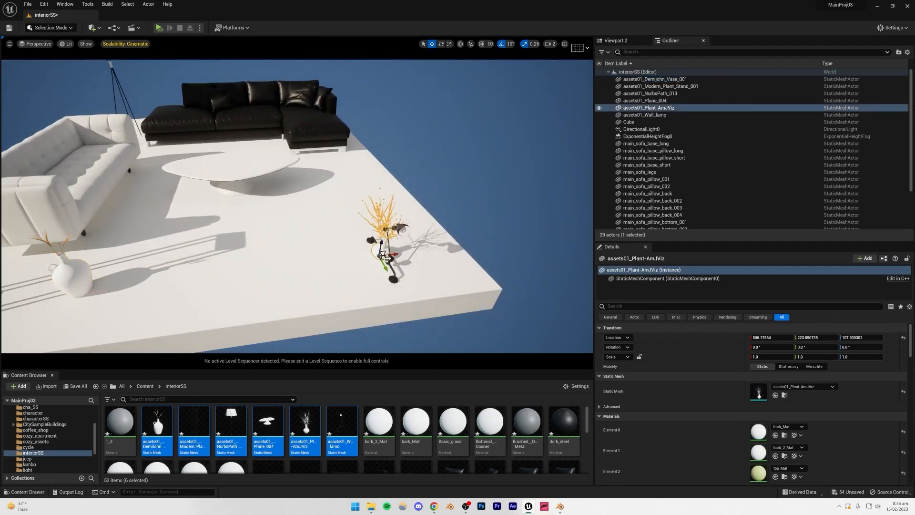
drag(205, 265, 97, 287)
right_drag(97, 287, 19, 284)
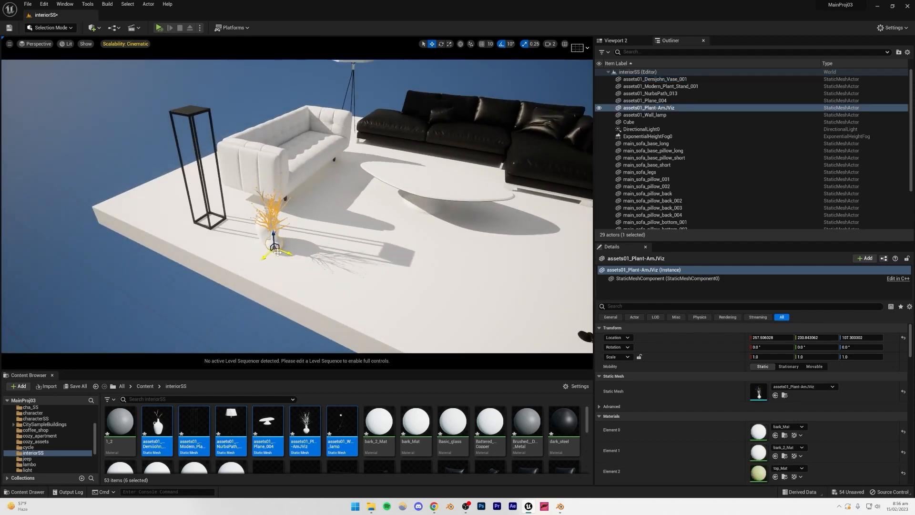
drag(208, 229, 210, 228)
right_drag(210, 228, 304, 298)
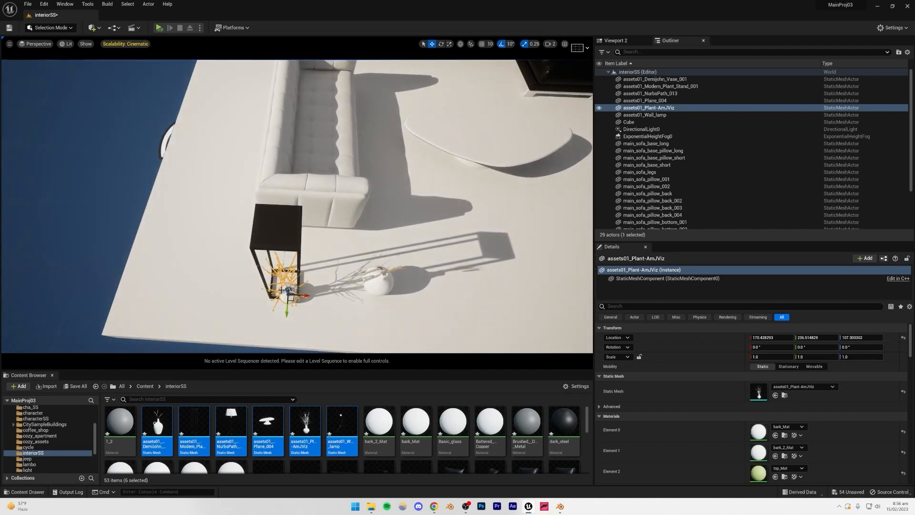
Step: Raise the branch plant until its vase rests on top of the plant stand, at a height of about 232
drag(286, 282, 281, 224)
right_drag(281, 224, 329, 165)
click(308, 221)
click(329, 174)
drag(316, 220, 324, 299)
mouse_move(324, 299)
right_down()
mouse_move(323, 286)
mouse_move(321, 300)
right_up()
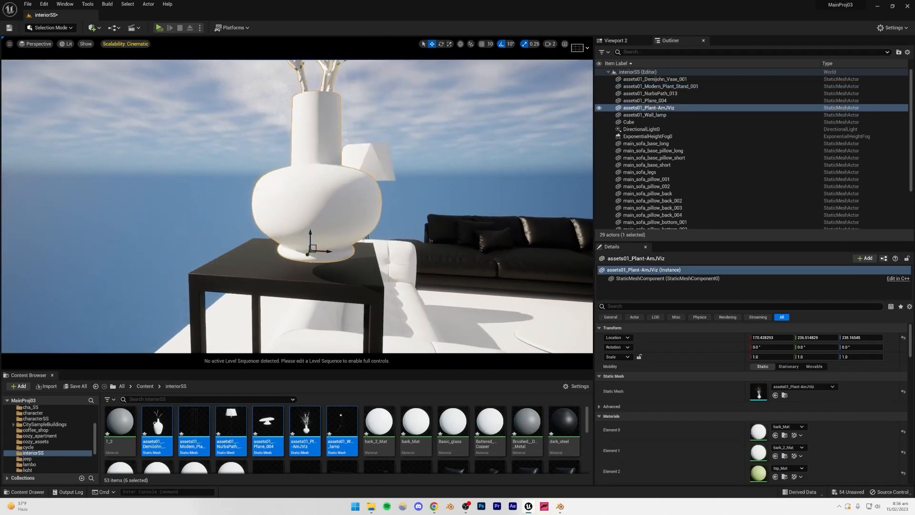
drag(309, 236, 315, 258)
right_drag(316, 264, 318, 266)
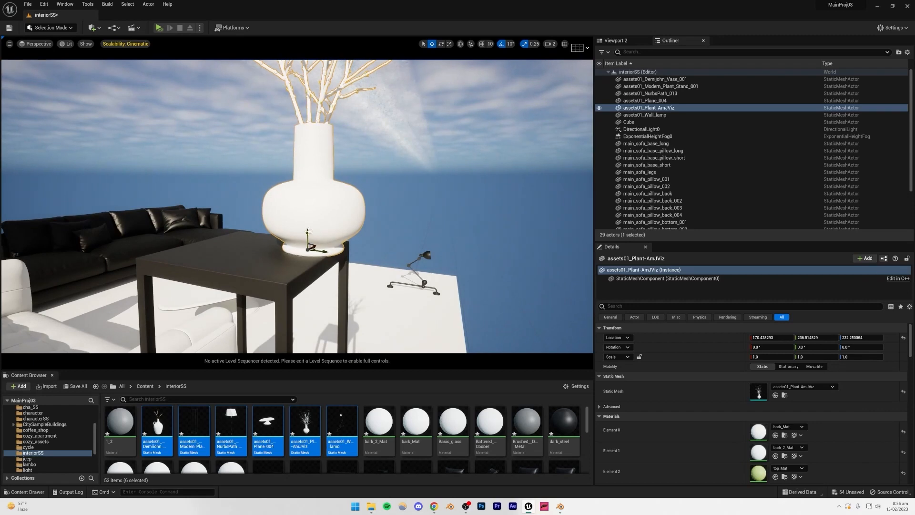
Step: Center the branch plant's vase on the plant stand's top, checking it from the top view, and save the level
drag(321, 251, 300, 248)
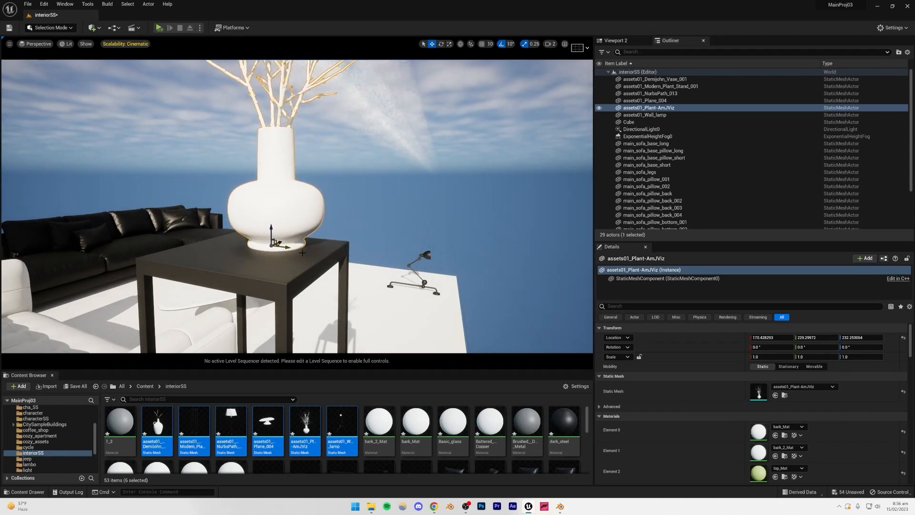
right_drag(299, 247, 314, 259)
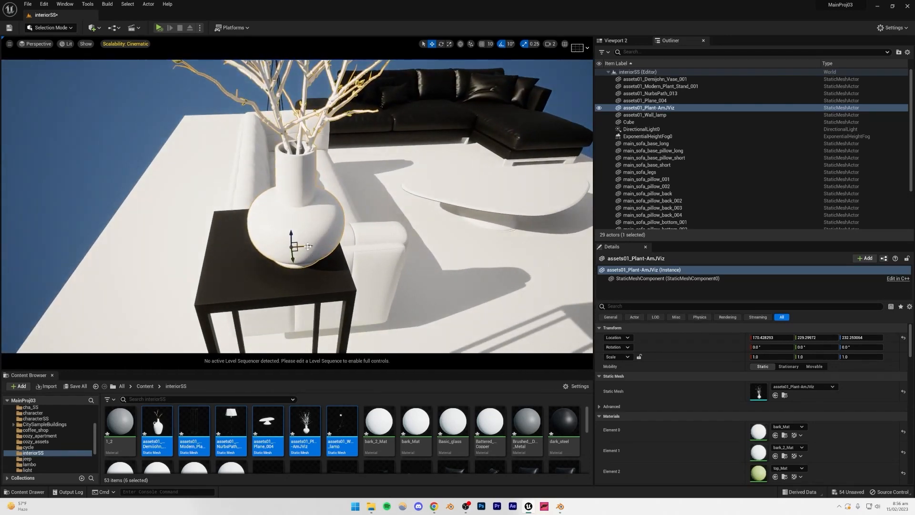
drag(308, 246, 283, 247)
click(37, 47)
click(33, 60)
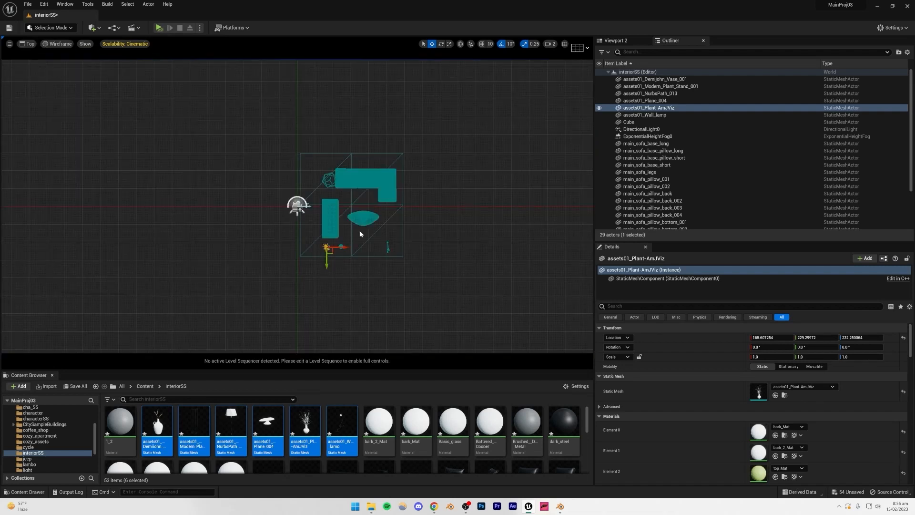
scroll(359, 230, up, 5)
key(f)
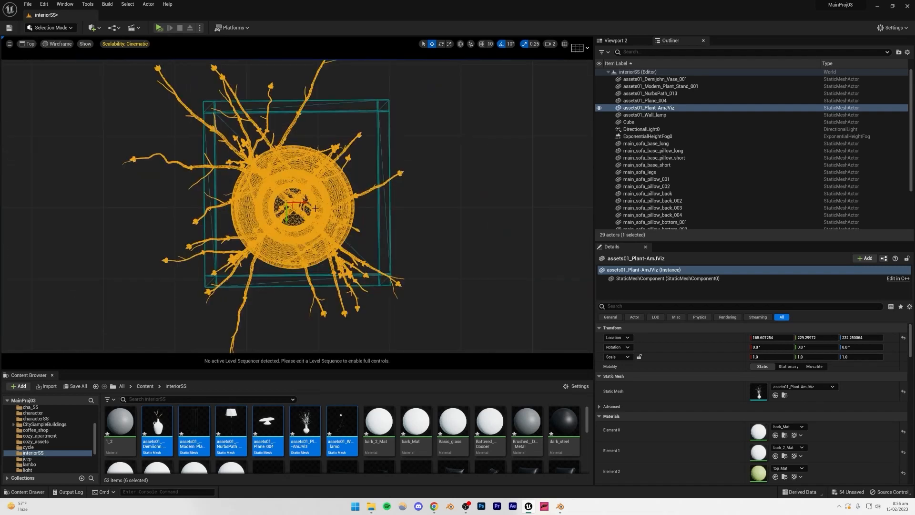
drag(282, 223, 287, 210)
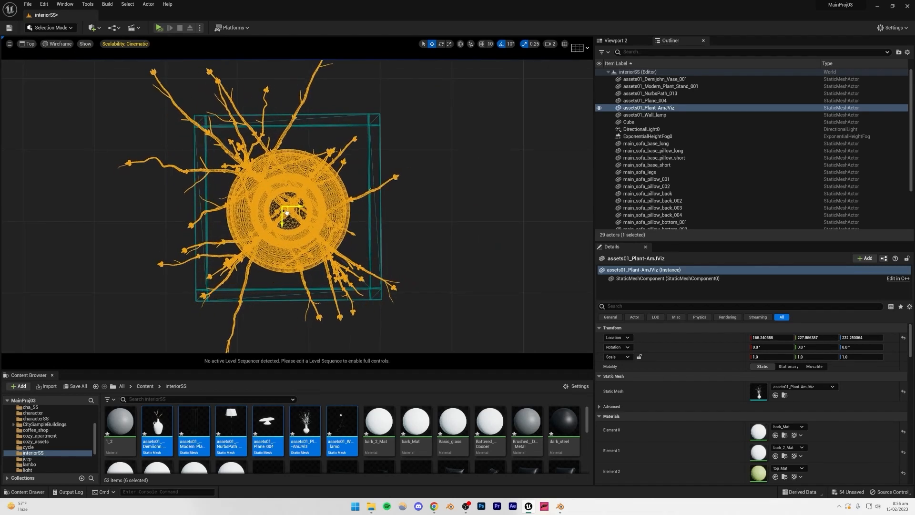
click(28, 44)
click(37, 55)
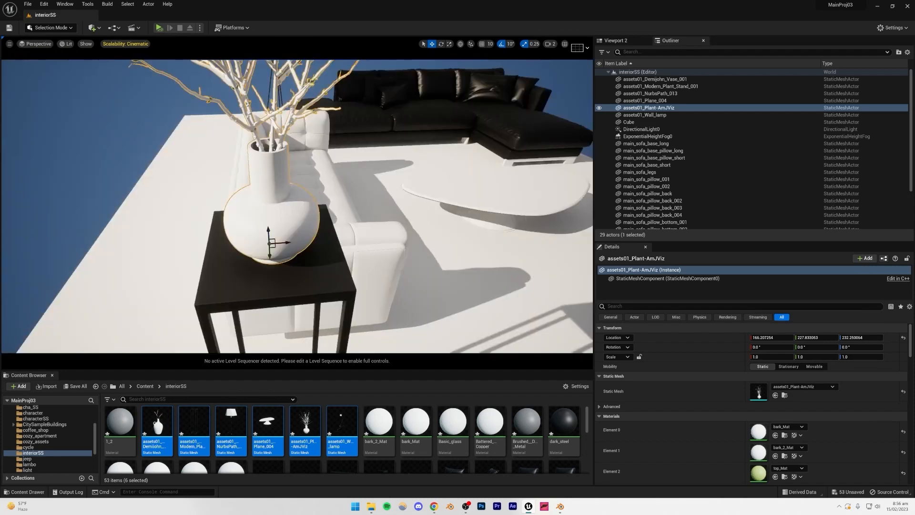
click(276, 212)
right_drag(275, 212, 305, 229)
key(ctrl+s)
Step: Move the demijohn vase to the middle of the coffee table and raise it onto the tabletop, at a height of about 141
right_drag(207, 257, 274, 288)
click(145, 347)
right_drag(145, 347, 111, 368)
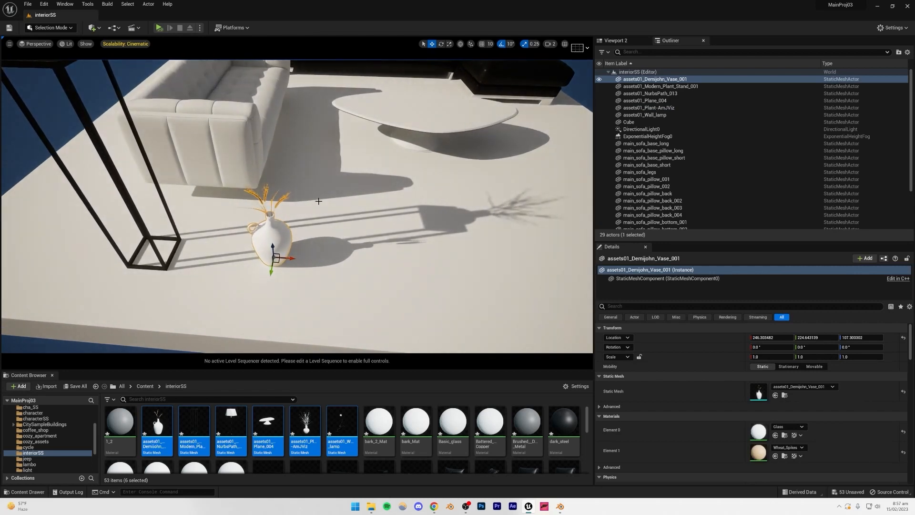
click(313, 199)
right_drag(313, 199, 150, 373)
click(276, 281)
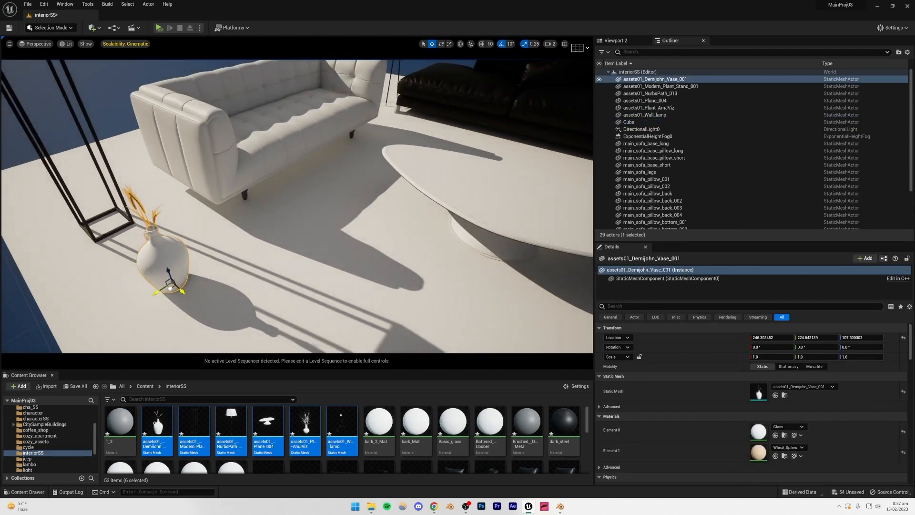
drag(170, 288, 503, 238)
right_drag(503, 238, 410, 276)
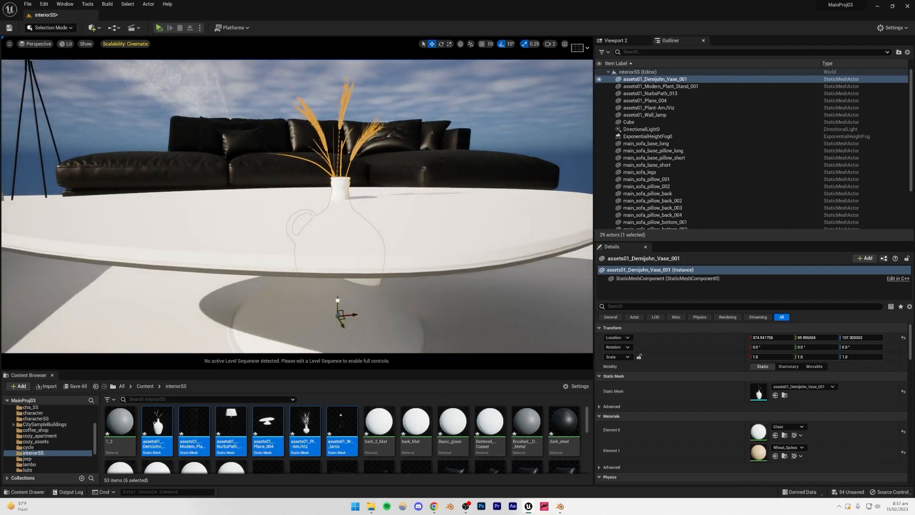
drag(337, 301, 355, 178)
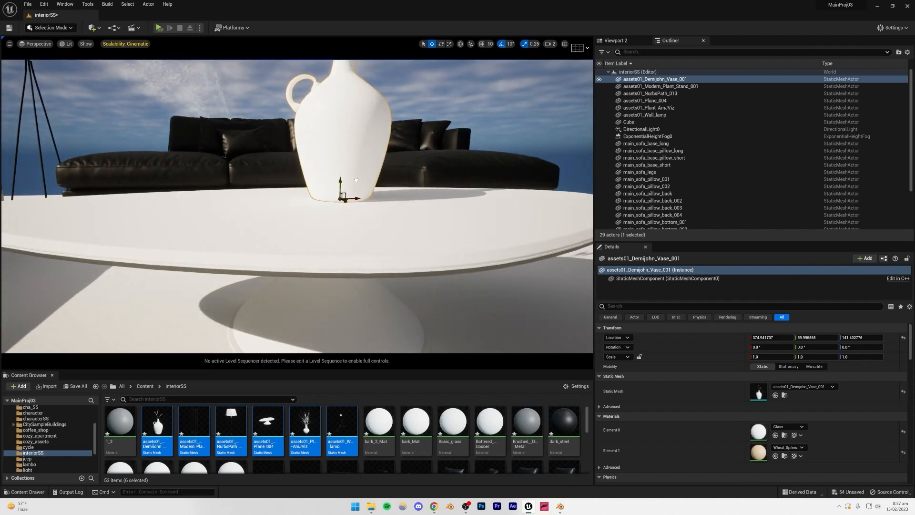
right_drag(355, 191, 382, 233)
Step: Save the level and move the wall lamp onto the open floor in front of the coffee table
key(Escape)
key(ctrl+s)
click(413, 257)
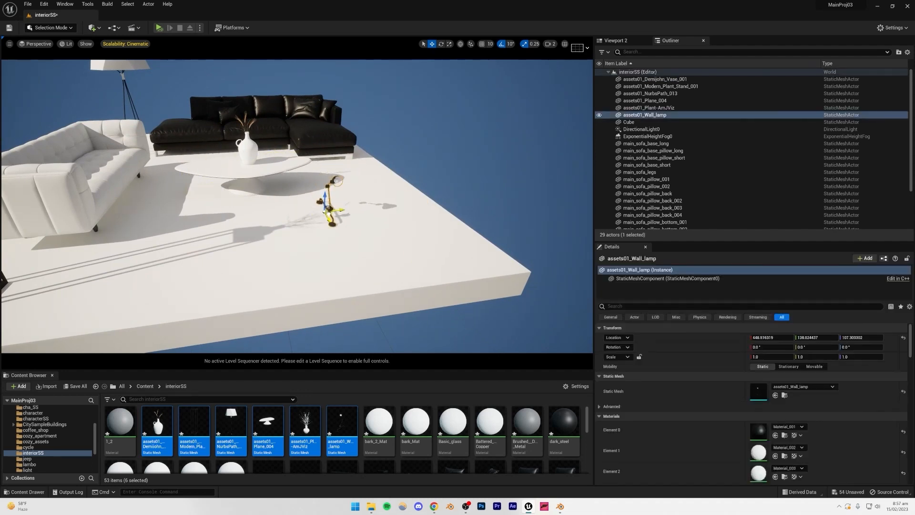
right_drag(334, 248, 319, 267)
Step: Duplicate the floor cube along the X axis and rotate the copy 90° so it stands upright as a side wall
click(305, 285)
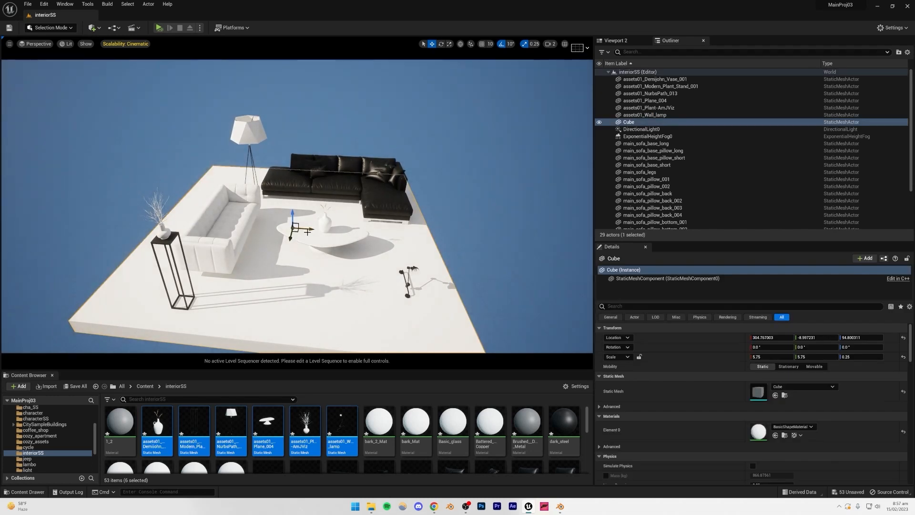
right_drag(307, 232, 313, 237)
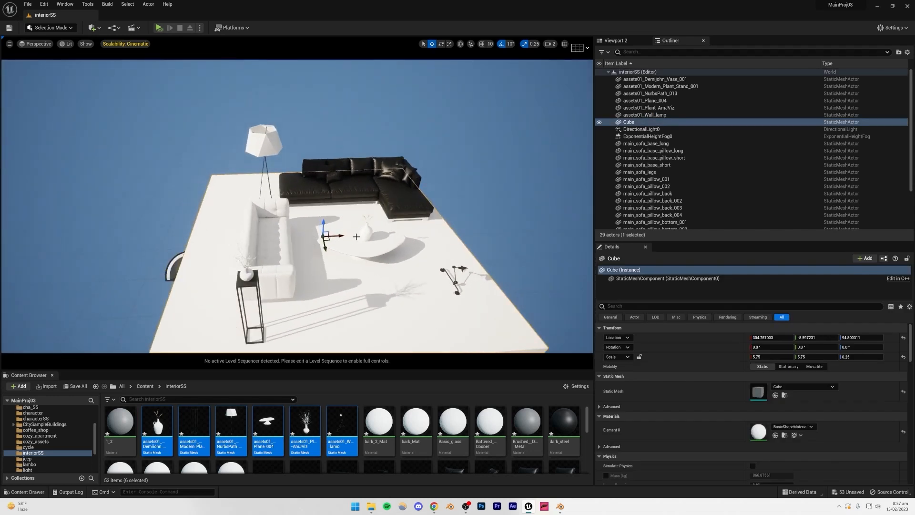
alt+drag(338, 236, 462, 227)
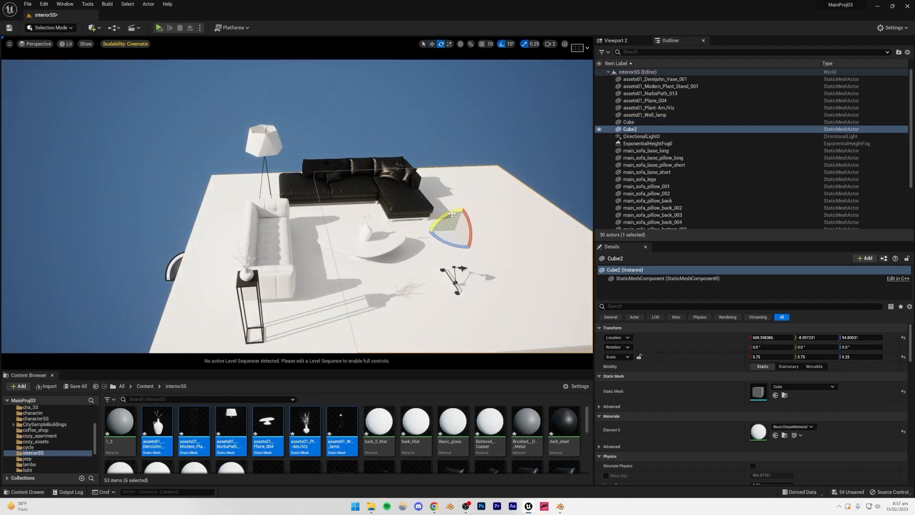
drag(479, 229, 465, 208)
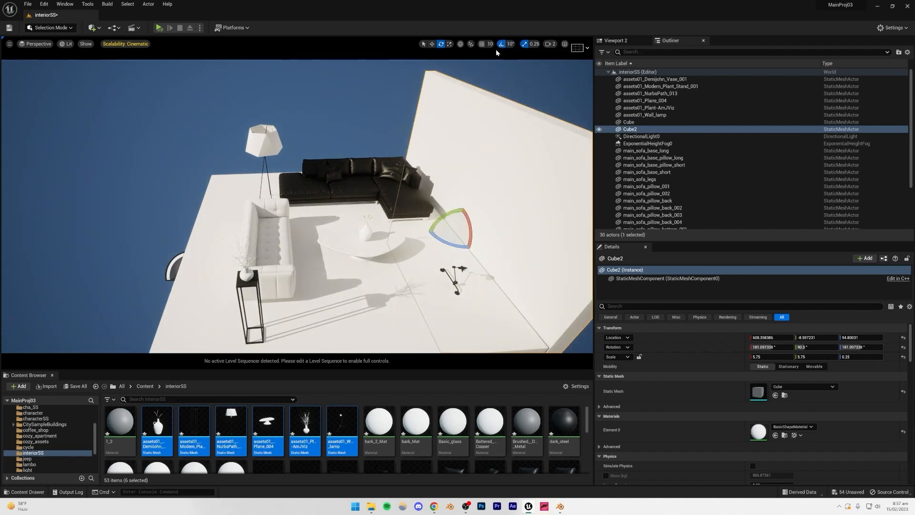
Step: Shift the upright wall along the X axis to about 605, tight against the floor's edge, and select the floor cube
right_drag(465, 186, 491, 170)
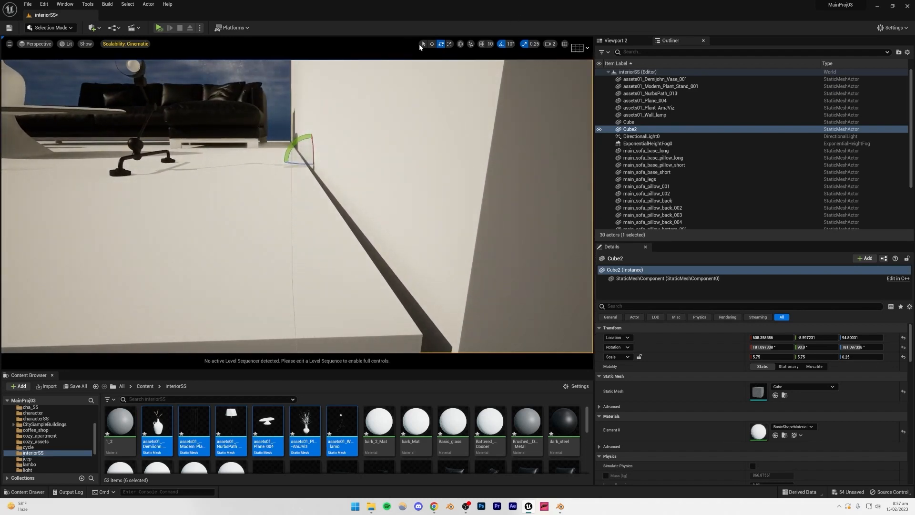
drag(330, 160, 327, 160)
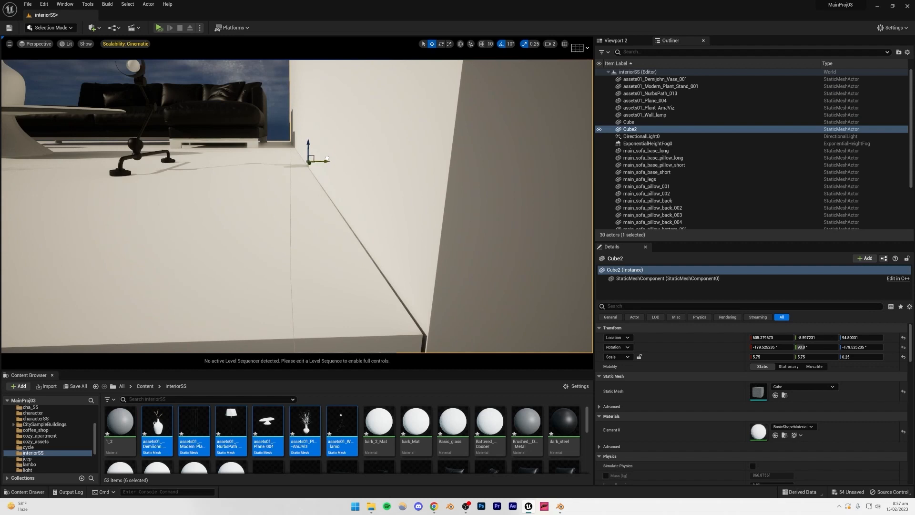
click(266, 201)
right_drag(267, 200, 265, 210)
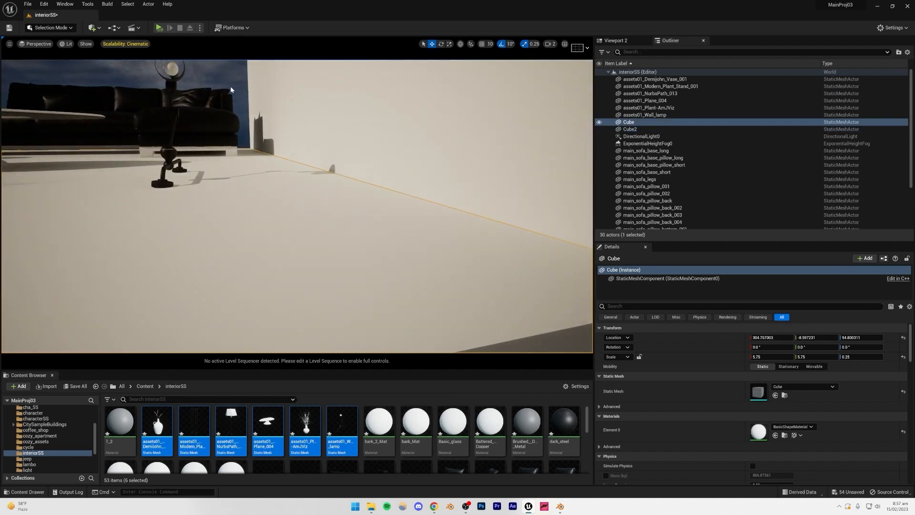
Step: Raise the upright side wall along the Z axis to about 235 and check the reference photo in the browser
click(231, 86)
right_drag(248, 143, 247, 166)
right_drag(366, 157, 350, 176)
right_drag(293, 212, 279, 172)
right_drag(381, 210, 383, 251)
click(408, 219)
drag(406, 219, 412, 164)
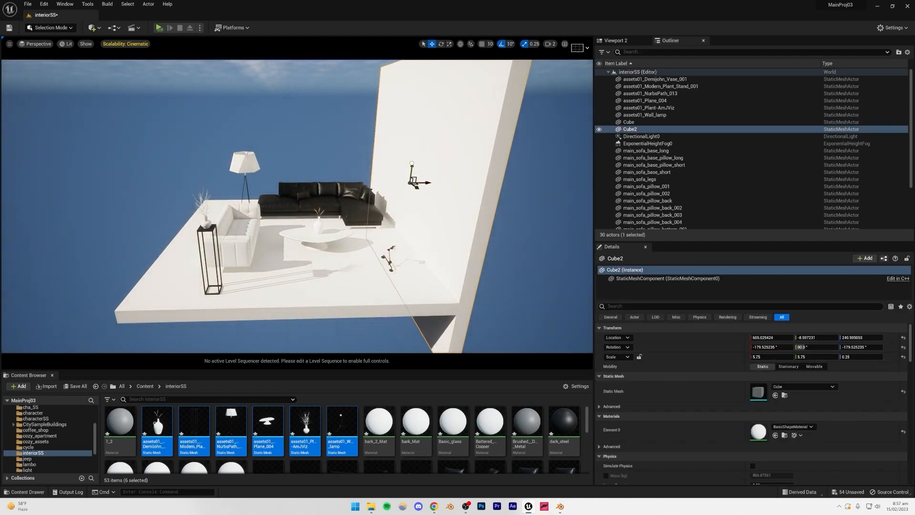
click(433, 506)
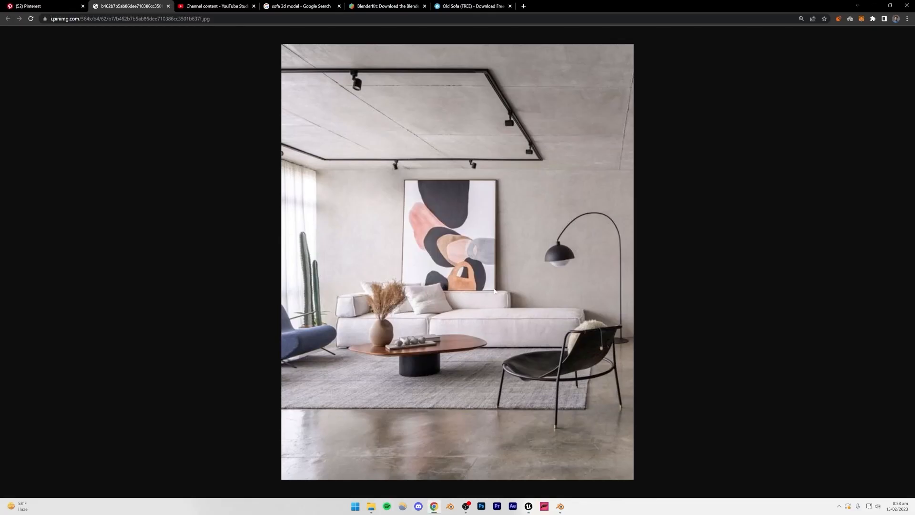
click(529, 506)
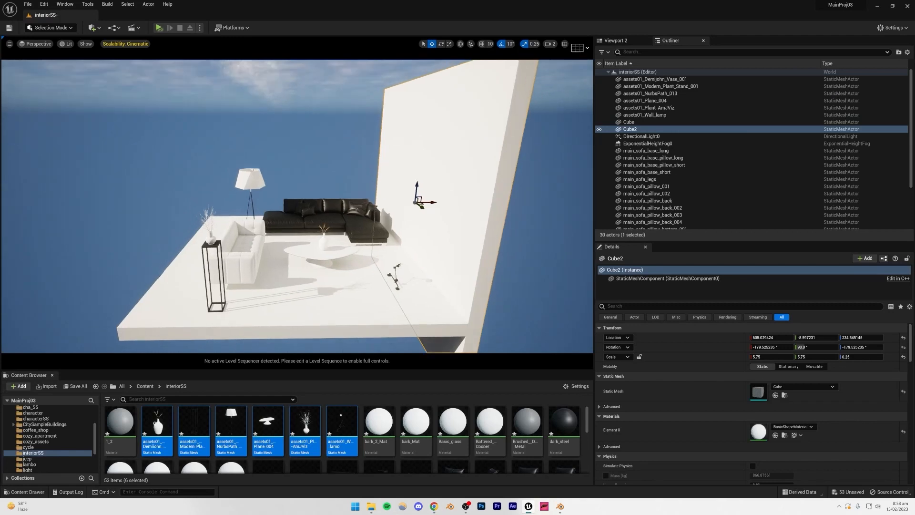
Step: Duplicate the side wall along the X axis to about 4.8, tight against the opposite edge of the floor
alt+drag(442, 229, 194, 204)
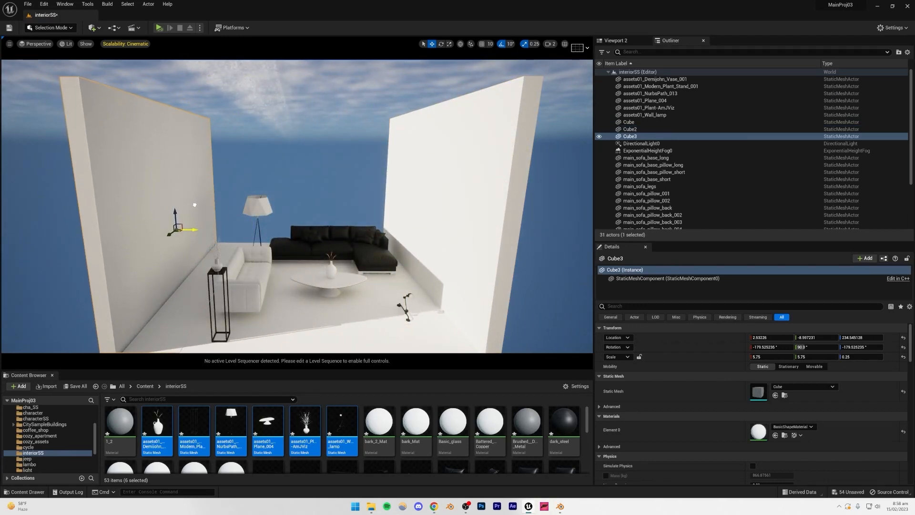
right_drag(196, 205, 307, 196)
drag(382, 69, 382, 70)
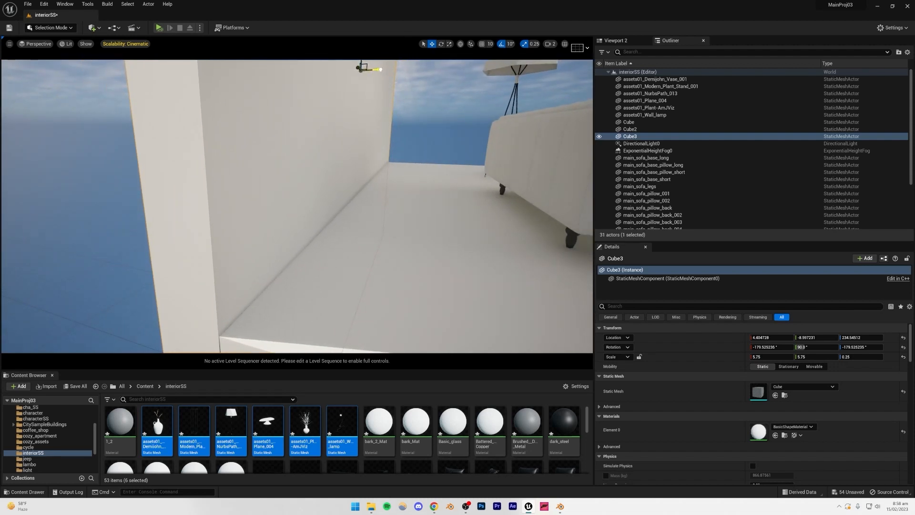
key(Escape)
Step: Select both side walls and create a copy of the pair rotated 90° about the vertical axis
right_drag(295, 205, 287, 231)
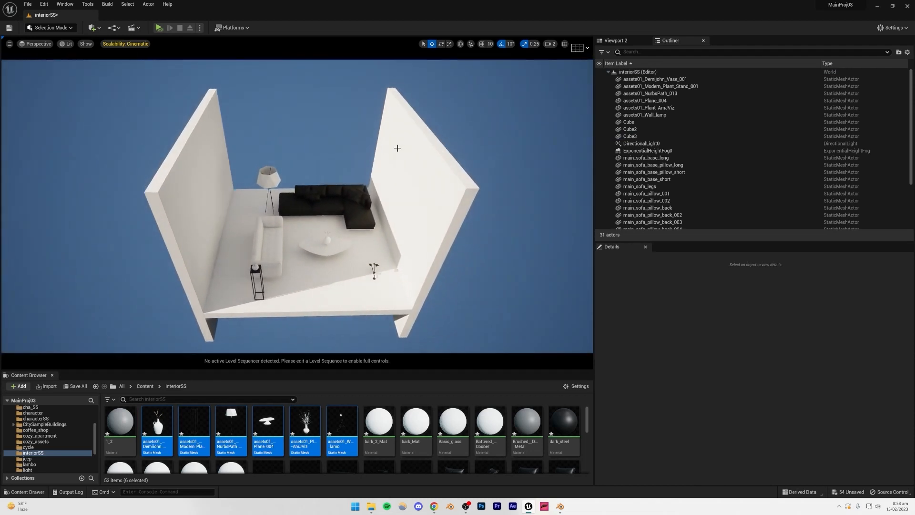
click(205, 200)
ctrl+click(390, 186)
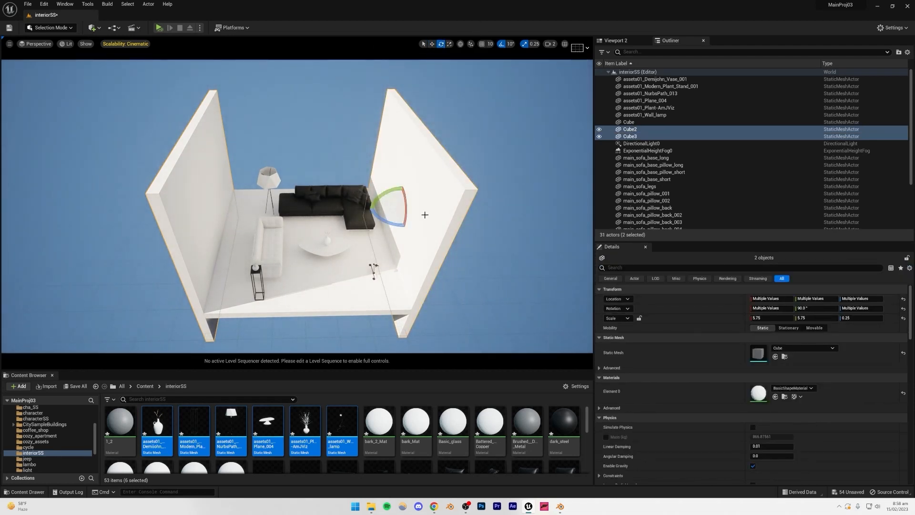
alt+drag(387, 222, 340, 218)
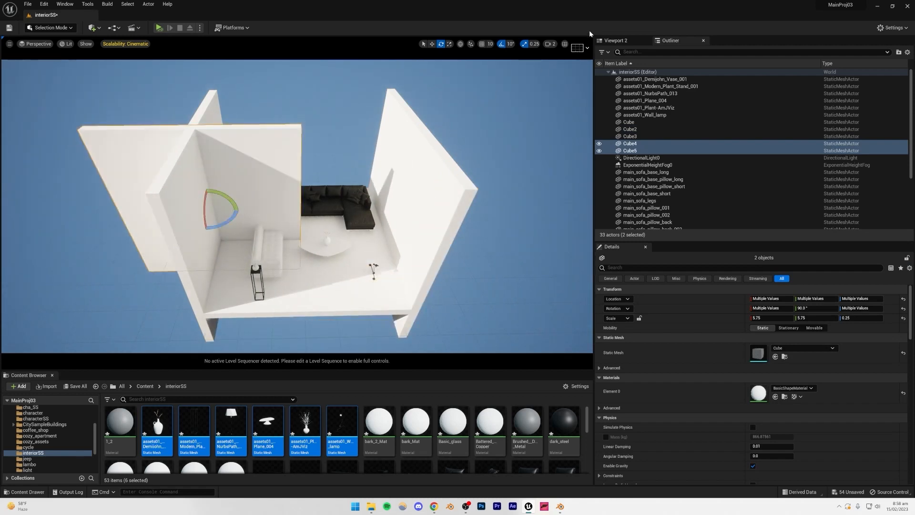
Step: In the top view, move the rotated wall pair over the room to close its two open sides
click(24, 44)
click(47, 70)
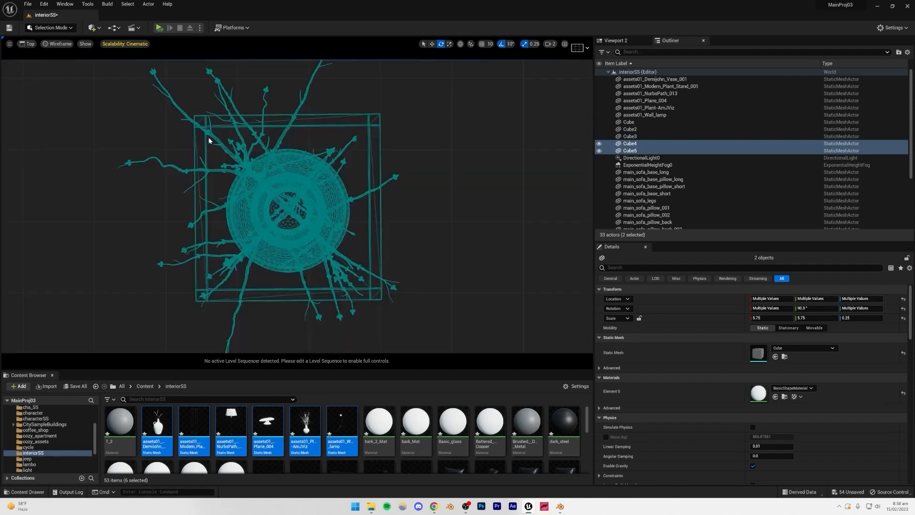
scroll(296, 202, down, 5)
scroll(309, 198, down, 9)
right_drag(319, 194, 296, 181)
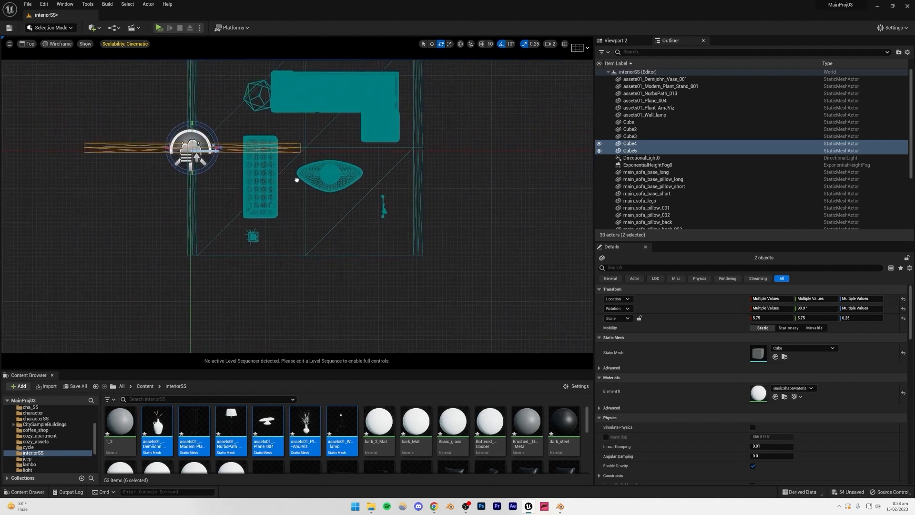
scroll(291, 184, down, 7)
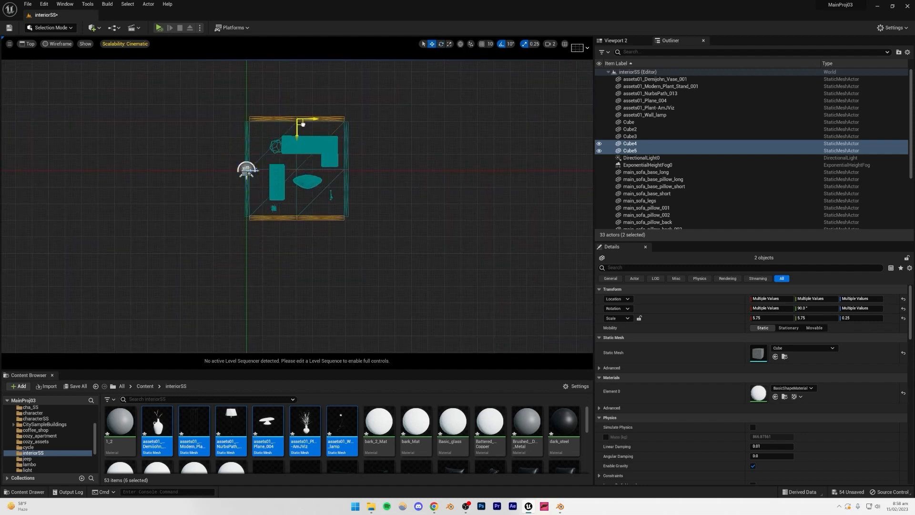
Step: Align the new wall pair with the side walls' inner faces and shift the wall on the plant-stand side to Y about 291
scroll(304, 131, up, 8)
scroll(292, 170, down, 6)
right_drag(313, 214, 286, 231)
scroll(302, 209, up, 5)
scroll(309, 254, down, 2)
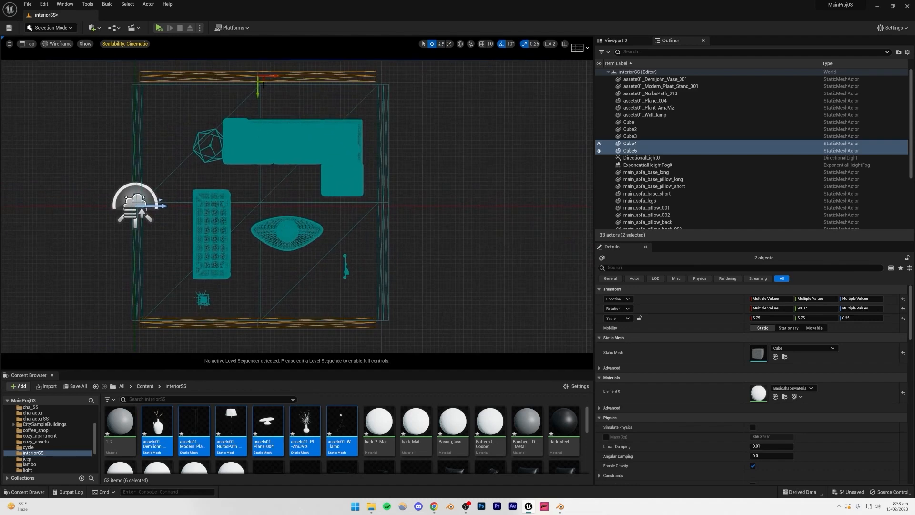
drag(264, 85, 266, 86)
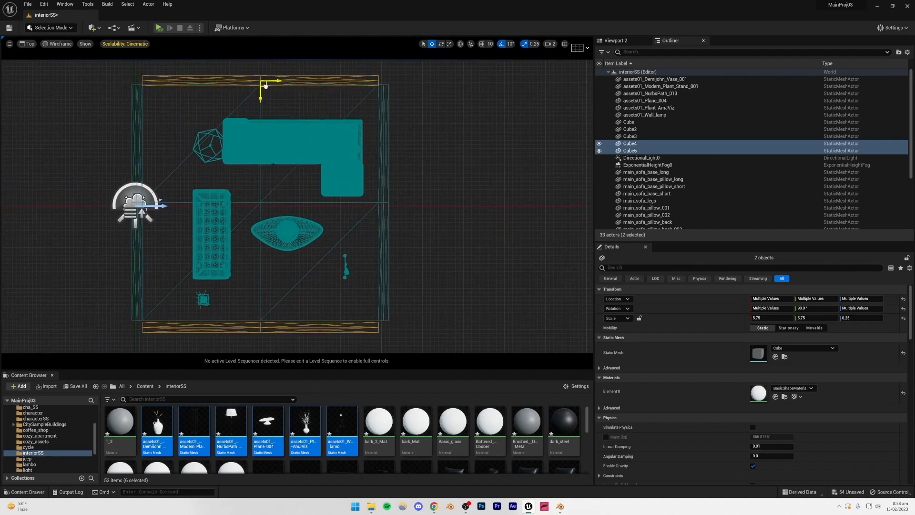
click(286, 332)
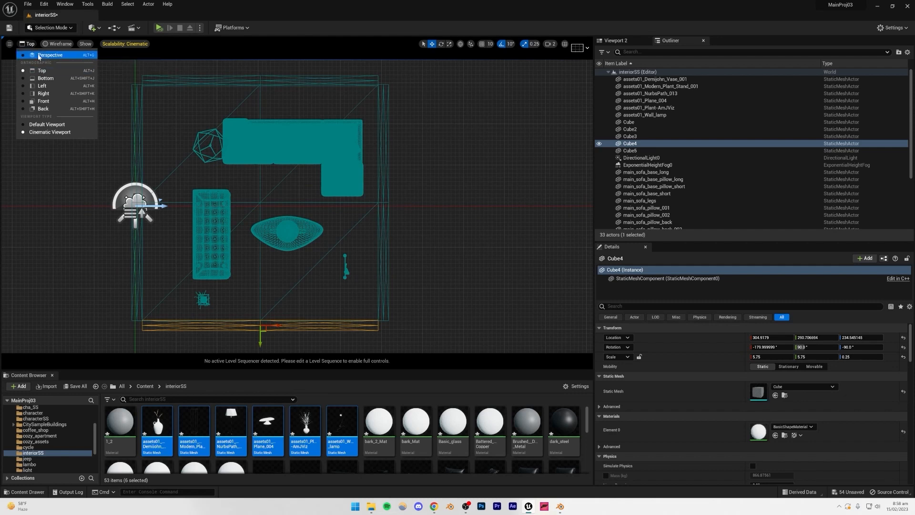
Step: Return to the perspective view and inspect the enclosed room and the wall lamp from inside and above
click(36, 55)
key(Escape)
right_drag(297, 206, 424, 188)
click(462, 289)
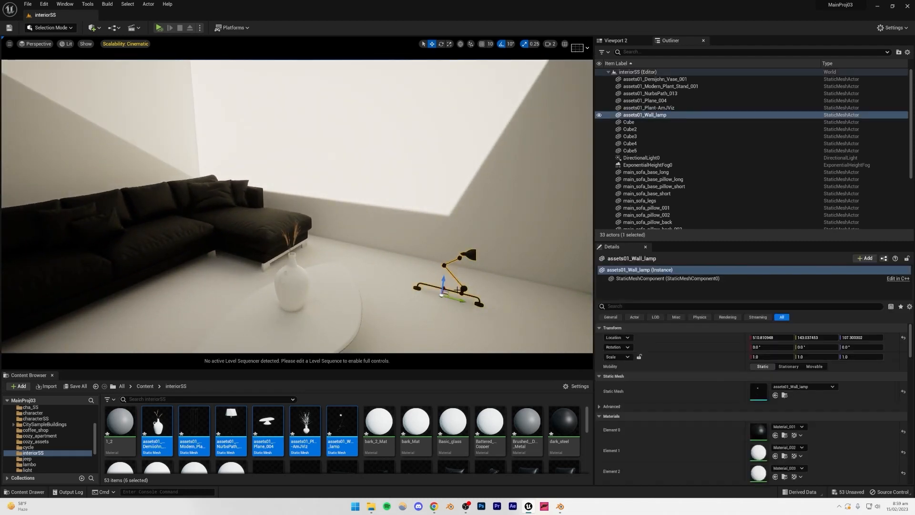
right_drag(309, 139, 409, 112)
right_drag(344, 216, 262, 235)
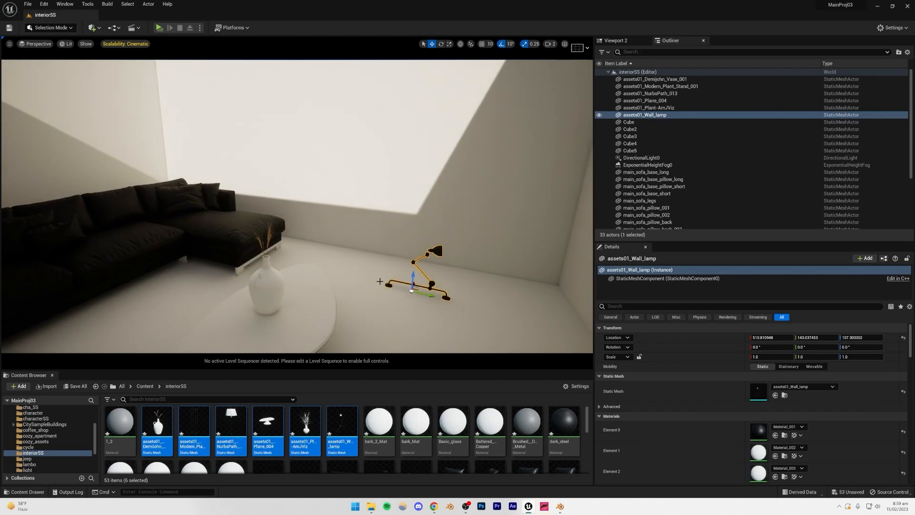
key(s)
right_drag(305, 205, 286, 286)
mouse_move(370, 224)
right_down()
mouse_move(406, 238)
mouse_move(370, 224)
right_up()
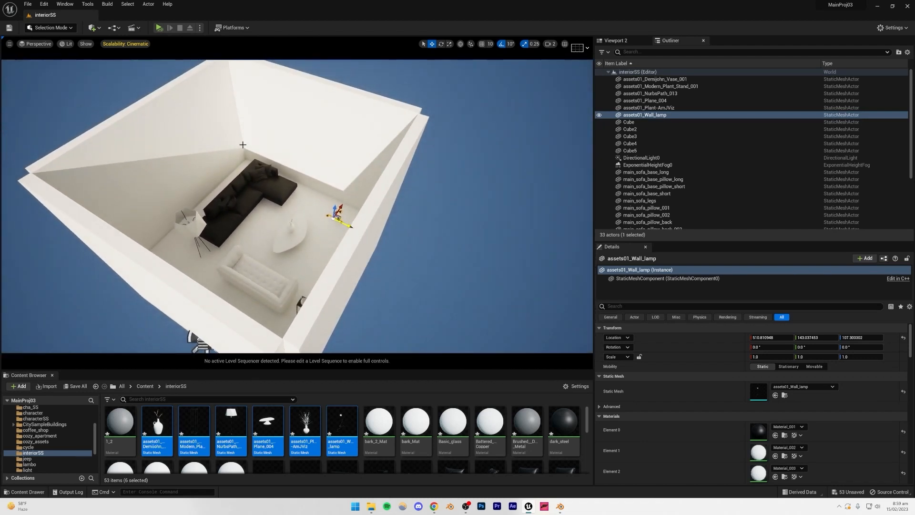
Step: In the top view, select the floor cube and start scaling it along the X and Y axes
click(27, 44)
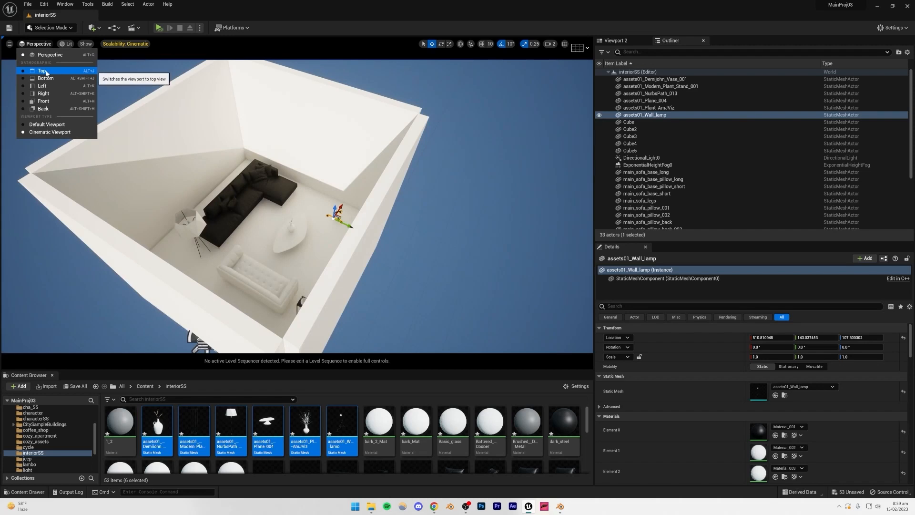
click(46, 72)
click(312, 260)
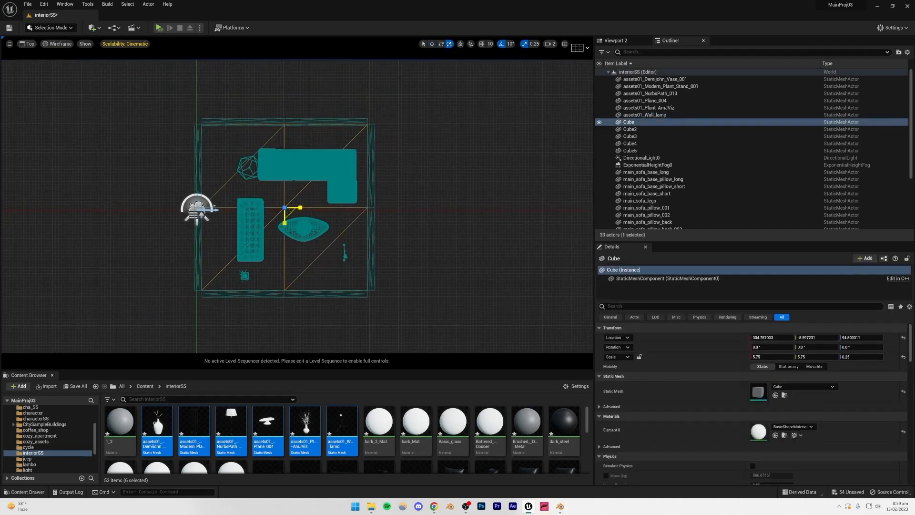
Step: Scale the floor to 8.5 × 8.5 in the top view and move the walls Cube3 and Cube4 out to its lower-left corner
mouse_move(293, 216)
mouse_down()
mouse_move(329, 244)
mouse_move(285, 218)
mouse_up()
click(264, 295)
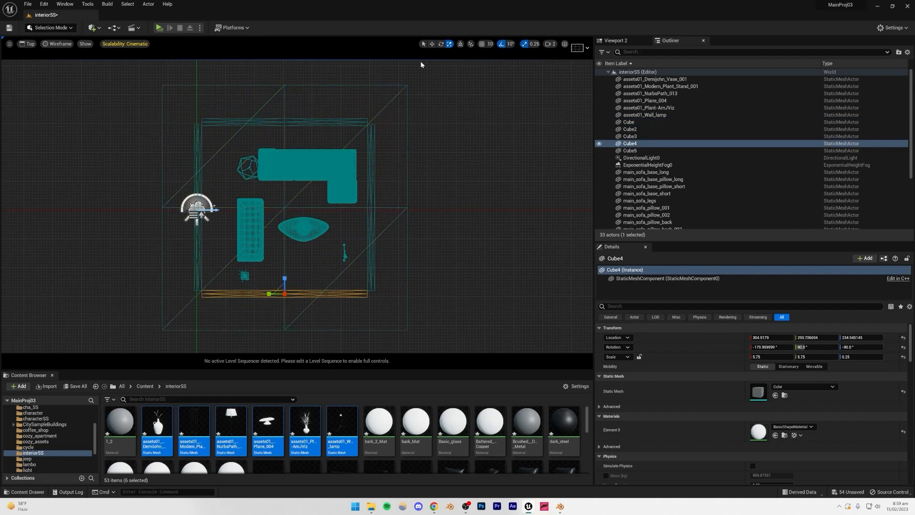
ctrl+click(196, 248)
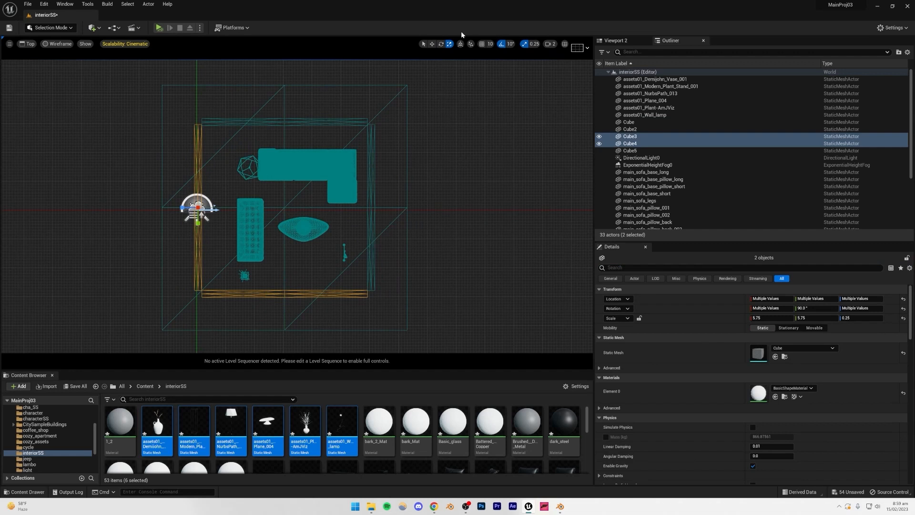
click(432, 43)
drag(204, 213, 166, 251)
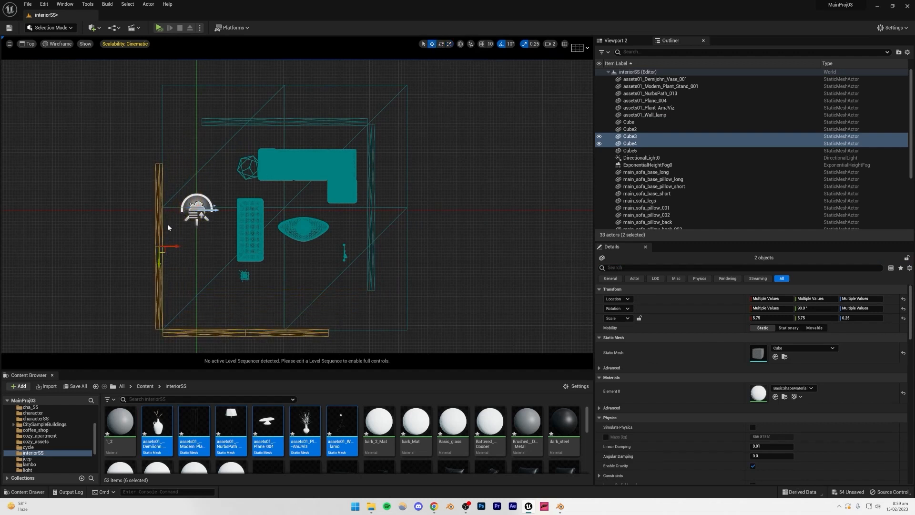
Step: Stretch the left wall Cube3 to a Y scale of 8.75 and align it along the full left edge of the floor
click(168, 219)
click(159, 192)
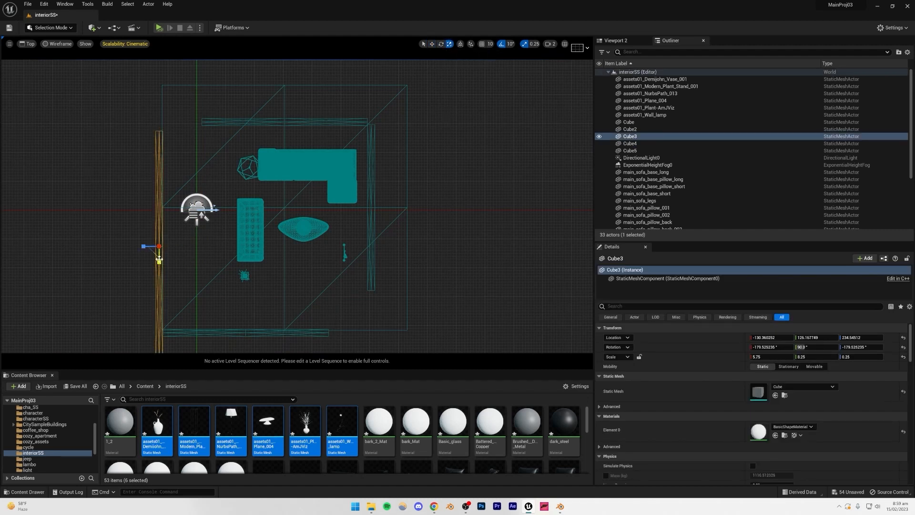
scroll(198, 241, down, 3)
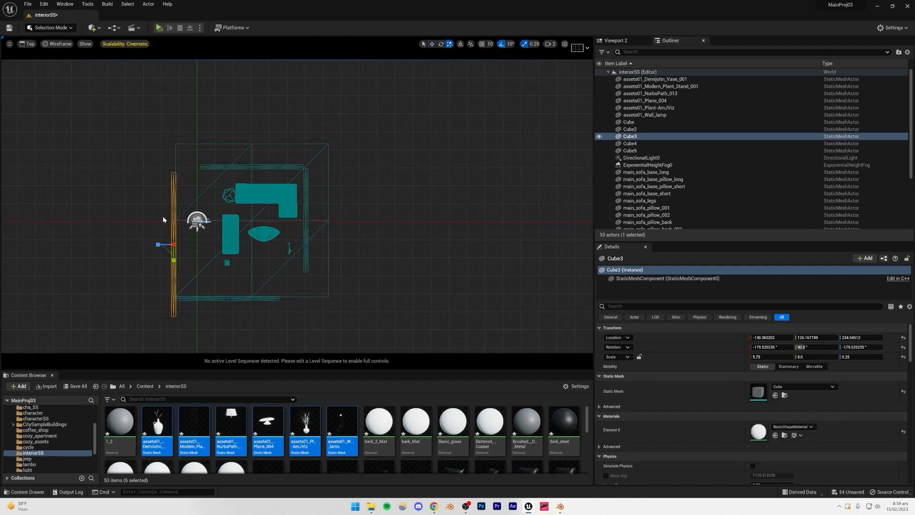
drag(174, 260, 173, 236)
click(431, 44)
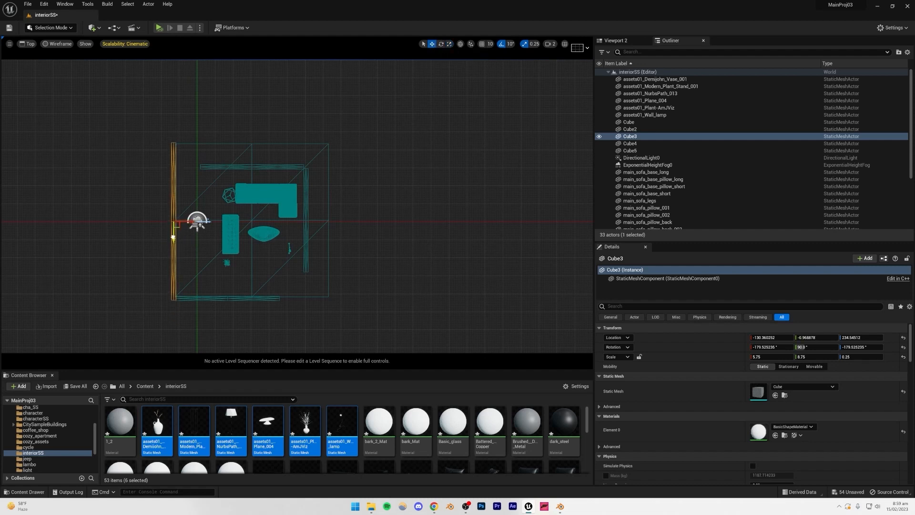
Step: Stretch the front wall Cube4 to a Y scale of 9.75 and shift it to span the floor's front edge
click(226, 299)
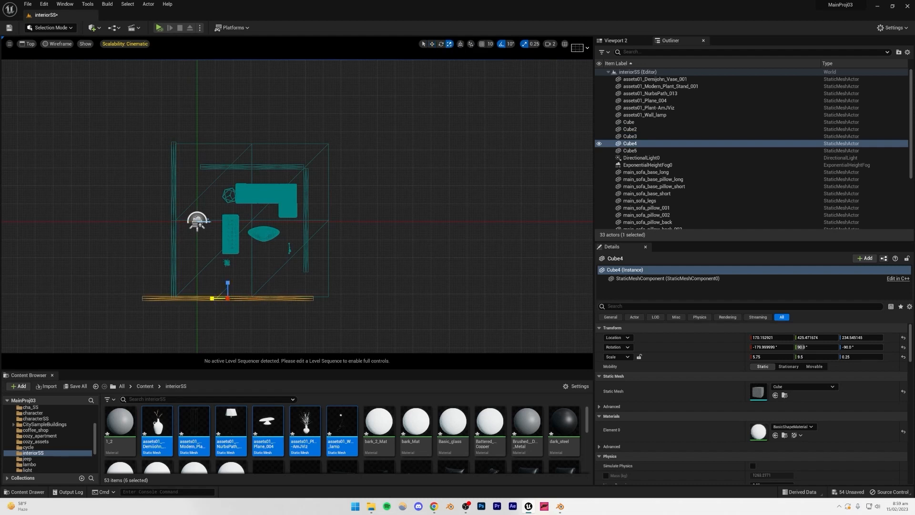
click(432, 44)
drag(240, 297, 270, 298)
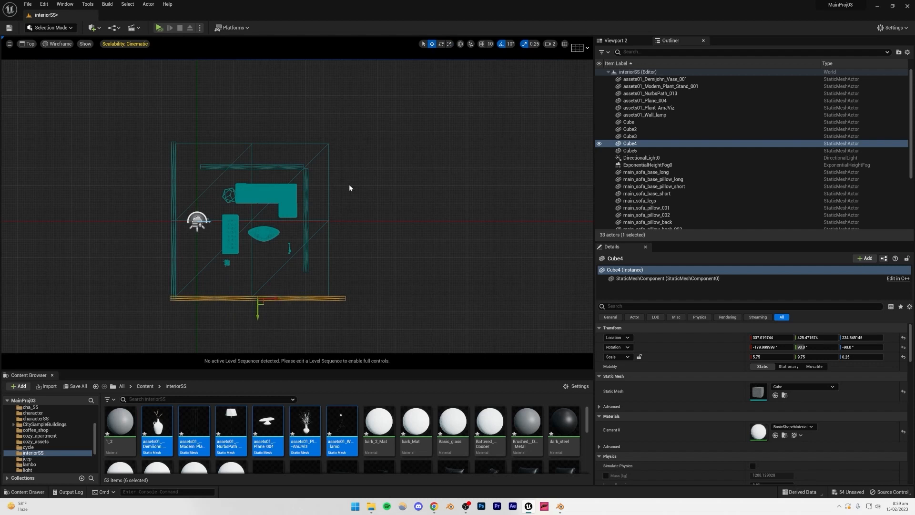
Step: Move and lengthen the right wall and back wall Cube5 to enclose the enlarged floor, giving Cube5 a Y scale of 9.25
click(307, 195)
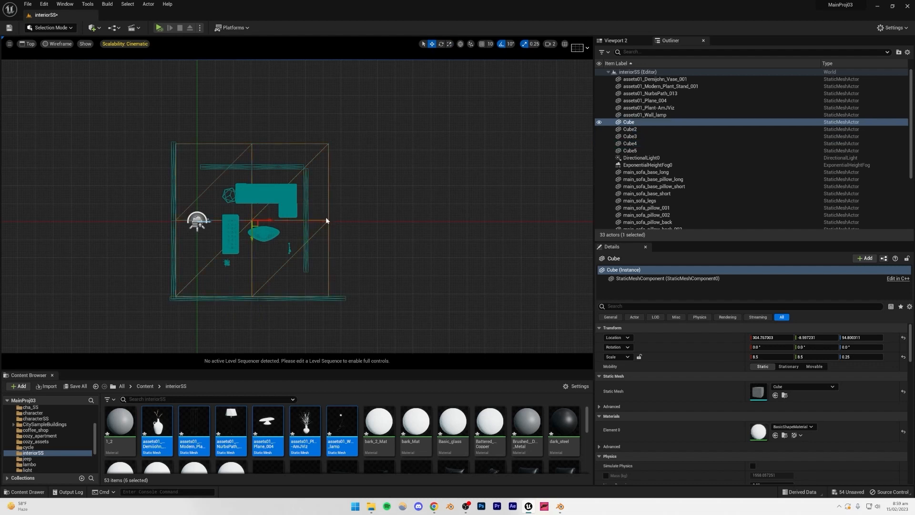
drag(318, 220, 342, 220)
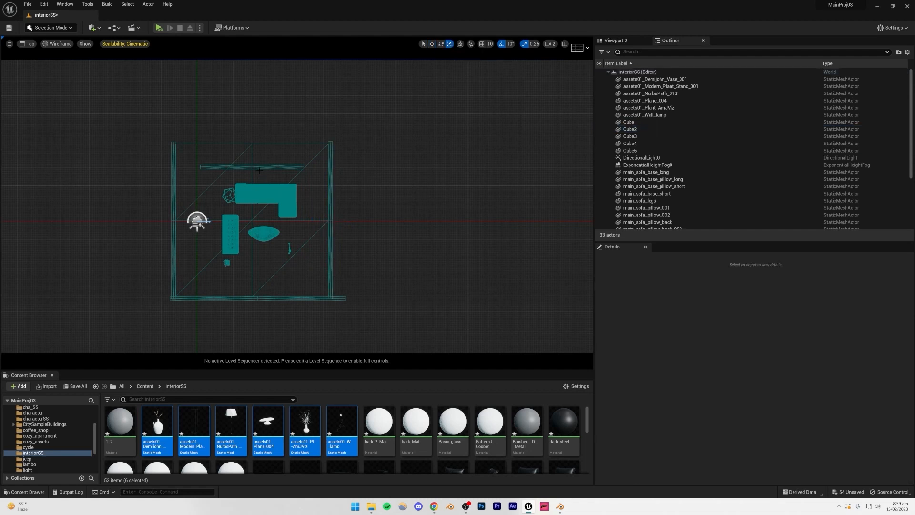
click(258, 167)
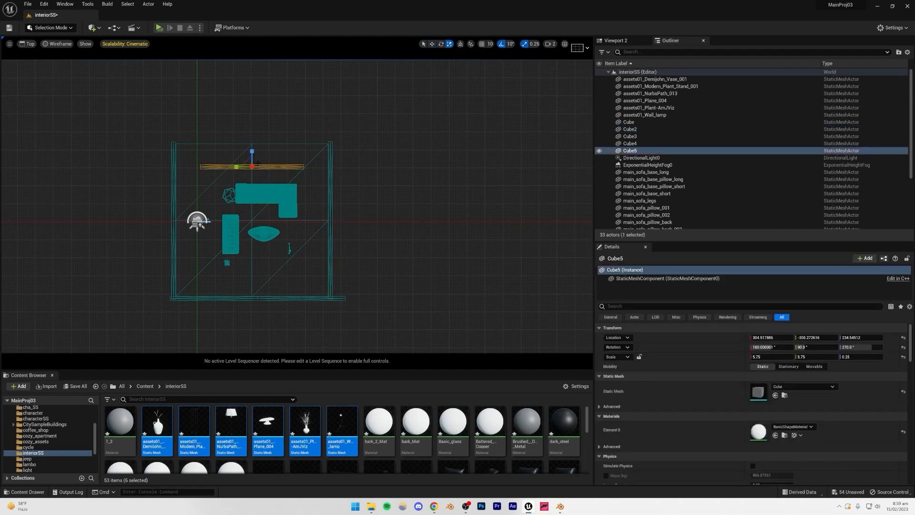
key(w)
click(450, 44)
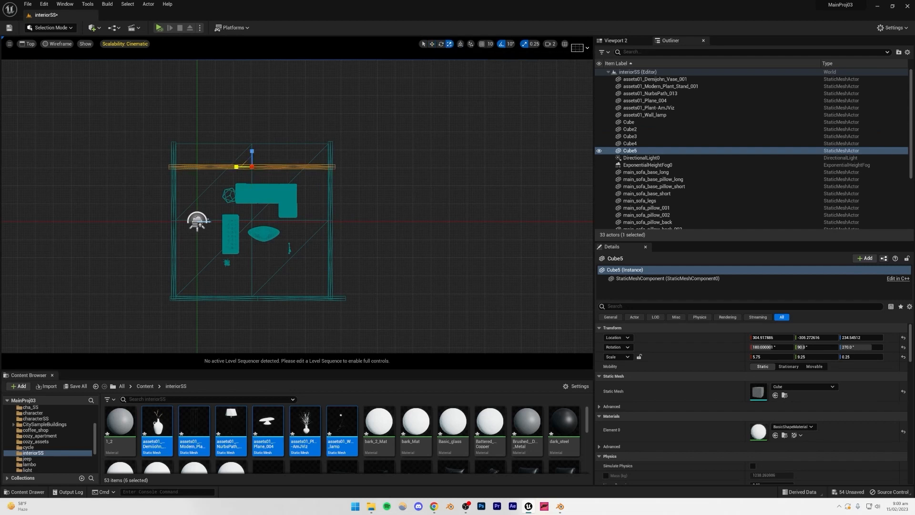
click(432, 44)
drag(253, 177, 252, 157)
Step: Return to the perspective view showing the enlarged room and save the level
click(27, 44)
click(42, 59)
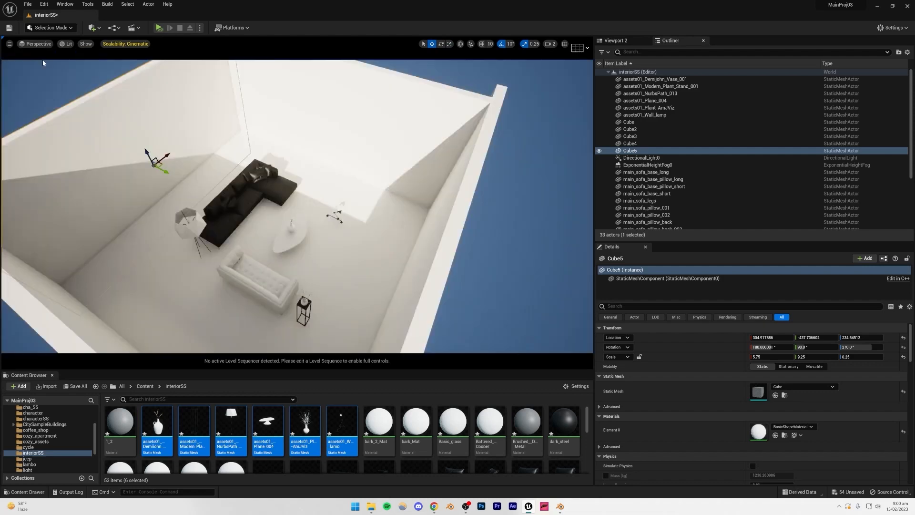
key(Escape)
key(w)
right_drag(434, 146, 397, 151)
key(s)
Step: Select all assets01 props, every main_sofa part and sofa1, and move them together toward the right wall
click(325, 146)
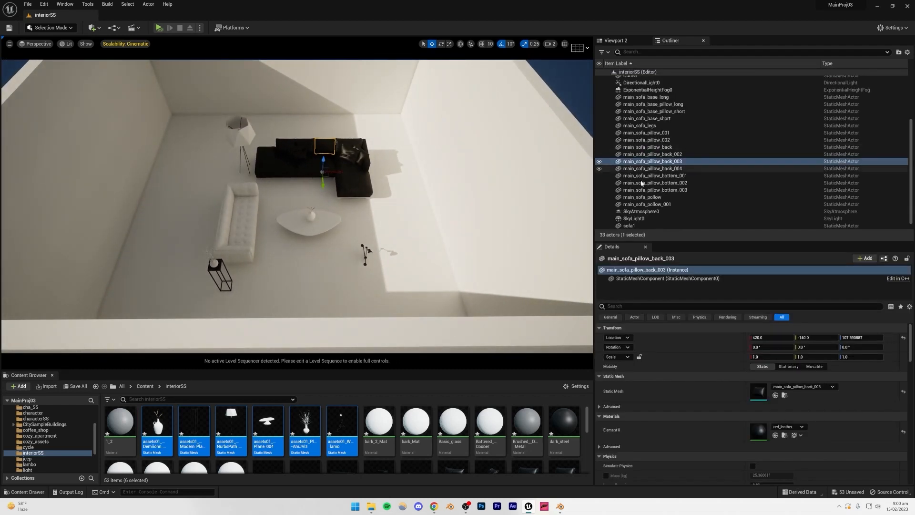
scroll(629, 88, up, 5)
click(634, 79)
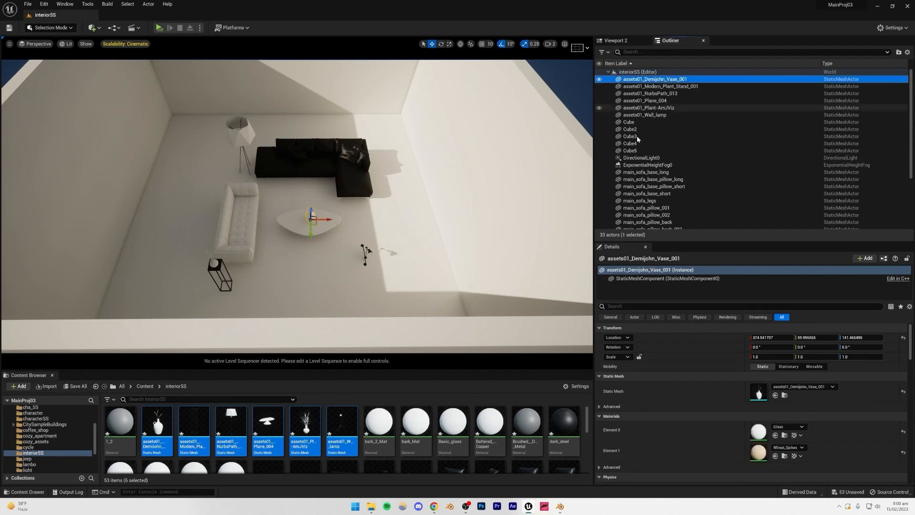
shift+click(641, 115)
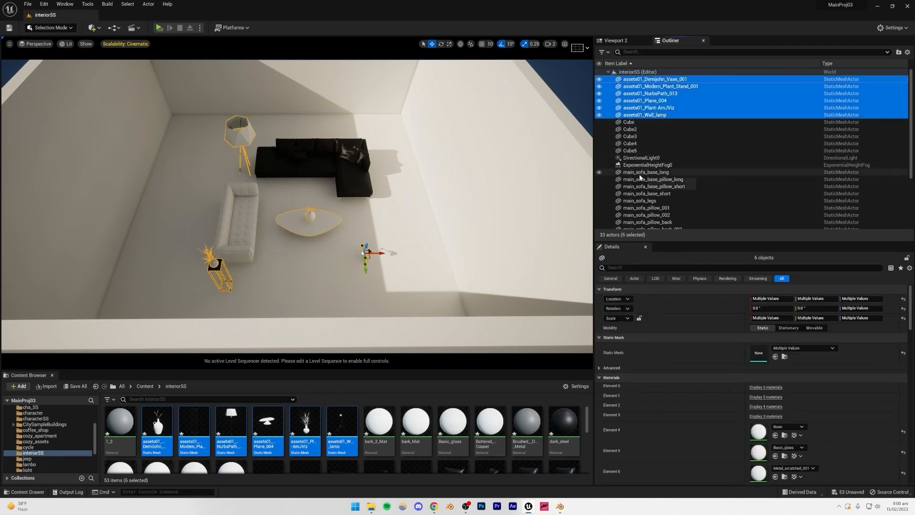
ctrl+click(639, 172)
scroll(638, 176, down, 4)
shift+click(638, 179)
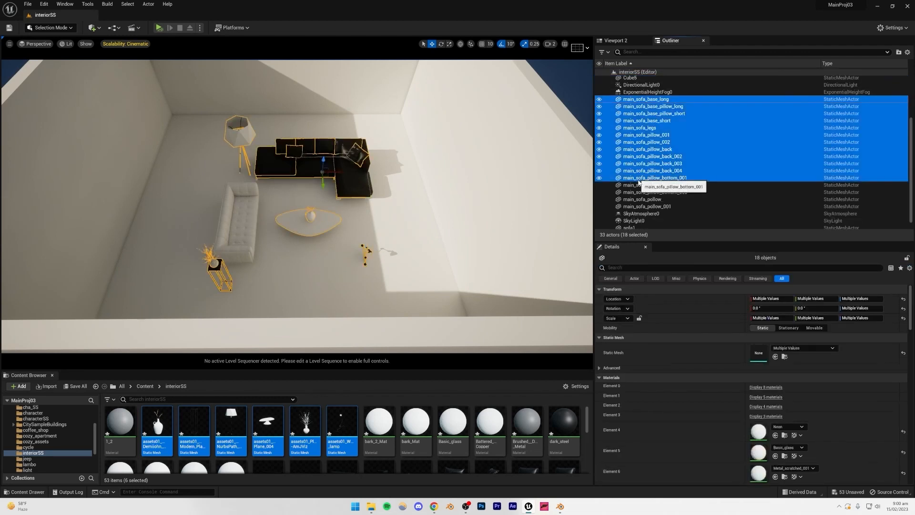
scroll(639, 184, down, 1)
shift+click(639, 199)
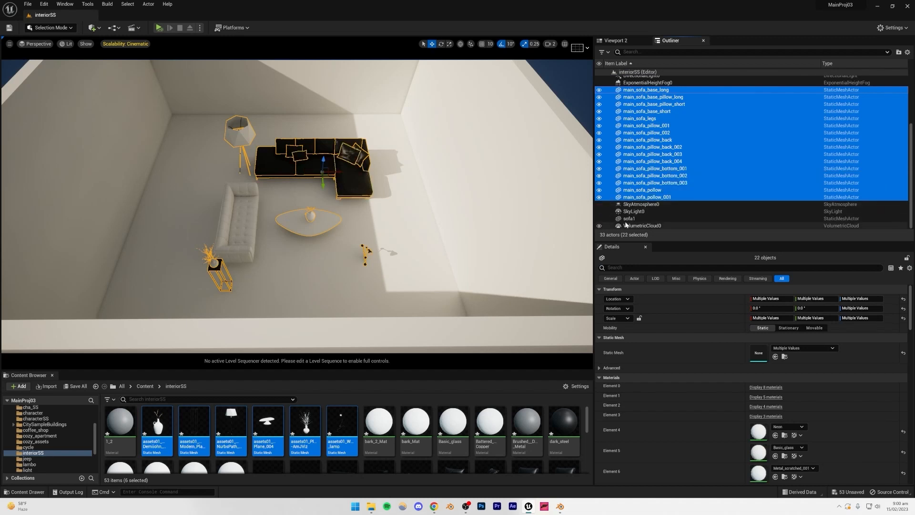
ctrl+click(629, 218)
drag(260, 230, 303, 227)
Step: Move the selected furniture toward the back wall in the top view, and save the level from the perspective view
click(38, 44)
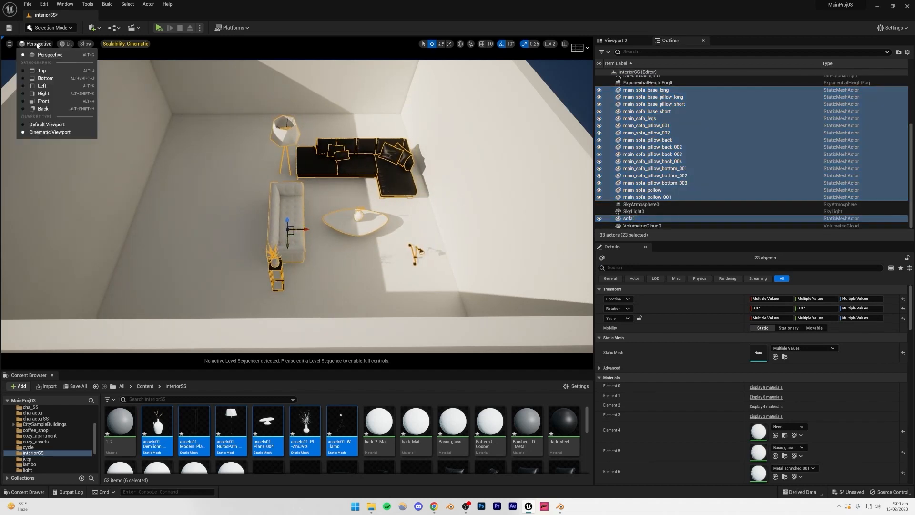
click(42, 71)
scroll(260, 224, up, 5)
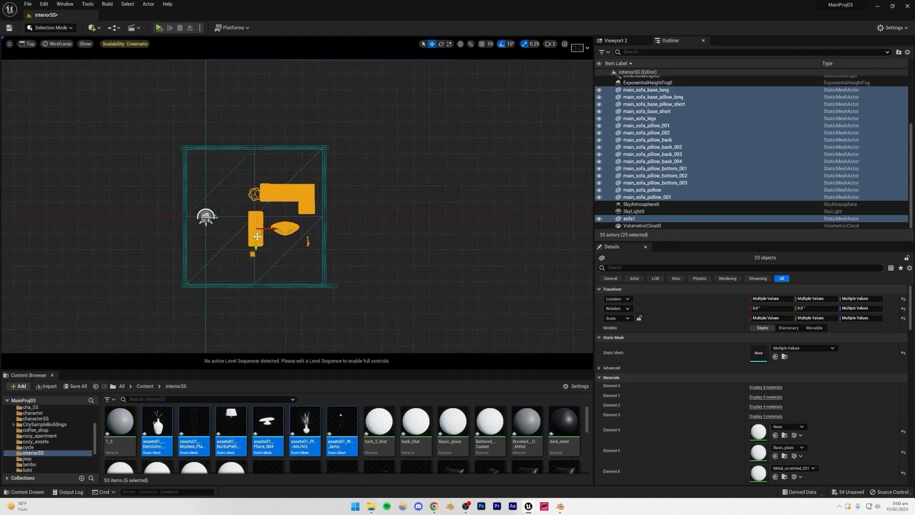
drag(259, 224, 264, 170)
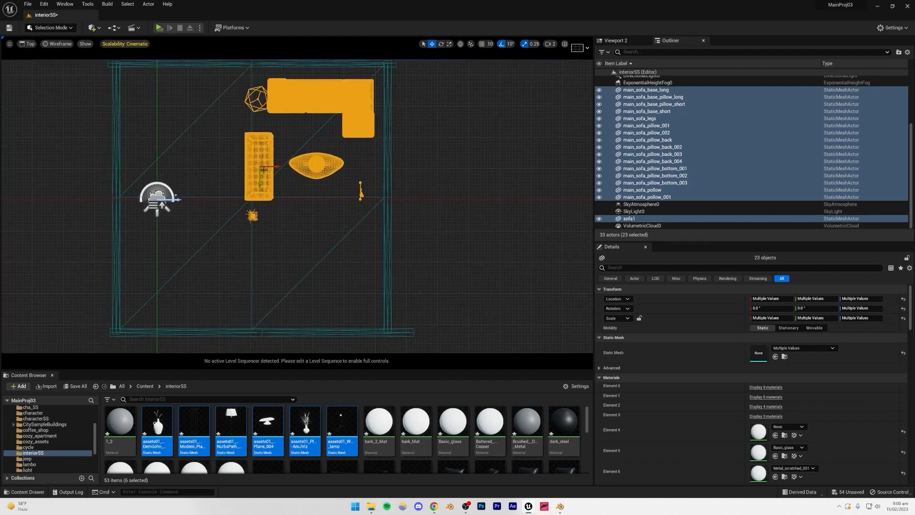
click(28, 44)
click(48, 55)
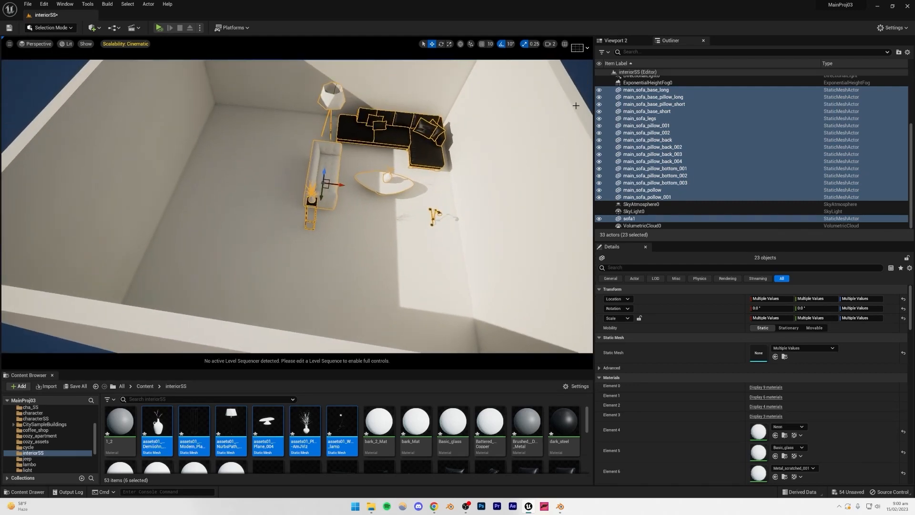
right_drag(576, 106, 583, 43)
click(559, 81)
key(ctrl+s)
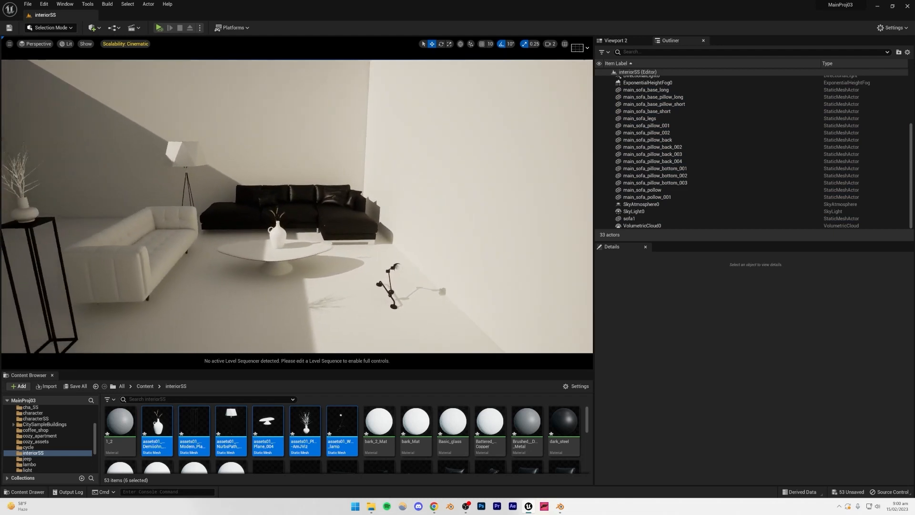
Step: Rotate the wall lamp 90° about X and move it to the back wall above the black sofa, at a height of about 275.5
right_drag(382, 287, 401, 290)
click(391, 287)
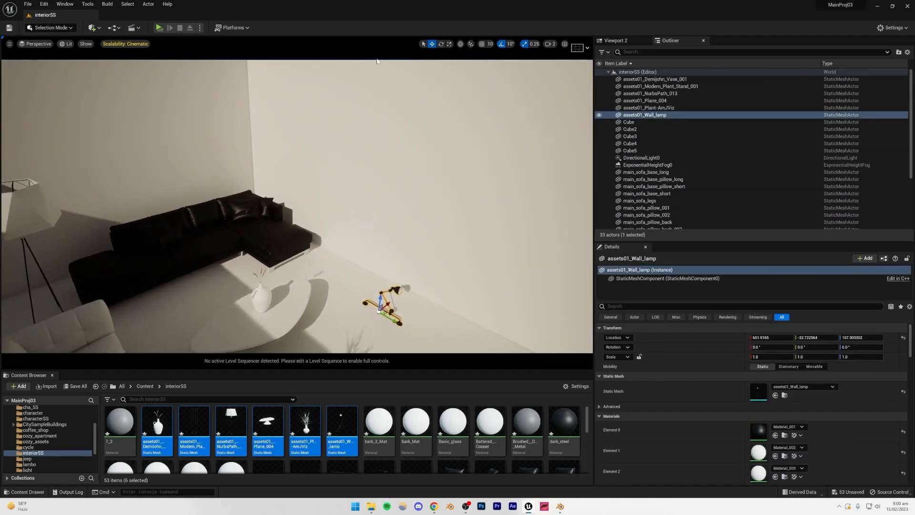
click(440, 45)
drag(397, 297, 404, 326)
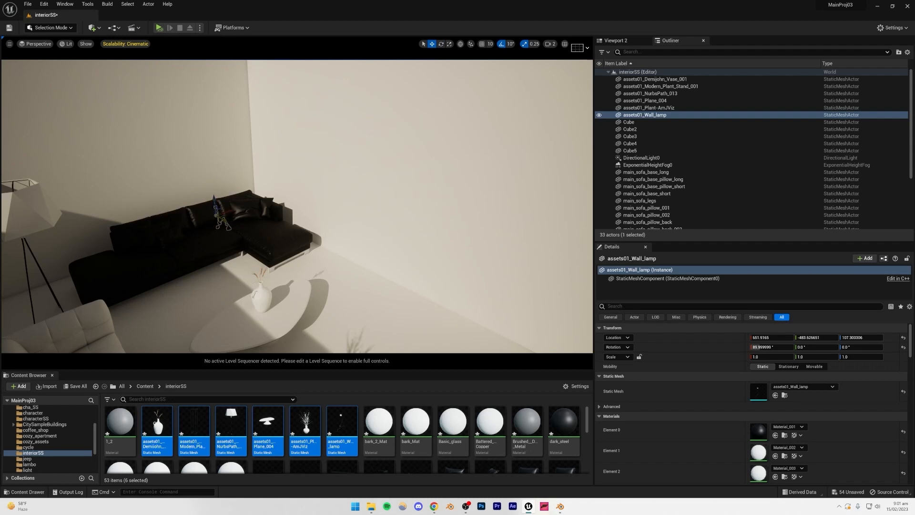
right_drag(253, 141, 251, 125)
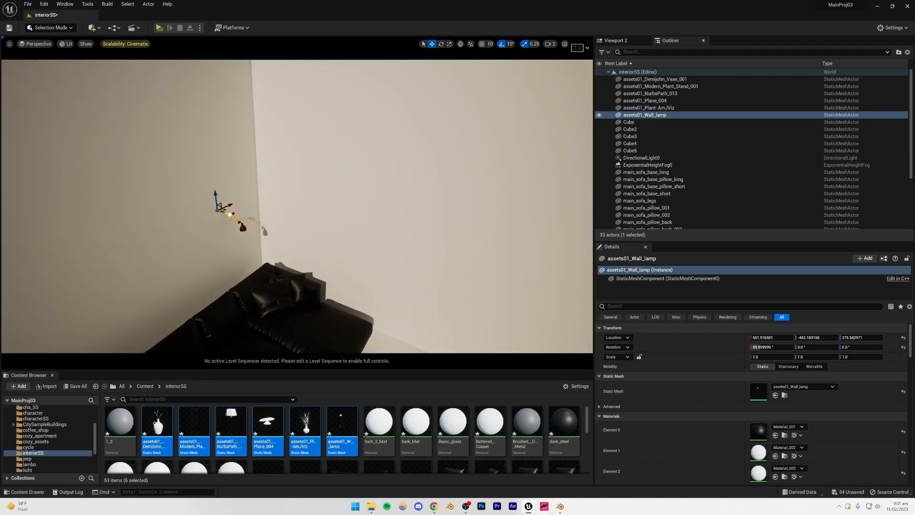
drag(230, 215, 242, 219)
Step: Rotate the wall lamp about 7° around Z without angle snapping and nudge its base flush against the back wall
right_drag(238, 217, 265, 175)
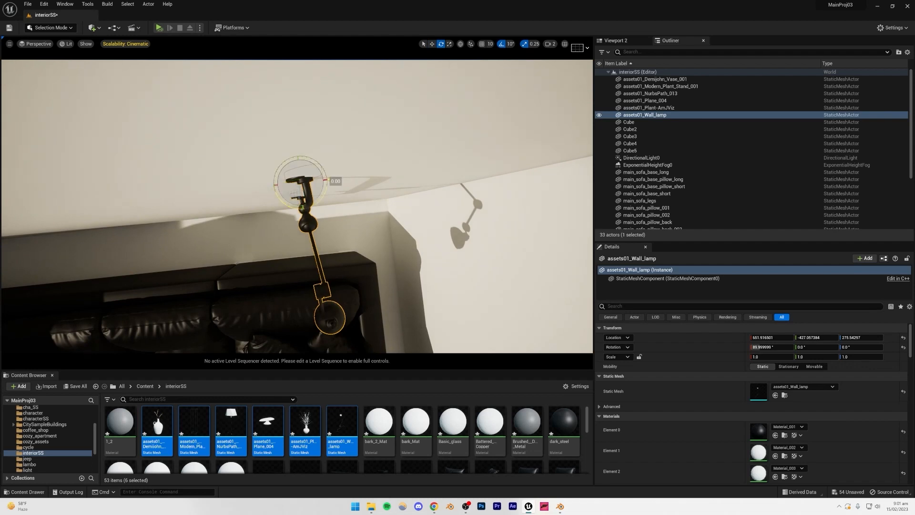
drag(285, 202, 316, 124)
click(502, 45)
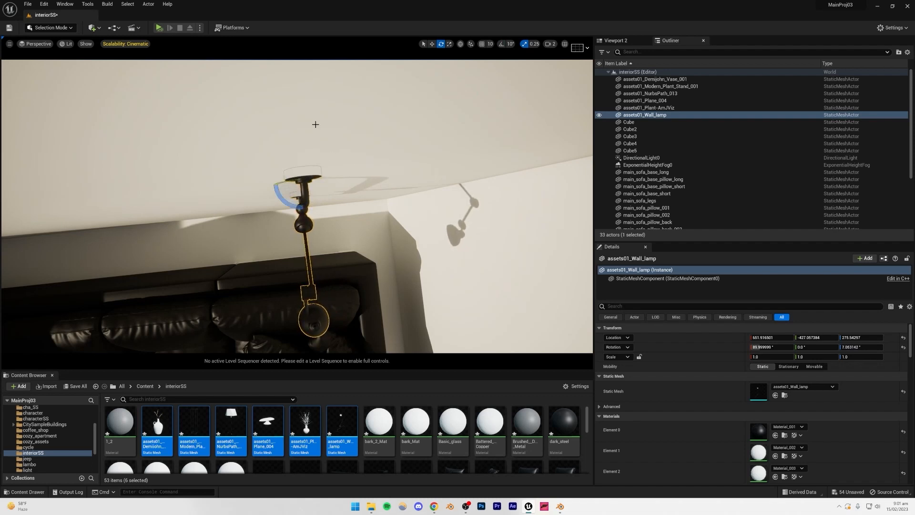
click(502, 44)
drag(302, 193, 303, 197)
key(q)
Step: Try lining up two copies of the wall lamp beside the original above the sofa, and undo them
right_drag(303, 196, 289, 156)
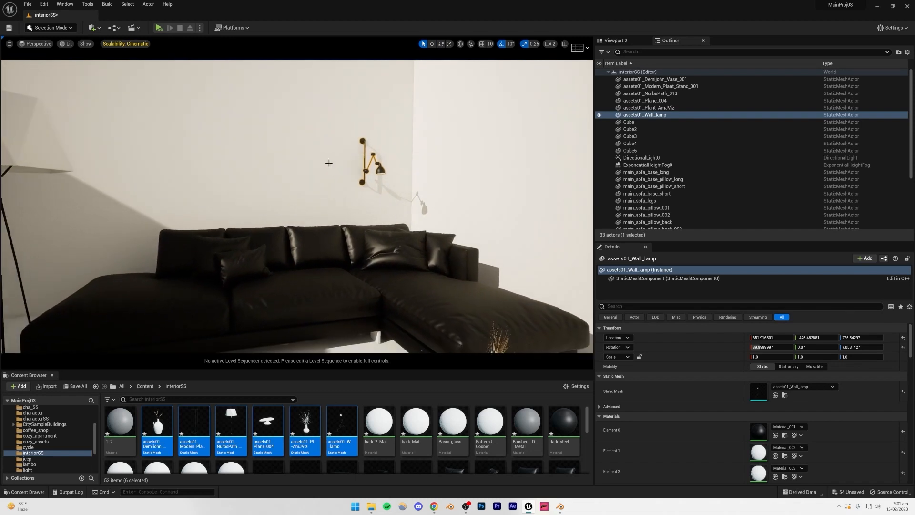
click(370, 170)
click(366, 171)
click(432, 44)
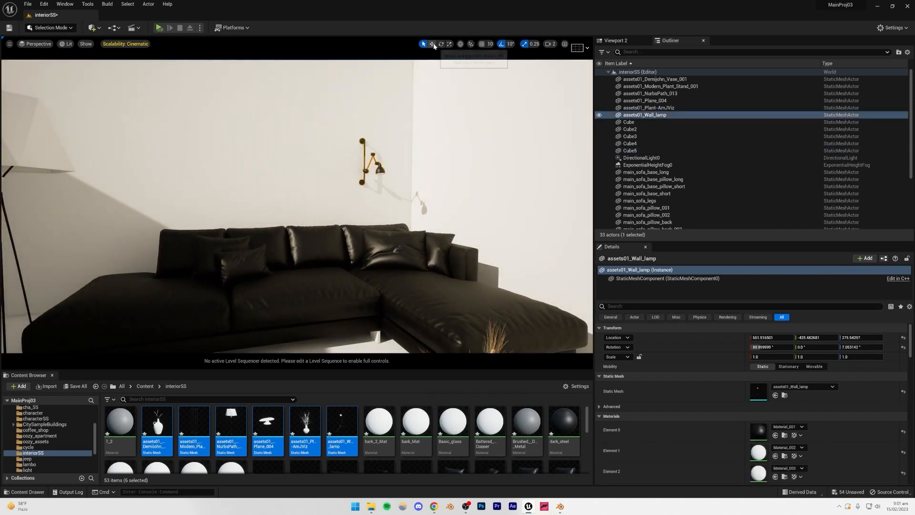
drag(369, 153, 236, 148)
scroll(318, 216, down, 3)
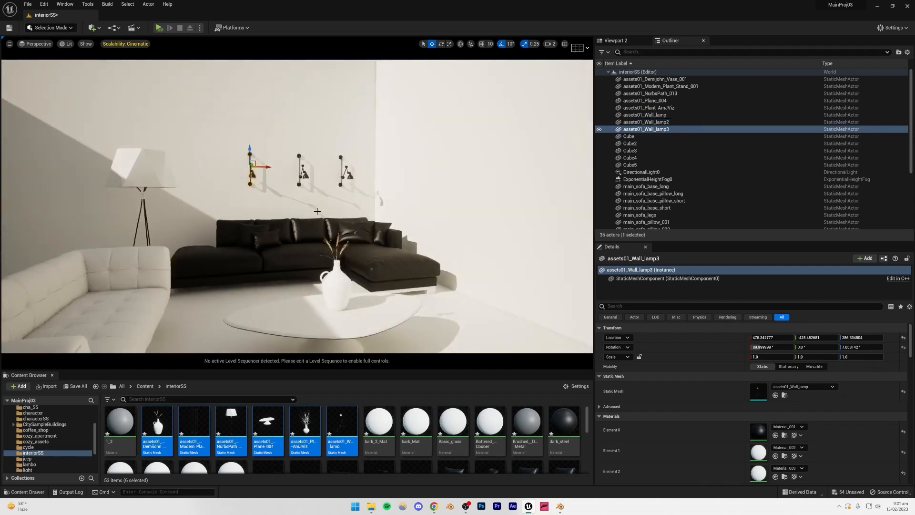
key(ctrl+z)
key(ctrl+z)
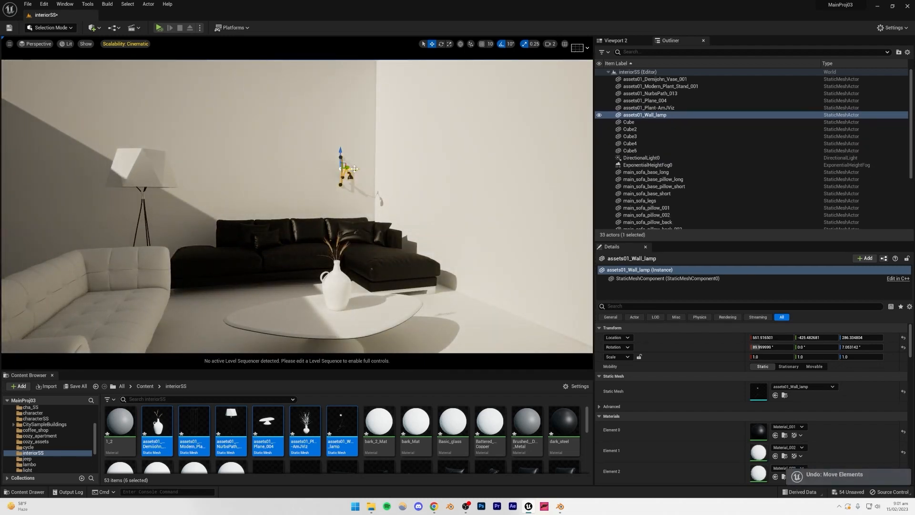
Step: Duplicate the wall lamp along the back wall, placing the copy at about X 380 and height 318, and save the level
alt+drag(358, 154, 216, 153)
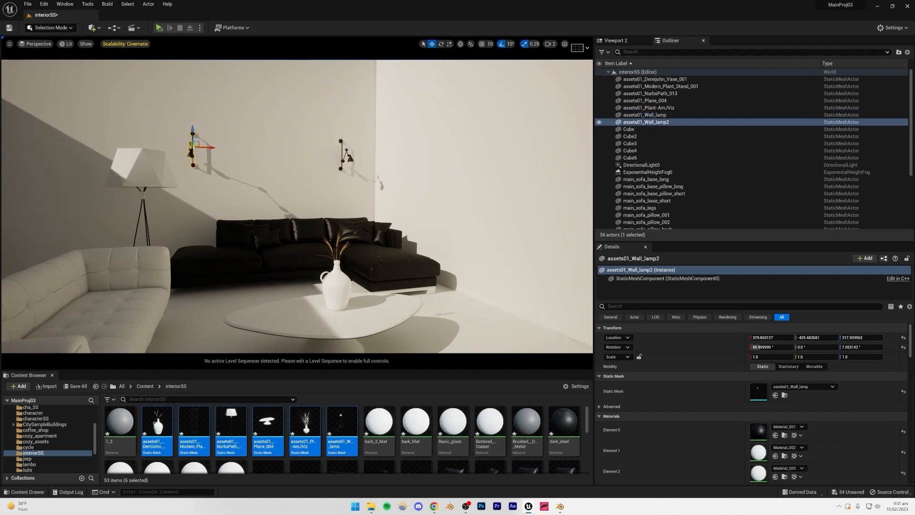
click(258, 295)
right_drag(254, 218, 236, 218)
scroll(253, 219, down, 1)
click(253, 218)
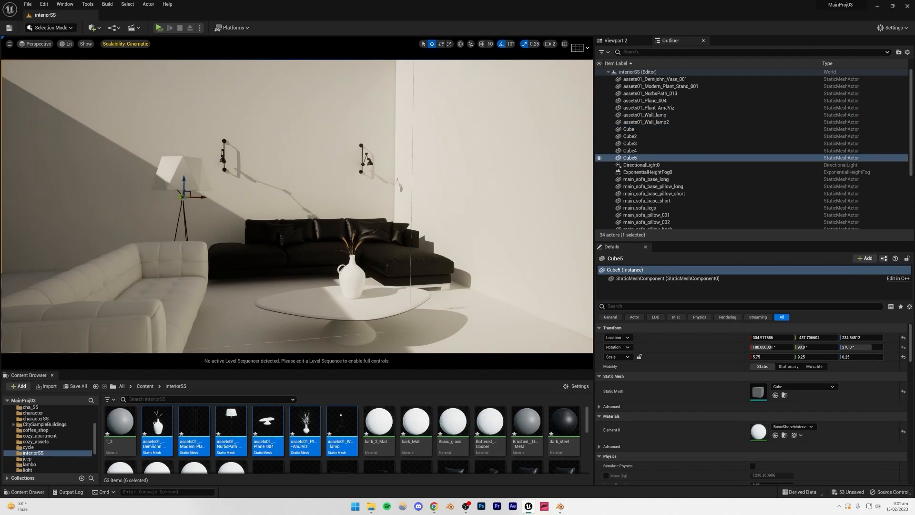
right_drag(296, 154, 316, 126)
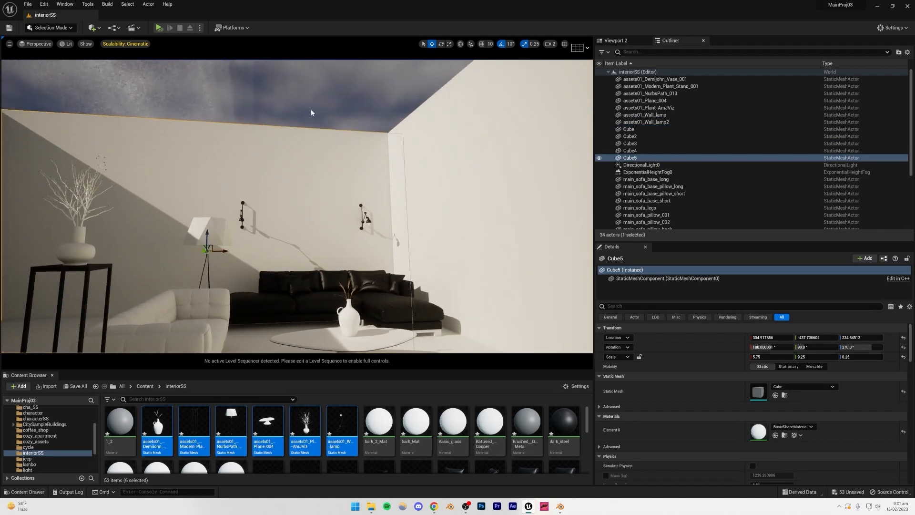
Step: Save all unsaved project content, keeping every listed asset selected
click(317, 107)
right_drag(332, 234, 332, 259)
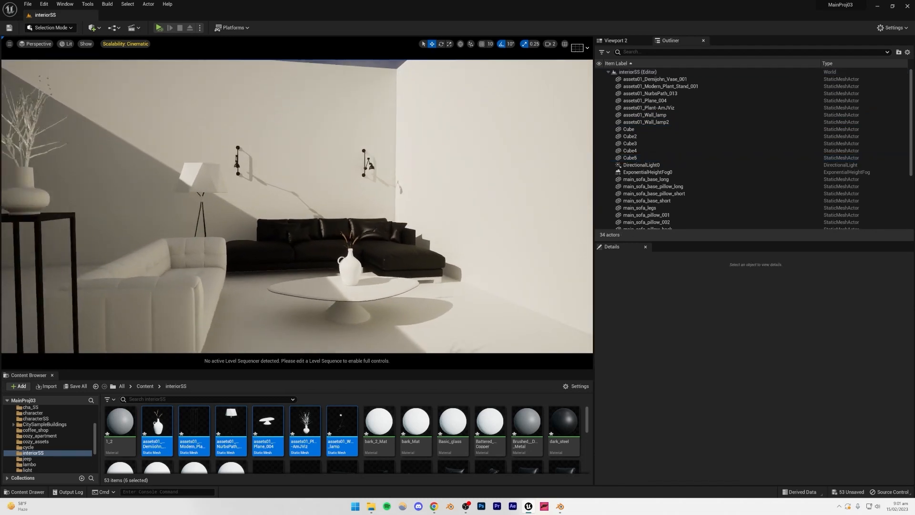
scroll(332, 234, up, 1)
click(77, 386)
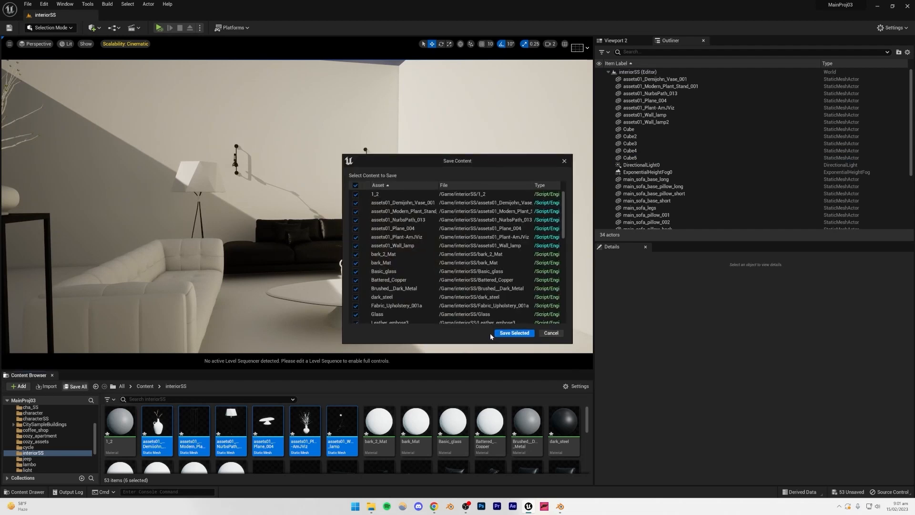
click(514, 334)
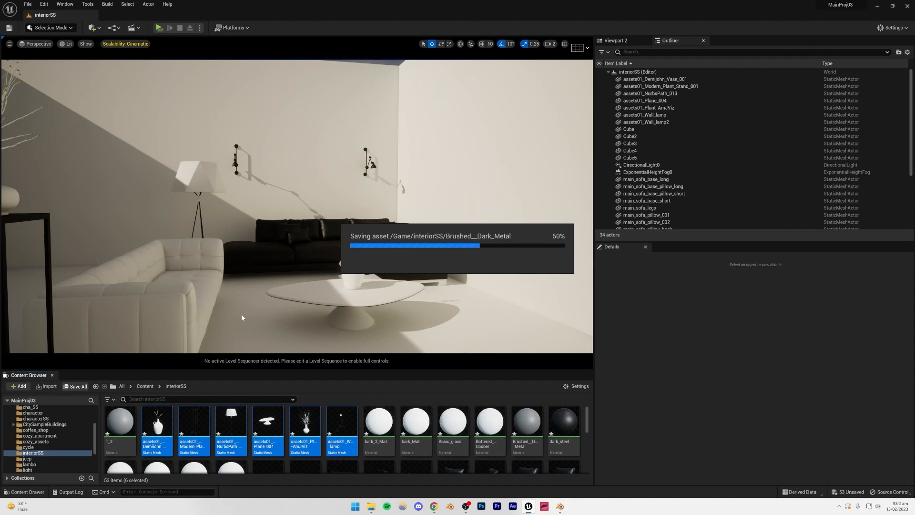
Step: Open the Quixel content library and search it for "frame"
click(19, 386)
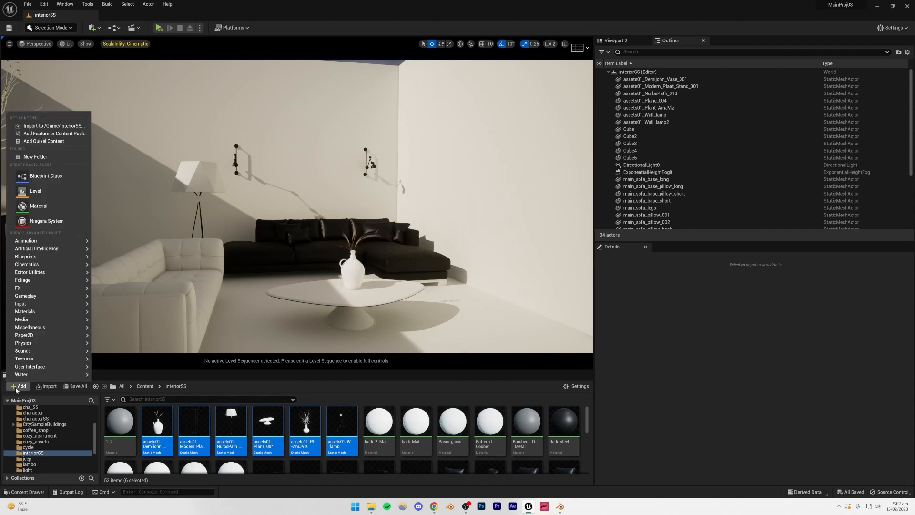
click(44, 142)
drag(361, 157, 354, 184)
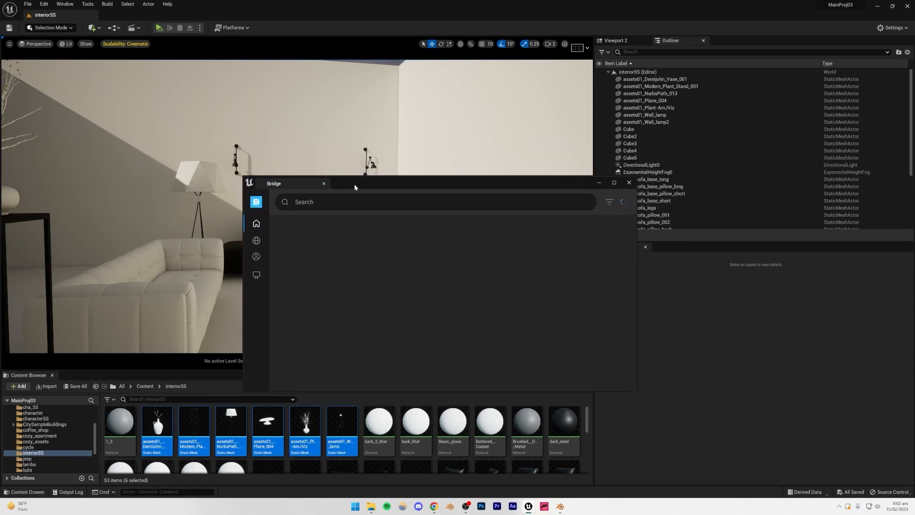
click(332, 203)
mouse_move(259, 322)
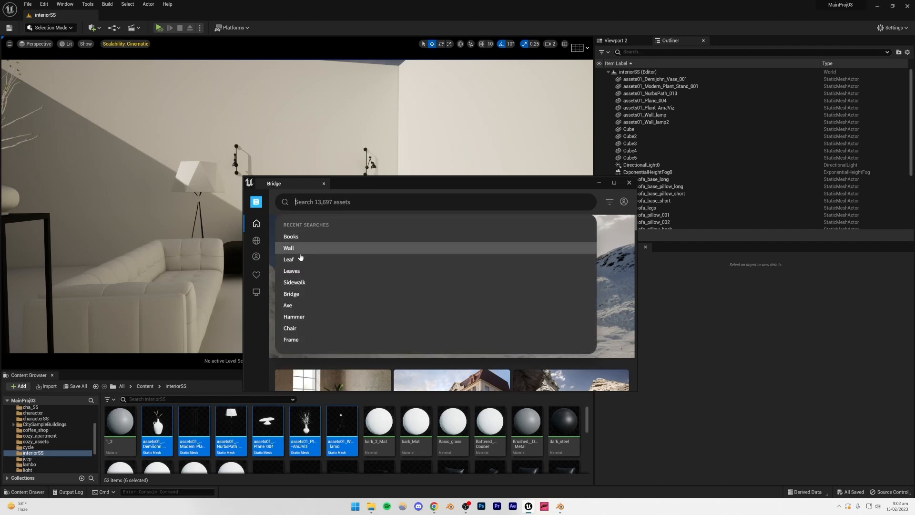
text(frame)
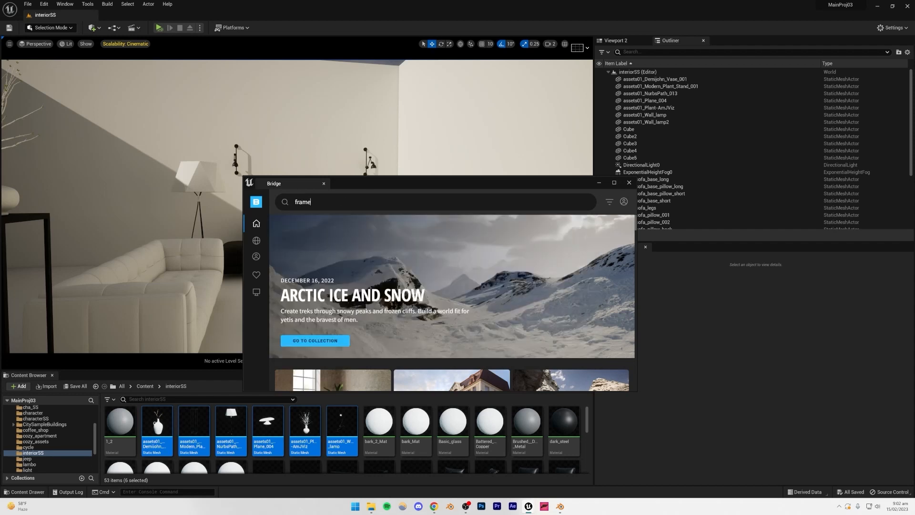
key(Return)
Step: Add the Decorative Picture Frame asset to the project at Medium Quality and put the Bridge window away
scroll(444, 285, down, 5)
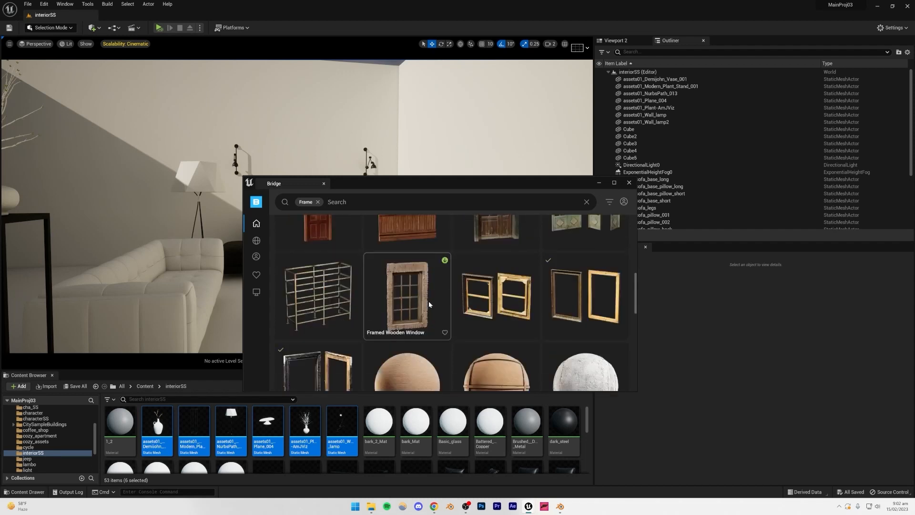
scroll(533, 301, down, 1)
click(564, 267)
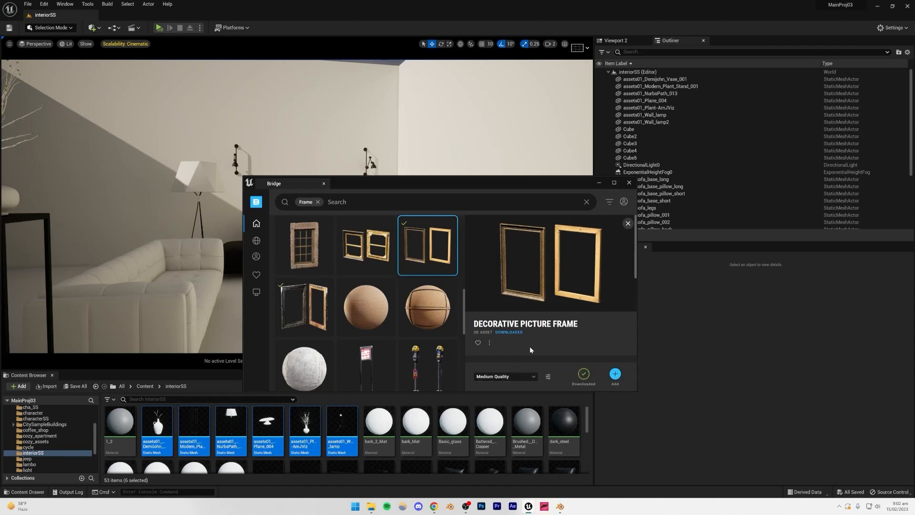
click(614, 375)
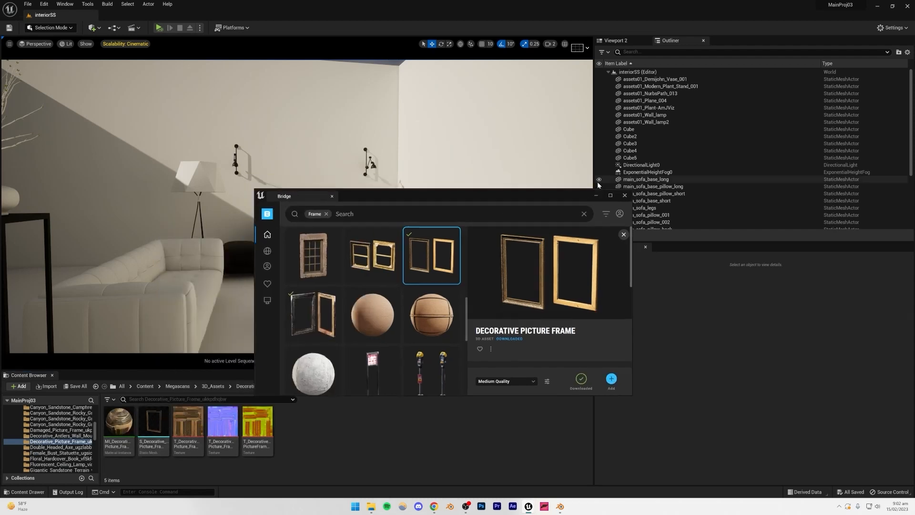
click(599, 182)
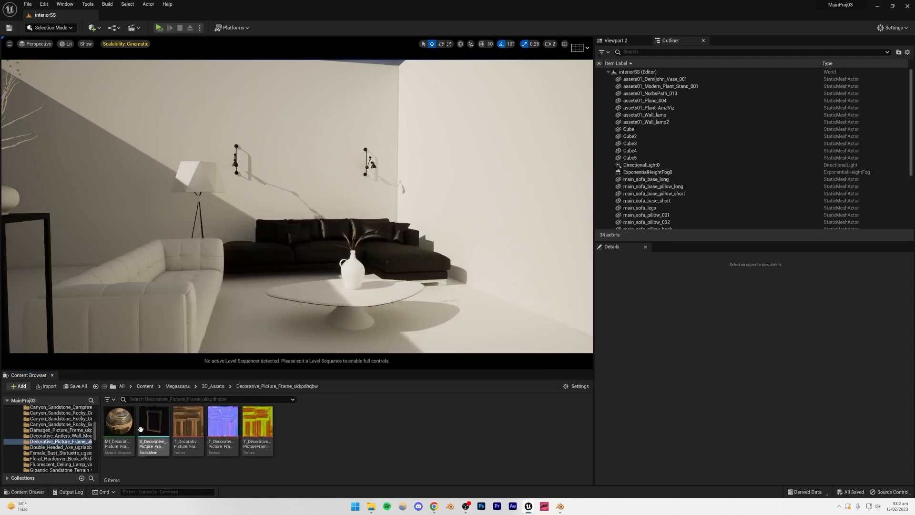
Step: Place the decorative picture frame on the back wall between the two wall lamps and rotate it -90° about Y to landscape
drag(154, 422, 303, 153)
right_drag(376, 197, 341, 222)
key(w)
key(e)
key(s)
key(e)
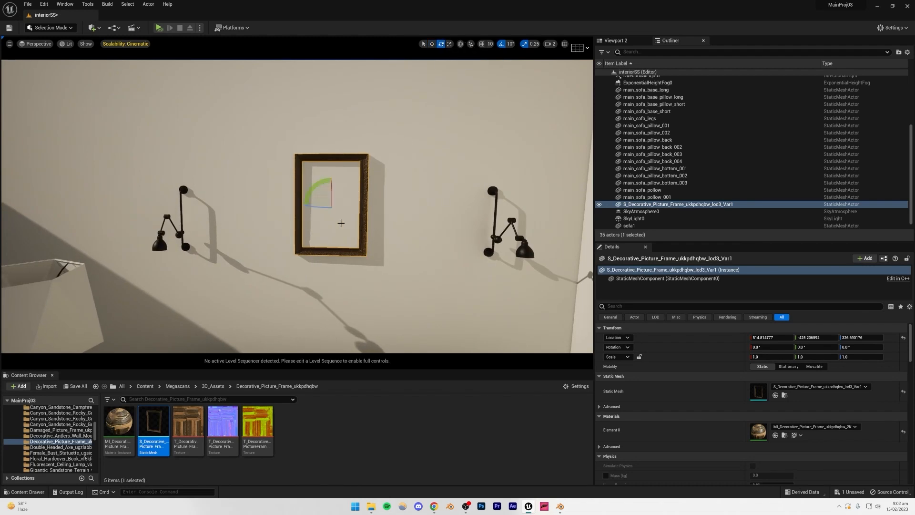
mouse_move(314, 184)
mouse_down()
mouse_move(351, 229)
mouse_move(341, 238)
mouse_move(327, 241)
mouse_move(324, 171)
mouse_up()
Step: Scale the picture frame on the back wall uniformly to 2.5
click(450, 45)
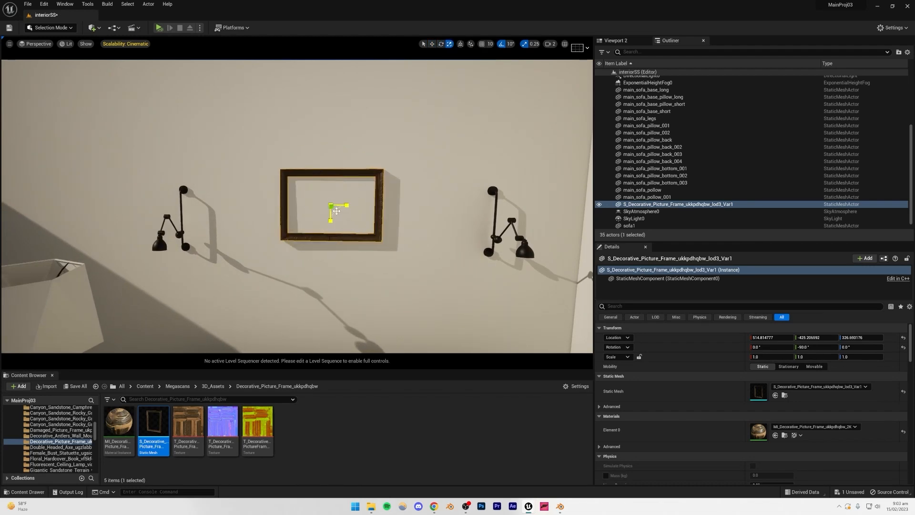
click(337, 213)
click(344, 174)
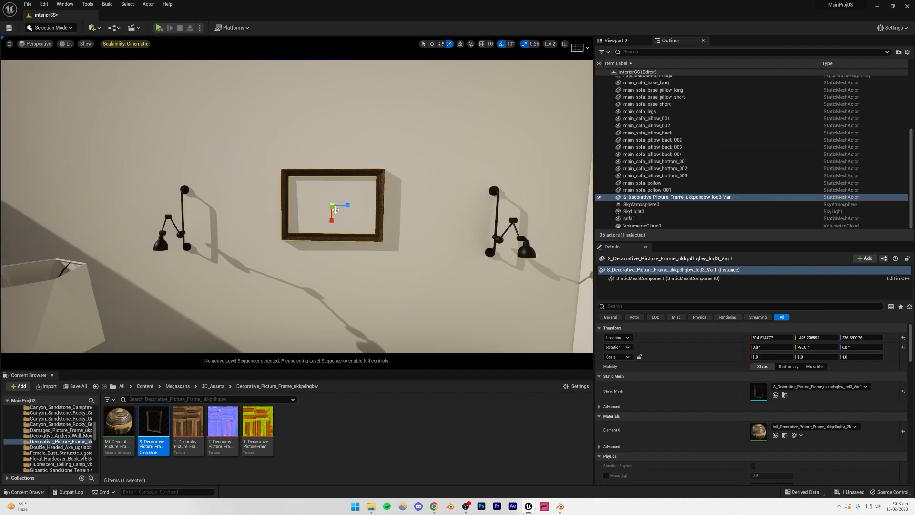
mouse_move(337, 212)
mouse_down()
mouse_move(355, 200)
mouse_move(347, 204)
mouse_up()
key(ctrl+z)
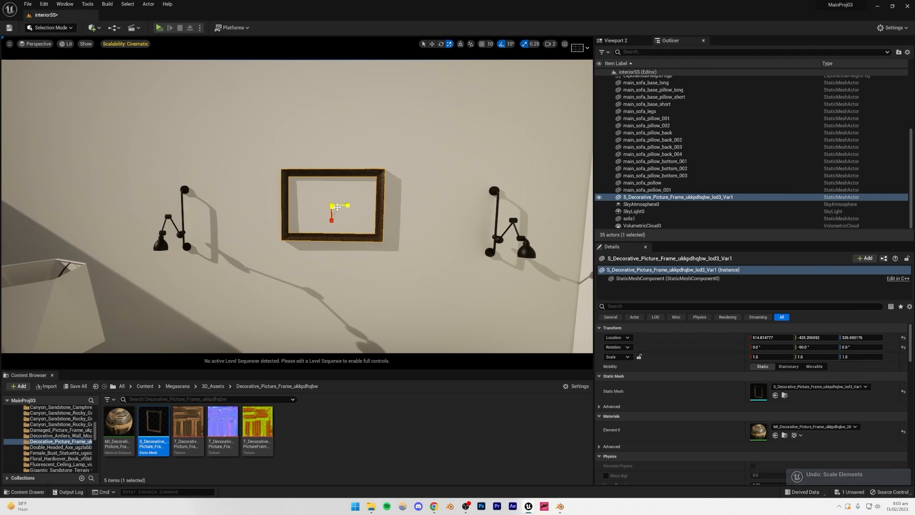
right_drag(337, 207, 289, 182)
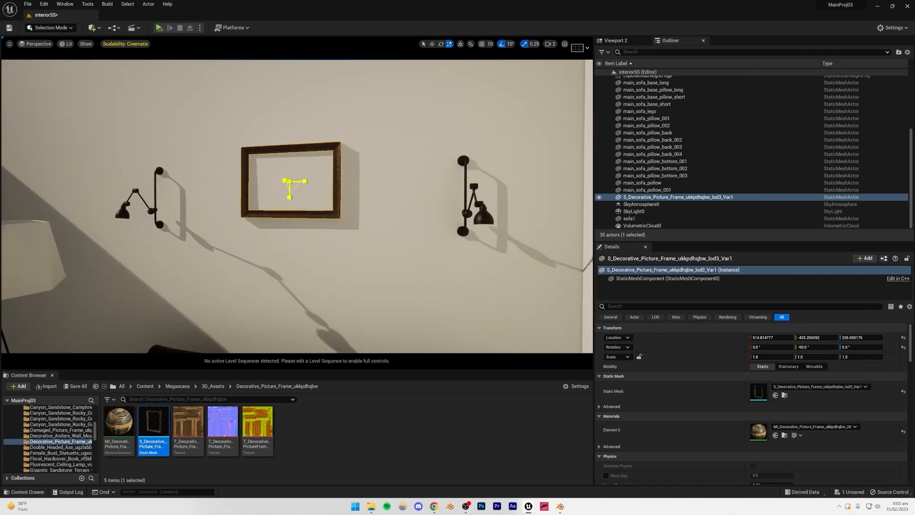
drag(289, 181, 331, 155)
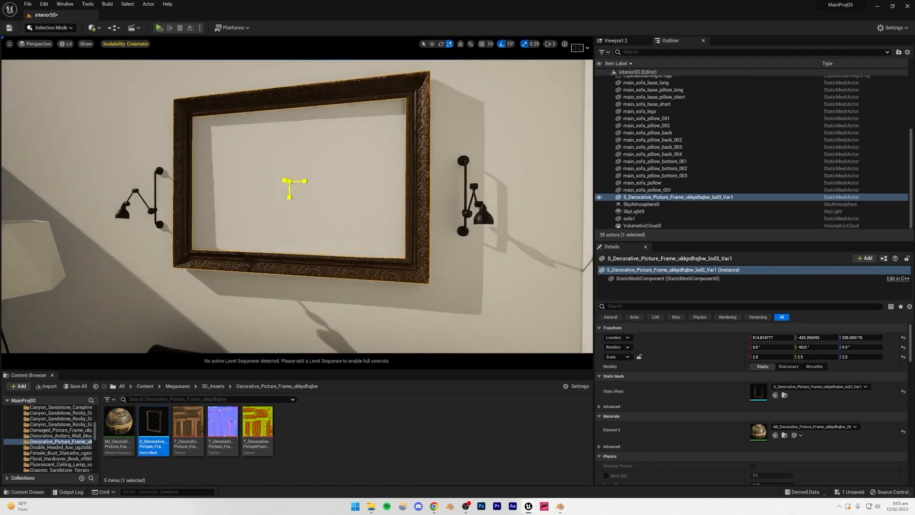
key(s)
right_drag(290, 181, 314, 192)
click(307, 88)
click(308, 78)
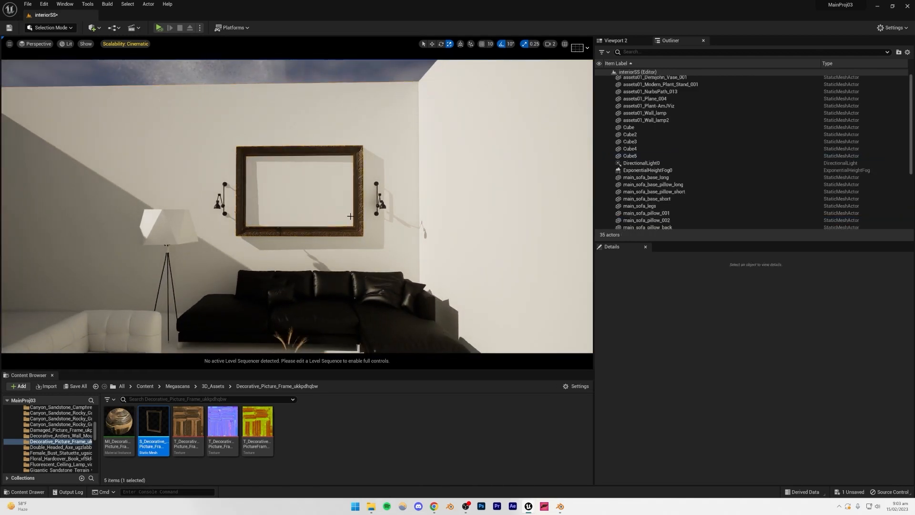
Step: Lower the picture frame slightly, centre it between the two wall lamps, and save the level
click(357, 209)
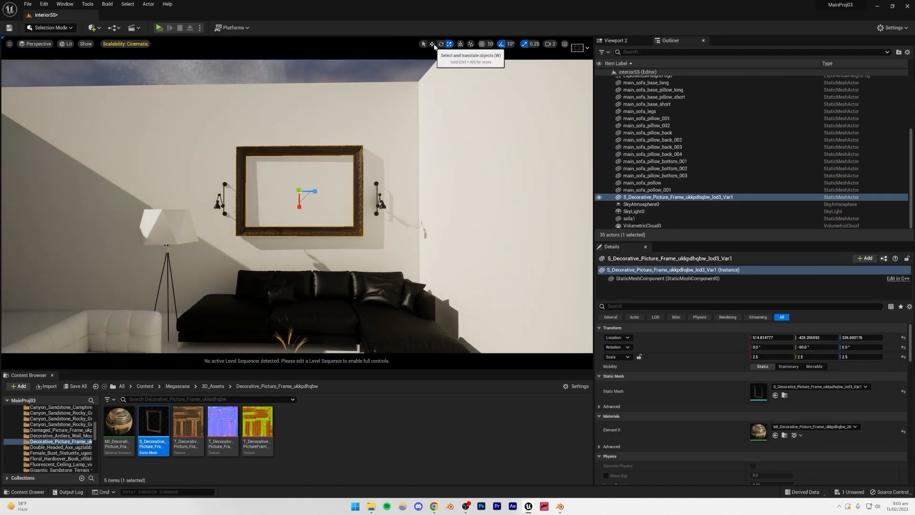
key(w)
drag(315, 191, 302, 182)
click(291, 75)
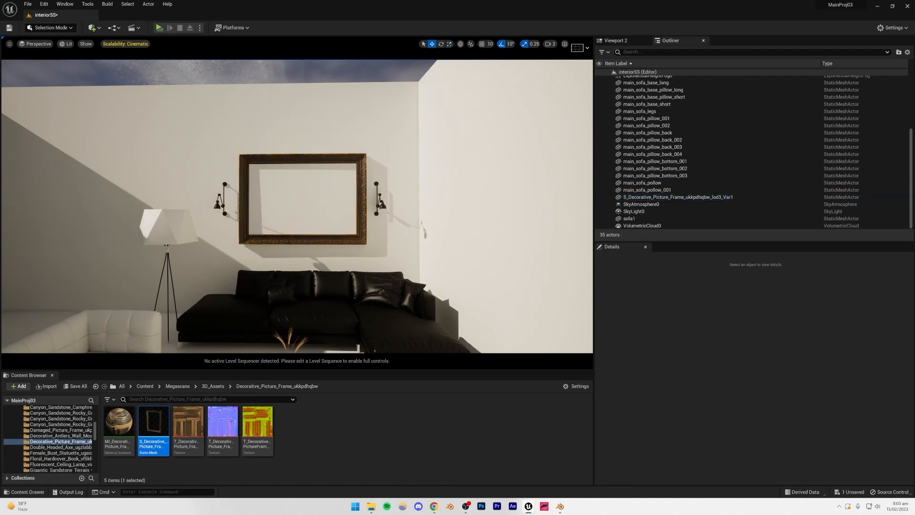
right_drag(290, 75, 295, 108)
right_drag(305, 224, 334, 197)
key(w)
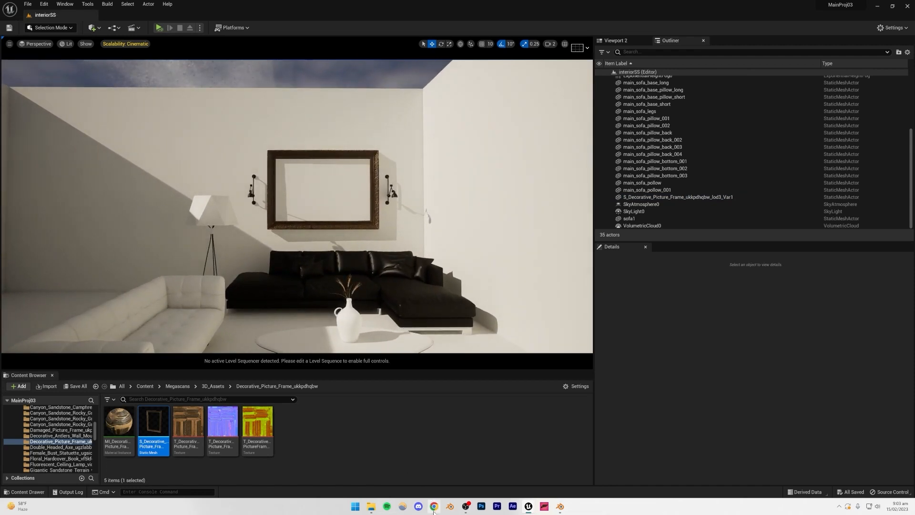
Step: Switch to Chrome and search Google for "abstract painting" in a new tab
click(434, 506)
click(522, 6)
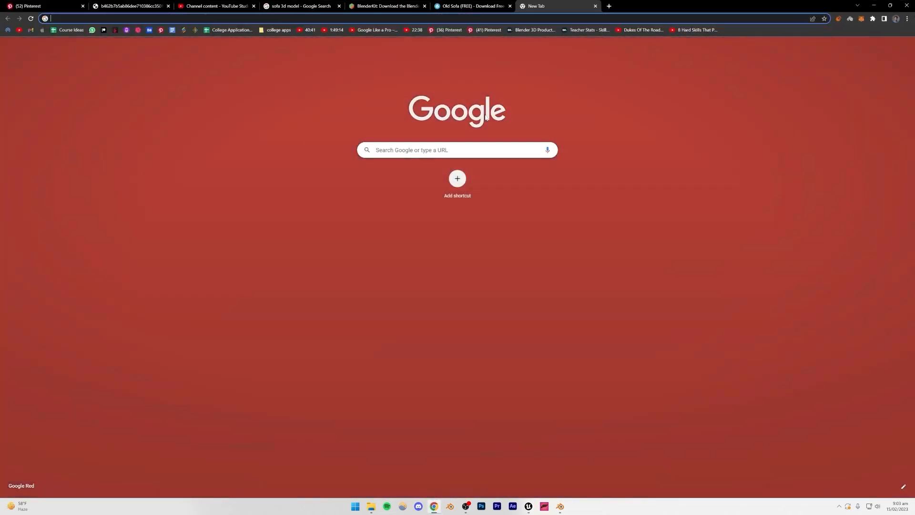
text(abstract )
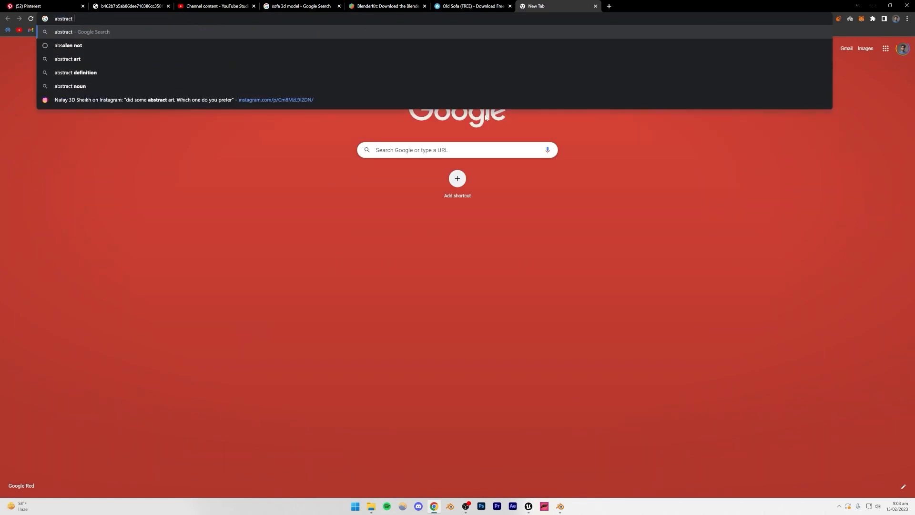
text(painting)
key(Return)
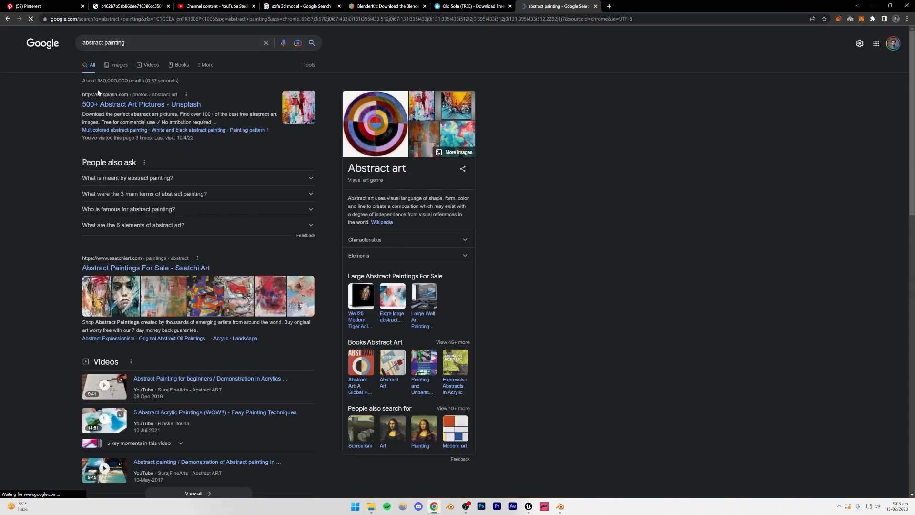
Step: Open the Unsplash abstract art results and download the black-and-white painting with the dark lower half
scroll(228, 196, down, 4)
scroll(228, 196, down, 3)
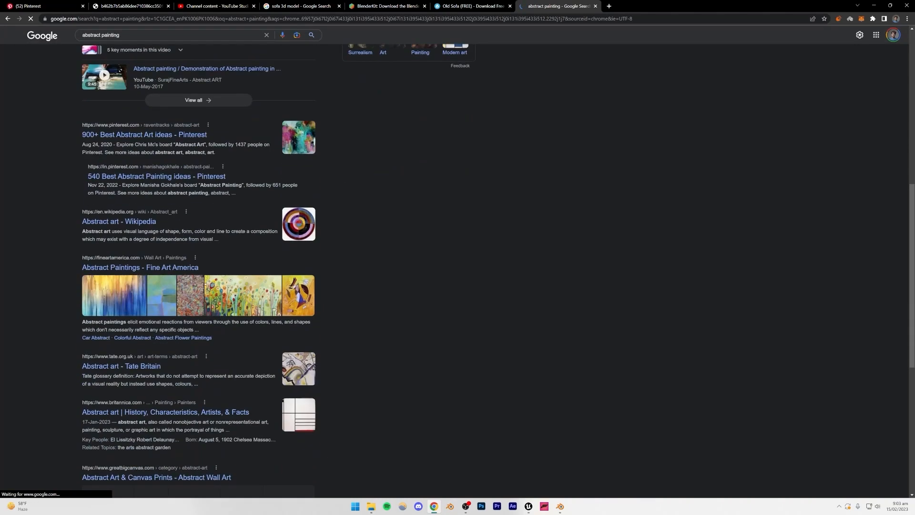
scroll(364, 267, up, 8)
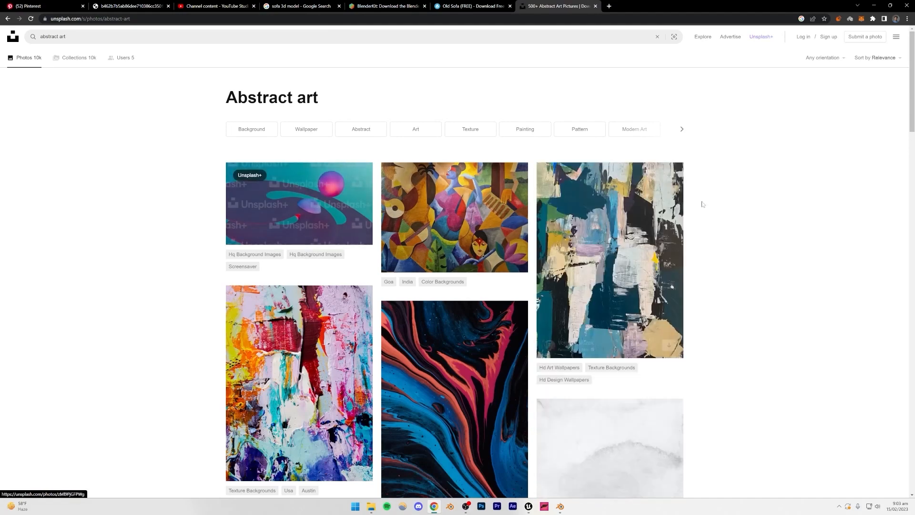
scroll(739, 204, down, 15)
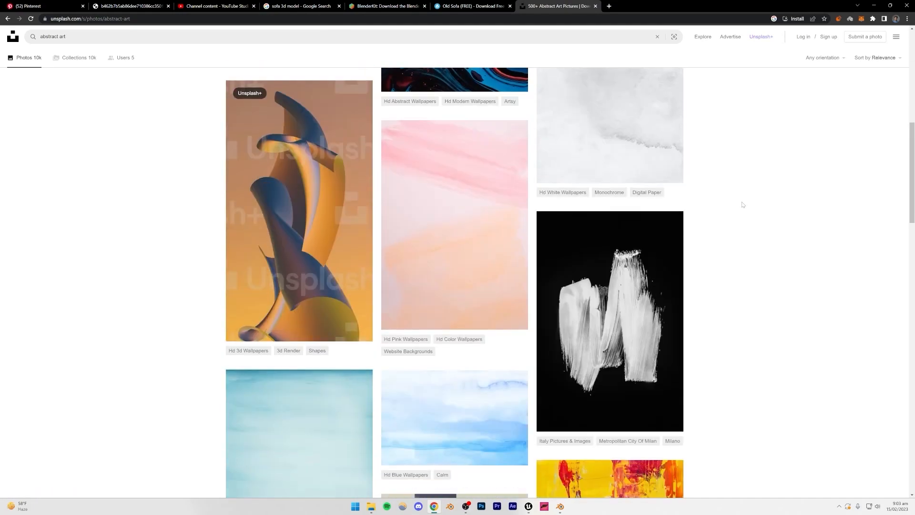
scroll(742, 204, down, 9)
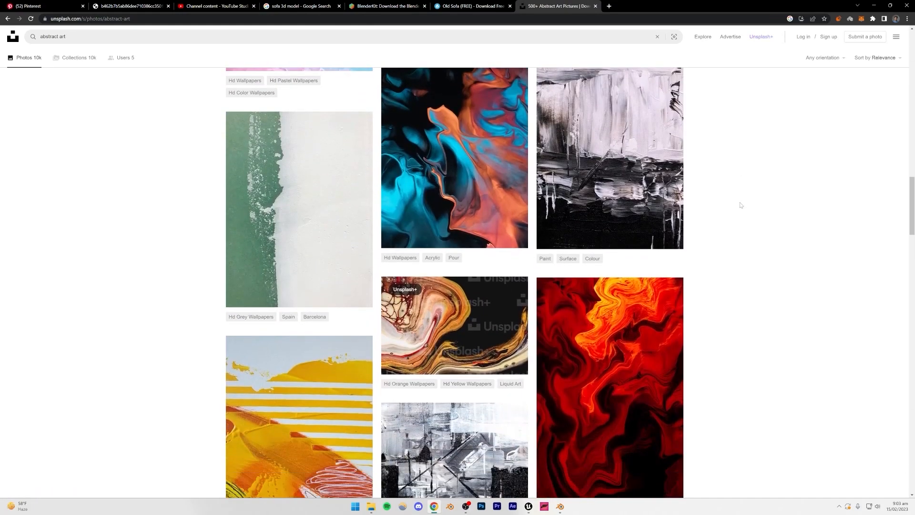
scroll(741, 205, down, 1)
scroll(741, 205, up, 3)
click(619, 214)
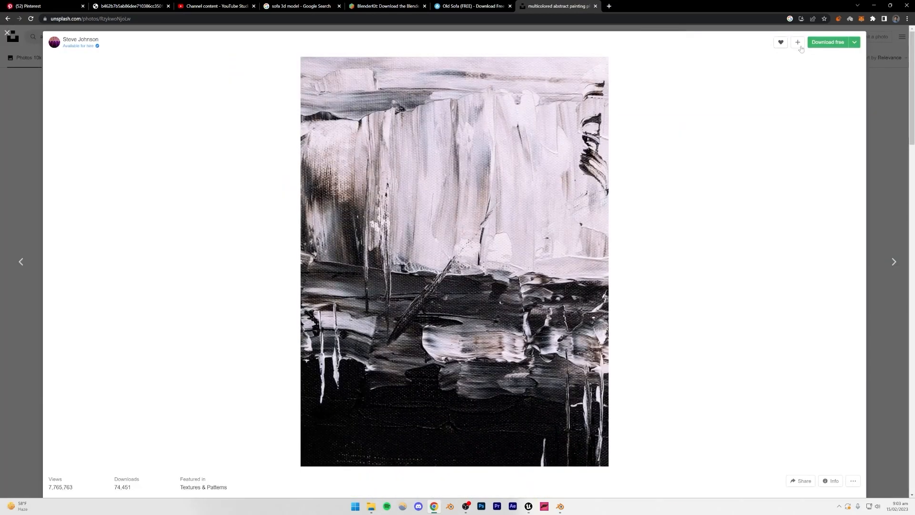
click(835, 44)
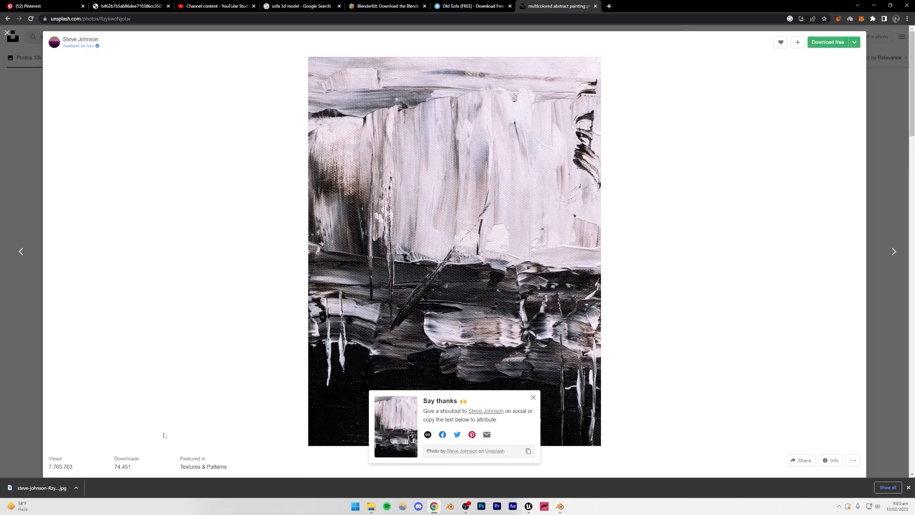
Step: Import the downloaded painting image into the Decorative Picture Frame asset folder in Unreal Engine
drag(29, 491, 444, 485)
drag(524, 507, 496, 469)
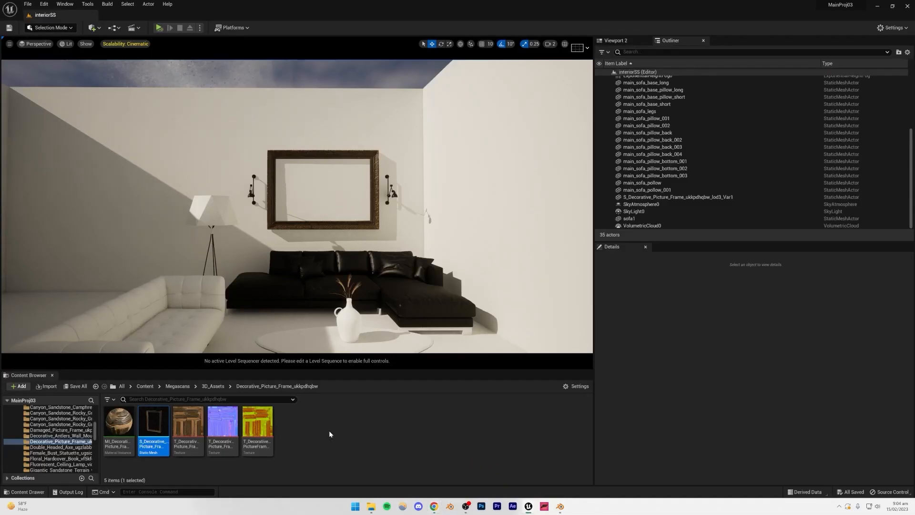
drag(329, 434, 329, 433)
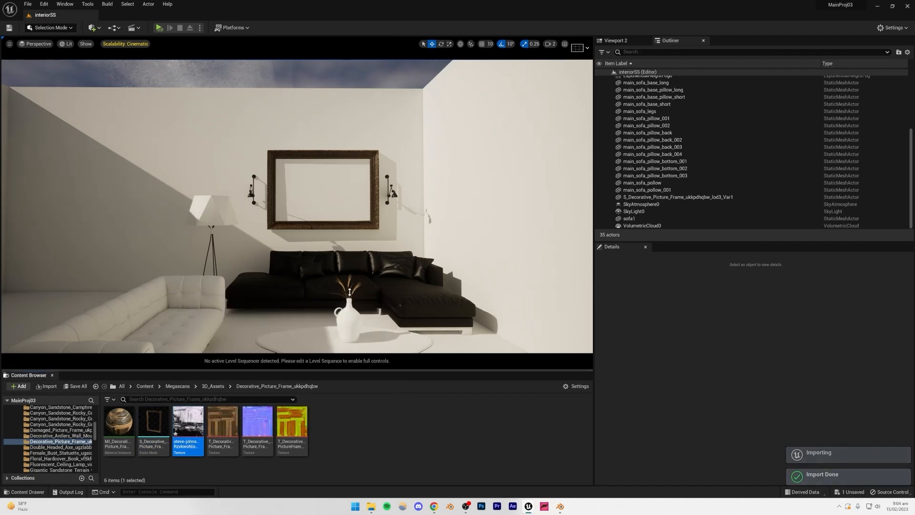
Step: Add a cube to the level near the picture frame on the back wall
key(w)
right_drag(349, 289, 355, 229)
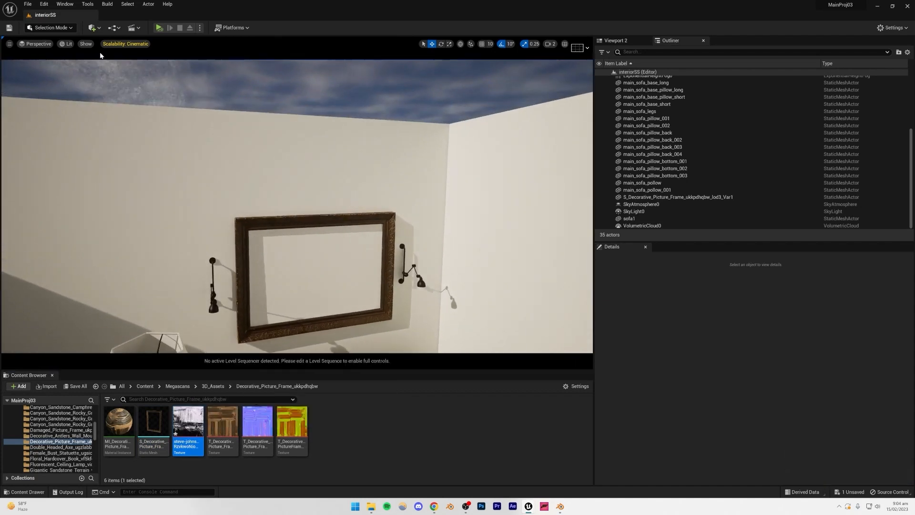
click(93, 27)
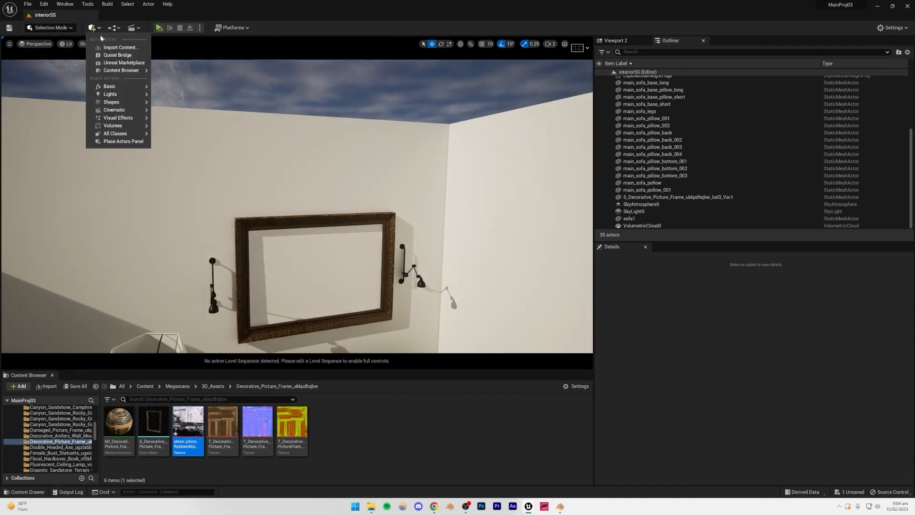
mouse_move(145, 105)
click(178, 106)
mouse_move(306, 199)
right_down()
mouse_move(316, 236)
mouse_move(306, 199)
right_up()
key(w)
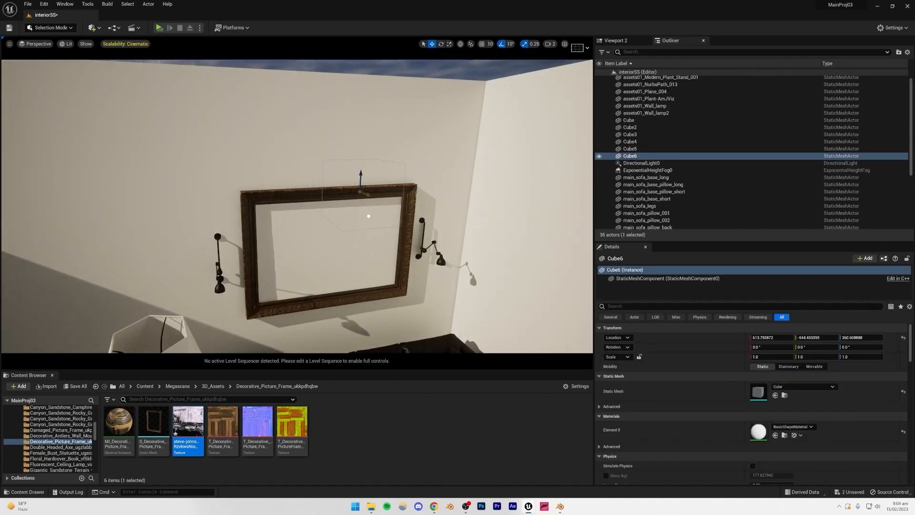
Step: Fit the cube inside the picture frame opening as a canvas and apply the imported painting texture to it
drag(369, 216, 335, 200)
right_drag(336, 200, 321, 185)
key(d)
drag(314, 208, 368, 259)
click(449, 44)
mouse_move(313, 244)
mouse_down()
mouse_move(312, 224)
mouse_move(313, 249)
mouse_up()
click(432, 44)
drag(189, 421, 282, 285)
key(Escape)
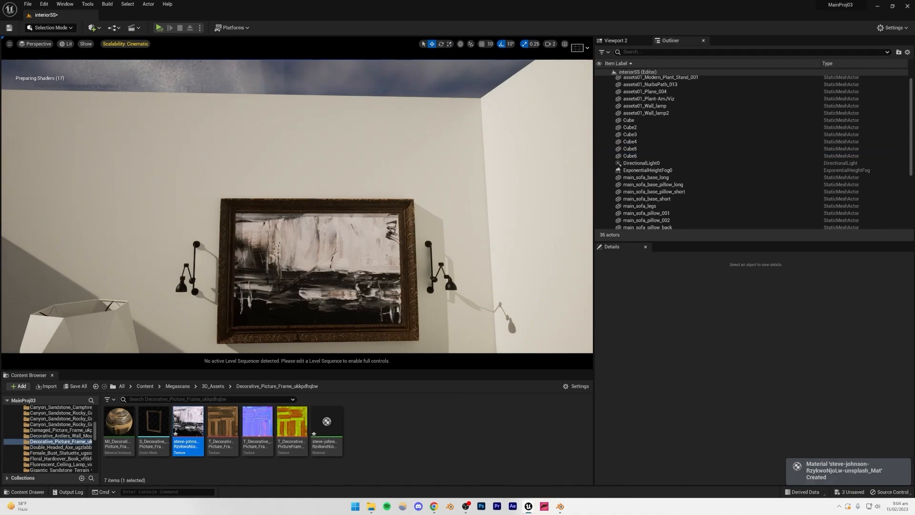
Step: Examine the framed painting on the back wall together with the rest of the living room from several distances and angles
key(w)
mouse_move(281, 285)
right_down()
mouse_move(305, 305)
mouse_move(305, 291)
mouse_move(195, 289)
mouse_move(267, 281)
mouse_move(257, 303)
mouse_move(246, 300)
mouse_move(316, 298)
right_up()
key(s)
key(s)
key(s)
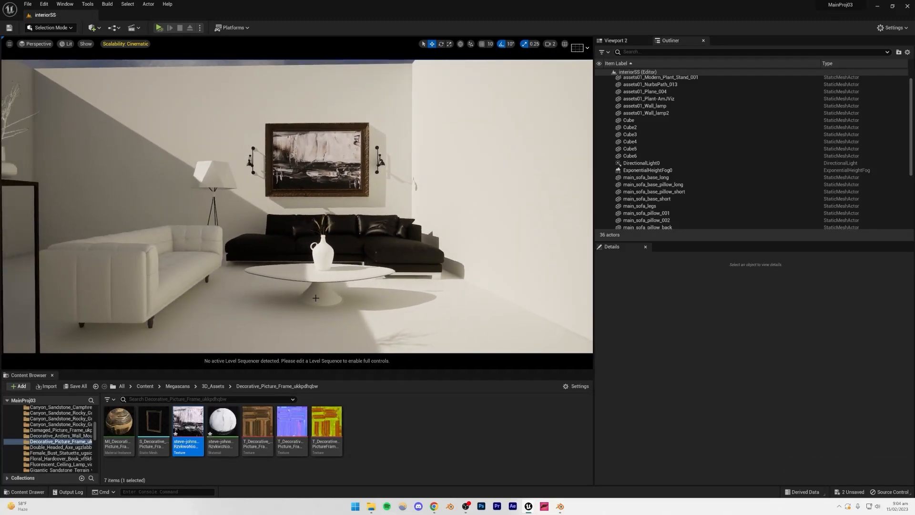
click(327, 197)
right_drag(305, 152, 295, 98)
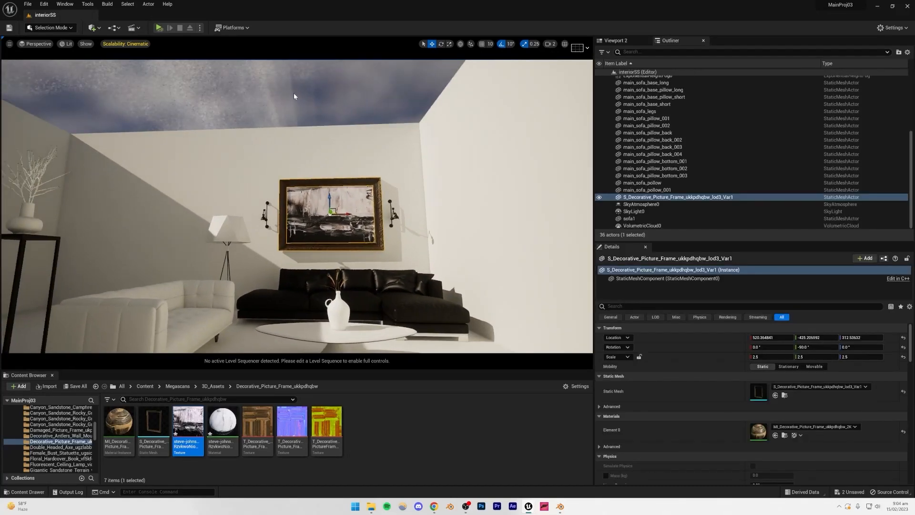
click(295, 103)
key(a)
right_drag(302, 153, 297, 207)
key(s)
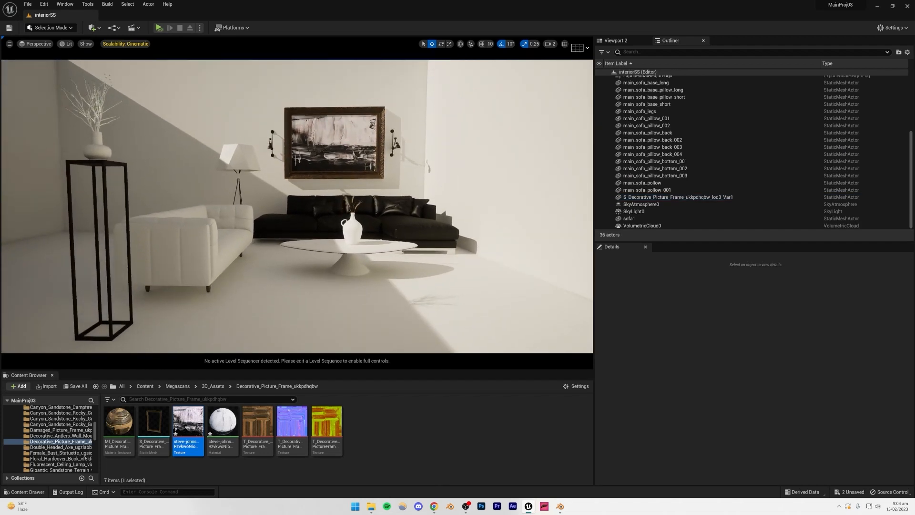
key(d)
right_drag(345, 185, 344, 167)
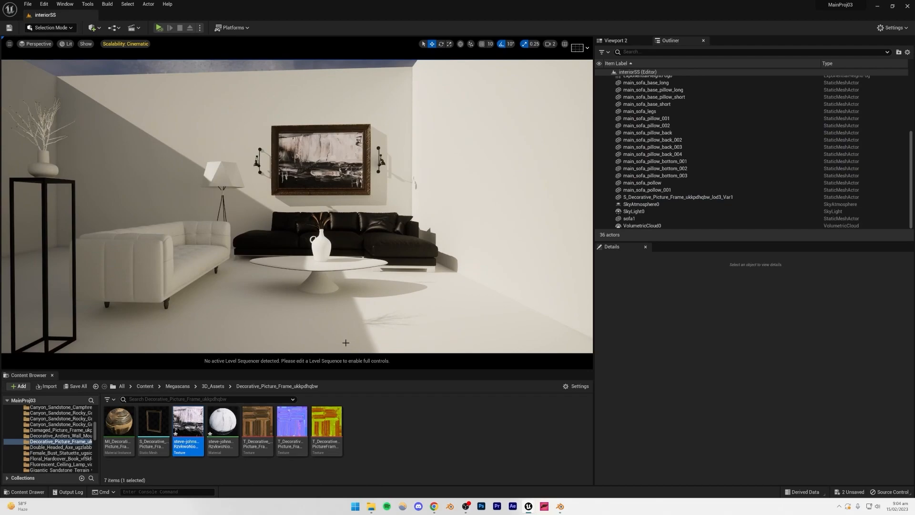
Step: Switch to Chrome to check the Pinterest living room reference image and return to the Unreal Editor
click(434, 506)
click(137, 3)
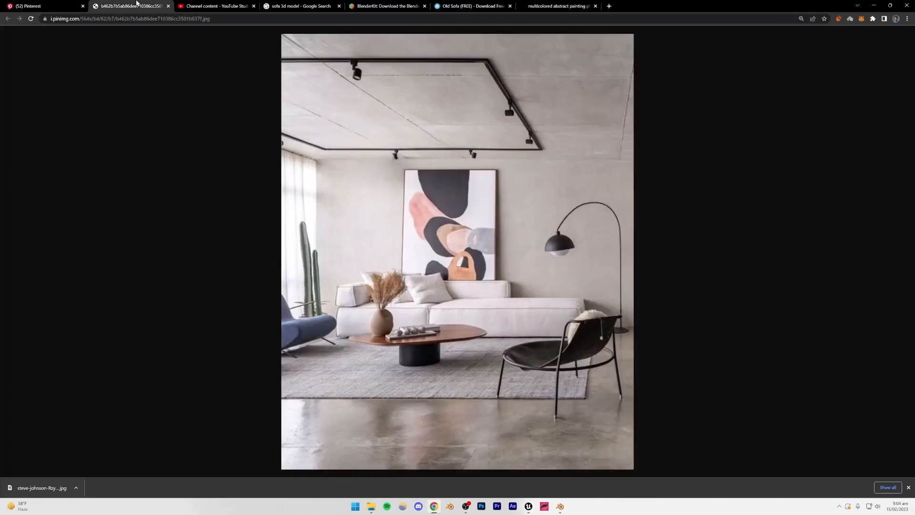
mouse_move(525, 511)
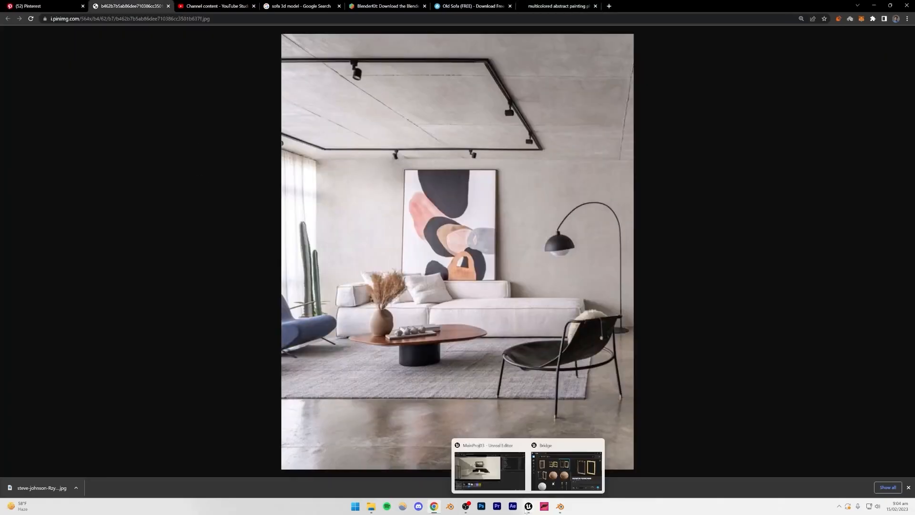
click(507, 478)
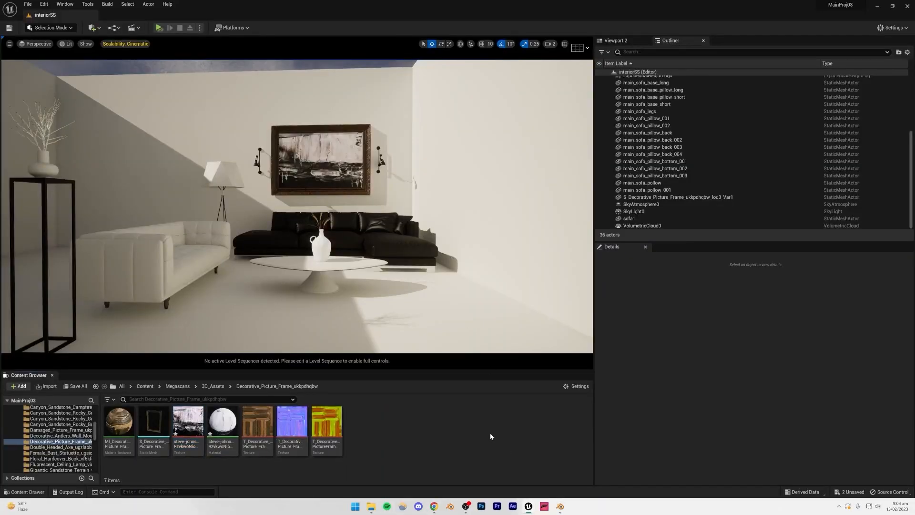
Step: Close the Bridge window and return to the living room level in the Unreal Editor
mouse_move(560, 506)
click(562, 469)
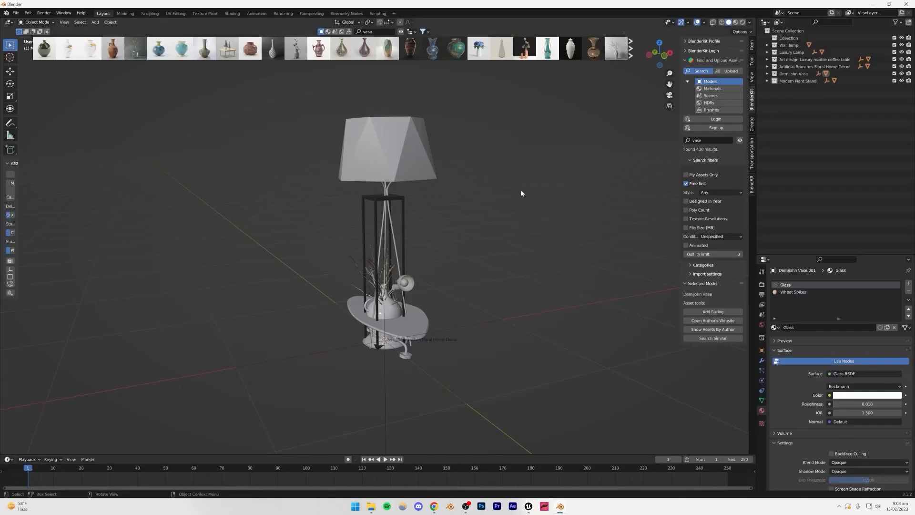
mouse_move(530, 508)
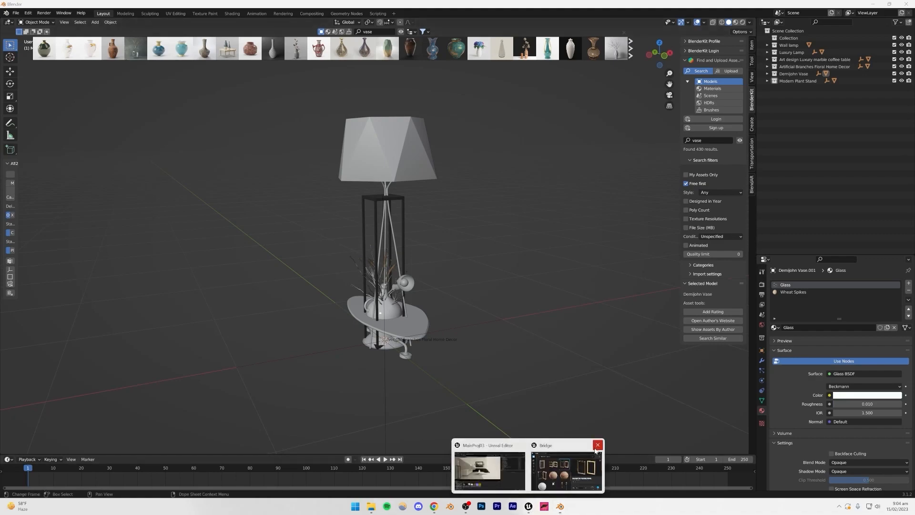
click(597, 444)
click(520, 470)
right_drag(460, 176, 341, 87)
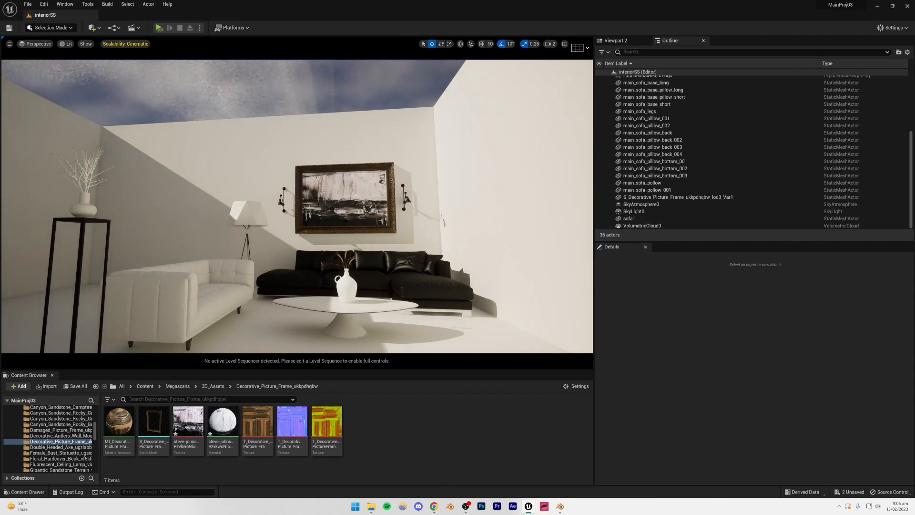
right_drag(353, 246, 341, 303)
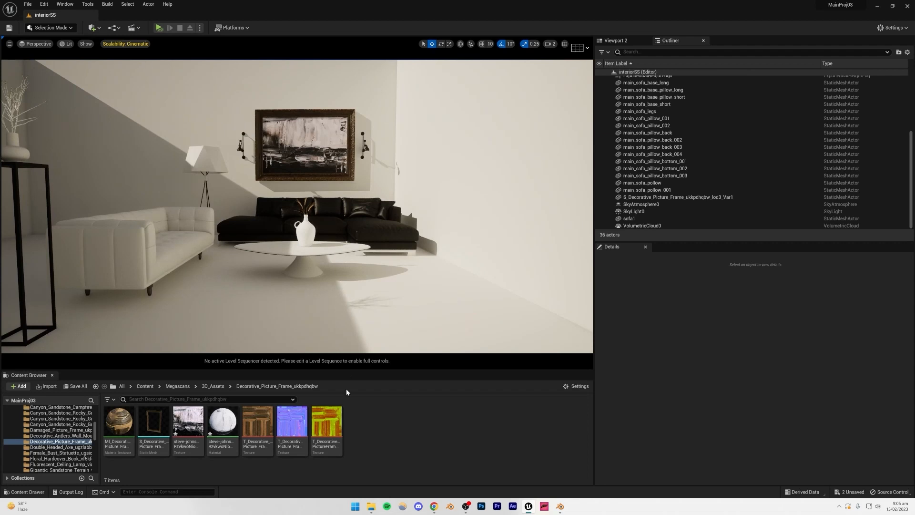
Step: Launch the Epic Games Launcher and save all modified content in the Unreal project
click(355, 506)
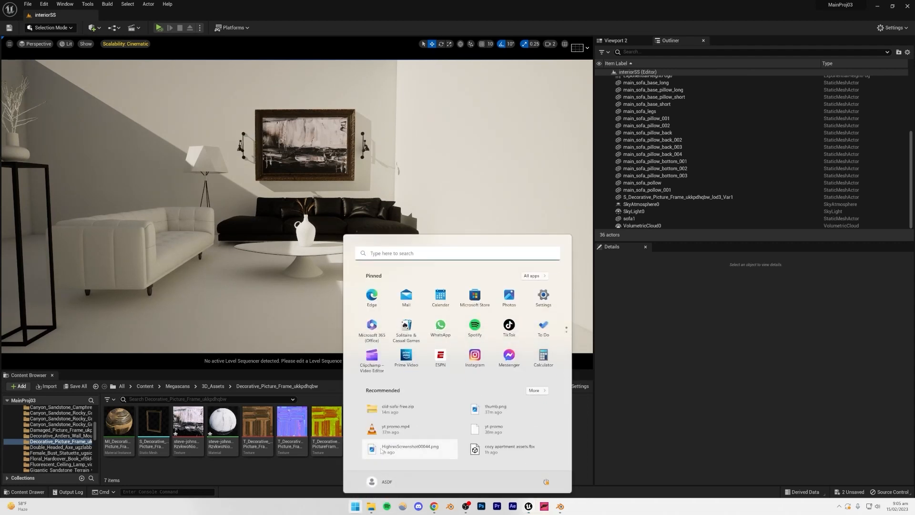
text(epp)
key(BackSpace)
text(i)
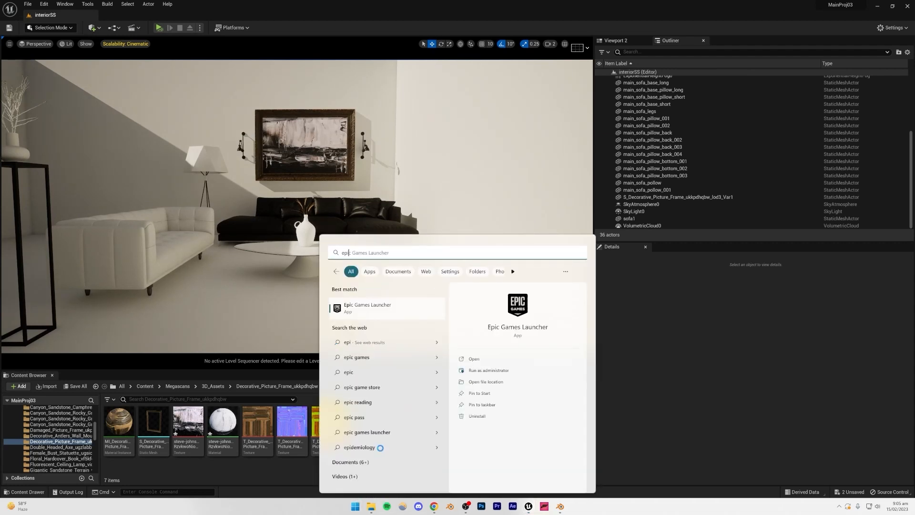
click(377, 308)
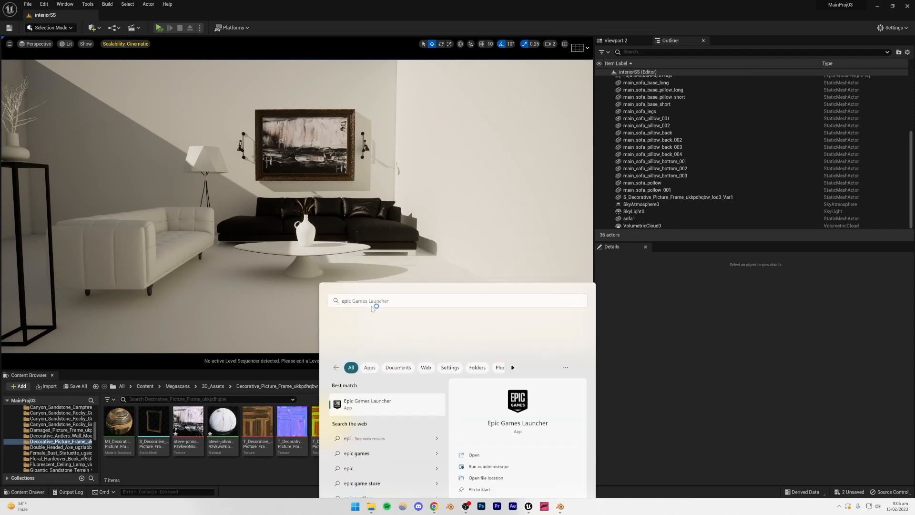
click(75, 386)
click(511, 334)
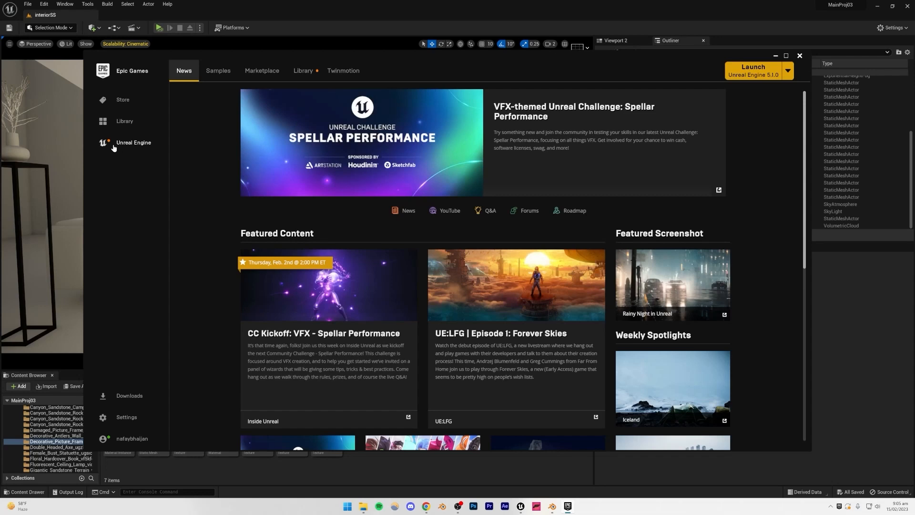
Step: Search the Unreal Engine Marketplace for "chairs and tables" and limit the results to free products
click(259, 72)
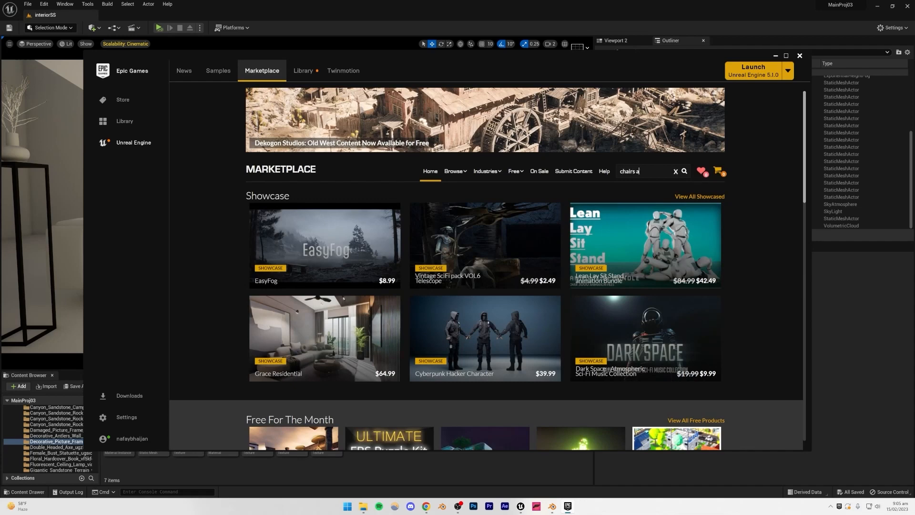
key(Return)
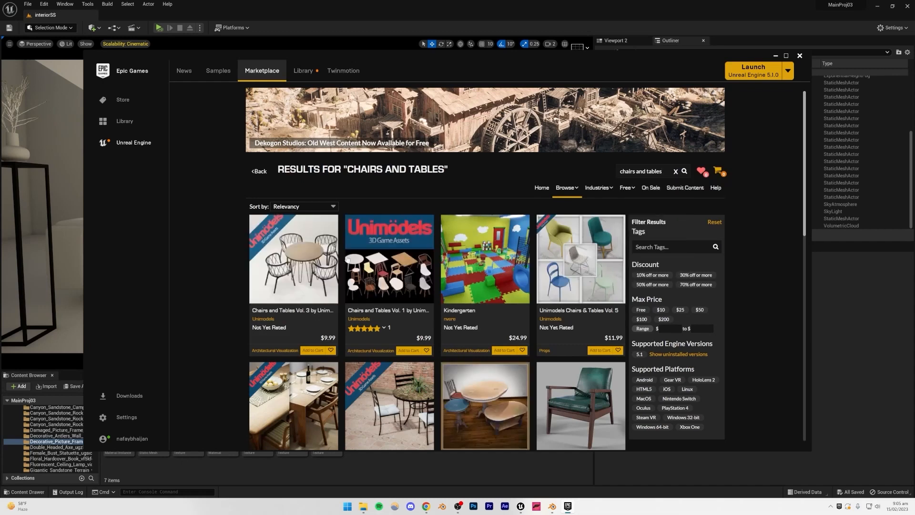
click(640, 310)
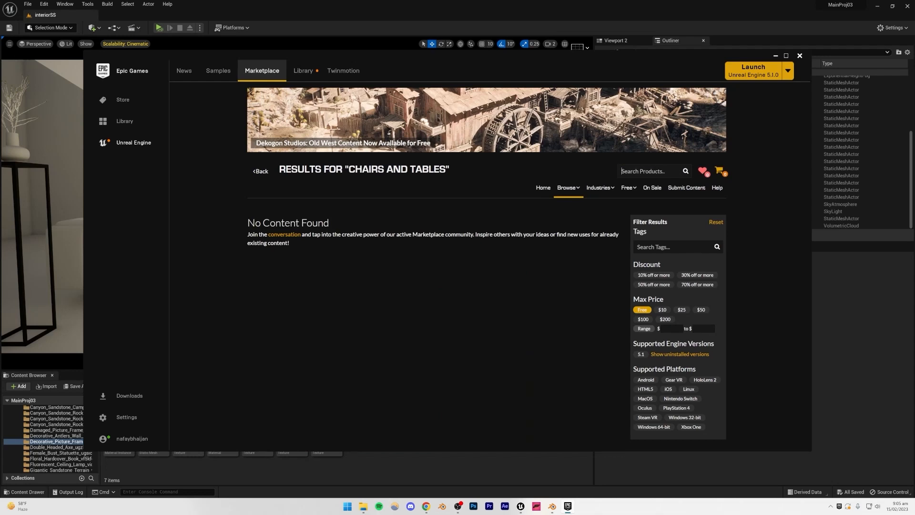
Step: Search the Marketplace for free "chair" products and open Twinmotion Chairs & Tables Pack 1
text(ir)
key(Return)
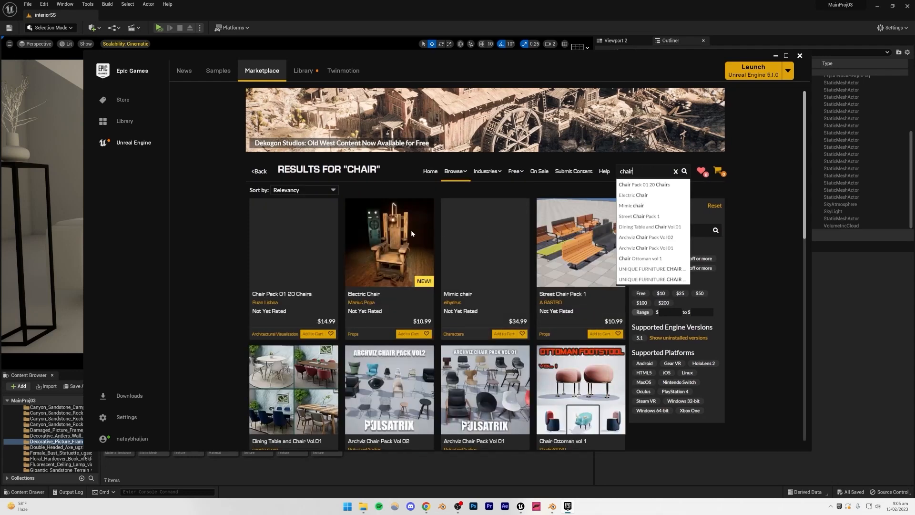
click(642, 293)
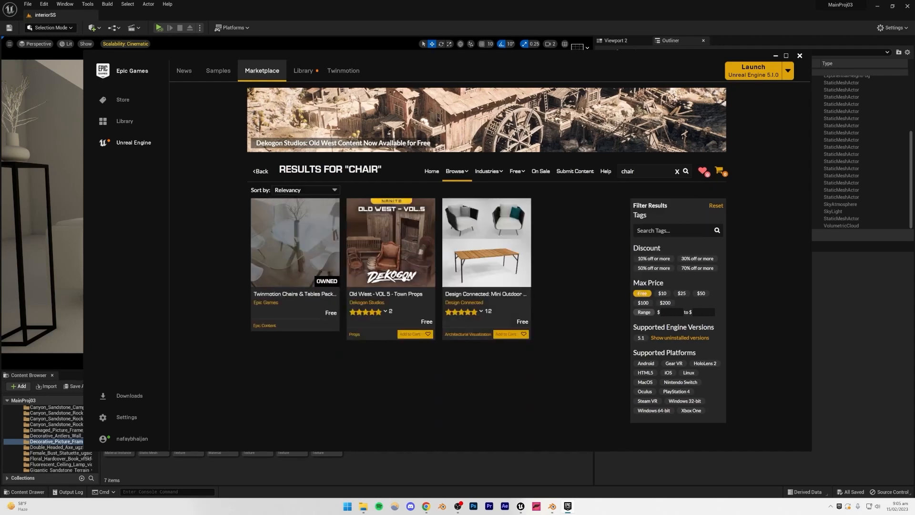
click(296, 245)
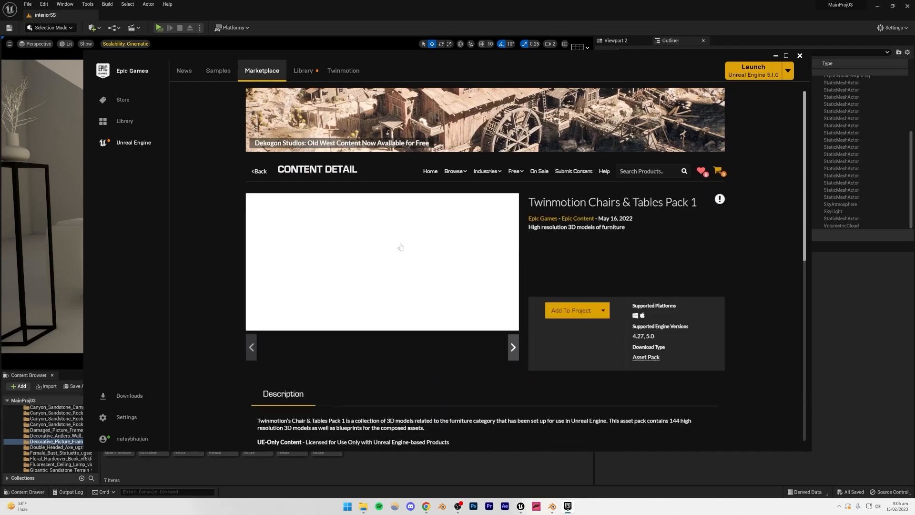
Step: Look through the preview images of Twinmotion Chairs & Tables Pack 1
drag(529, 202, 696, 202)
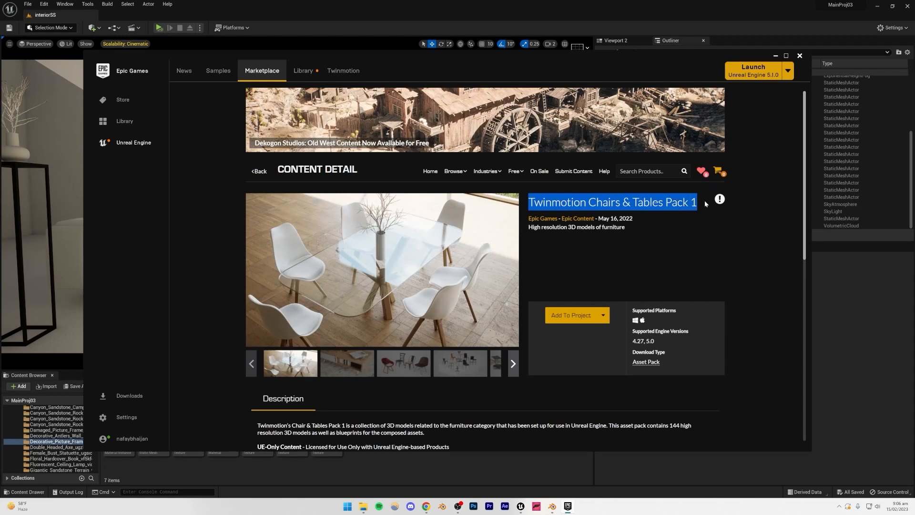
click(473, 300)
click(347, 363)
click(400, 367)
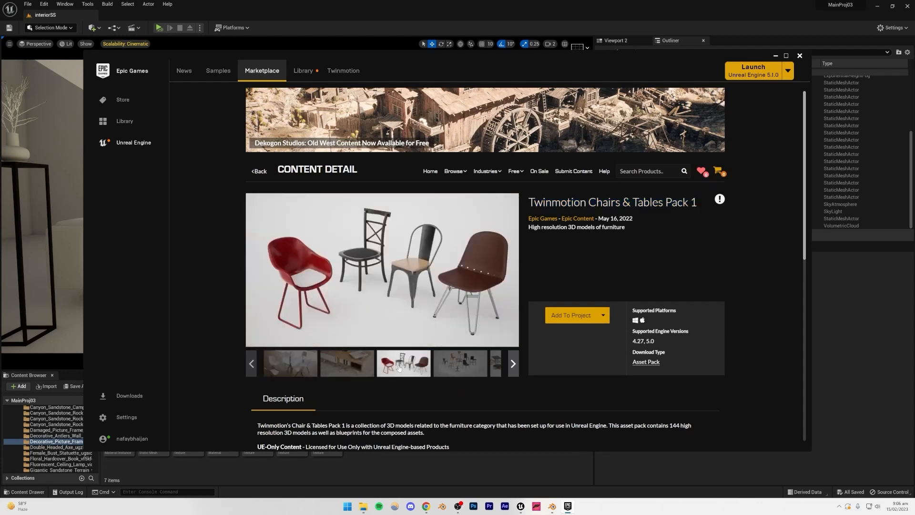
click(468, 363)
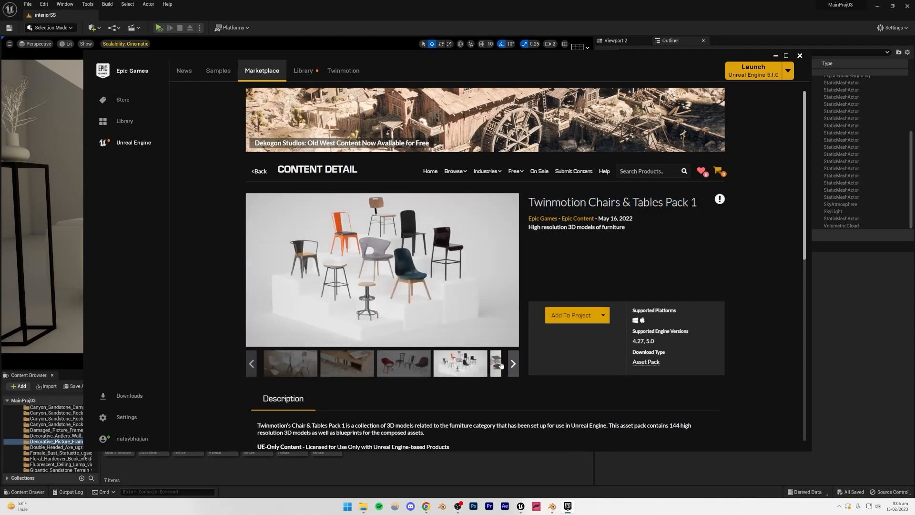
click(497, 364)
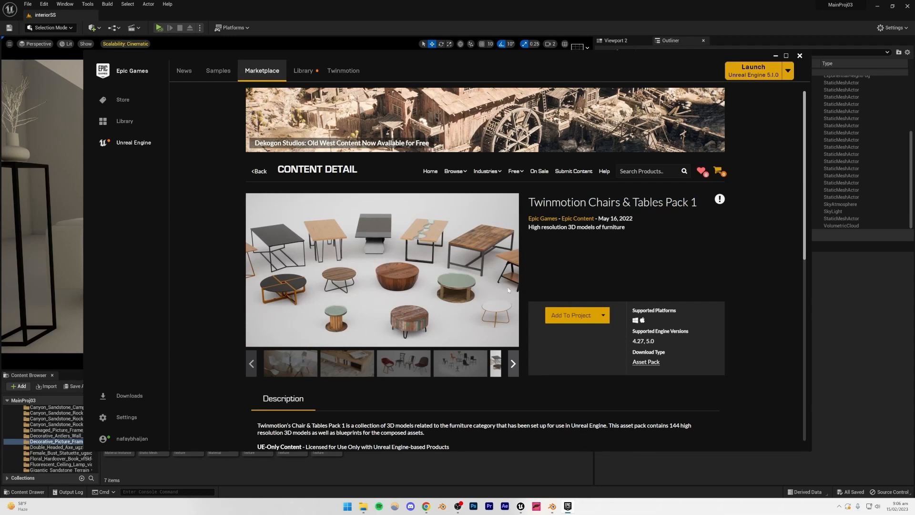
Step: Add Twinmotion Chairs & Tables Pack 1 to the MainProj03 project, showing all projects and choosing version 5.0
click(577, 316)
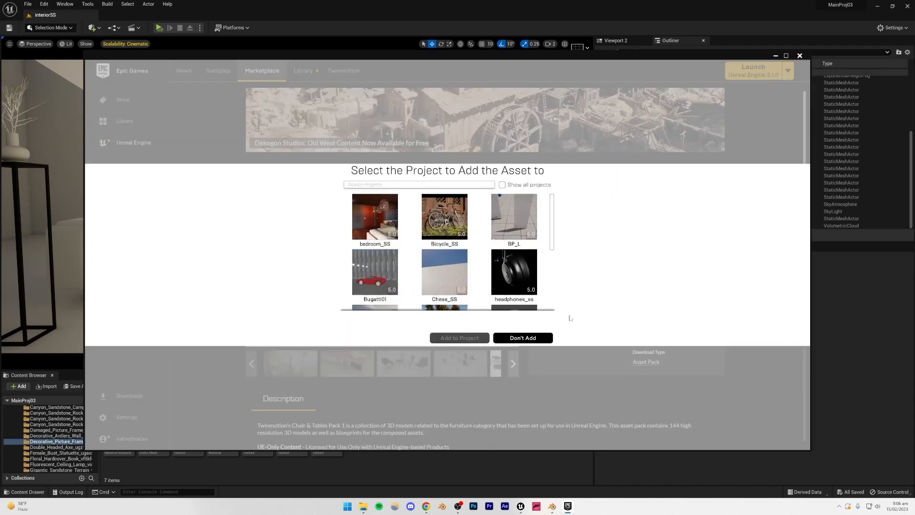
click(502, 185)
scroll(417, 269, down, 2)
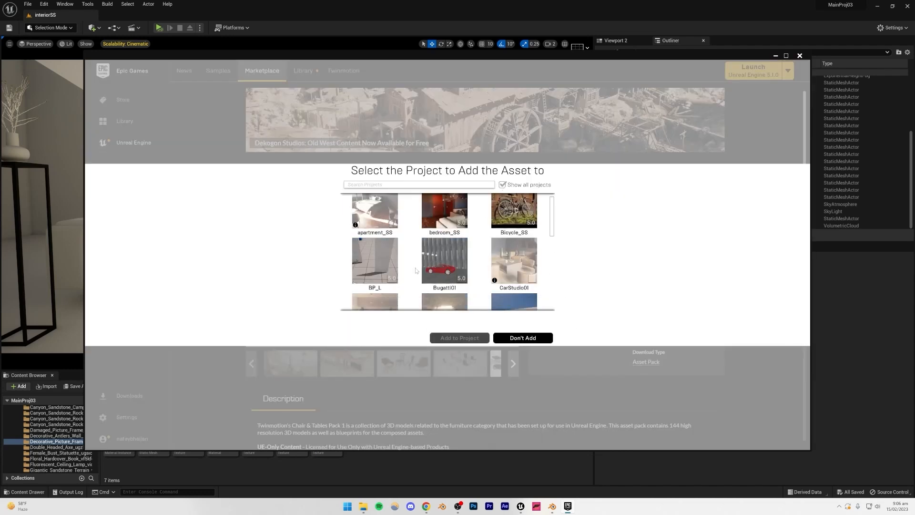
scroll(417, 269, down, 1)
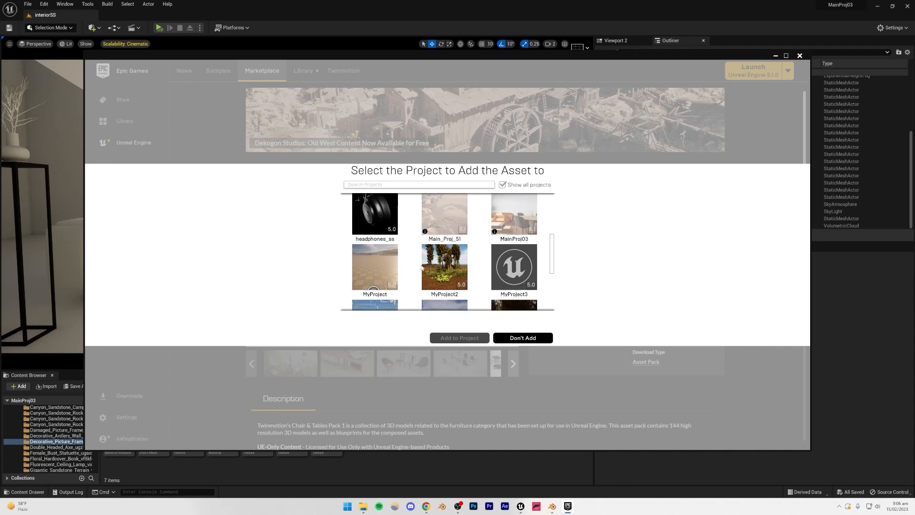
click(514, 215)
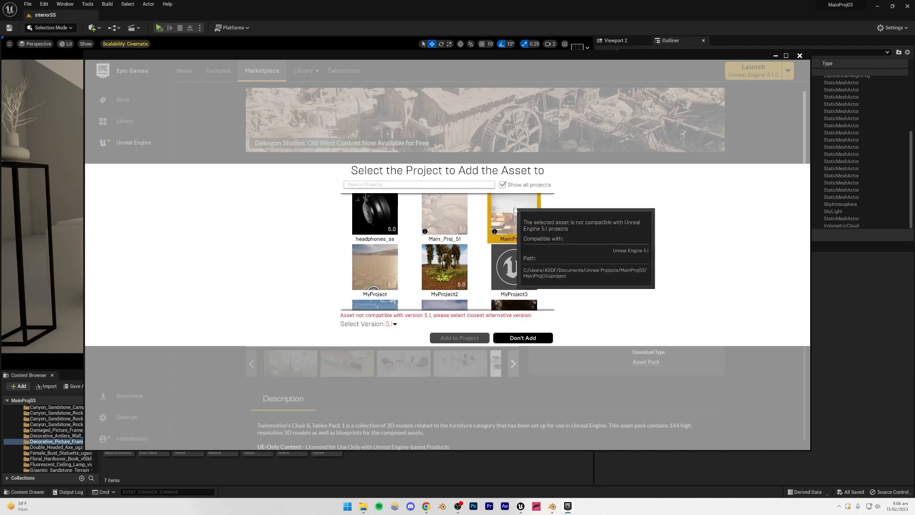
click(391, 324)
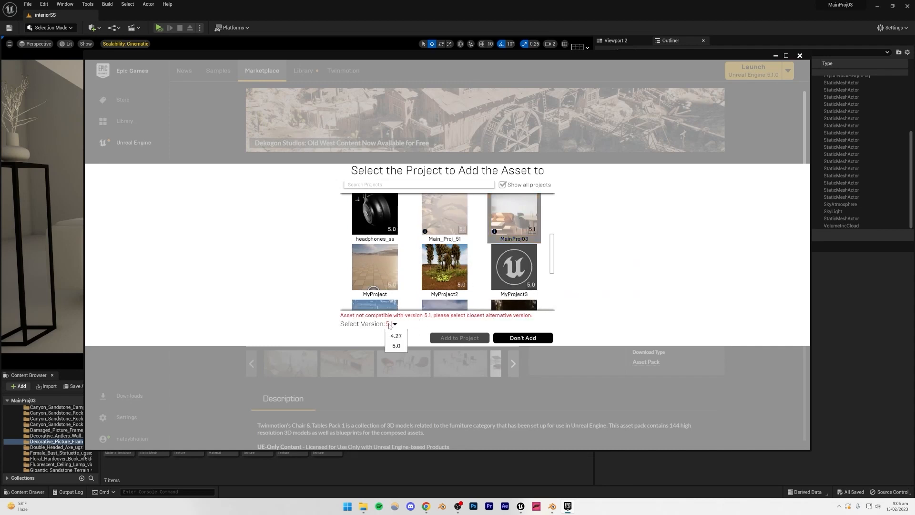
click(396, 346)
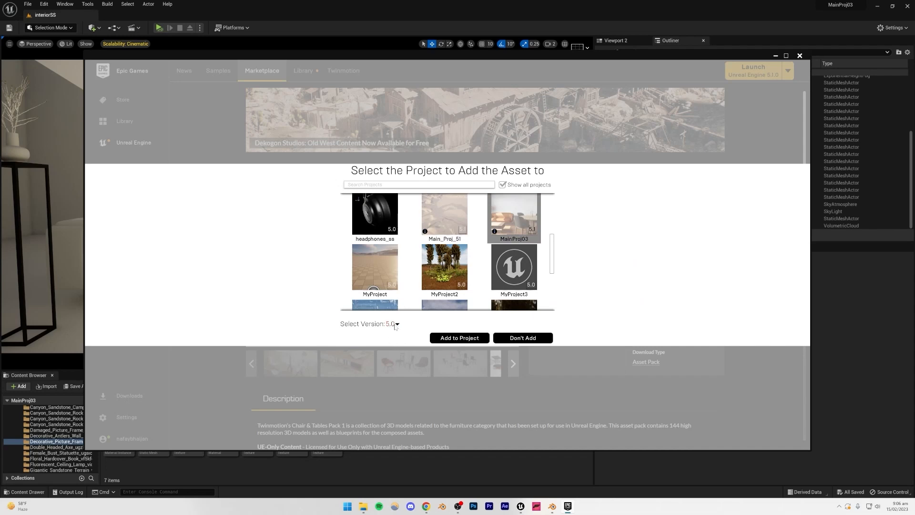
click(455, 338)
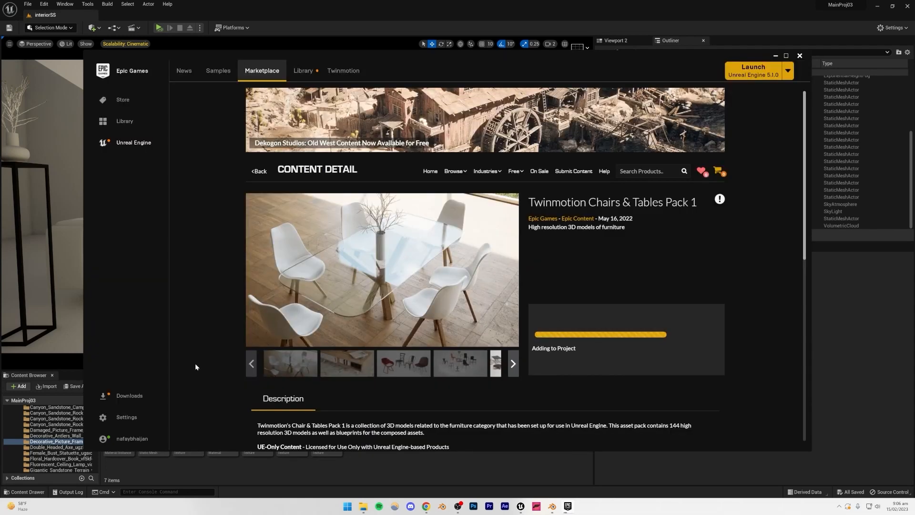
Step: Switch back to Unreal Engine and open the TMChairsAndTablesPack1 folder in the project's content
scroll(50, 428, up, 12)
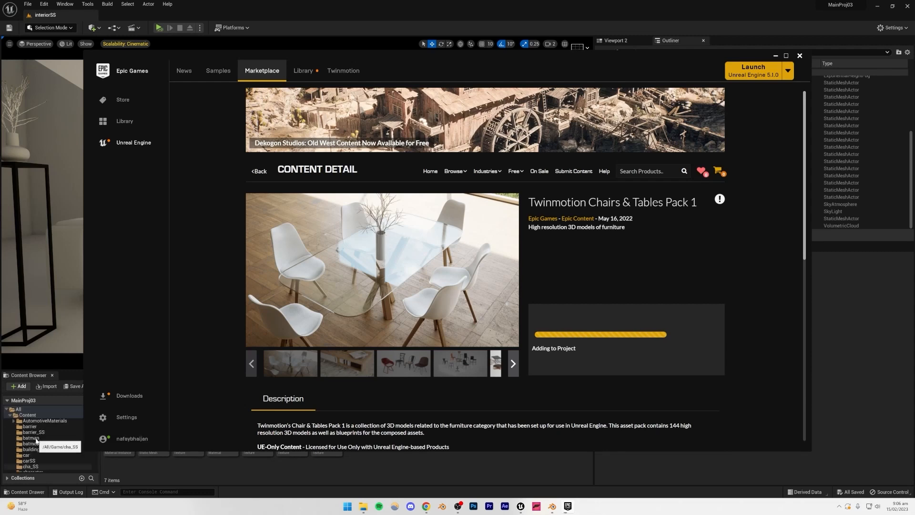
click(39, 429)
click(38, 427)
scroll(47, 434, down, 4)
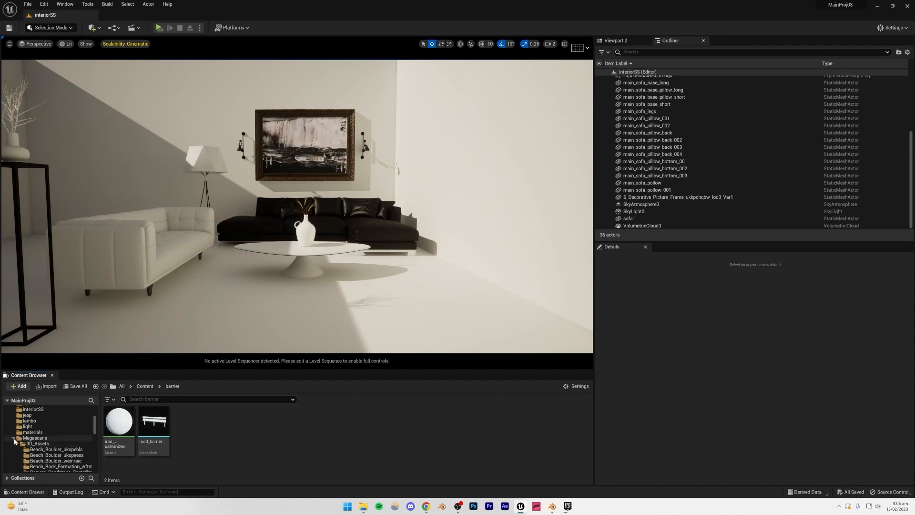
scroll(50, 440, down, 4)
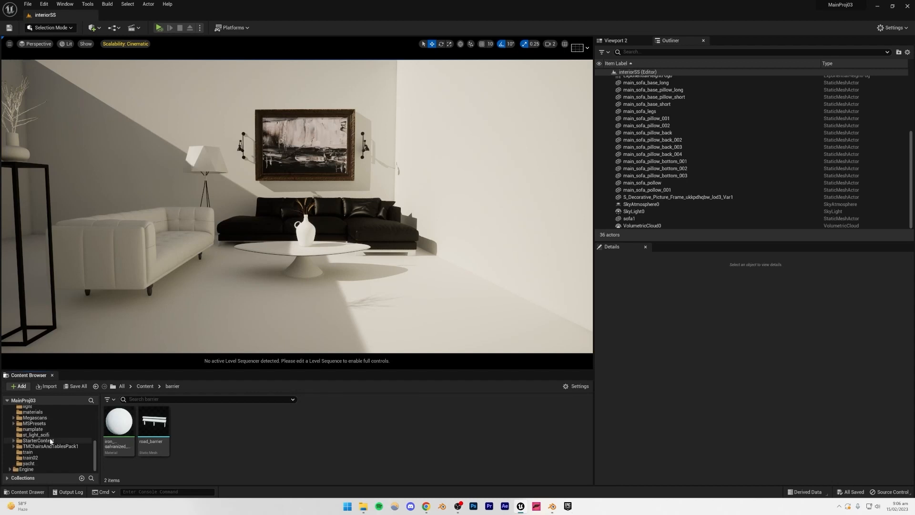
click(48, 446)
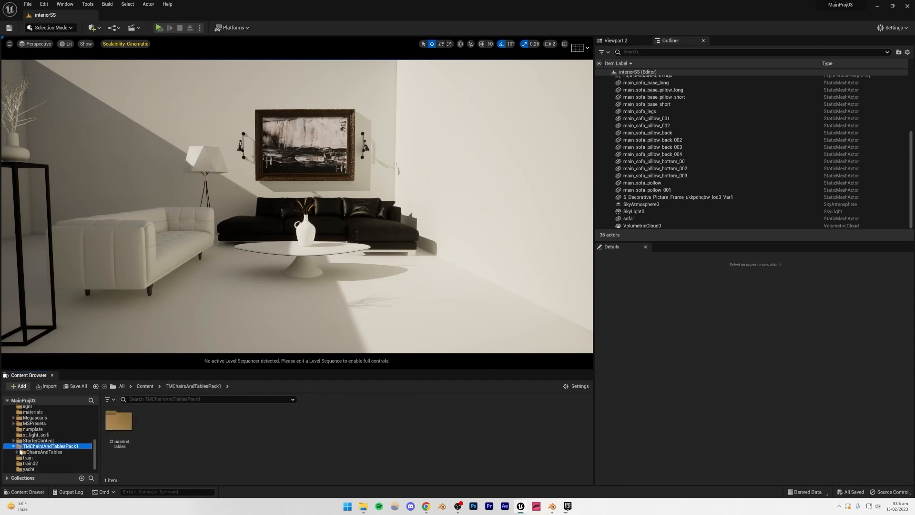
Step: Check the progress of Twinmotion Chairs & Tables in the Epic Games Launcher's library vault, and return to Unreal Engine
click(567, 506)
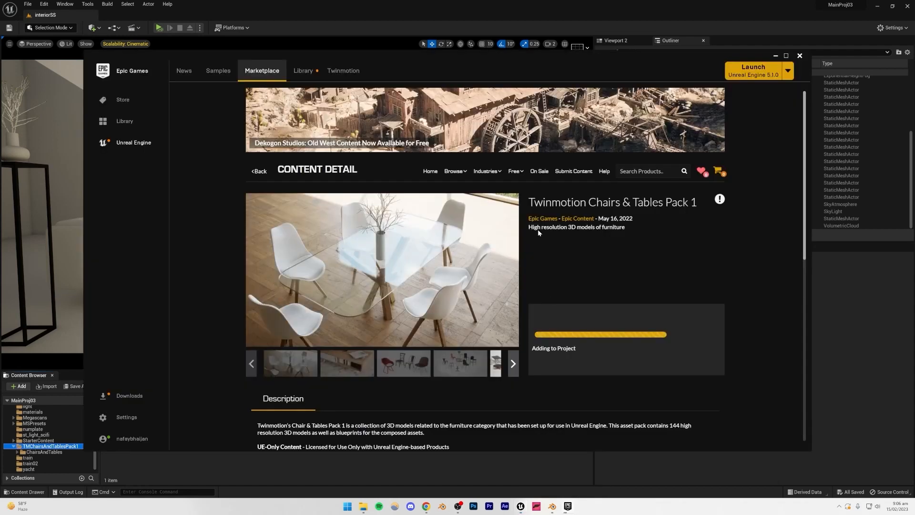
click(302, 71)
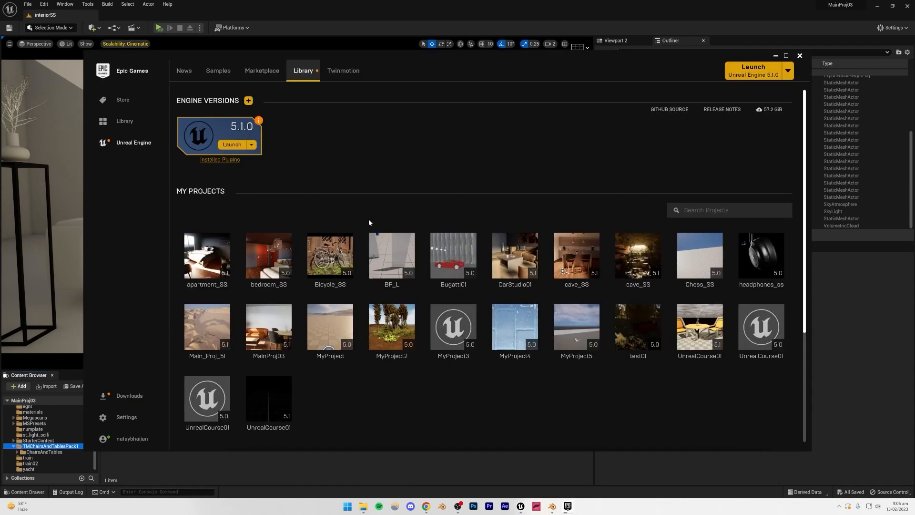
scroll(345, 295, down, 4)
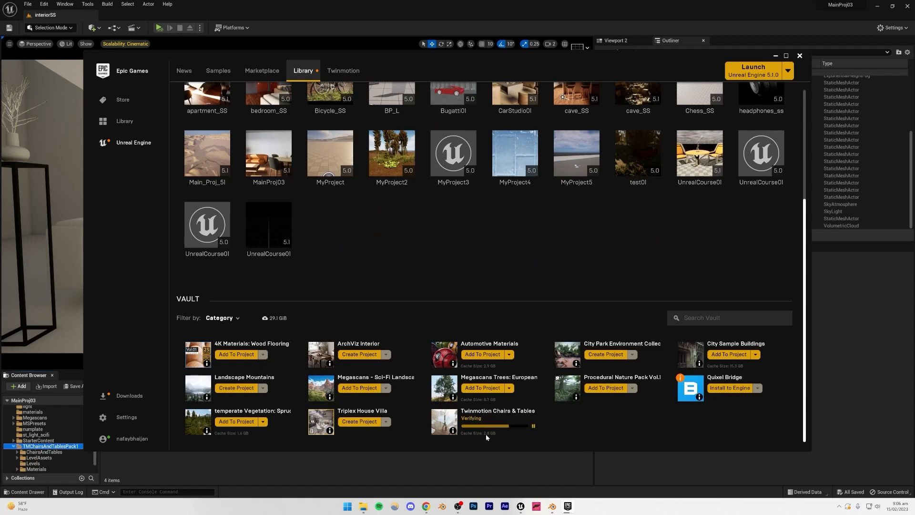
click(334, 467)
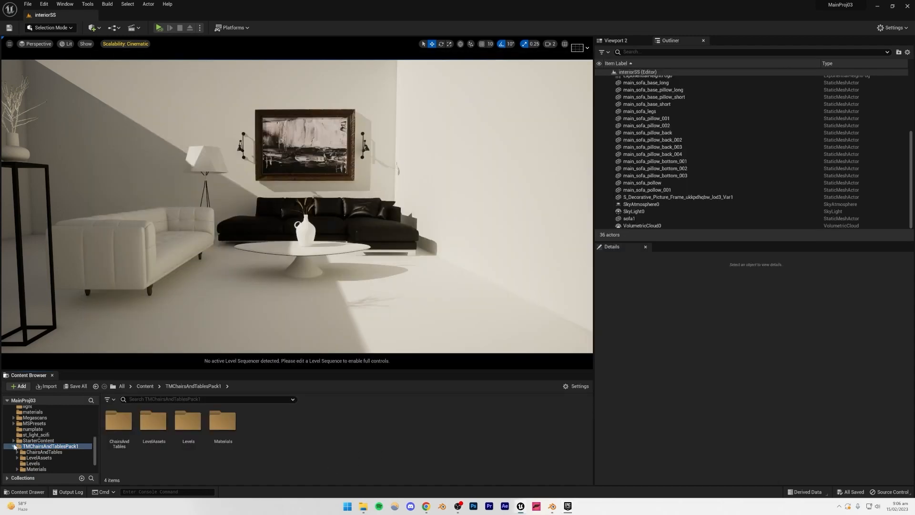
Step: Expand the ChairsAndTables and Chairs folders of TMChairsAndTablesPack1 and open the Chair01 folder
scroll(59, 435, down, 2)
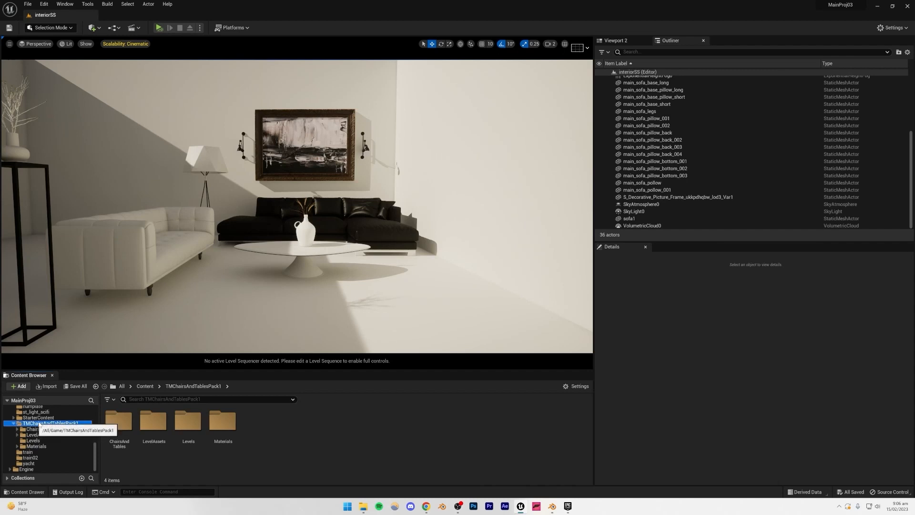
click(49, 424)
click(17, 429)
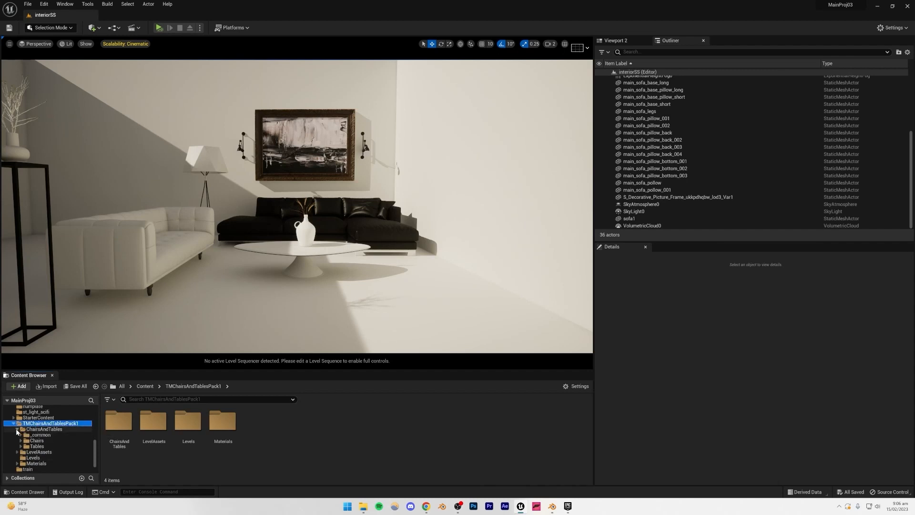
click(21, 441)
click(45, 446)
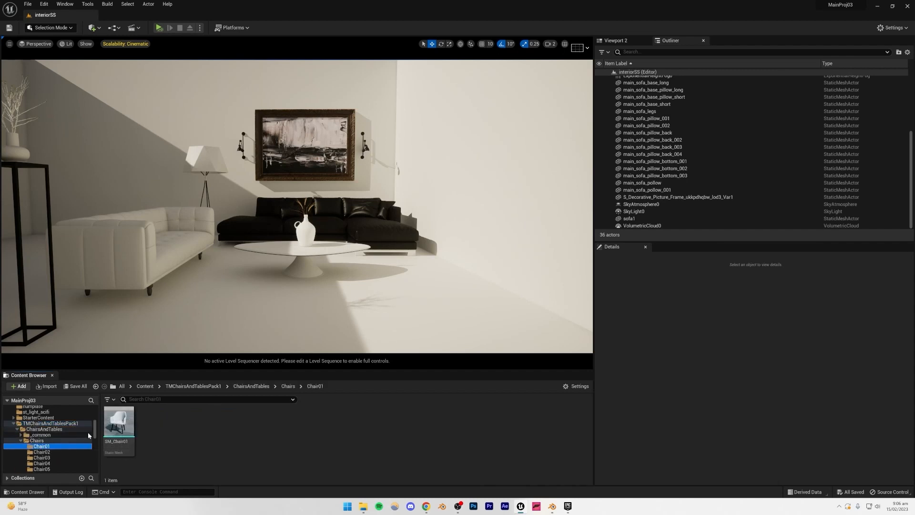
Step: Browse the chair folders up to Chair16 and place SM_Chair16 on the floor in front of the black sofa's right end
key(Down)
key(Down)
key(Down)
key(Down)
key(Down)
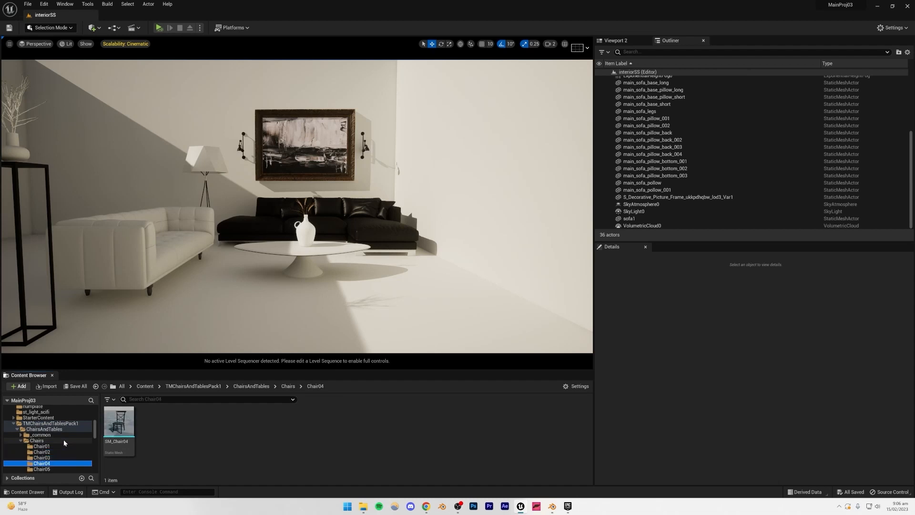
key(Down)
key(Down)
key(Down)
key(Down)
key(Down)
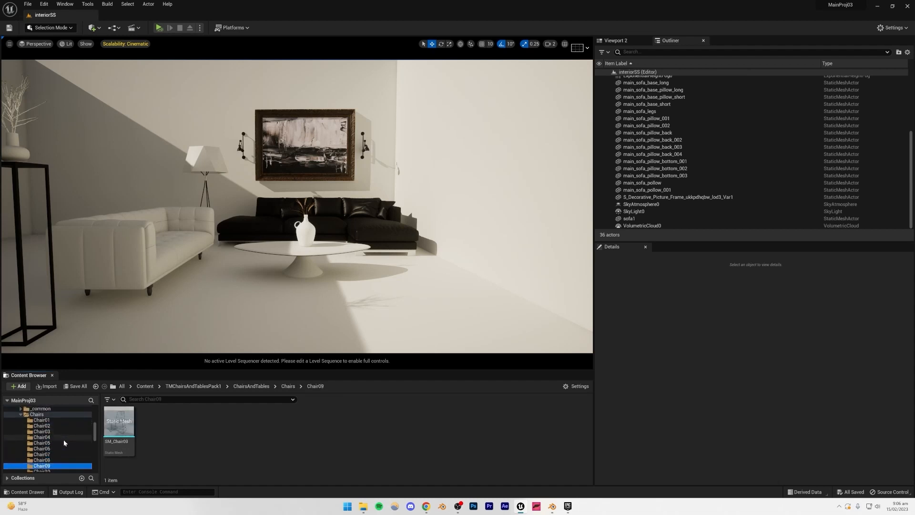
key(Down)
key(Down)
key(Down)
key(Down)
key(Down)
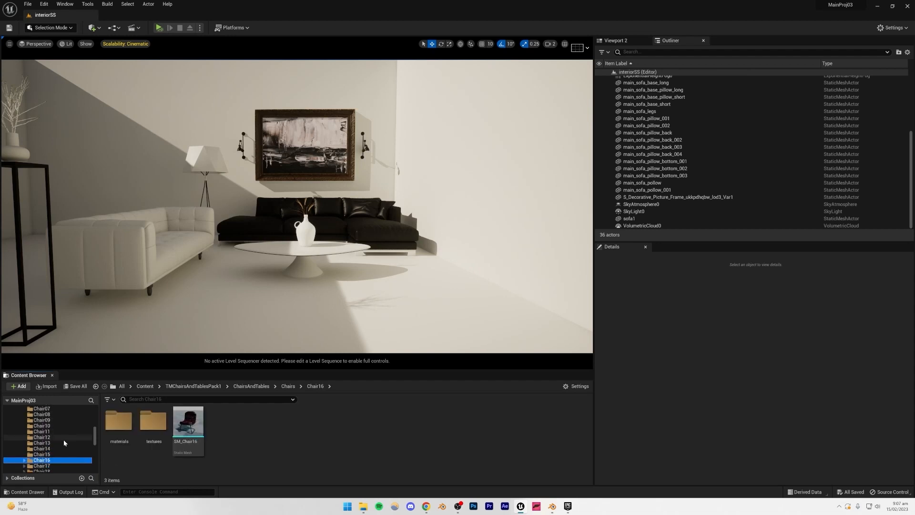
drag(188, 422, 424, 280)
click(324, 309)
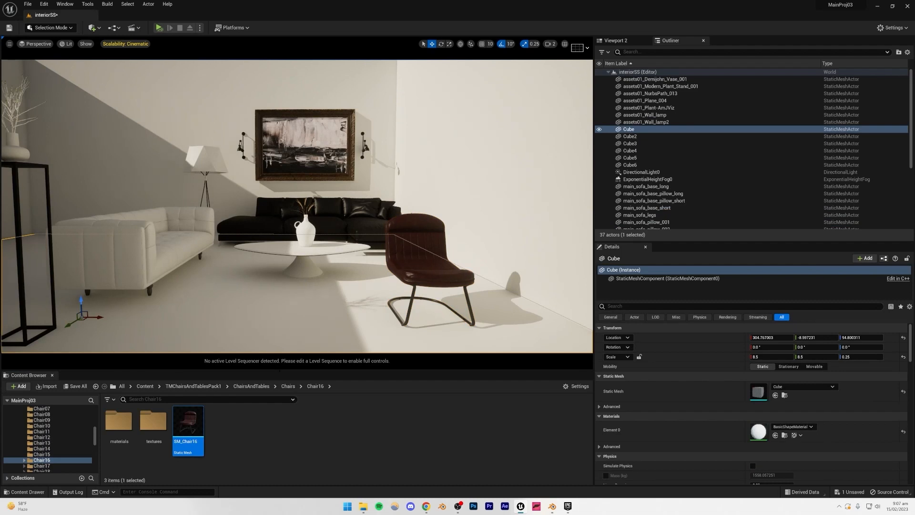
Step: Place SM_Chair18 from the Chair18 folder on the floor between the white sofa and the dark red chair
click(57, 462)
key(Down)
key(Down)
key(Down)
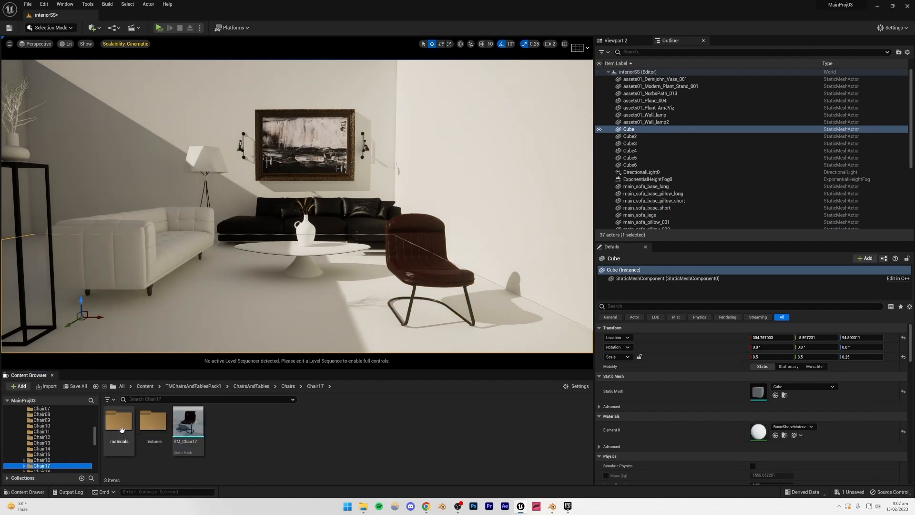
key(Up)
drag(187, 422, 333, 317)
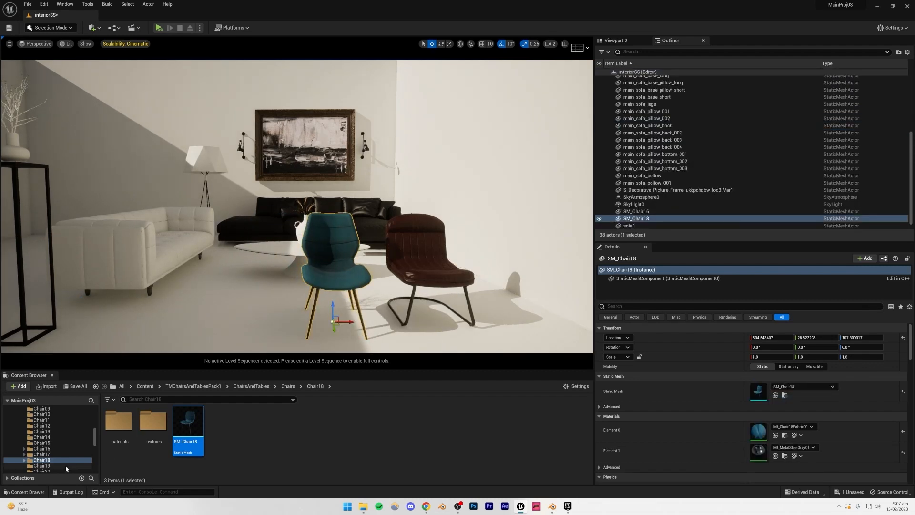
Step: Browse the chair folders from Chair19 onward and place SM_Chair30 on the floor between the white sofa and the teal chair
key(Down)
key(Down)
key(Down)
key(Down)
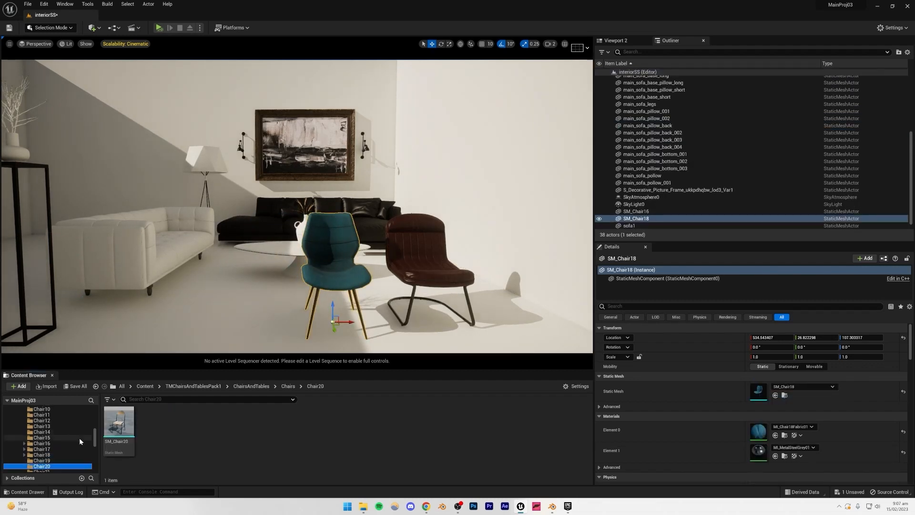
key(Down)
key(Down)
key(Down)
key(Down)
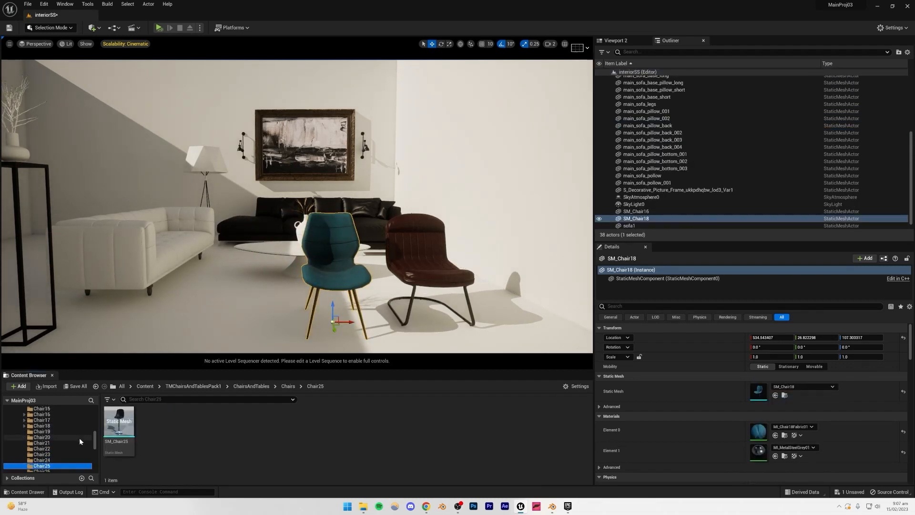
key(Down)
key(Down)
key(Down)
key(Down)
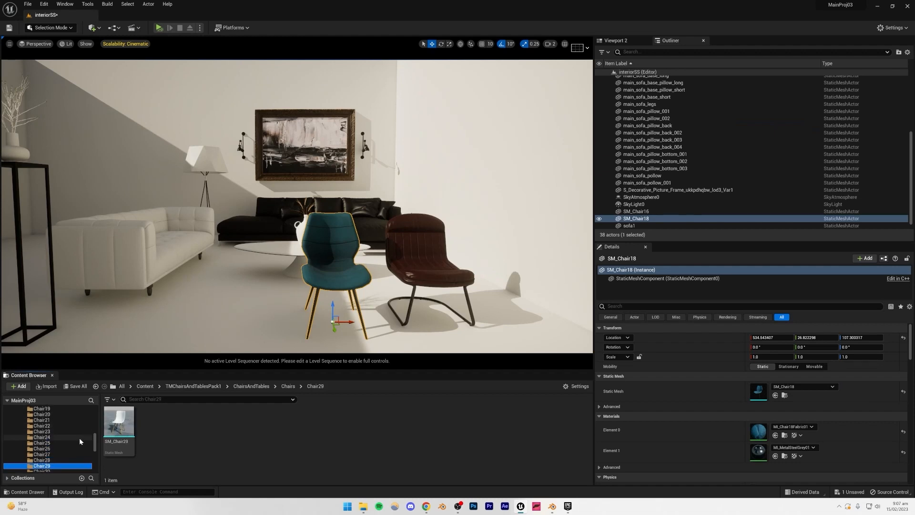
key(Down)
key(Down)
key(Up)
key(Up)
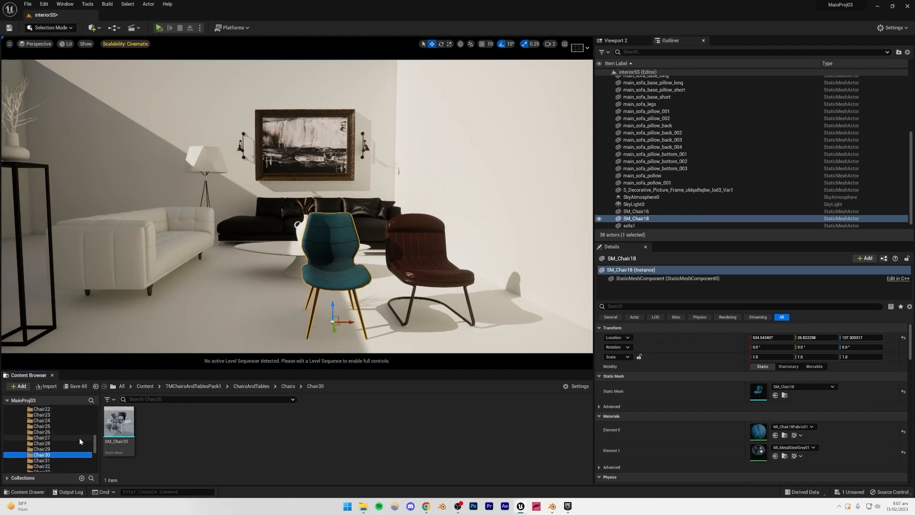
drag(118, 427, 240, 309)
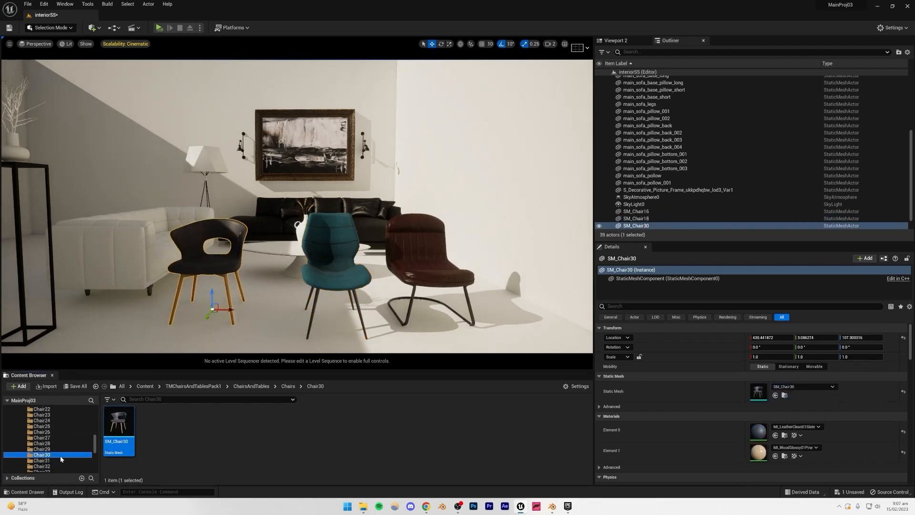
Step: Look through the remaining chair and stool folders, from Chair31 to Stool08
key(Down)
key(Down)
key(Down)
key(Down)
key(Down)
key(Down)
key(Down)
key(Down)
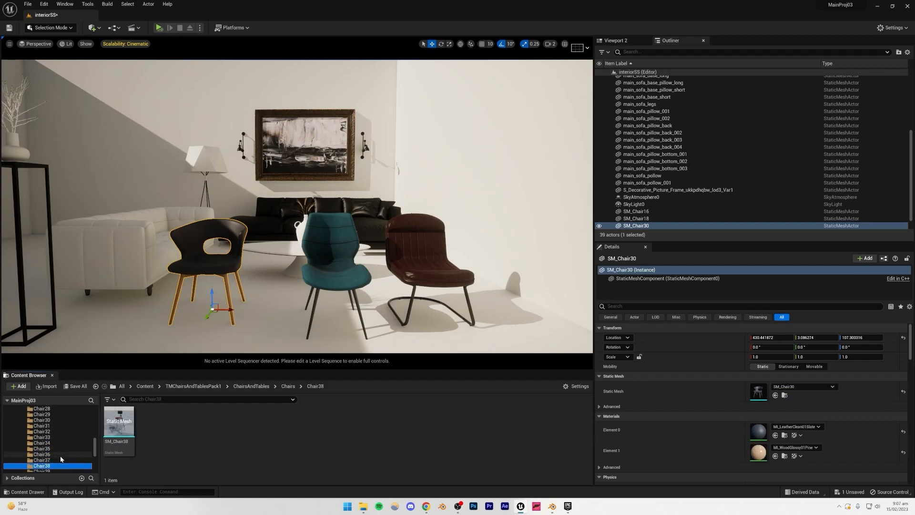
key(Down)
key(Down)
key(Down)
key(Down)
key(Down)
key(Down)
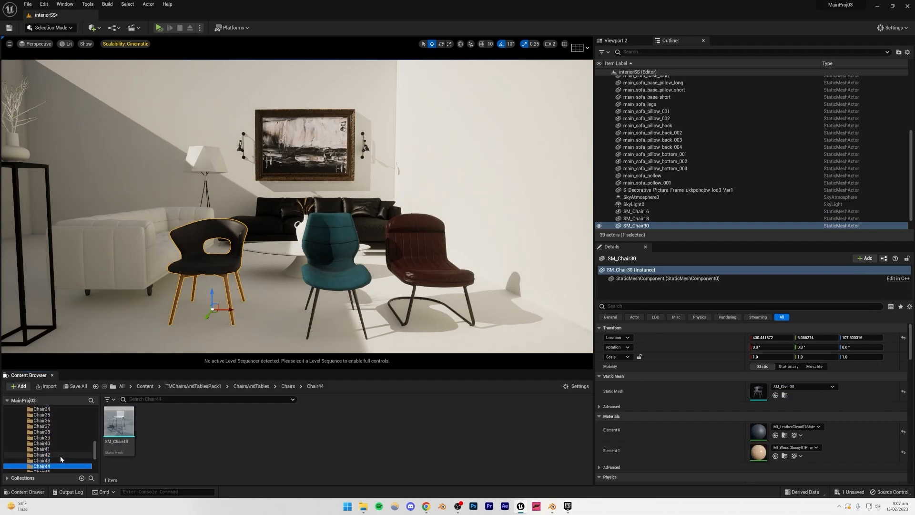
key(Down)
key(Down)
key(Down)
key(Down)
key(Down)
key(Down)
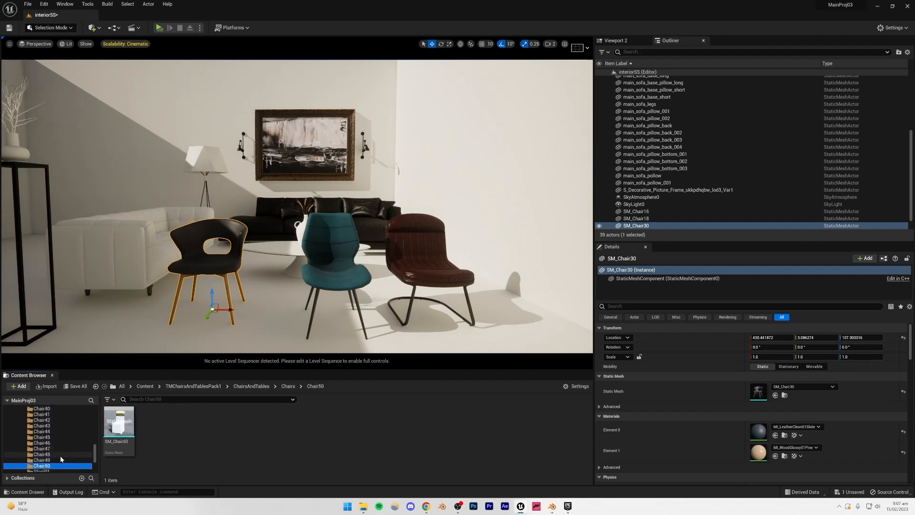
key(Down)
key(Down)
key(Down)
key(Down)
key(Down)
key(Down)
key(Down)
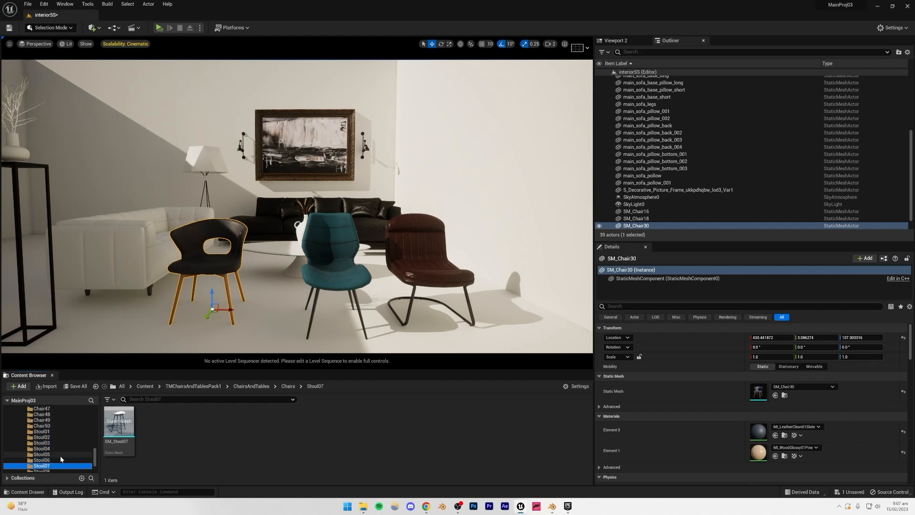
key(Down)
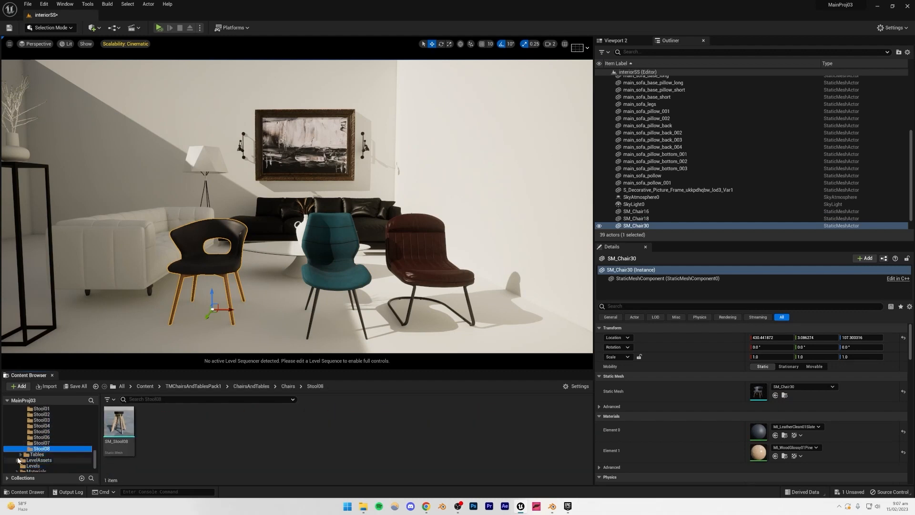
Step: Look through the table folders of the chairs and tables pack, from TableDining01 to TableDining33 and on to the TableLow folders
click(20, 454)
key(Down)
key(Down)
key(Down)
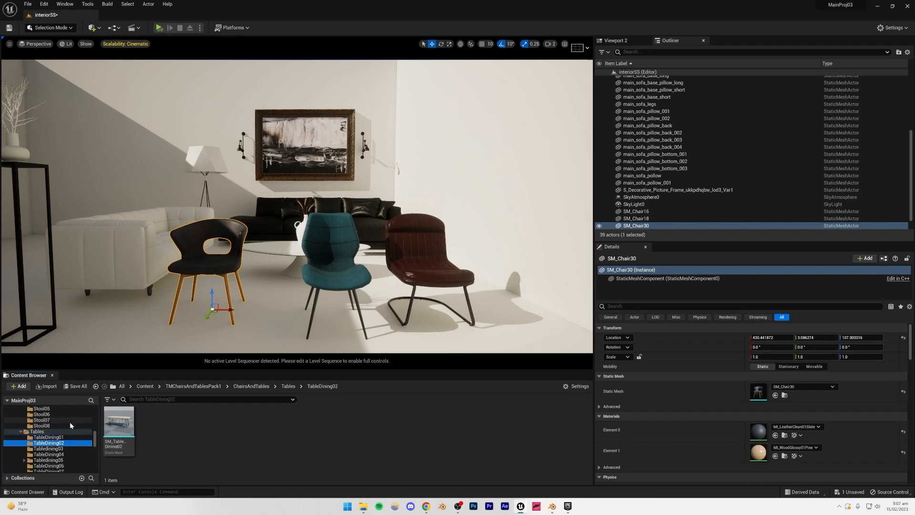
key(Down)
right_drag(231, 285, 127, 199)
click(54, 448)
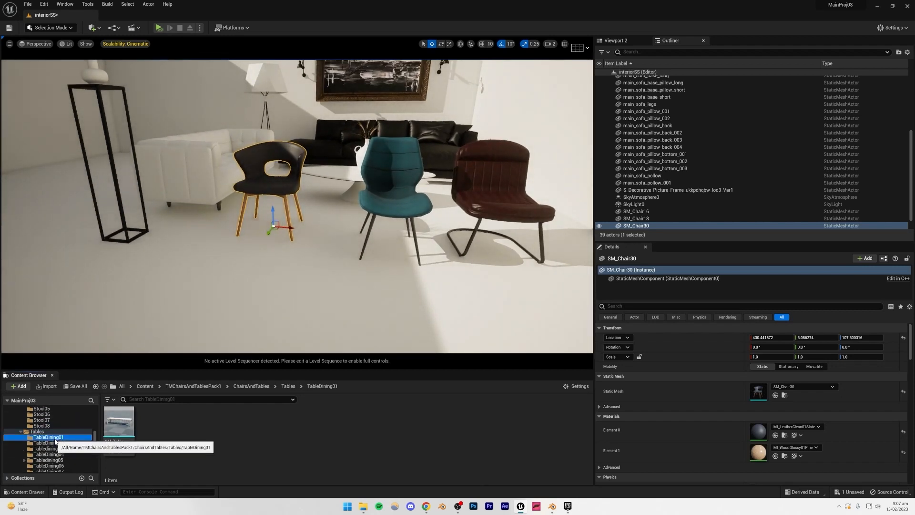
key(Down)
key(Down)
key(Down)
key(Down)
key(Down)
key(Down)
key(Down)
key(Down)
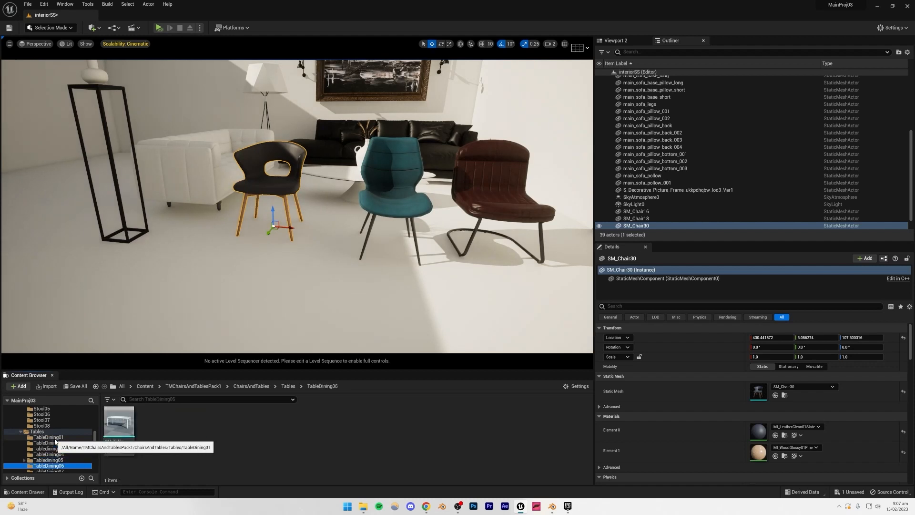
key(Down)
key(Down)
key(Down)
key(Down)
key(Down)
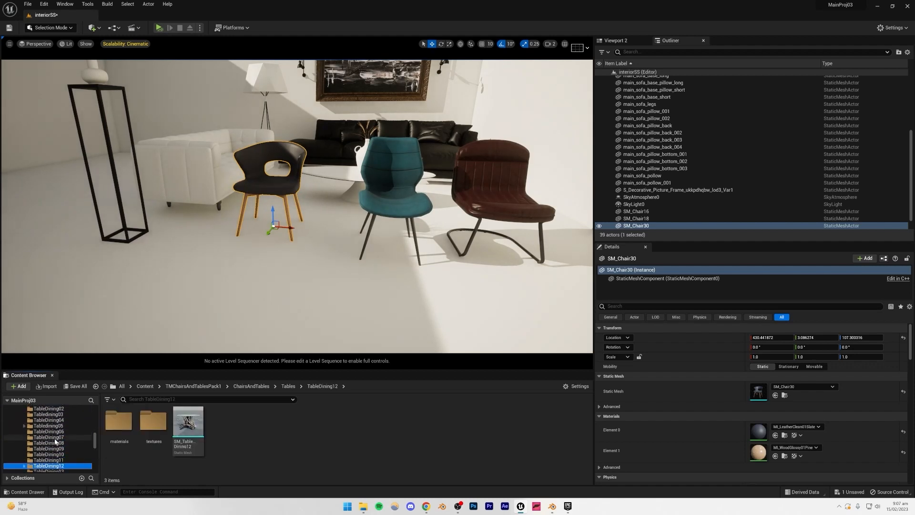
key(Down)
key(Down)
key(Down)
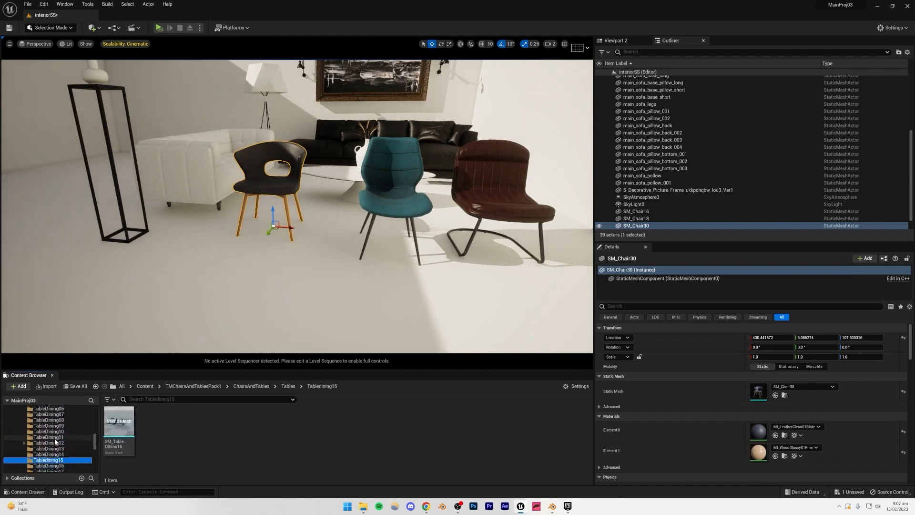
key(Down)
key(Down)
key(Down)
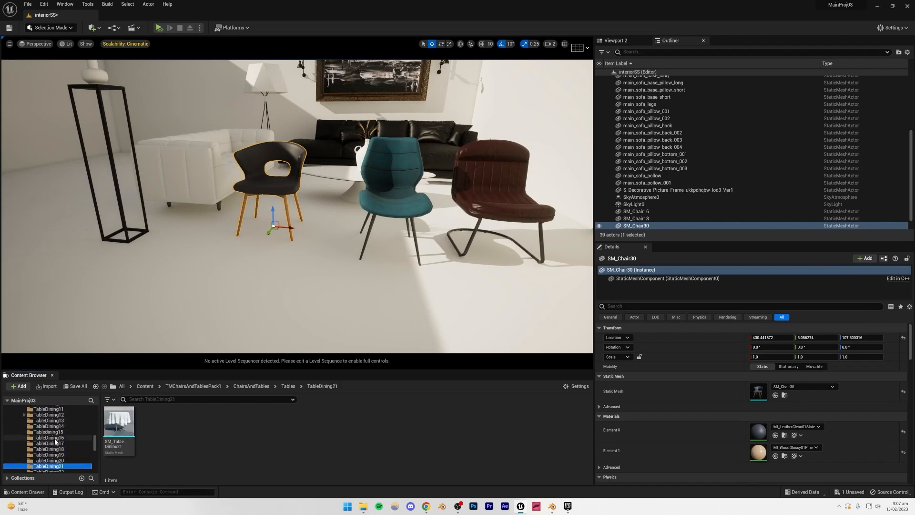
key(Down)
key(Down)
key(Down)
key(Down)
key(Down)
key(Down)
key(Down)
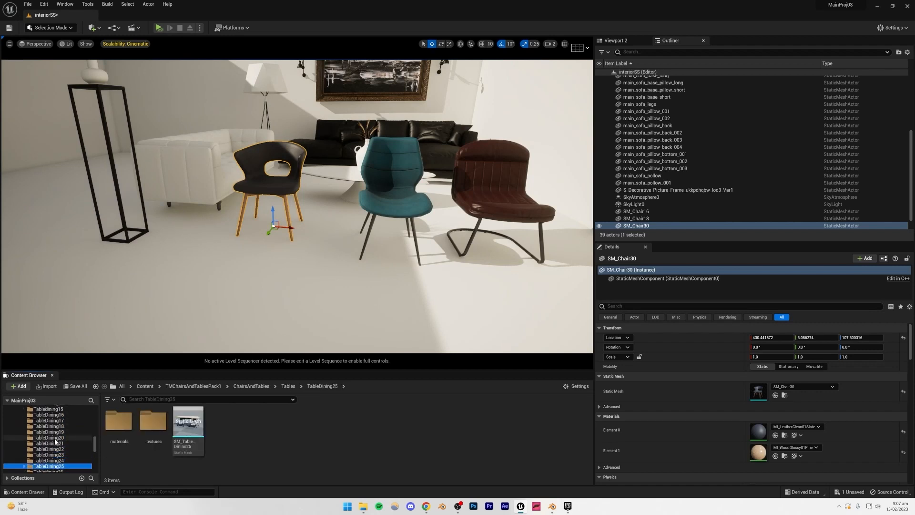
key(Down)
key(Down)
key(Down)
key(Down)
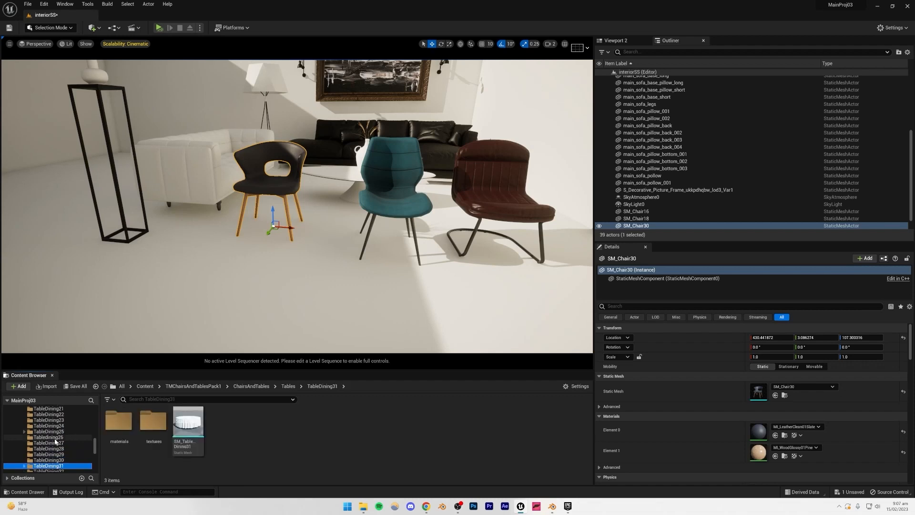
scroll(67, 436, down, 10)
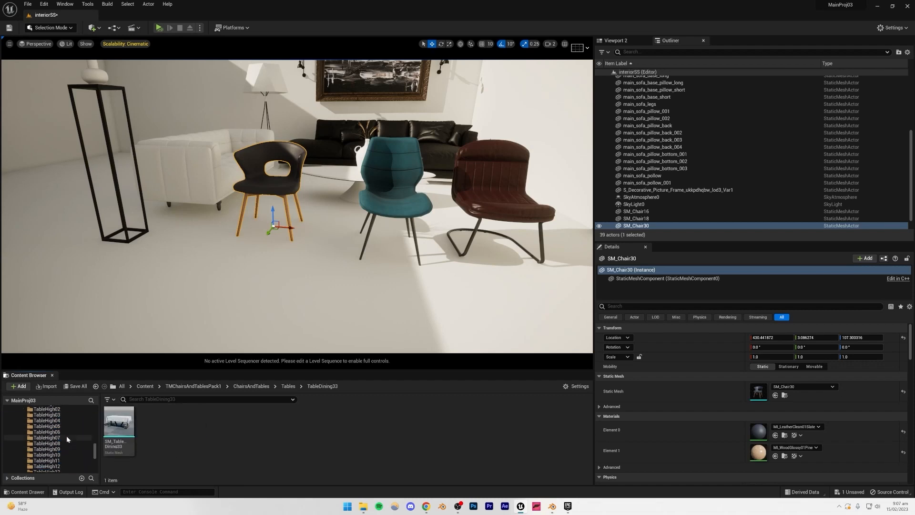
scroll(68, 436, down, 2)
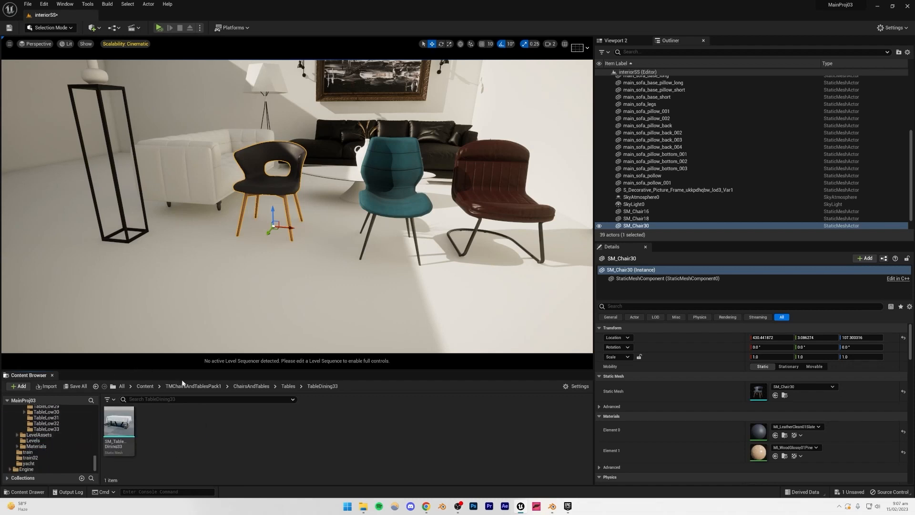
Step: Delete the black SM_Chair30 and the dark red SM_Chair16 from the floor on either side of the teal chair
right_drag(355, 246, 314, 310)
click(315, 277)
key(w)
key(e)
right_drag(316, 272, 319, 305)
click(308, 252)
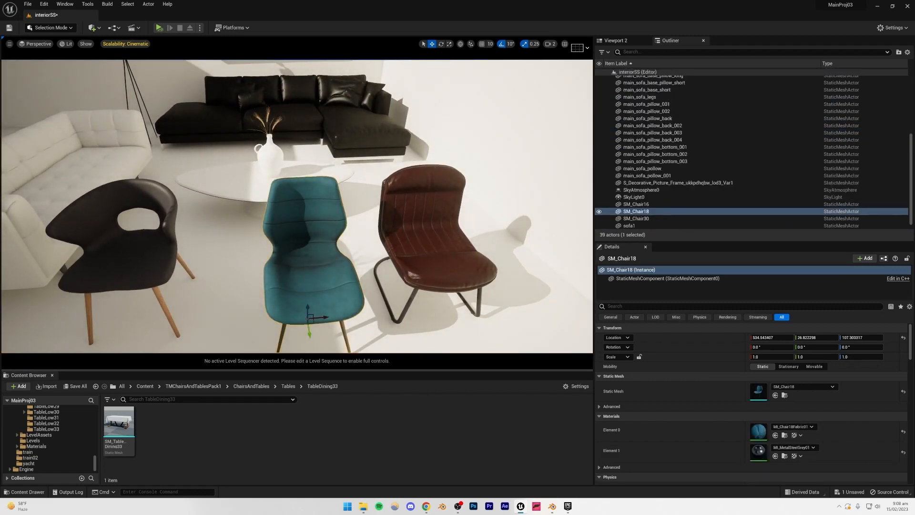
click(160, 258)
key(Delete)
click(409, 267)
key(Delete)
Step: Rotate the teal SM_Chair18 to 150 degrees around its vertical axis so it faces the coffee table
click(309, 267)
right_drag(310, 267, 338, 231)
key(Caps_Lock)
key(a)
key(Caps_Lock)
key(q)
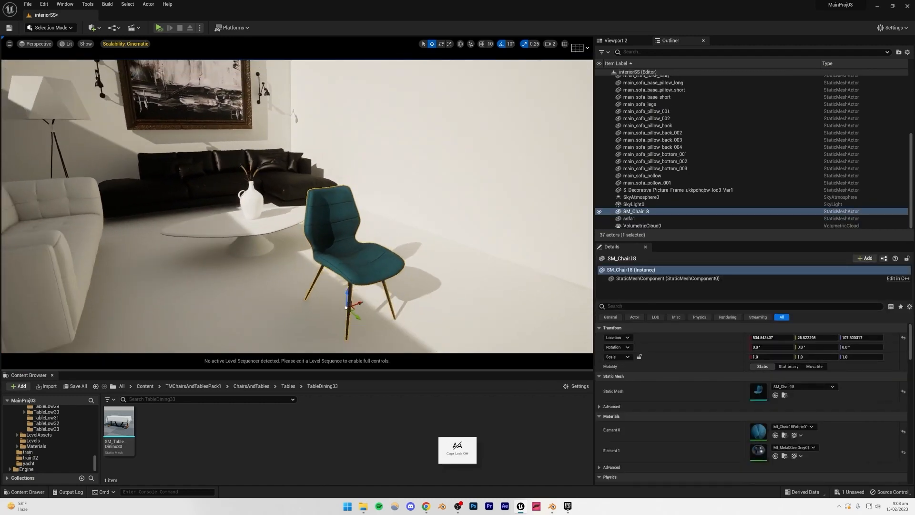
click(441, 44)
drag(358, 301, 325, 304)
key(e)
right_drag(325, 304, 322, 339)
Step: Move the teal chair across the floor toward the sunlit side wall, to about X 610 and Y 37
click(433, 45)
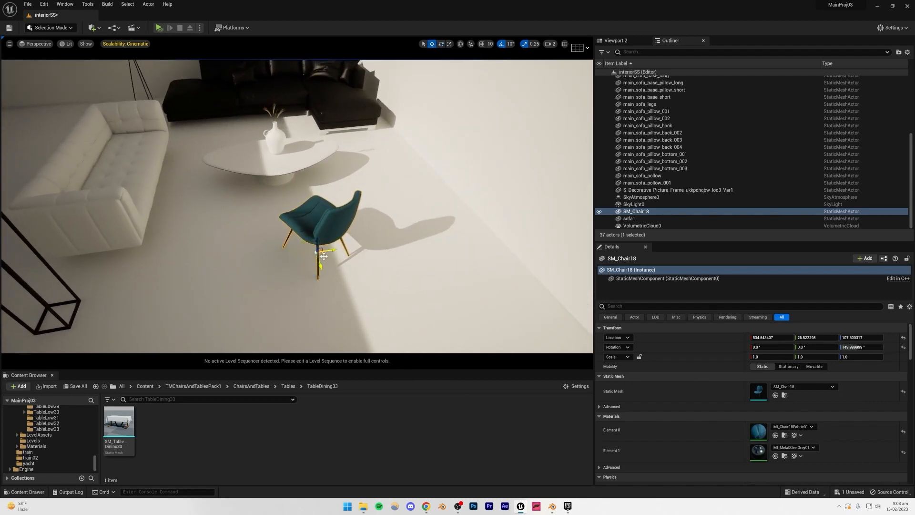
drag(324, 257, 403, 244)
mouse_move(402, 241)
right_down()
mouse_move(402, 217)
mouse_move(402, 241)
right_up()
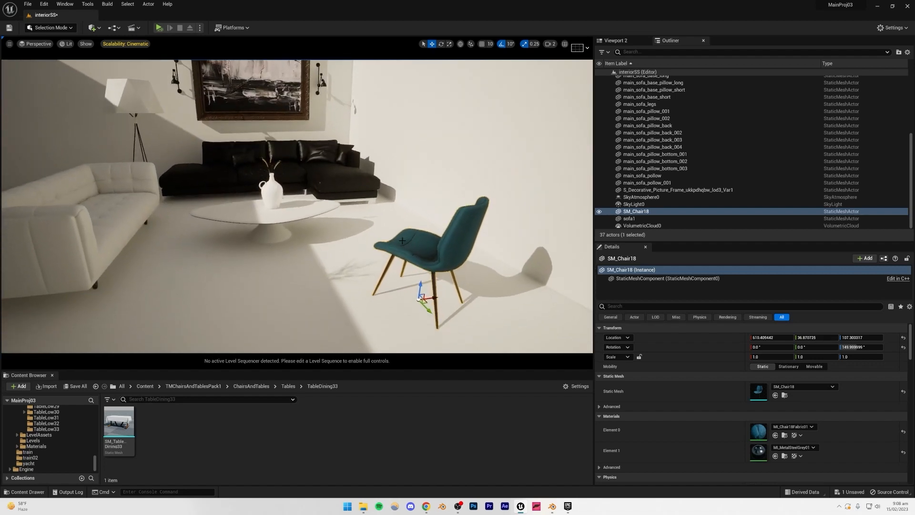
click(417, 196)
right_drag(416, 195, 410, 237)
Step: Duplicate the teal chair along X to about X 444, near the white sofa, and rotate the copy to 210 degrees around its vertical axis
click(344, 225)
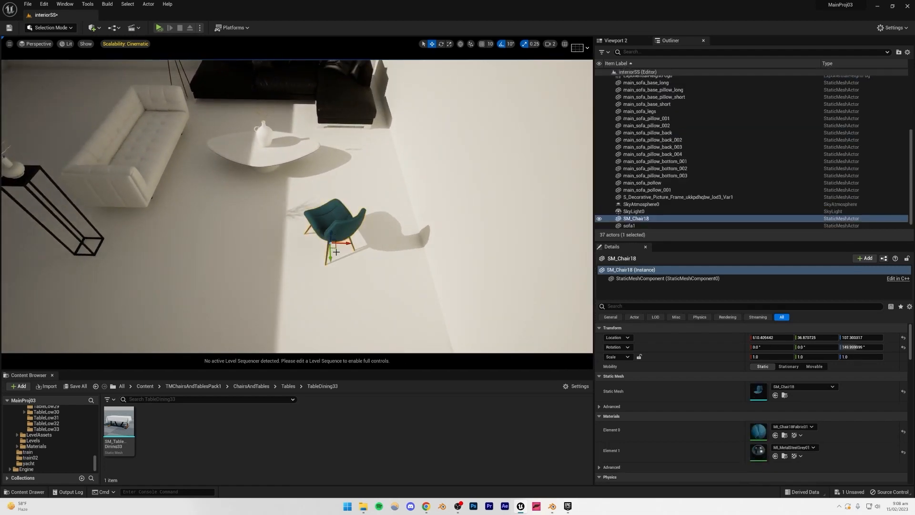
alt+drag(345, 244, 212, 263)
click(441, 43)
click(316, 191)
right_drag(317, 192, 311, 141)
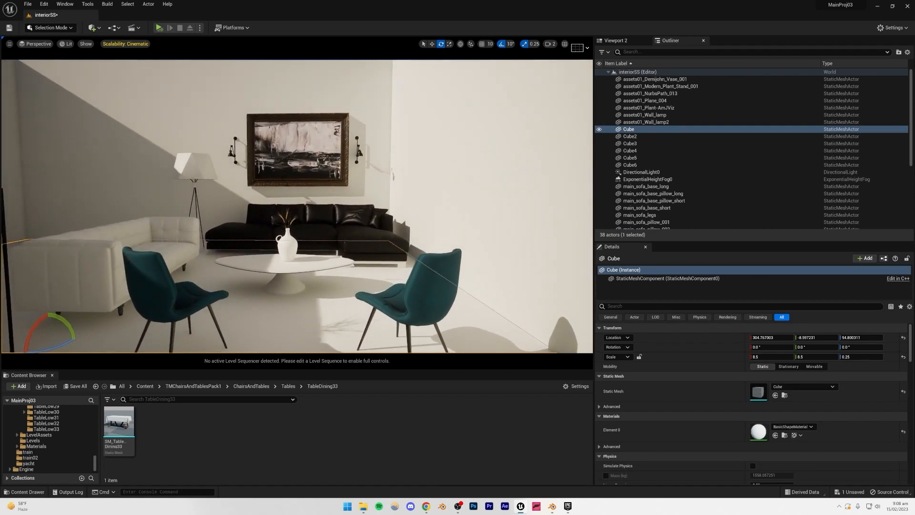
Step: Save the interiorSS level
click(228, 186)
key(ctrl+s)
Step: Compare the chair arrangement with the living room reference image in Chrome and return to Unreal Engine
click(160, 288)
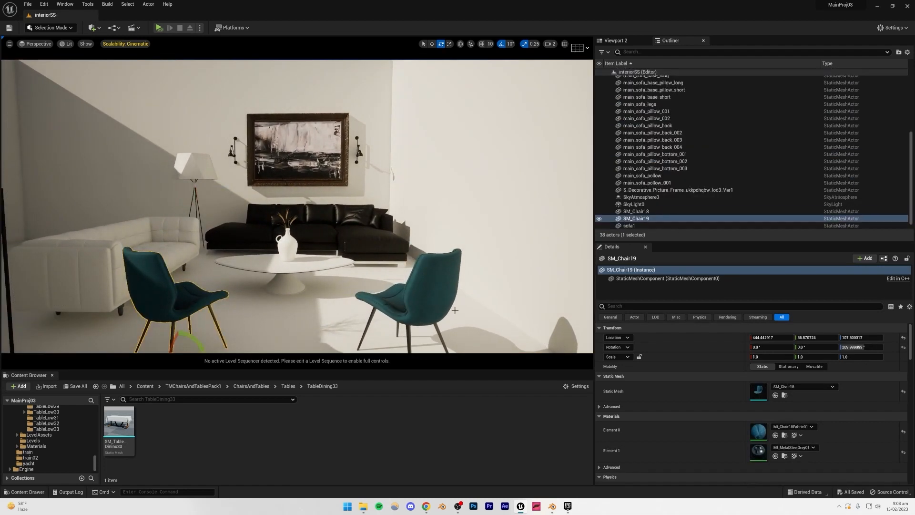
click(355, 293)
click(269, 319)
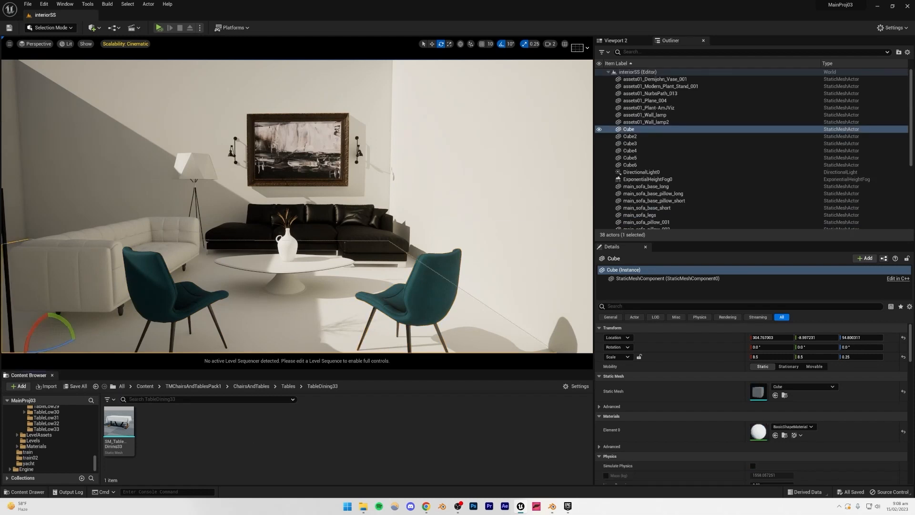
click(210, 137)
right_drag(210, 137, 215, 201)
click(210, 136)
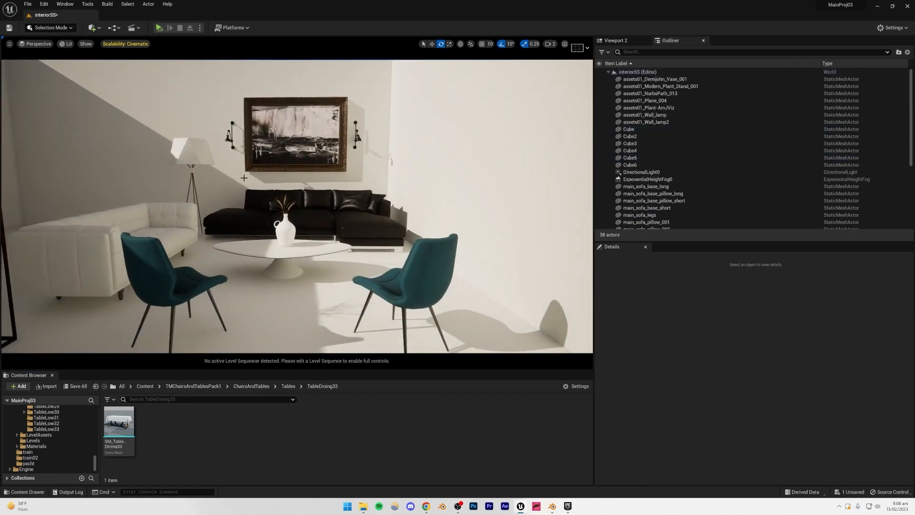
mouse_move(258, 250)
right_down()
mouse_move(236, 253)
mouse_move(256, 248)
right_up()
click(423, 508)
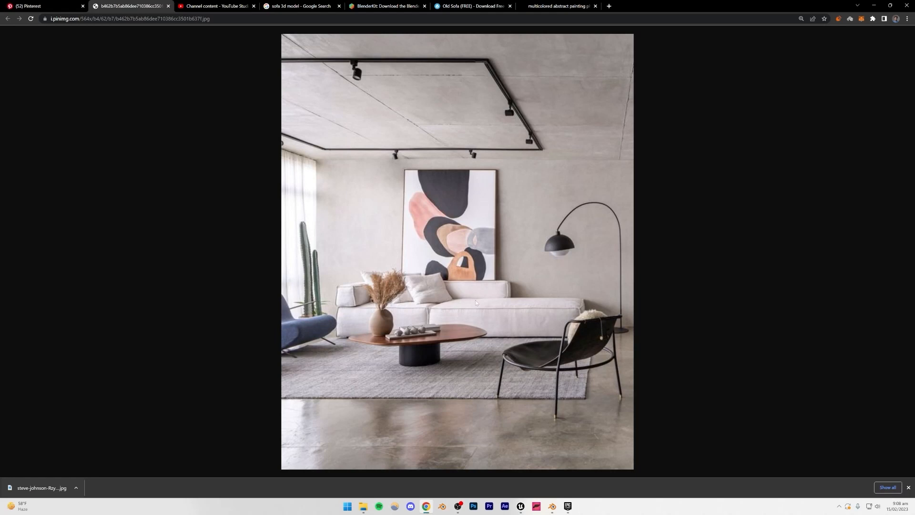
click(524, 510)
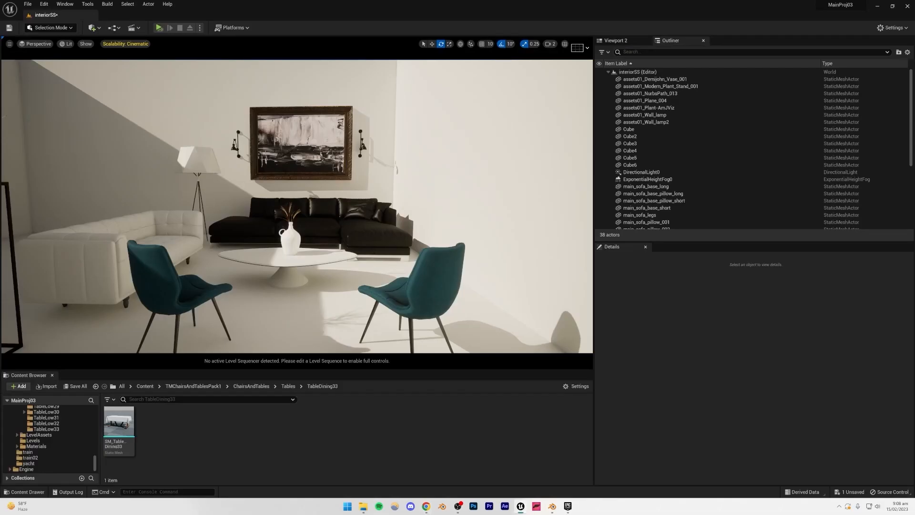
Step: Open Quixel Bridge and search its library for Frame
click(21, 386)
click(45, 143)
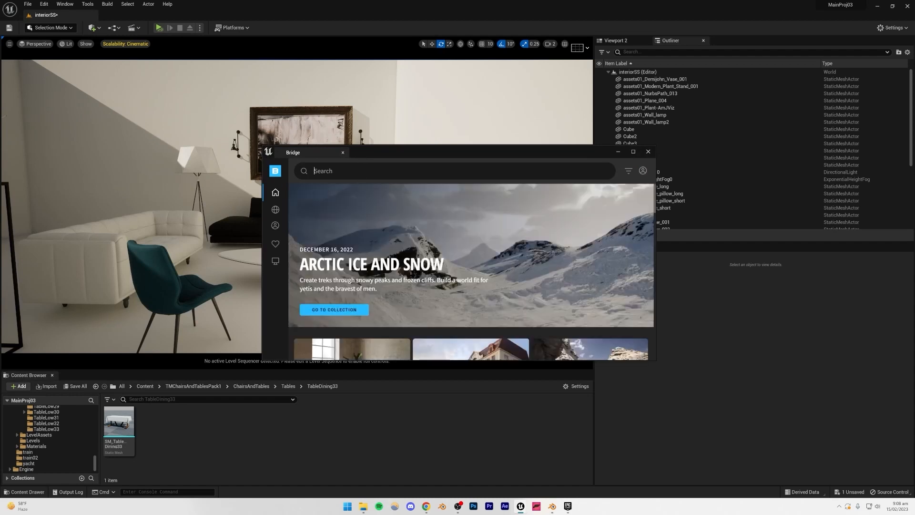
click(312, 310)
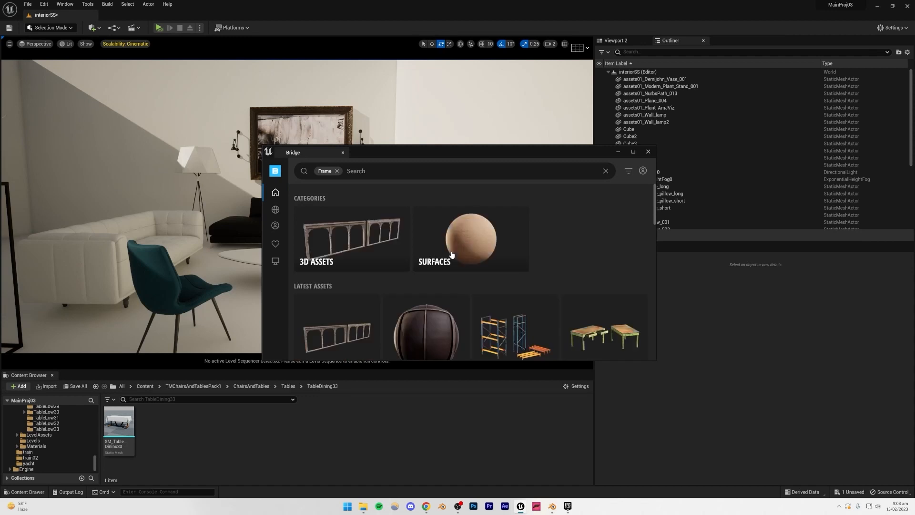
Step: Examine the Damaged Picture Frame and Decorative Picture Frame assets among the frame results and close Quixel Bridge
scroll(453, 250, down, 8)
scroll(456, 247, up, 2)
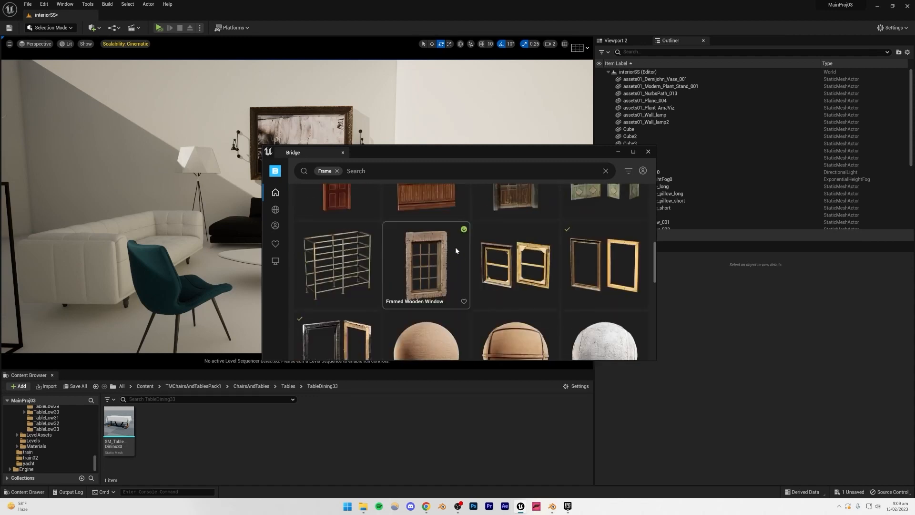
scroll(508, 258, down, 2)
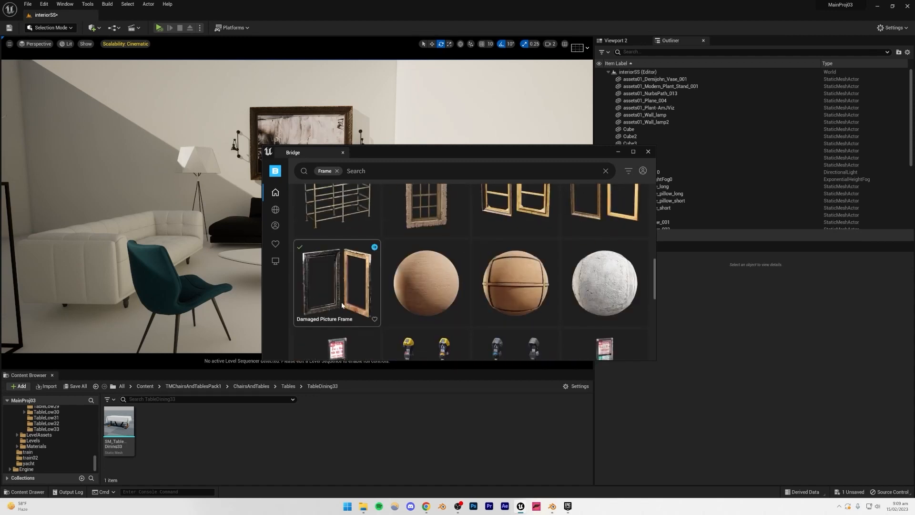
click(327, 287)
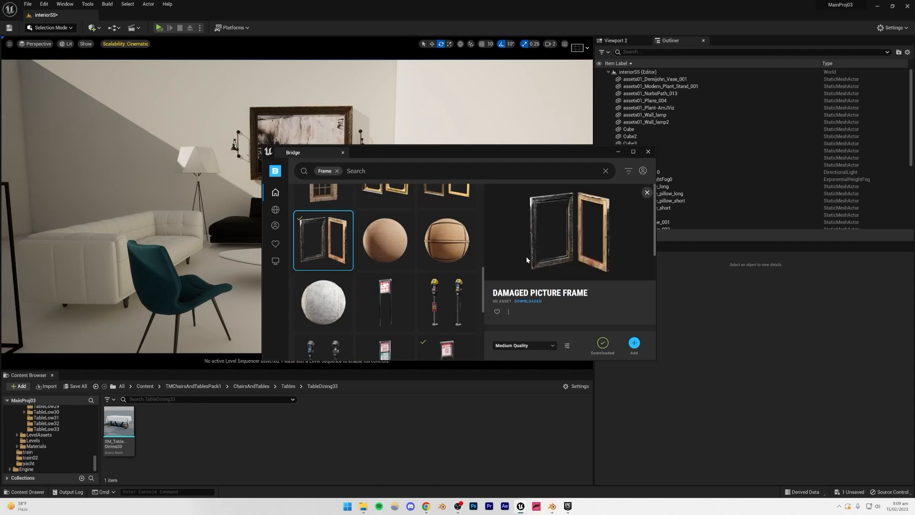
scroll(423, 267, up, 4)
scroll(423, 267, down, 3)
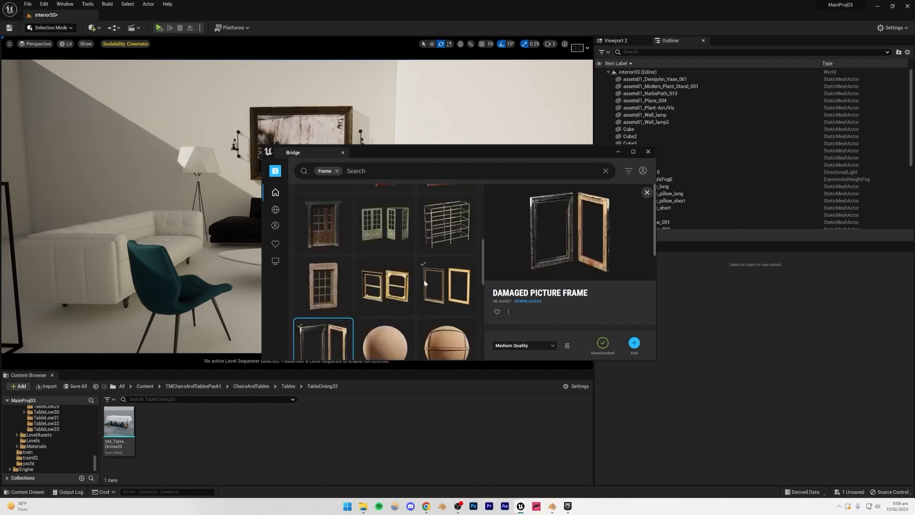
click(385, 283)
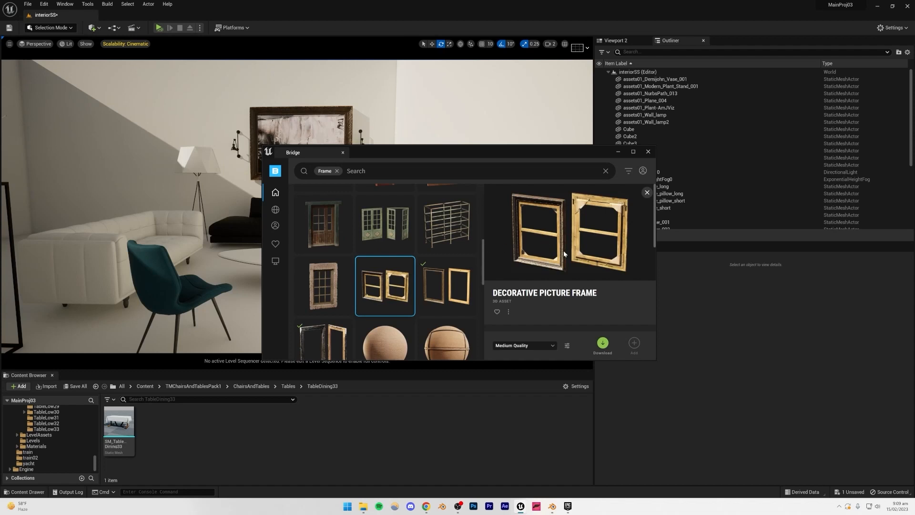
scroll(436, 258, up, 5)
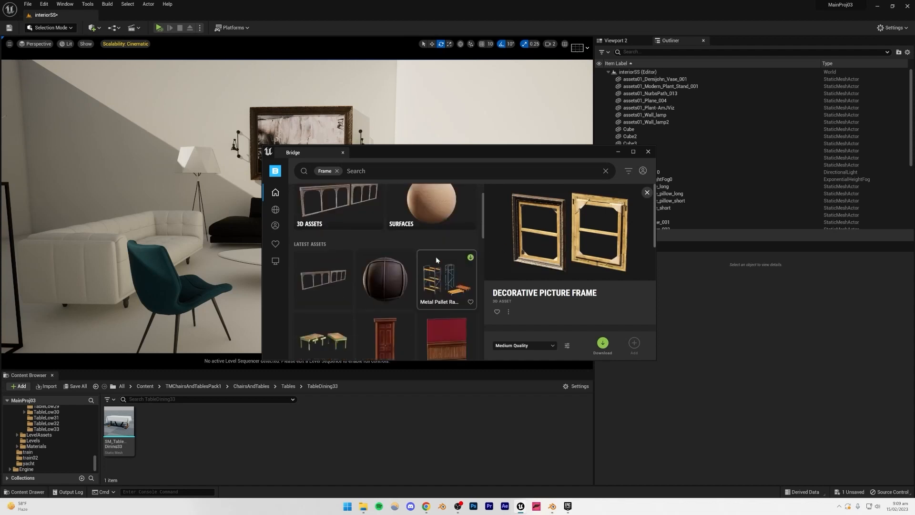
scroll(436, 258, down, 4)
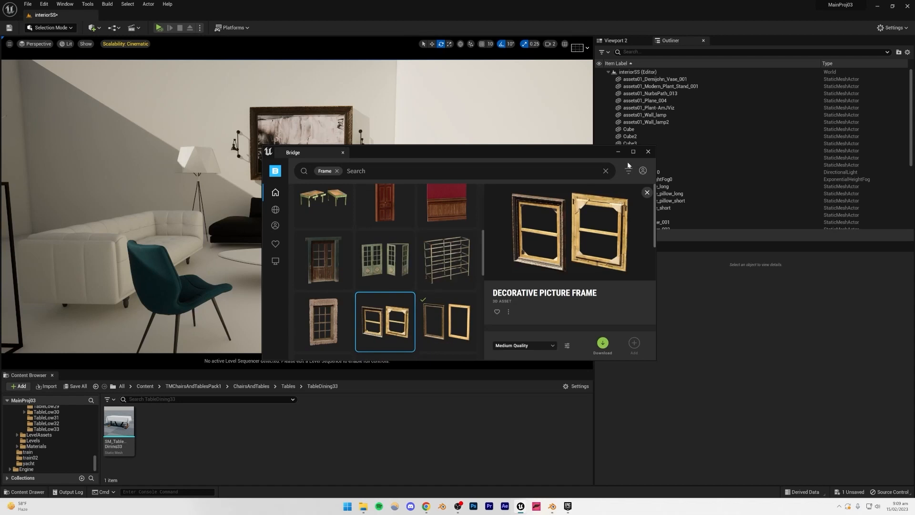
click(648, 151)
Step: Select the wall picture's decorative frame and canvas together and duplicate them as a second framed picture to its left
click(328, 137)
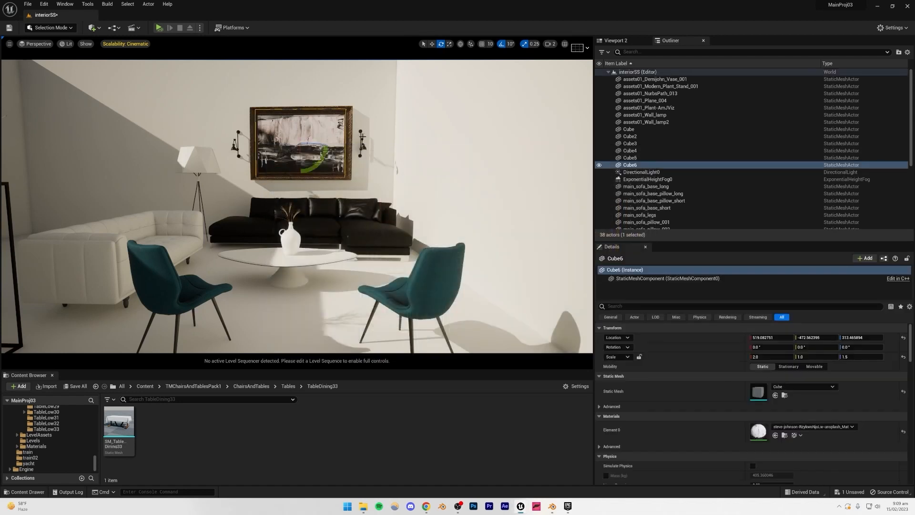
click(350, 134)
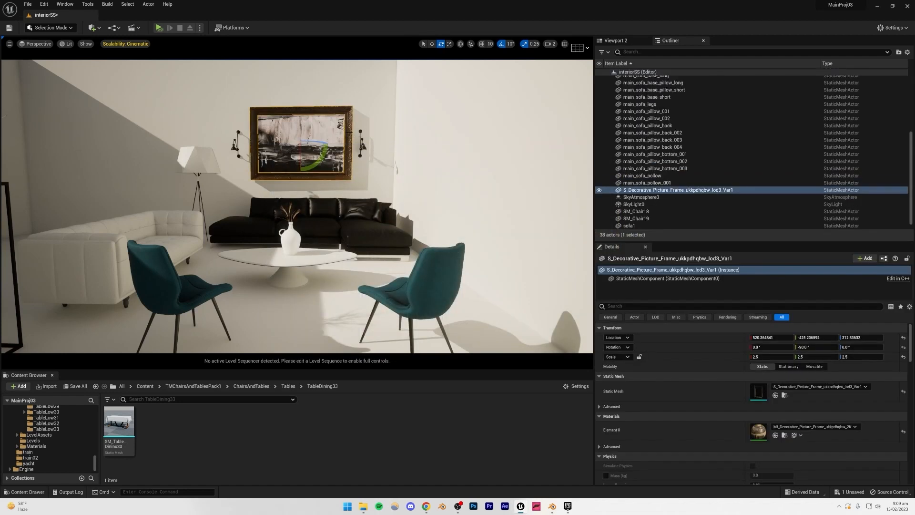
ctrl+click(324, 133)
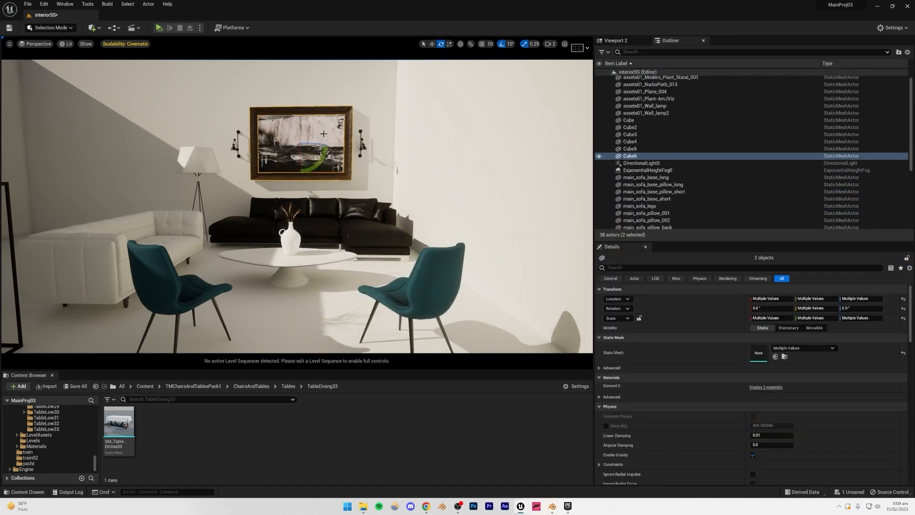
click(486, 146)
click(325, 139)
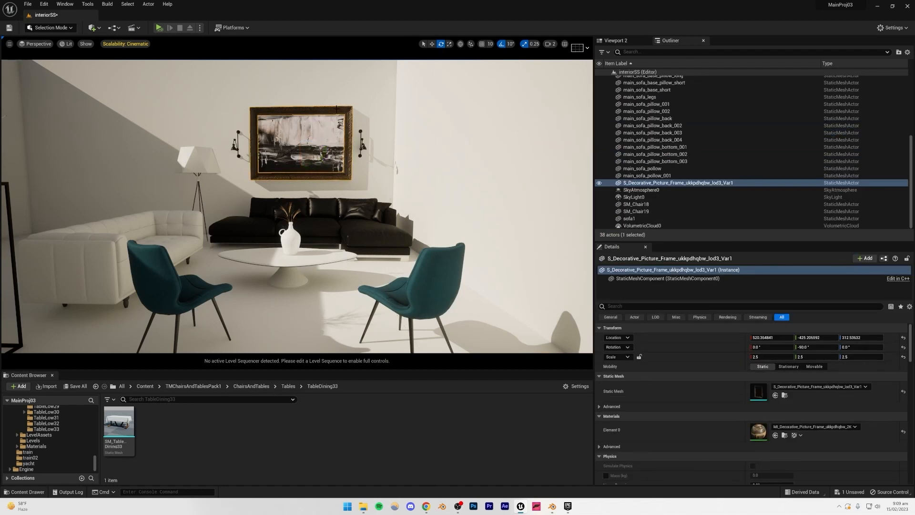
ctrl+click(322, 132)
click(432, 44)
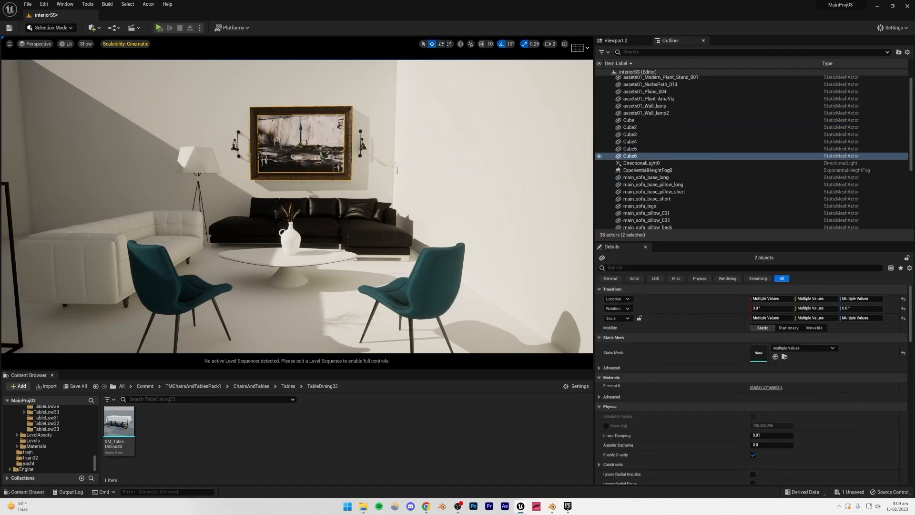
mouse_move(298, 146)
alt+mouse_down()
mouse_move(107, 147)
mouse_move(127, 146)
mouse_move(72, 132)
alt+mouse_up()
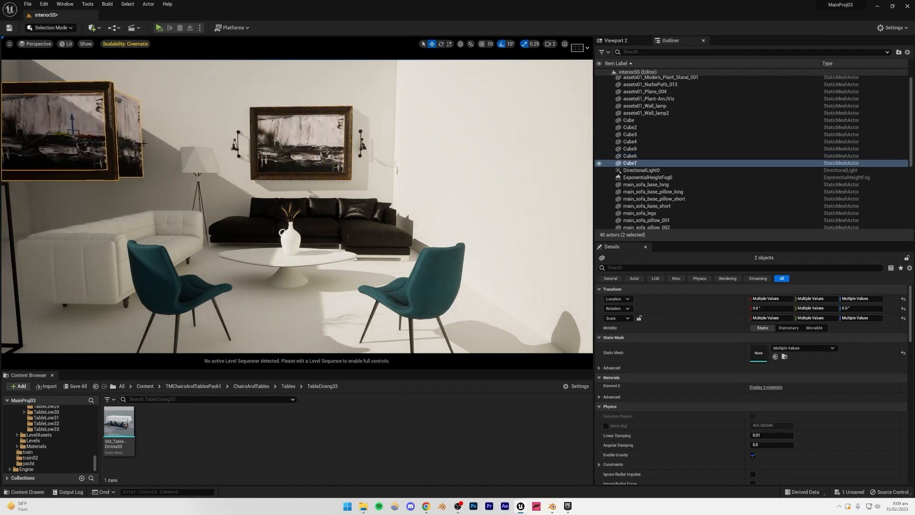
Step: Rotate the duplicated frame and canvas 90° about the vertical axis and move them onto the right-hand wall
mouse_move(144, 144)
right_down()
mouse_move(125, 148)
mouse_move(124, 165)
mouse_move(159, 185)
mouse_move(148, 186)
mouse_move(160, 178)
right_up()
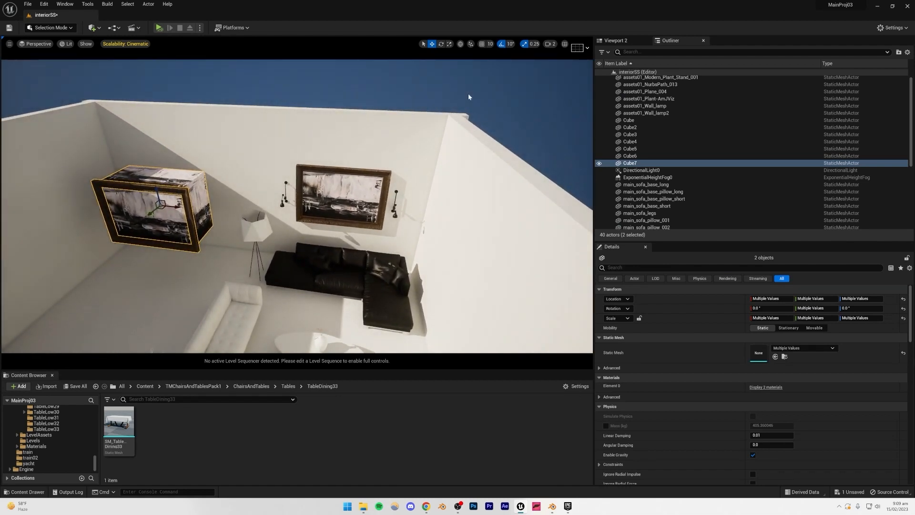
click(441, 44)
drag(167, 217, 211, 208)
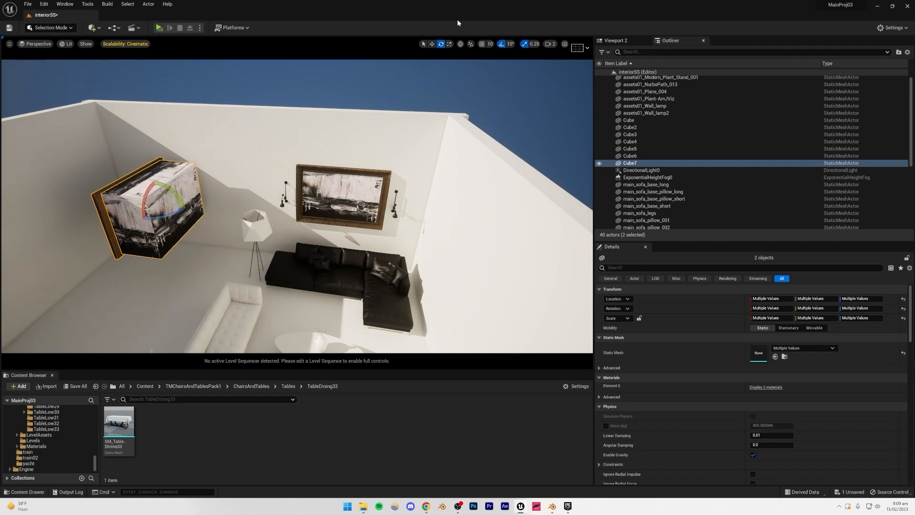
click(433, 44)
drag(497, 223, 491, 288)
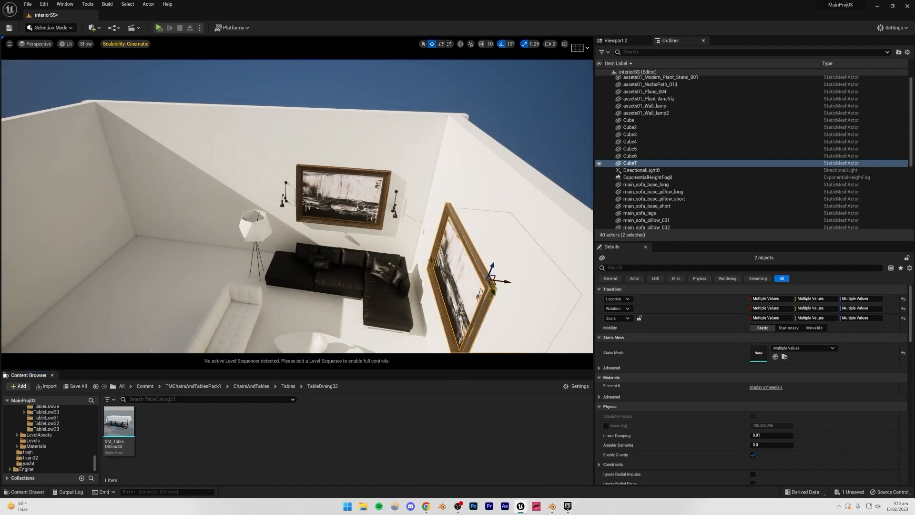
scroll(359, 279, up, 3)
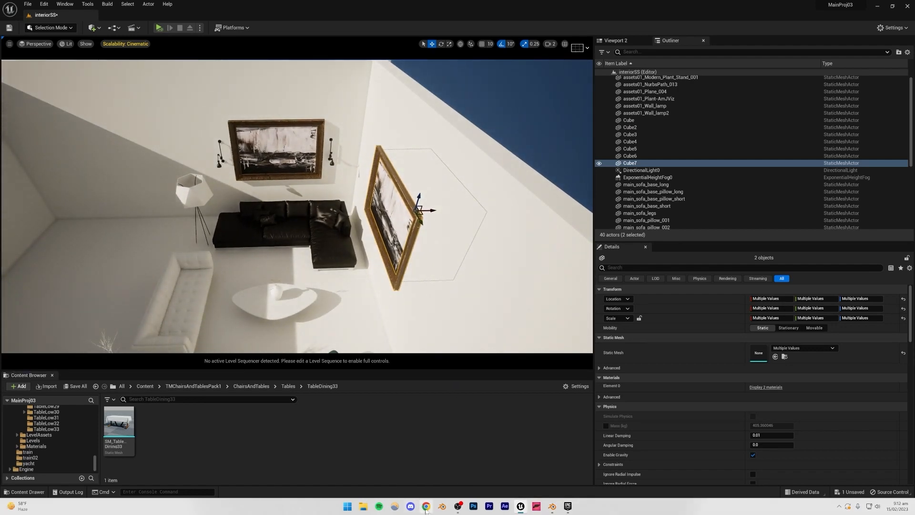
Step: In Chrome, find the white and black abstract painting among the related Unsplash photos and download it
click(427, 508)
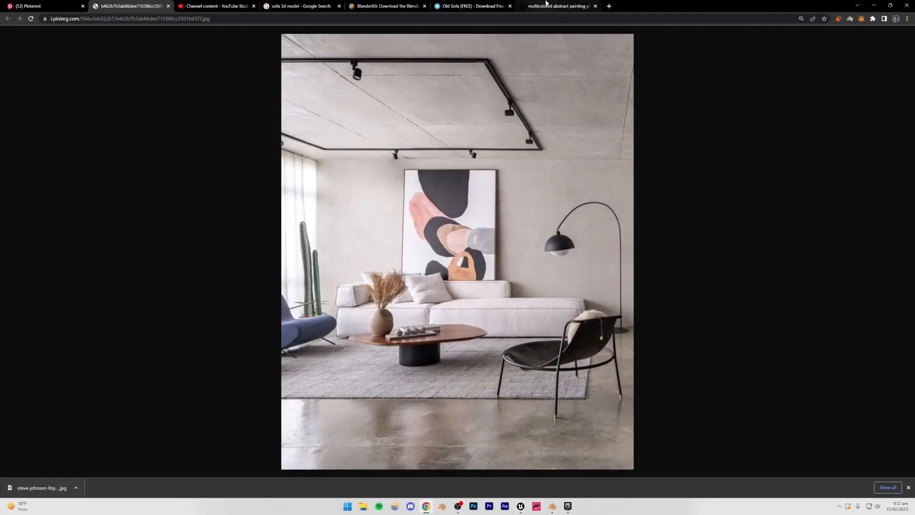
click(472, 6)
click(555, 6)
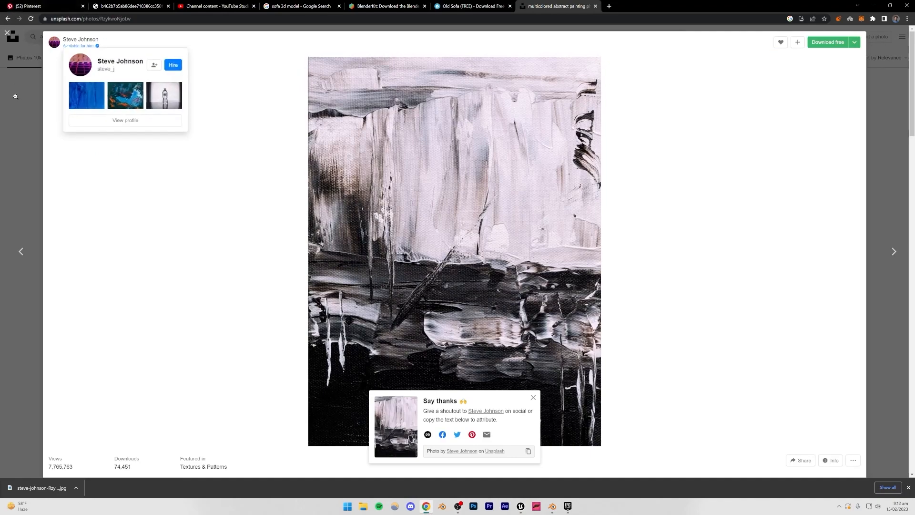
scroll(696, 305, down, 8)
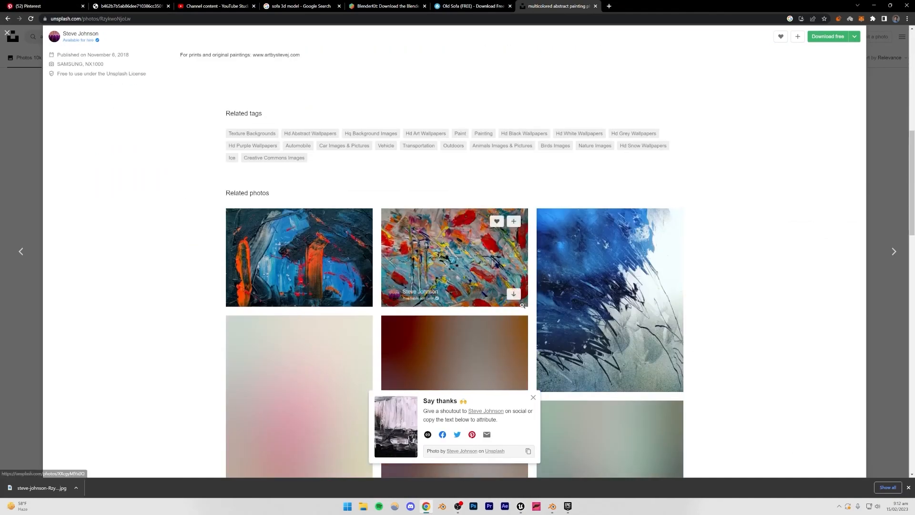
scroll(522, 305, down, 8)
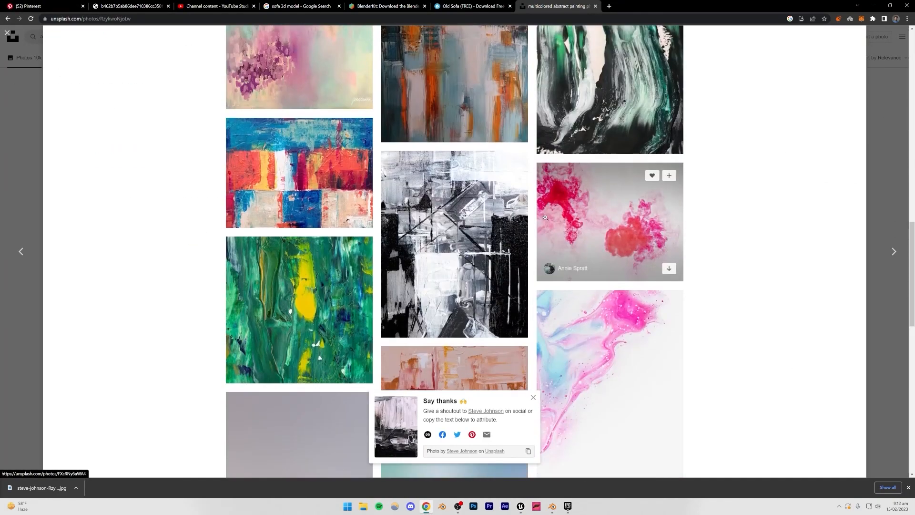
click(449, 245)
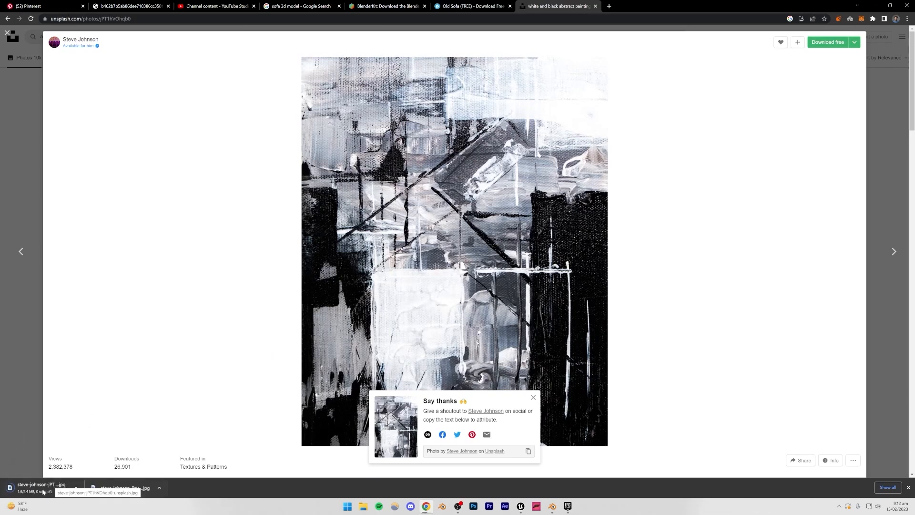
click(533, 397)
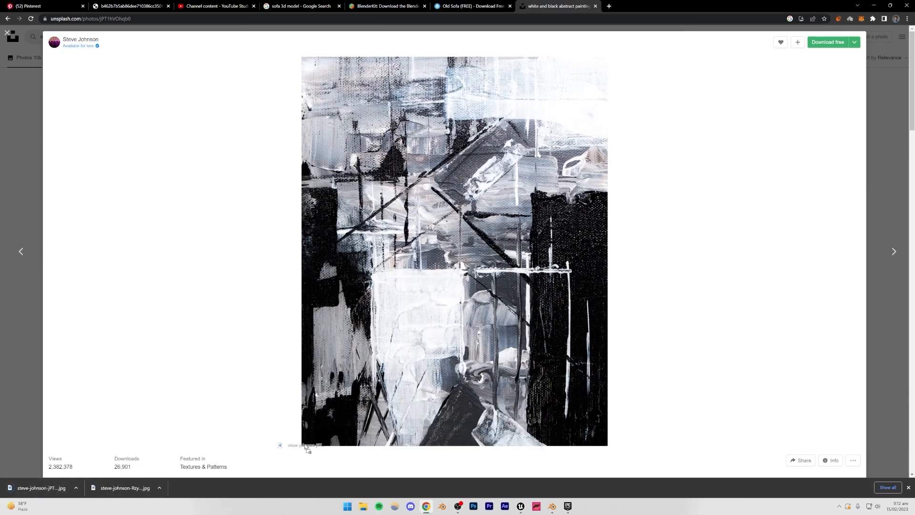
Step: Back in Unreal Engine, import the white and black painting into the TableDining33 folder and apply it to the right wall's canvas
click(518, 508)
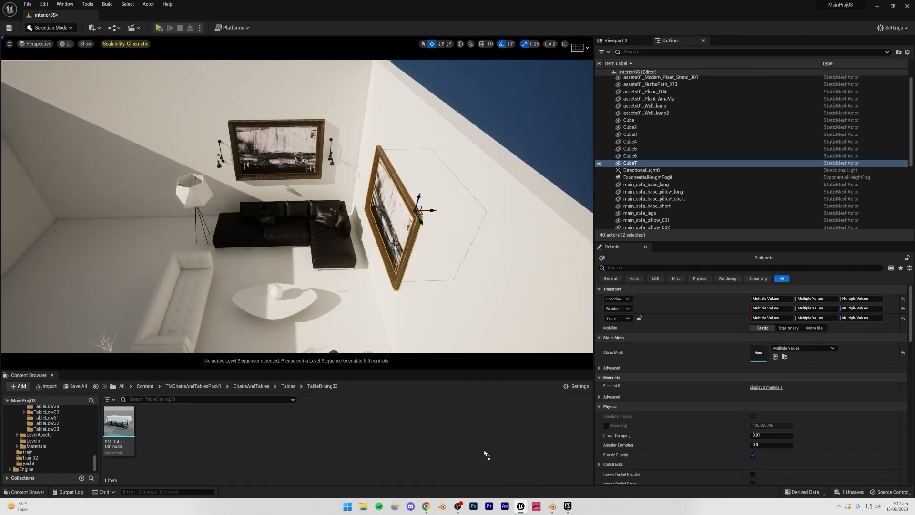
drag(484, 451, 484, 448)
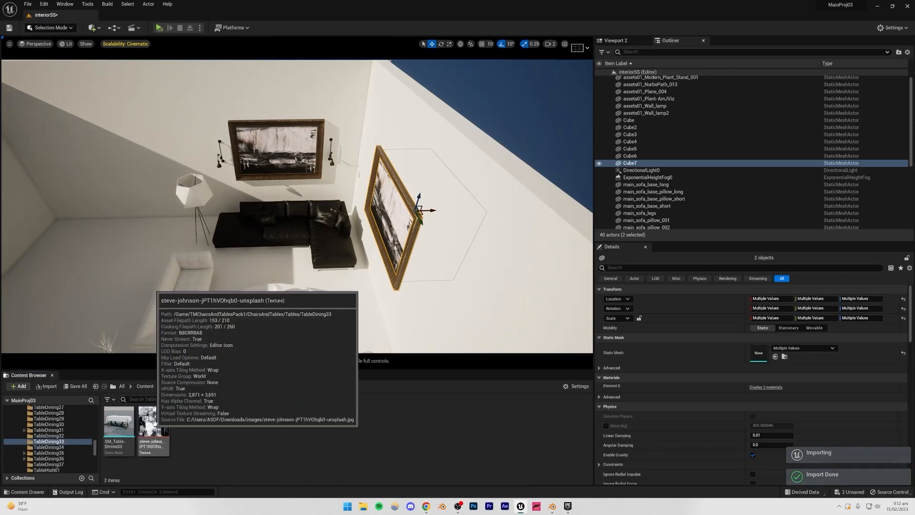
drag(153, 423, 410, 219)
key(Escape)
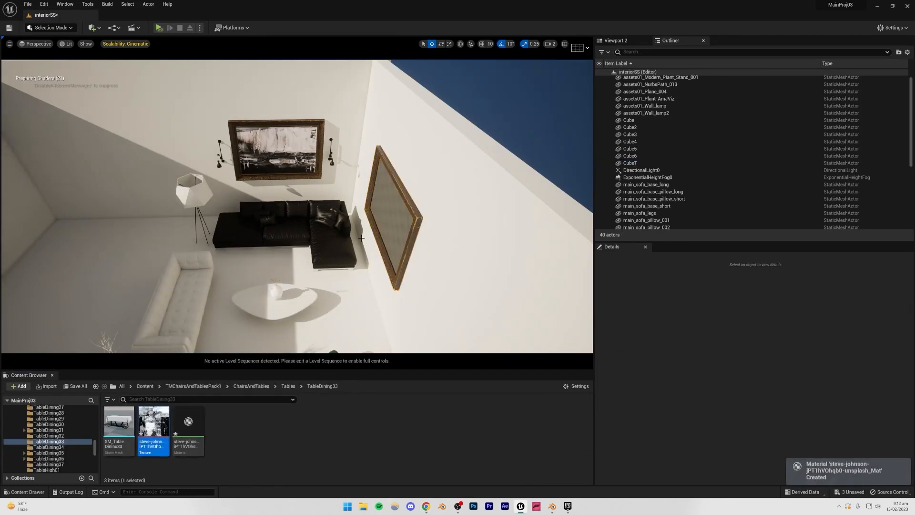
Step: Enlarge the right wall's frame and canvas together and shift them along the wall away from the corner
right_drag(364, 243, 465, 144)
click(325, 236)
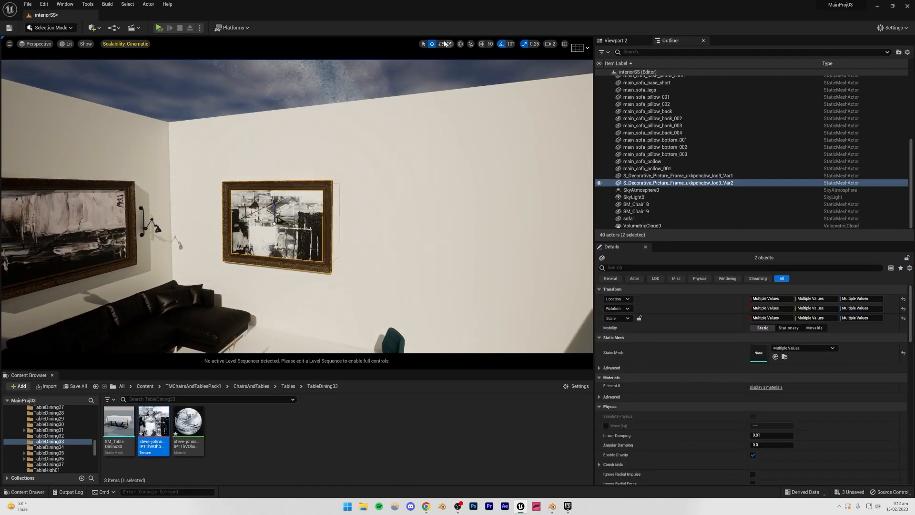
click(448, 44)
drag(280, 231, 308, 206)
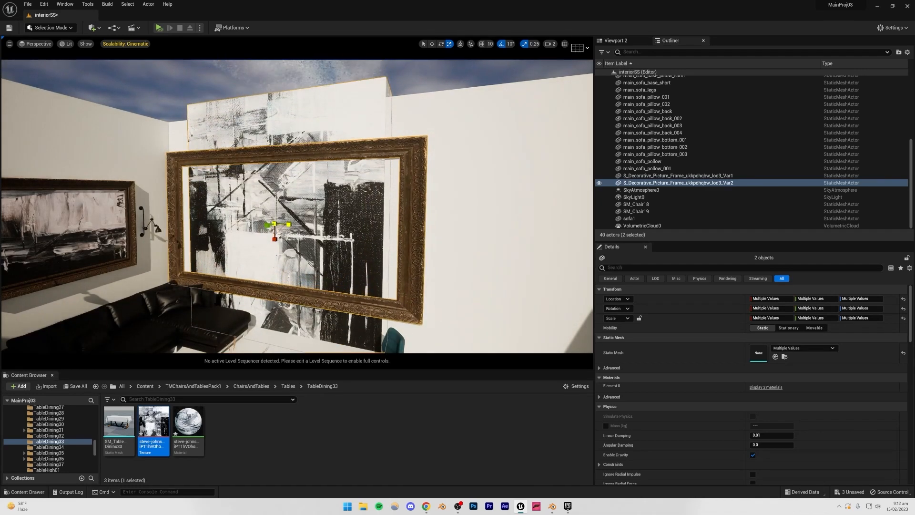
click(432, 44)
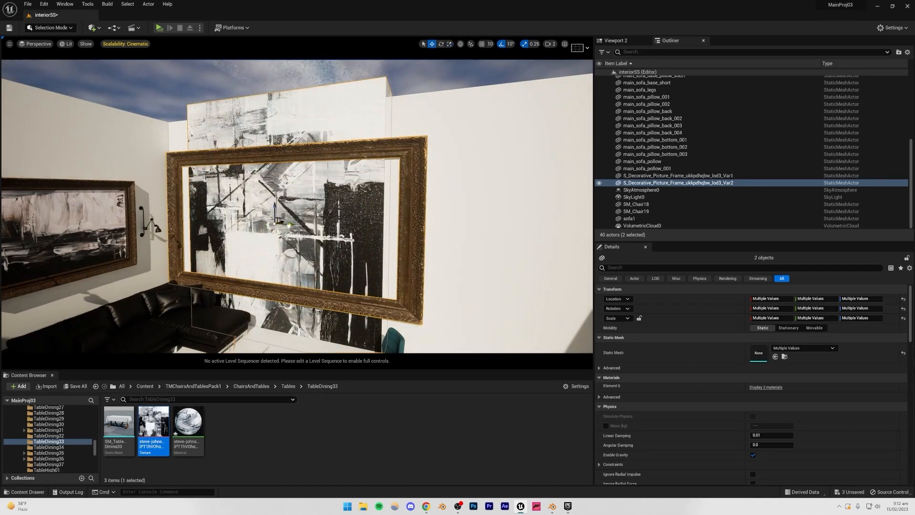
key(f)
Step: Scale the right wall's canvas to 5.0, 1.0, 2.75 so that it fits inside the frame
click(404, 125)
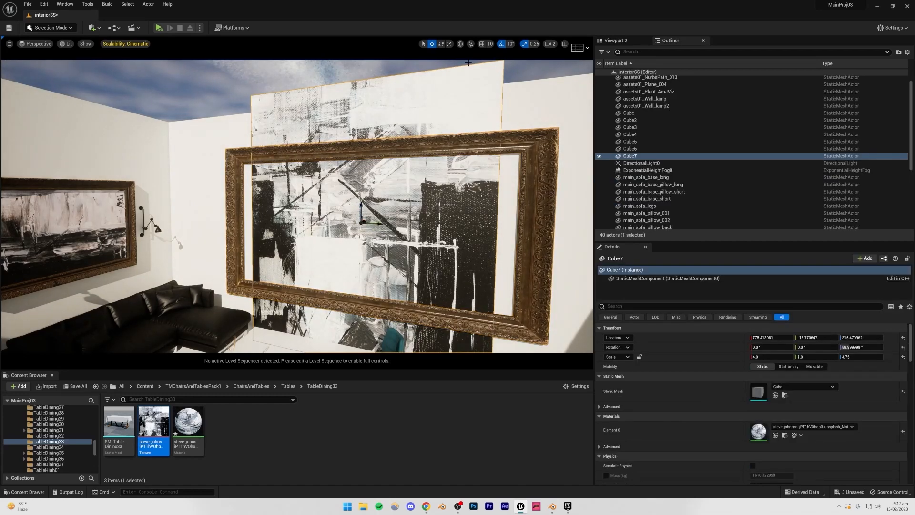
drag(357, 206, 391, 223)
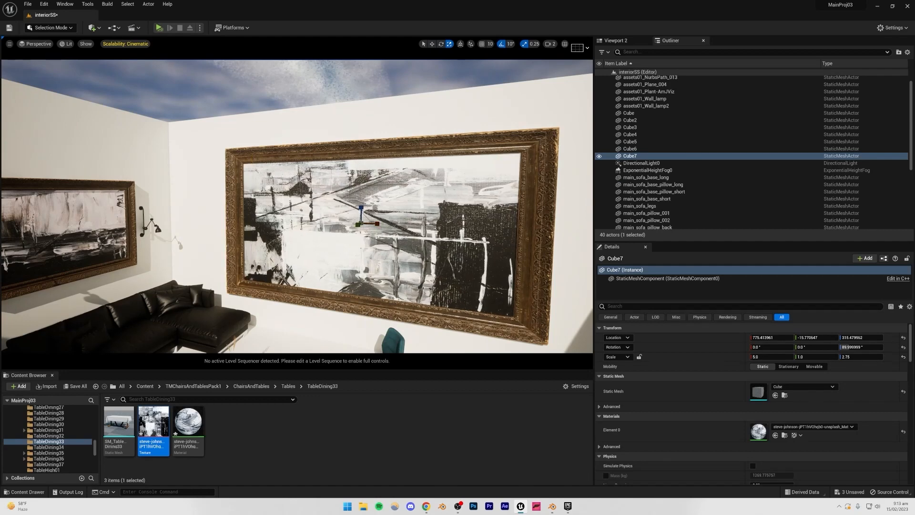
key(Escape)
Step: Scale the right wall's frame and canvas down slightly together and save the level
key(s)
right_drag(363, 210, 277, 209)
key(w)
mouse_move(345, 177)
right_down()
mouse_move(412, 177)
mouse_move(340, 176)
right_up()
click(301, 184)
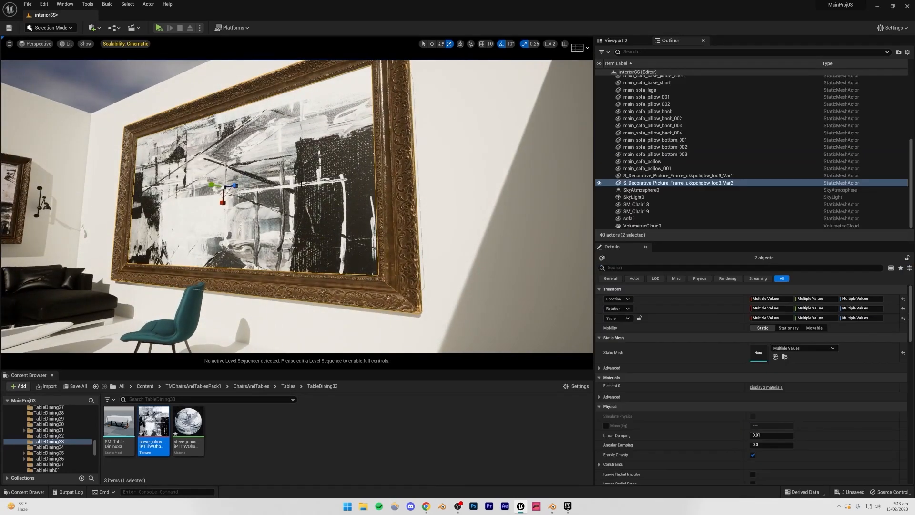
drag(226, 190, 223, 189)
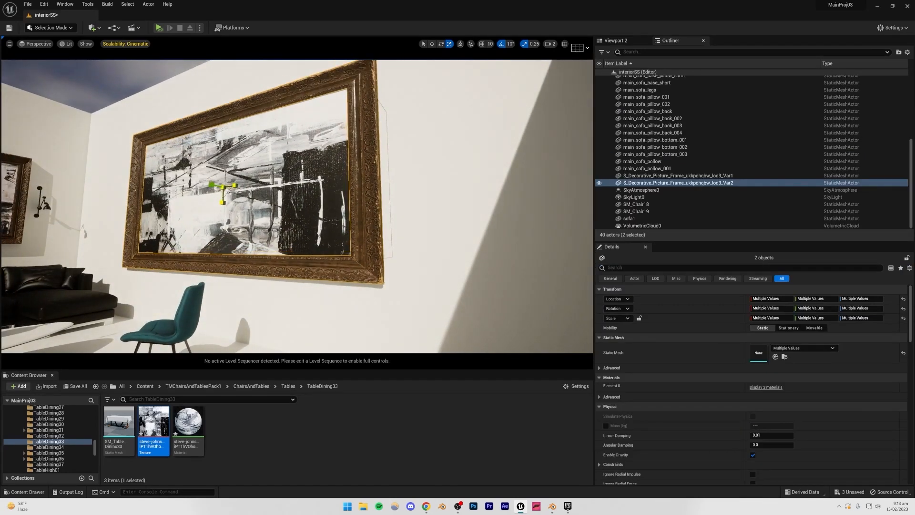
key(s)
right_drag(224, 187, 176, 184)
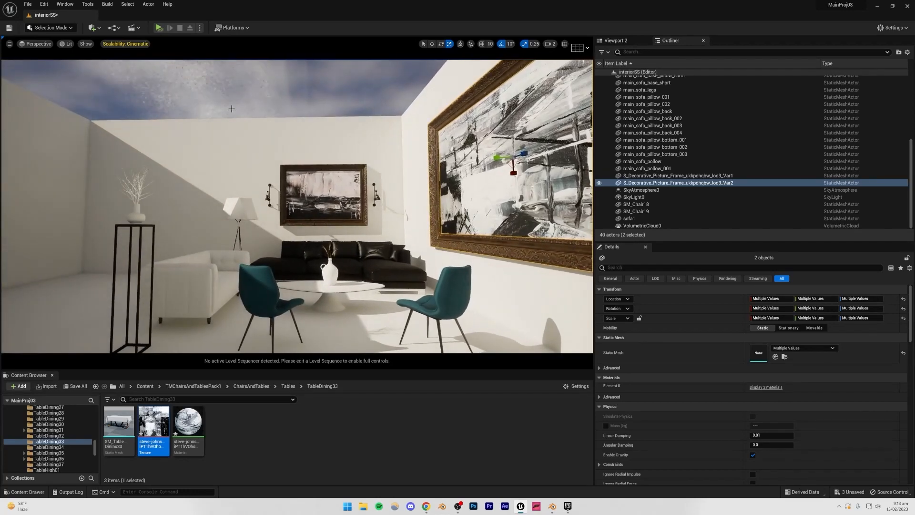
click(264, 80)
right_drag(353, 164, 332, 179)
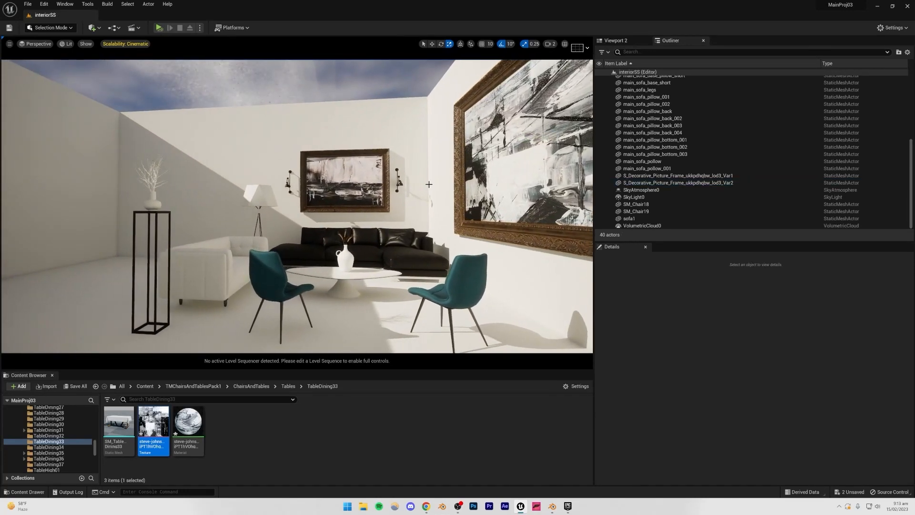
Step: In Chrome, browse the related Unsplash photos and download the orange-red abstract painting
click(425, 507)
scroll(327, 325, down, 10)
scroll(212, 284, down, 4)
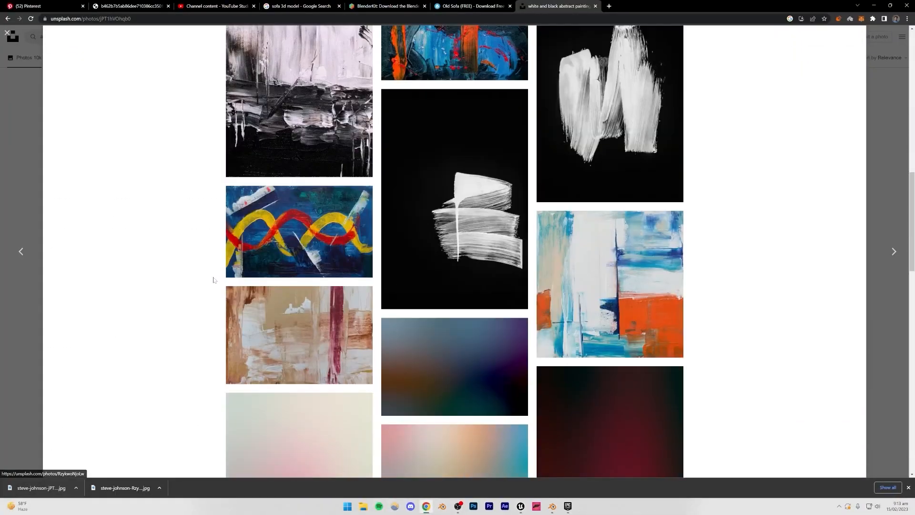
scroll(213, 284, up, 2)
scroll(213, 284, down, 5)
scroll(213, 284, down, 9)
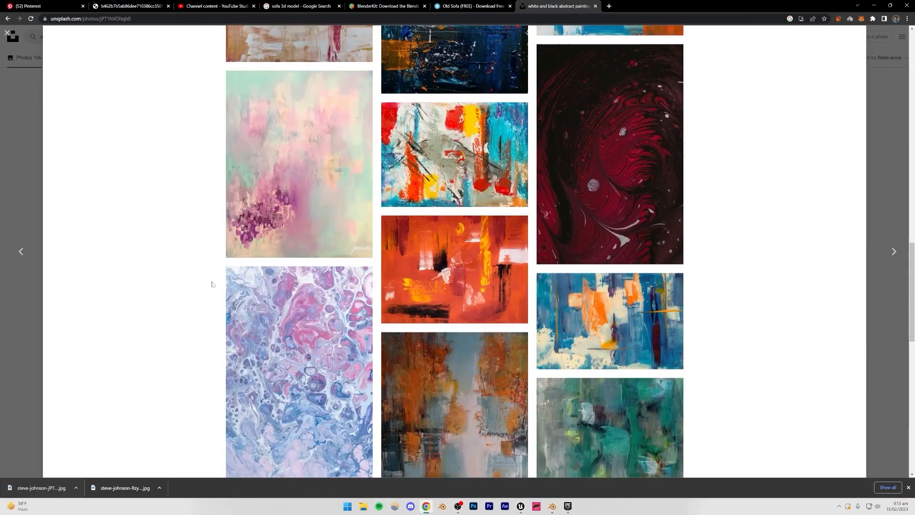
scroll(212, 285, up, 2)
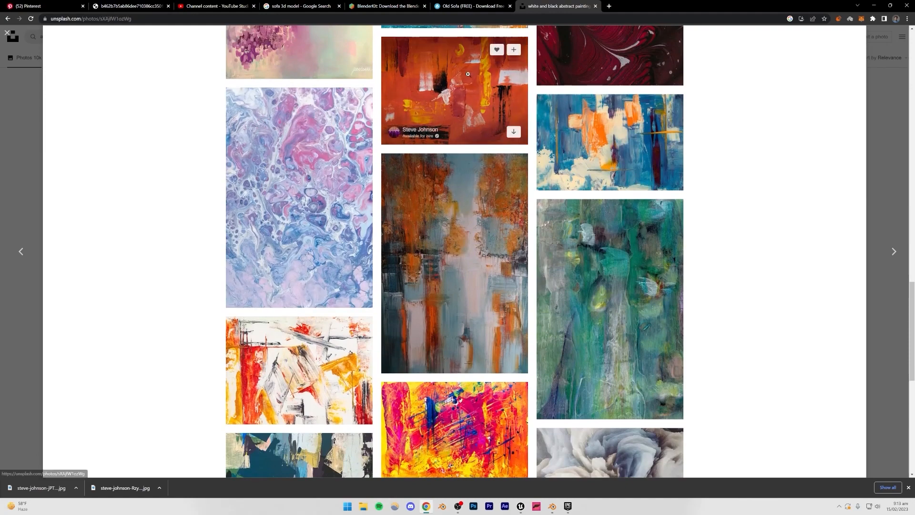
click(512, 117)
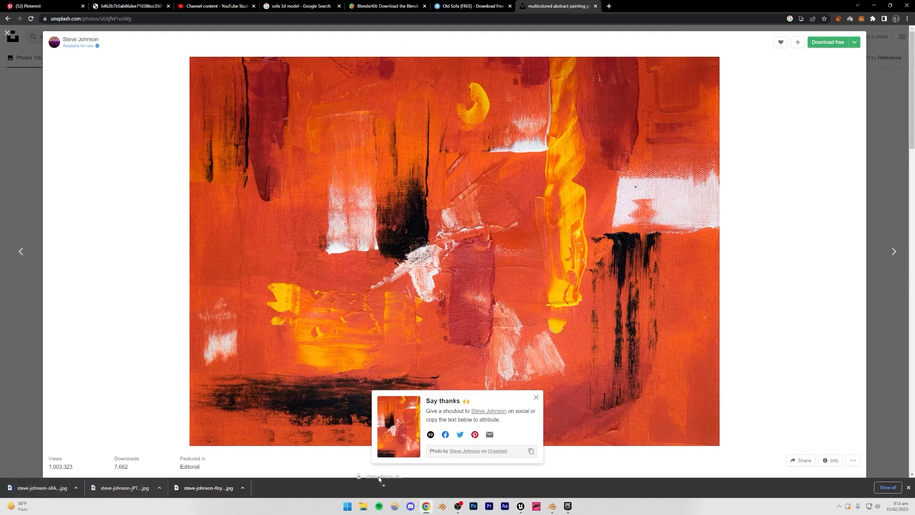
Step: Import the orange-red painting into Unreal Engine, apply it to the right wall's large canvas and save the level
drag(380, 479, 519, 510)
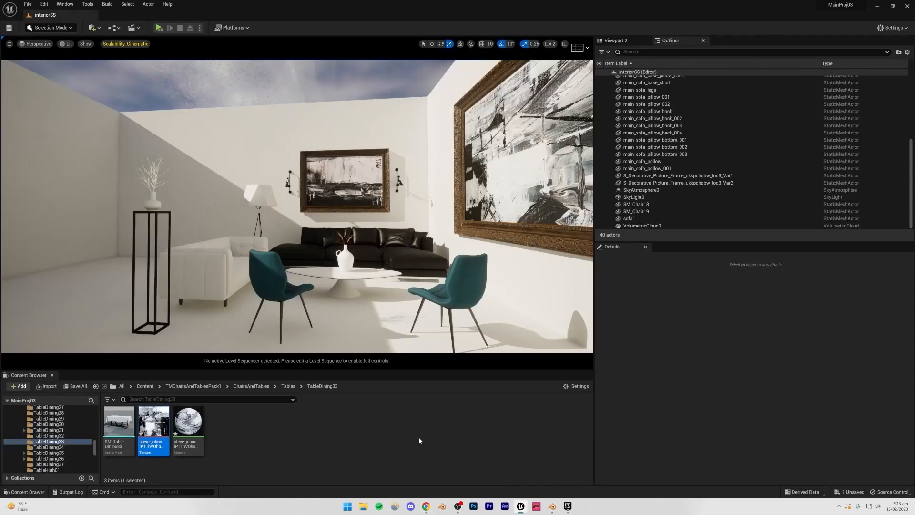
drag(419, 441, 419, 440)
drag(223, 421, 506, 181)
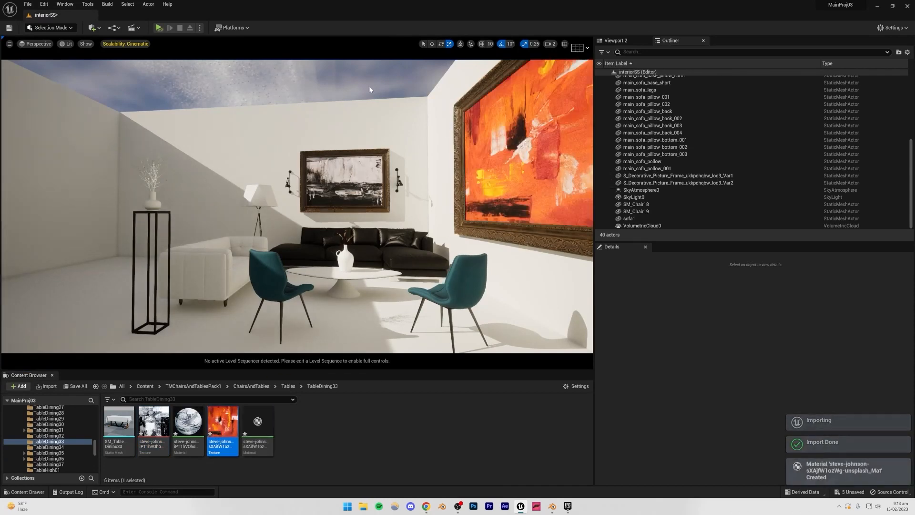
right_drag(506, 181, 512, 184)
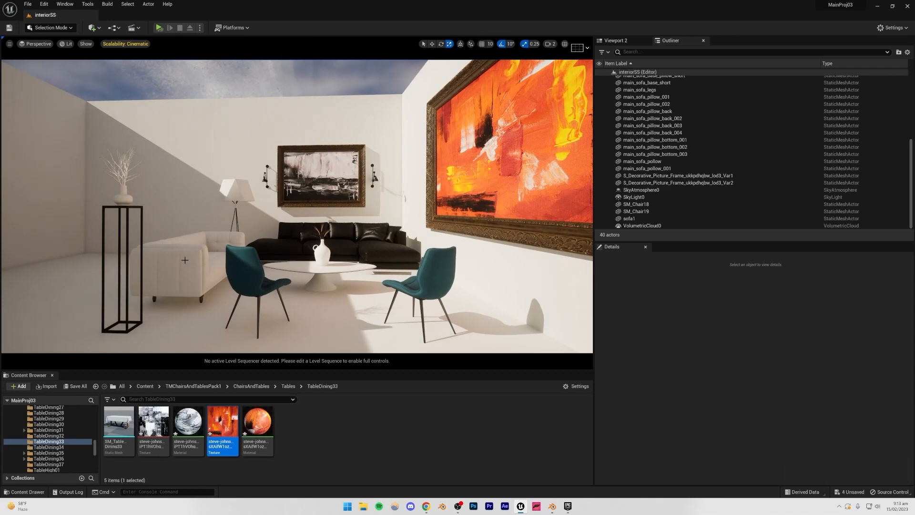
Step: Compare the living room scene with the loft living room reference photo in Chrome and return to Unreal Engine
key(e)
mouse_move(345, 245)
right_down()
mouse_move(347, 263)
mouse_move(347, 243)
mouse_move(350, 252)
right_up()
key(w)
key(s)
key(w)
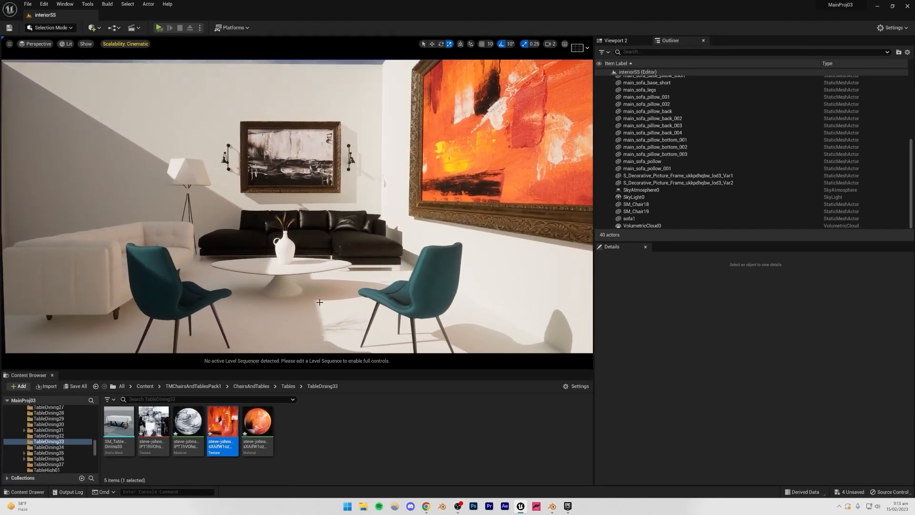
click(424, 508)
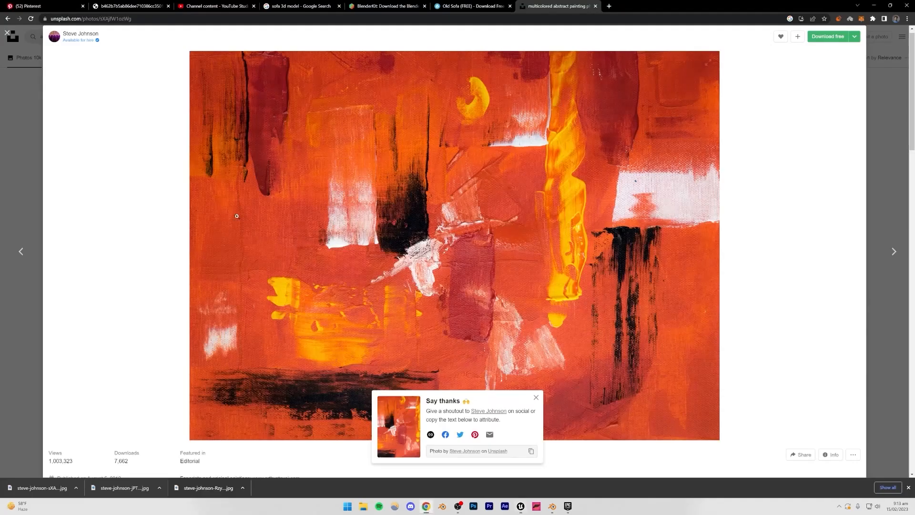
click(124, 4)
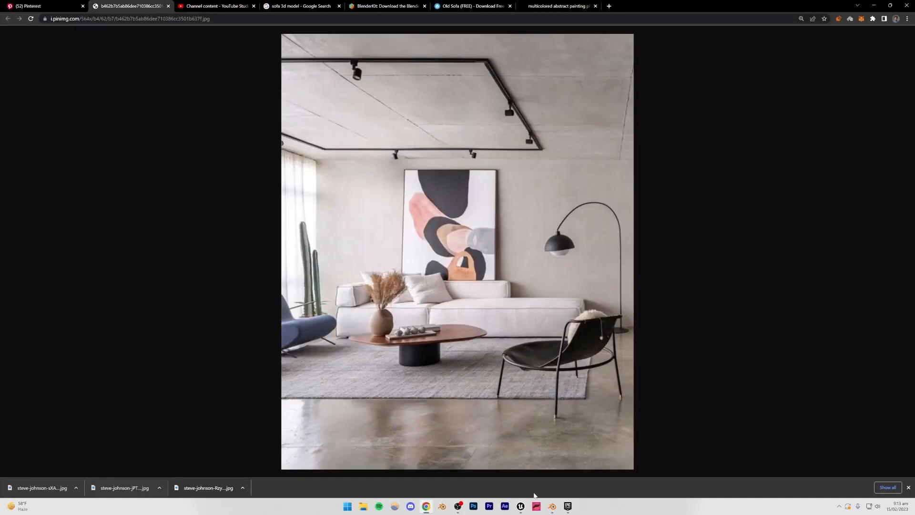
click(522, 507)
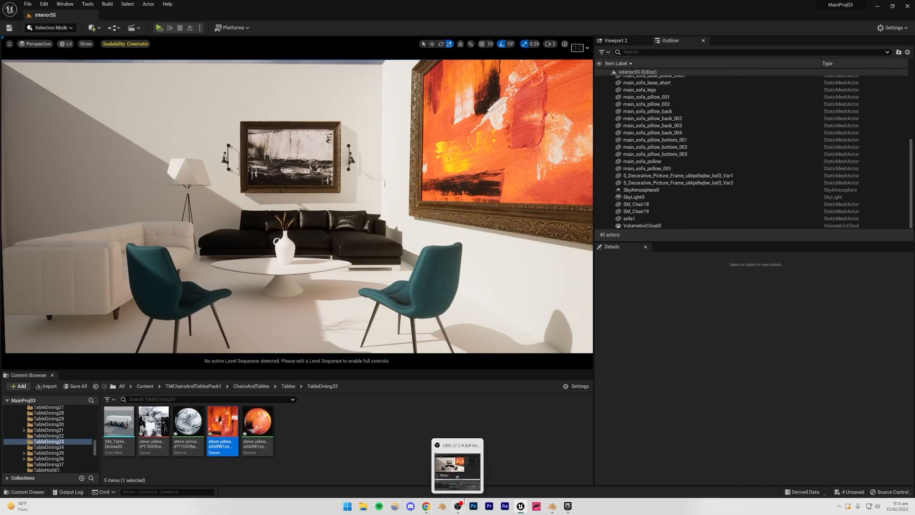
click(424, 507)
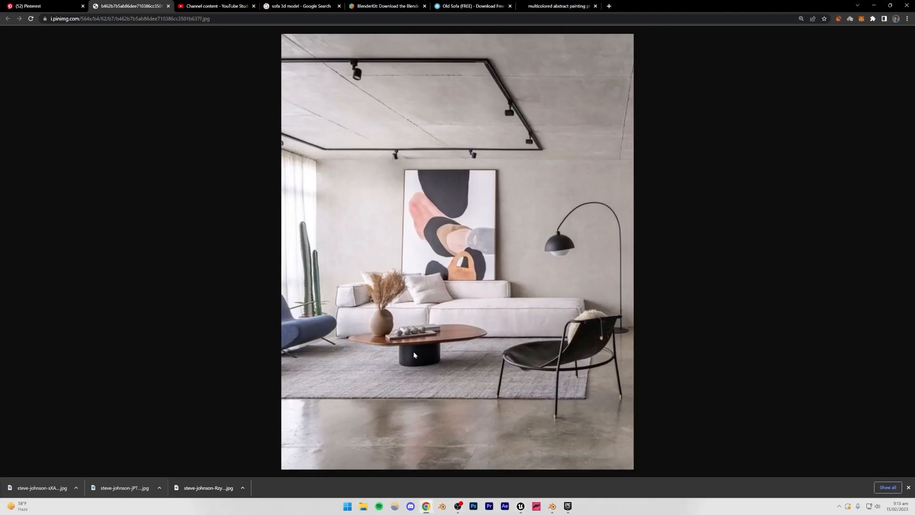
click(522, 508)
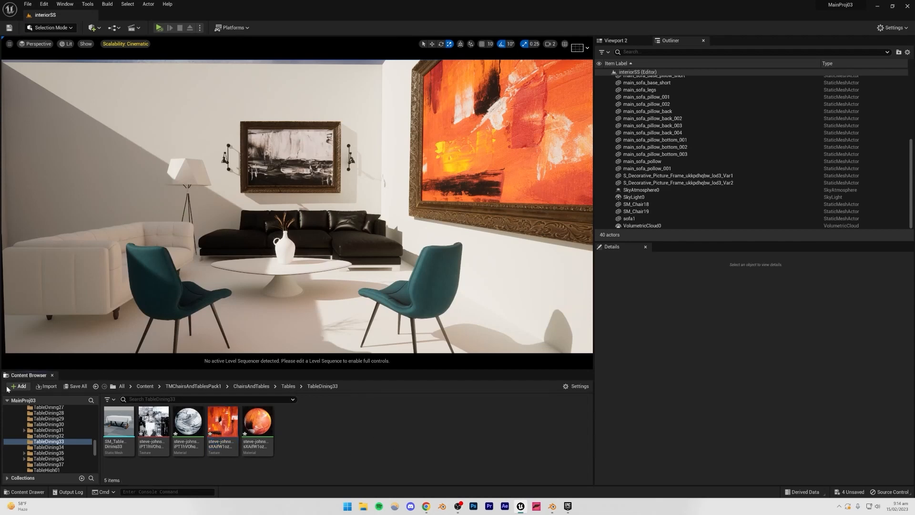
Step: Open Quixel Bridge, search for Books and add the medium-quality Floral Hardcover Book to the project
click(19, 386)
click(35, 145)
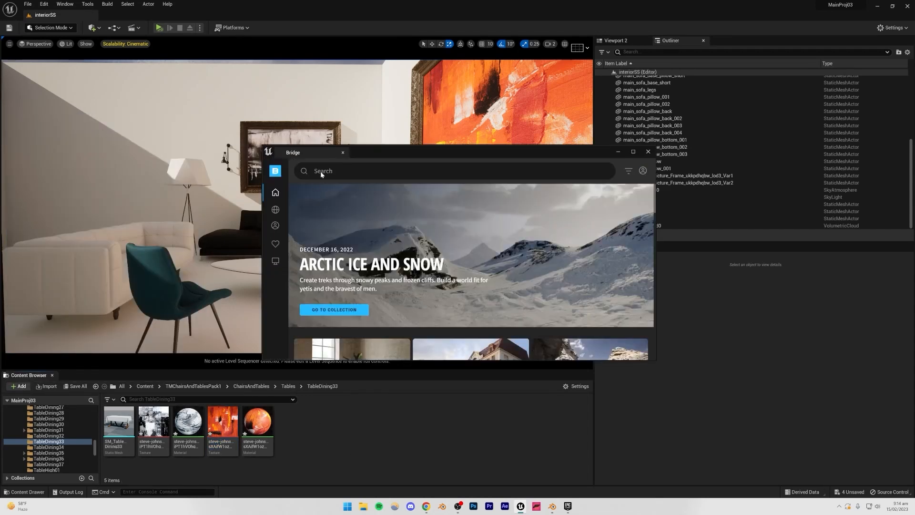
click(321, 173)
click(318, 206)
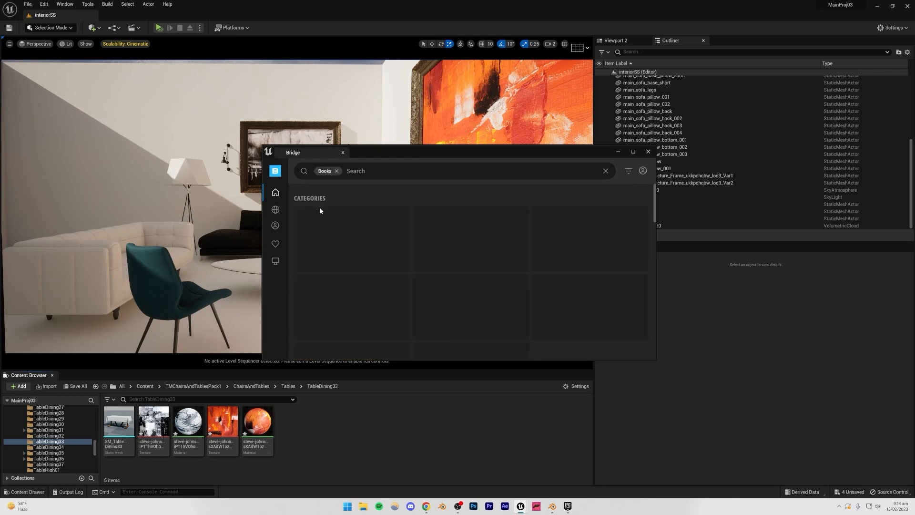
scroll(399, 233, down, 3)
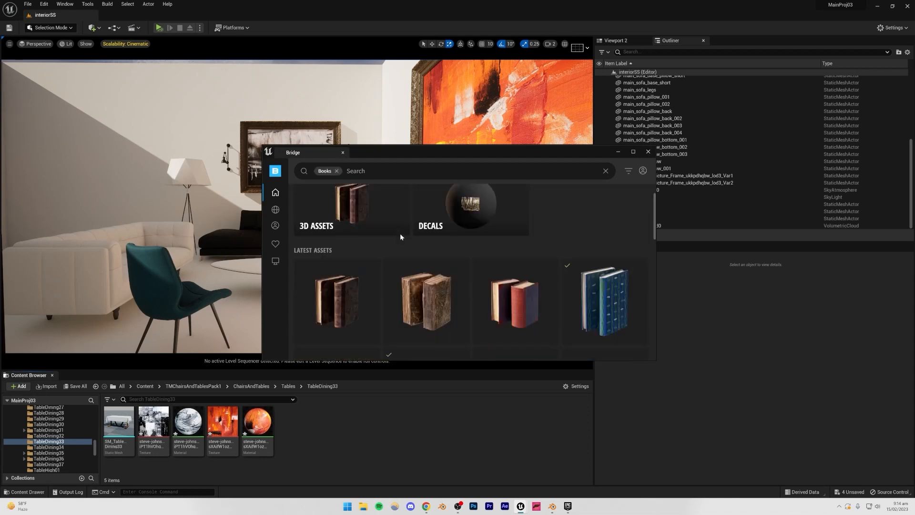
scroll(399, 233, down, 8)
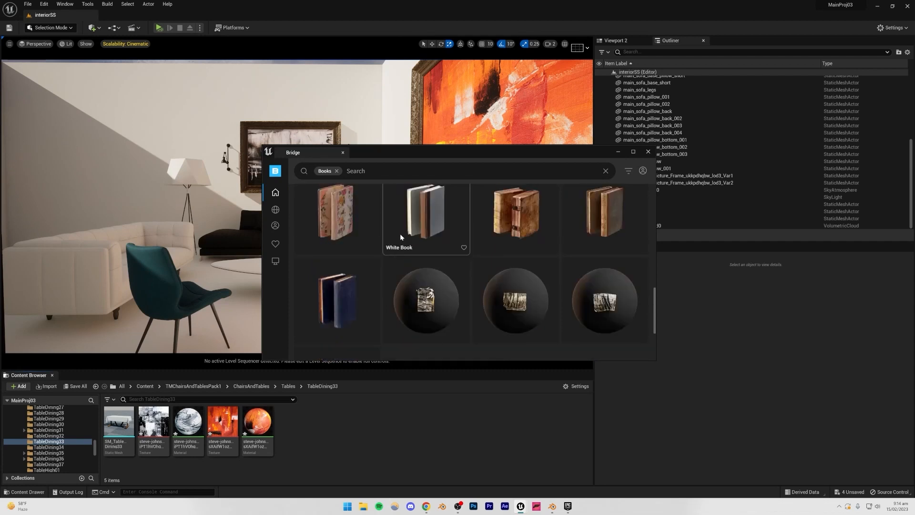
scroll(399, 234, up, 2)
click(342, 285)
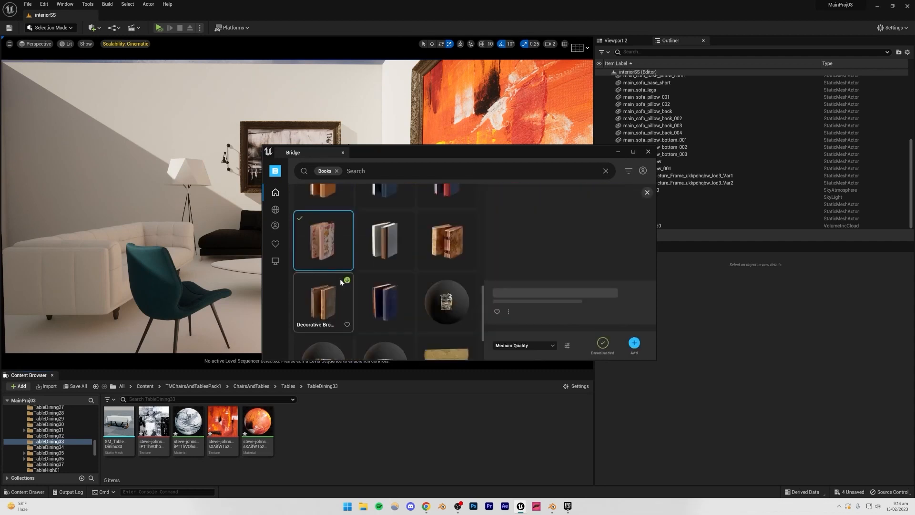
click(634, 344)
drag(461, 153, 675, 234)
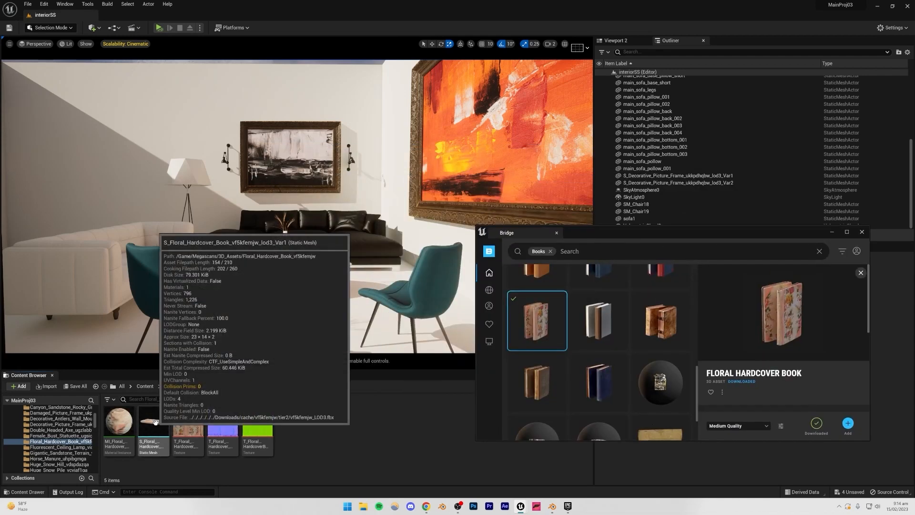
Step: Place the floral hardcover book on the coffee table beside the white vase and adjust its height to rest on the tabletop
drag(155, 423, 261, 265)
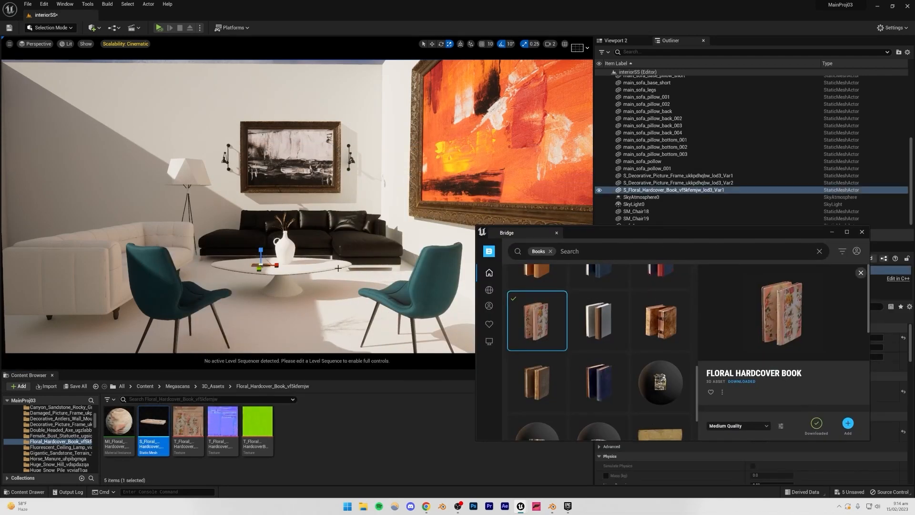
key(w)
right_drag(260, 265, 442, 106)
key(a)
drag(341, 206, 342, 197)
click(329, 286)
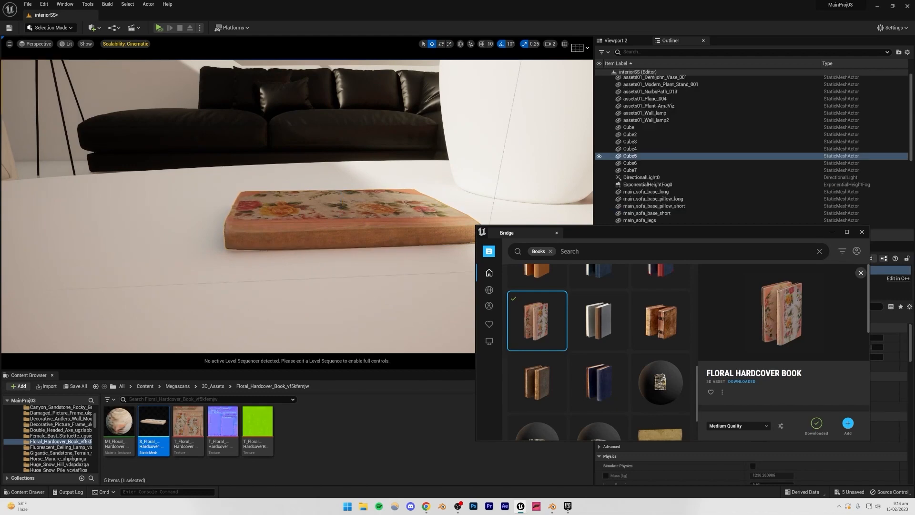
key(s)
right_drag(329, 286, 317, 280)
click(267, 229)
key(w)
right_drag(267, 229, 286, 231)
key(a)
Step: Add the medium-quality Decorative Hardcover Book from Bridge and place it on top of the floral book
scroll(579, 342, up, 3)
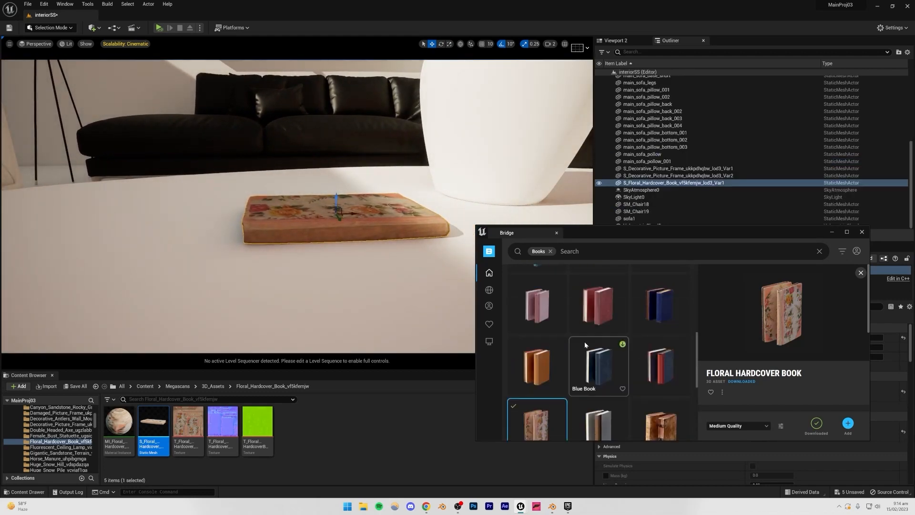
click(670, 350)
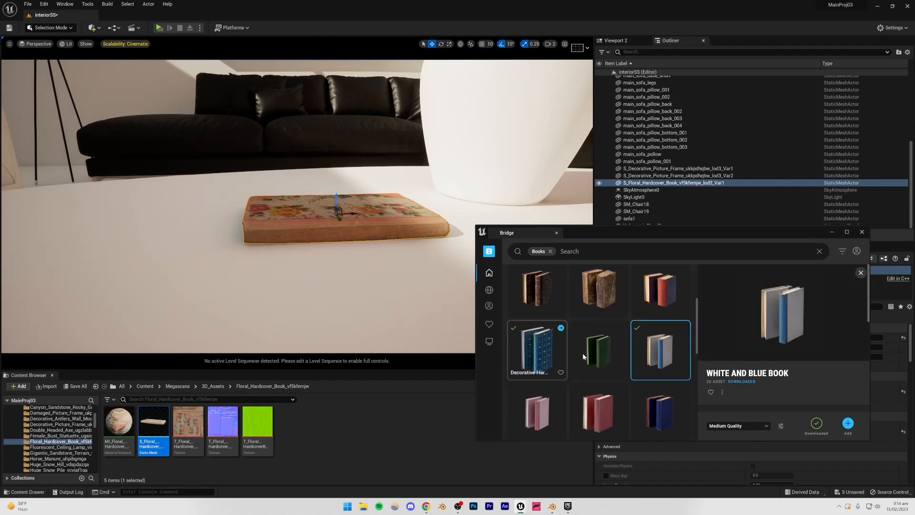
click(550, 348)
click(847, 423)
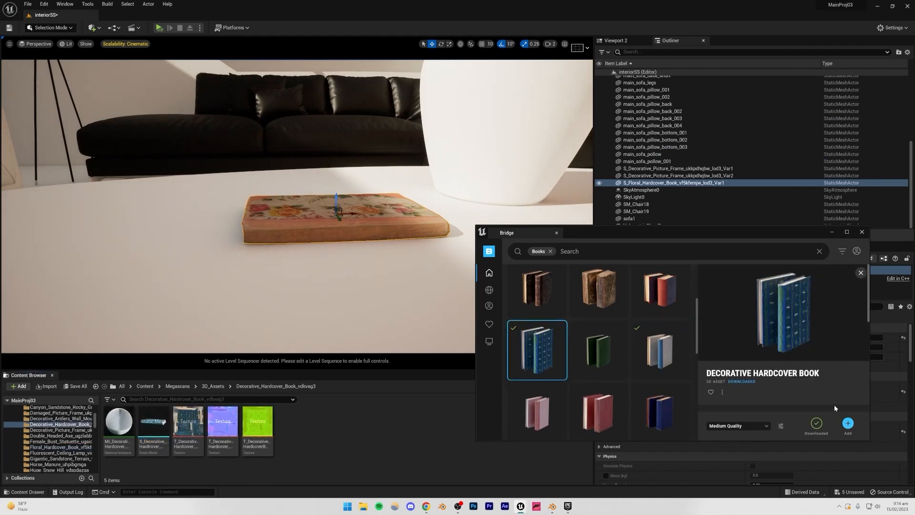
drag(154, 429, 336, 197)
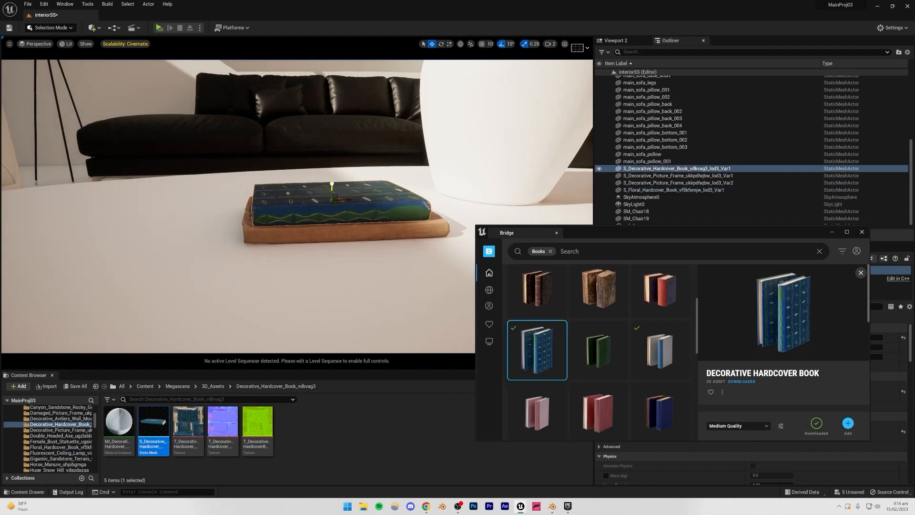
Step: Fine-tune the height of the decorative hardcover book so that it rests on the floral book
click(157, 88)
mouse_move(157, 88)
right_down()
mouse_move(170, 75)
mouse_move(143, 62)
mouse_move(130, 78)
mouse_move(139, 64)
mouse_move(136, 81)
mouse_move(147, 88)
right_up()
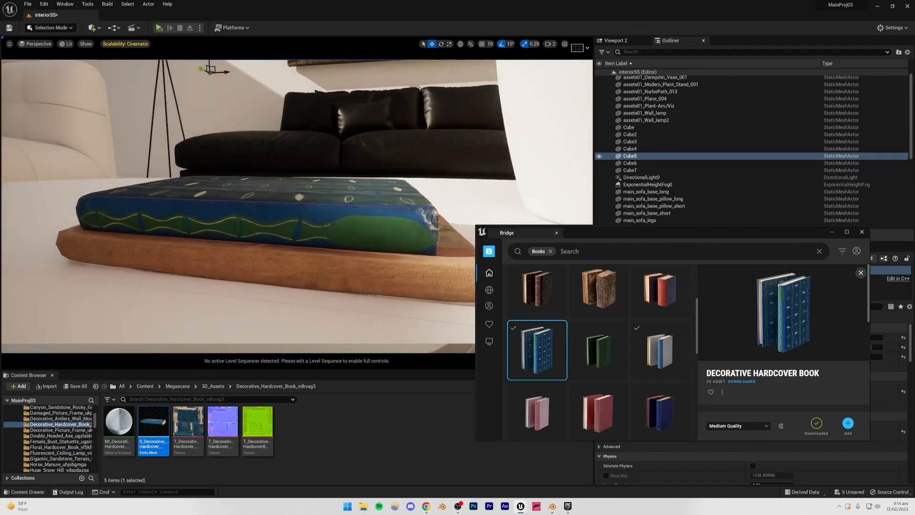
click(260, 205)
drag(270, 183, 270, 182)
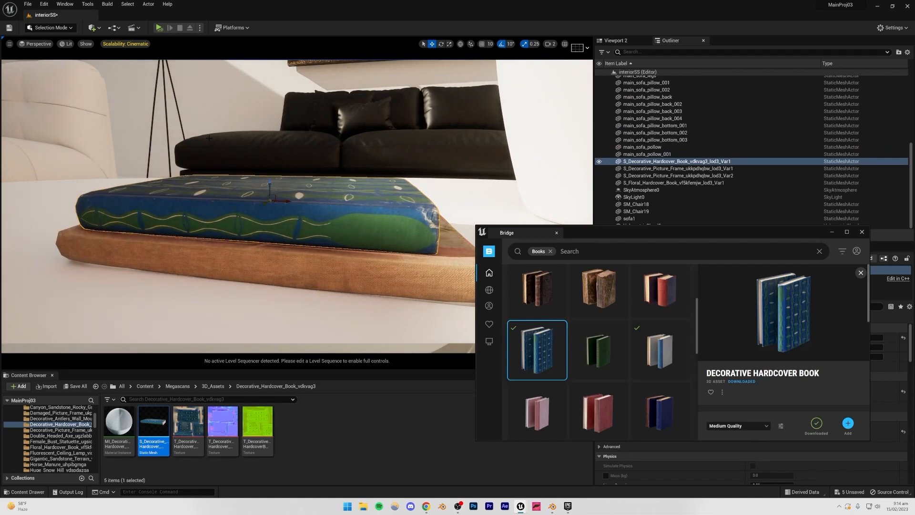
click(209, 102)
mouse_move(210, 102)
right_down()
mouse_move(223, 98)
mouse_move(212, 102)
mouse_move(222, 106)
mouse_move(214, 122)
mouse_move(220, 110)
mouse_move(210, 101)
right_up()
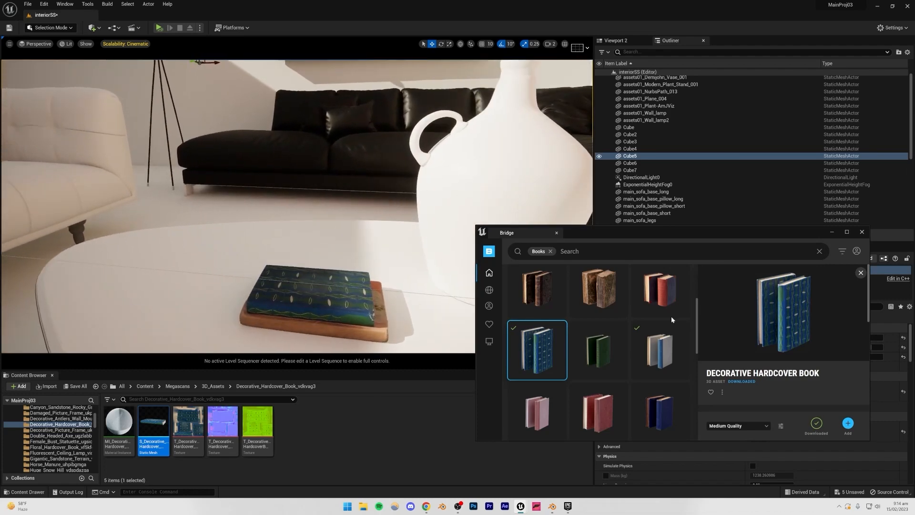
Step: Add the medium-quality White and Blue Book from Bridge and stack it on the decorative hardcover book
click(662, 350)
click(847, 426)
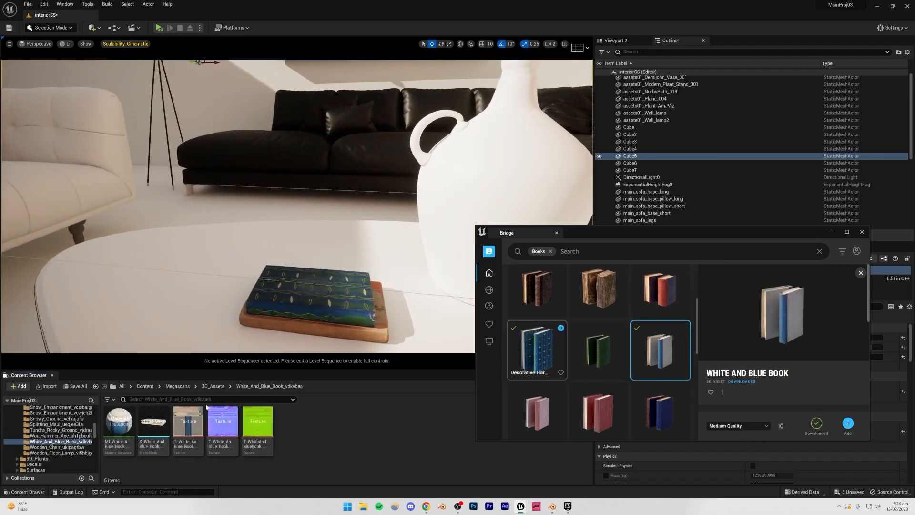
drag(152, 426, 312, 286)
right_drag(312, 286, 292, 226)
key(w)
drag(292, 226, 248, 233)
Step: Flip the two blue books together so the decorative one is uppermost, and lower the pair onto the floral book
click(443, 44)
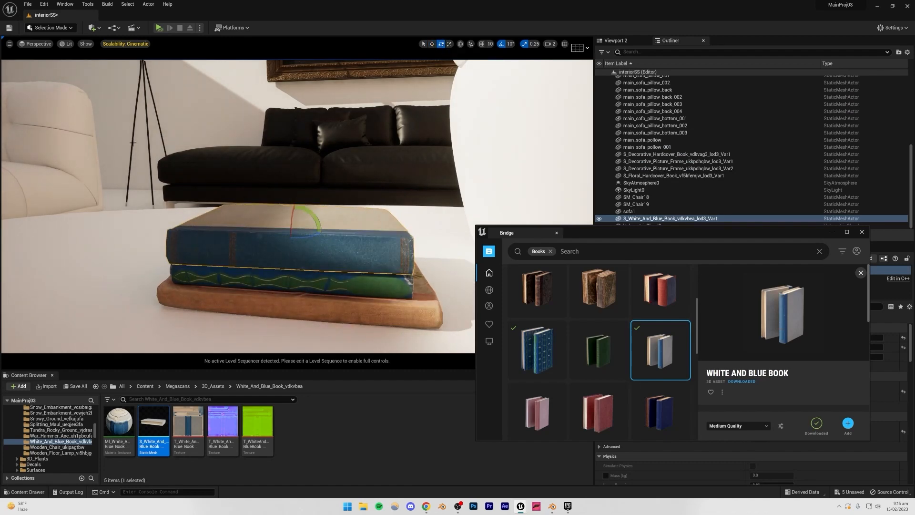
click(286, 334)
mouse_move(286, 333)
right_down()
mouse_move(286, 305)
mouse_move(286, 334)
mouse_move(290, 319)
right_up()
click(272, 172)
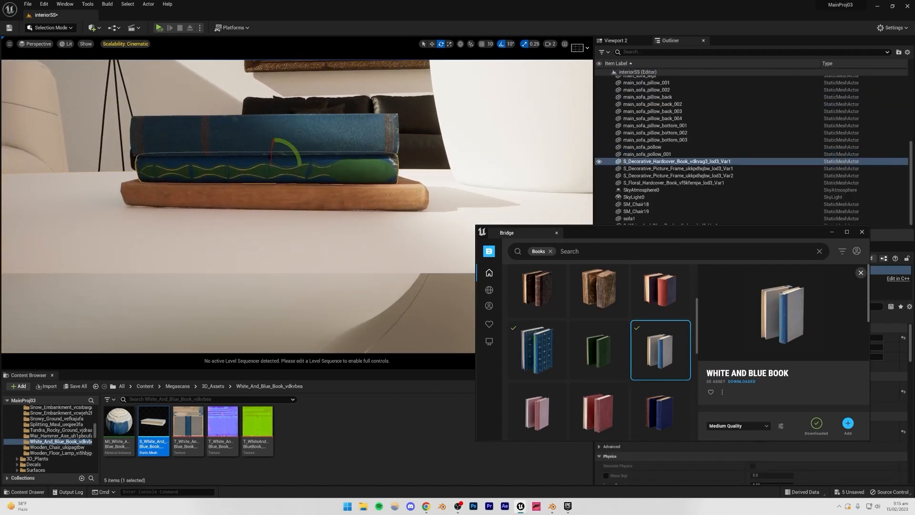
click(260, 138)
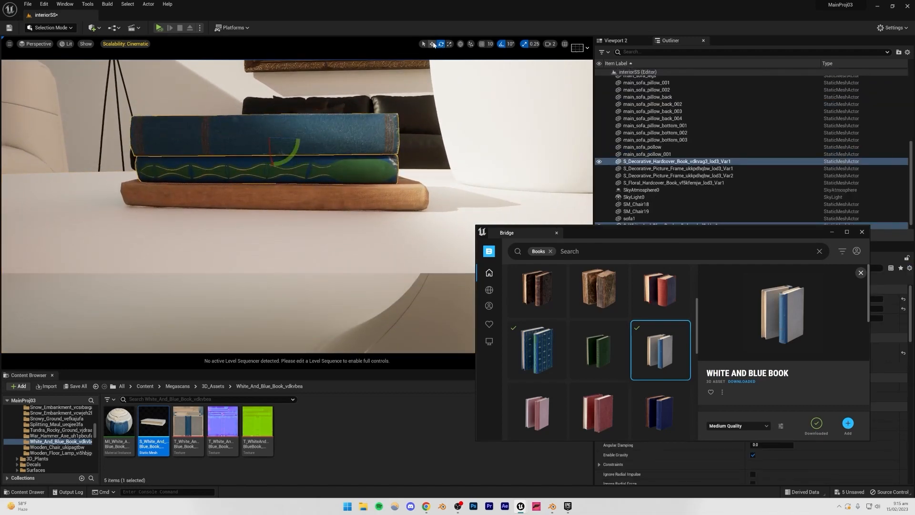
drag(289, 156, 252, 160)
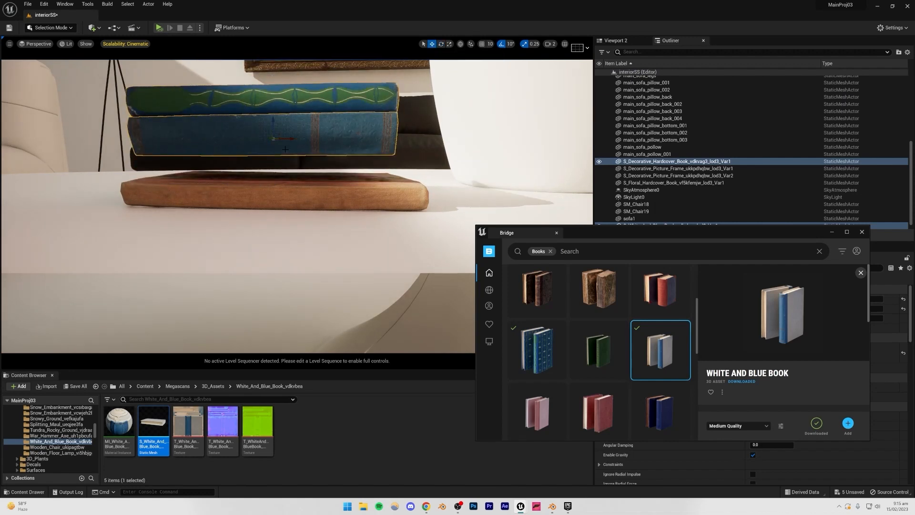
drag(273, 116, 269, 138)
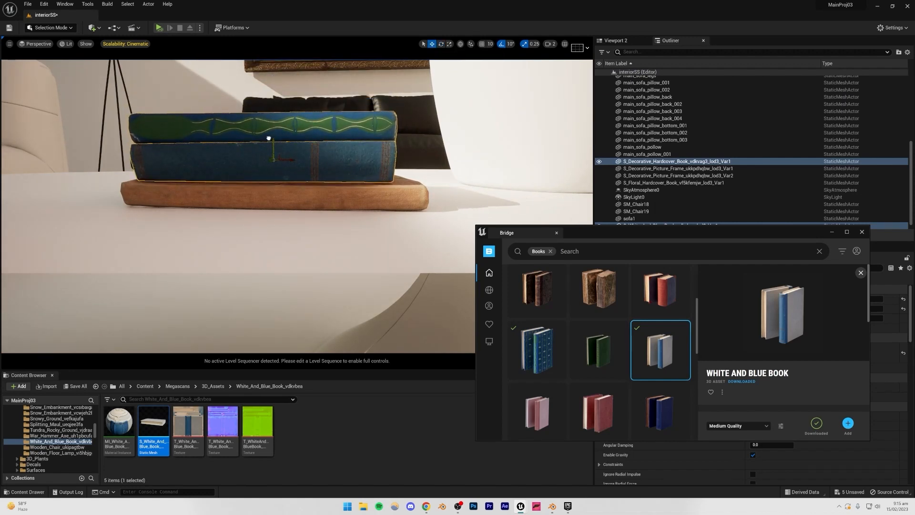
Step: Offset the white and blue book slightly in the middle of the stack for a looser arrangement
click(238, 91)
key(s)
mouse_move(238, 91)
right_down()
mouse_move(238, 110)
mouse_move(238, 90)
mouse_move(258, 107)
mouse_move(253, 81)
right_up()
key(s)
key(w)
key(w)
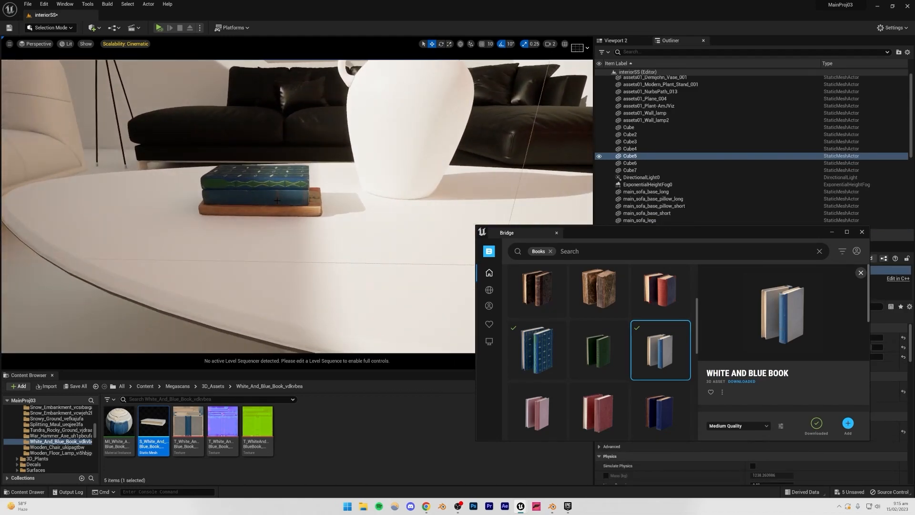
click(274, 197)
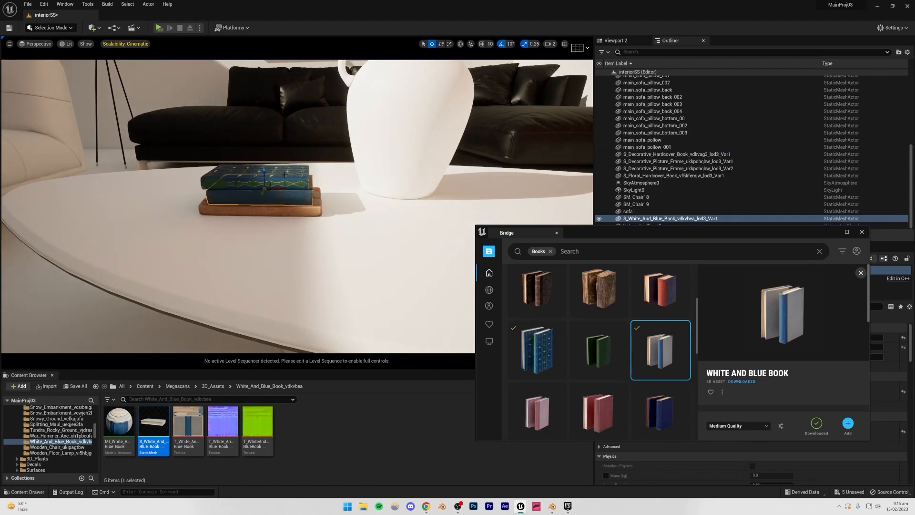
click(275, 182)
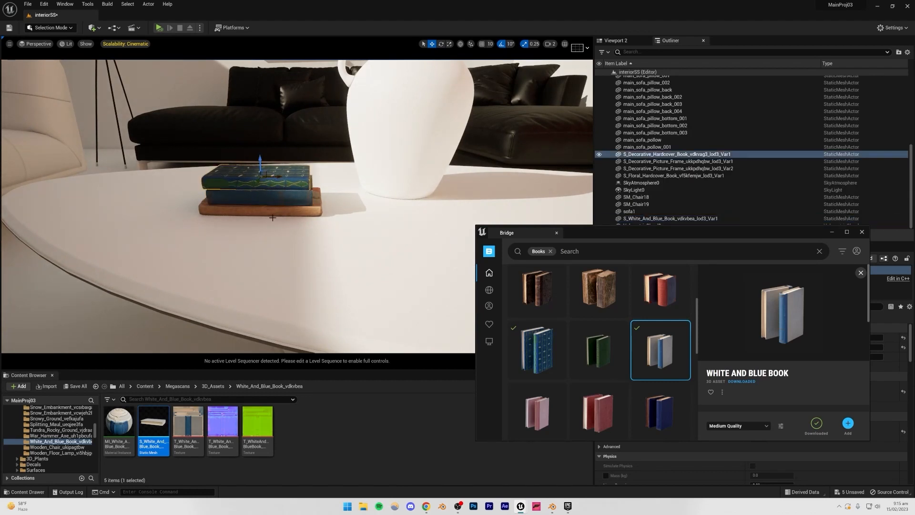
click(272, 200)
right_drag(315, 162, 314, 152)
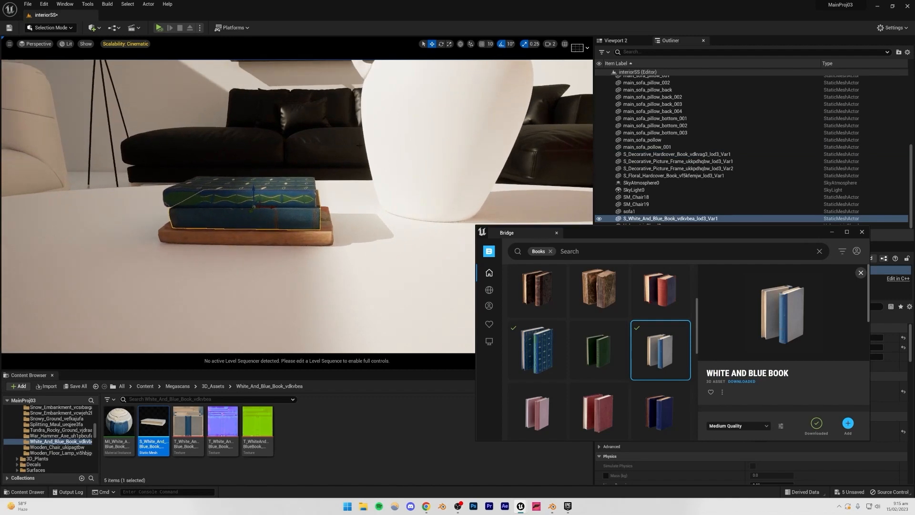
click(319, 148)
Step: Check the book stack from across the room and save the level
click(308, 304)
mouse_move(308, 304)
right_down()
mouse_move(305, 322)
mouse_move(308, 296)
right_up()
click(164, 165)
key(ctrl+s)
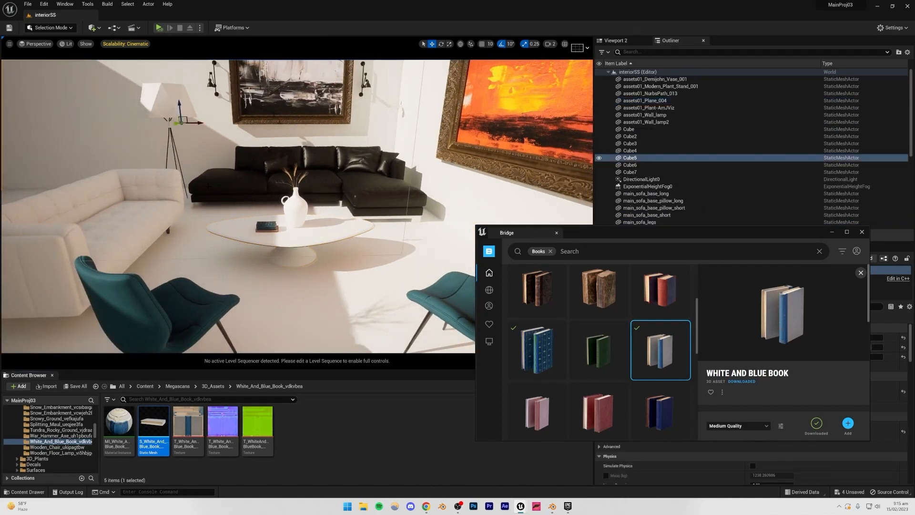
Step: Review more books in Bridge and the loft living room reference on Pinterest with its similar images, and return to the Unreal Editor
scroll(596, 381, down, 2)
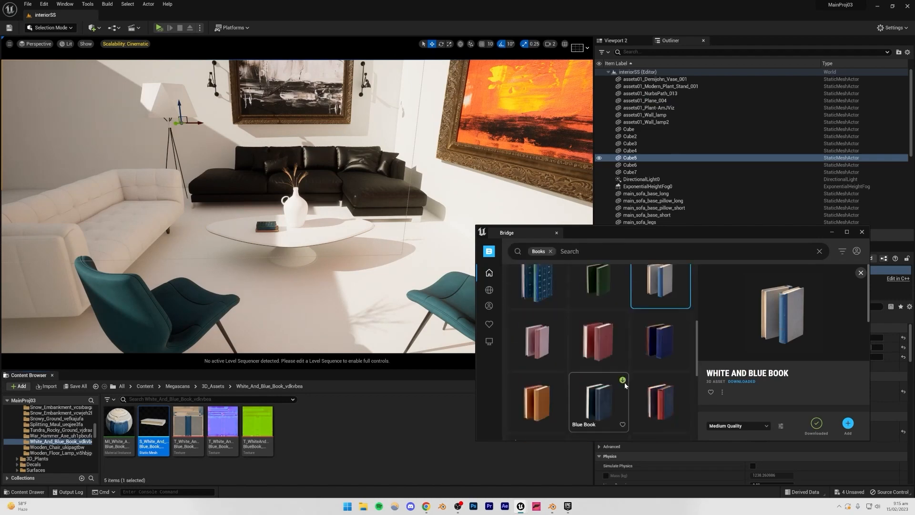
scroll(595, 381, up, 4)
click(426, 506)
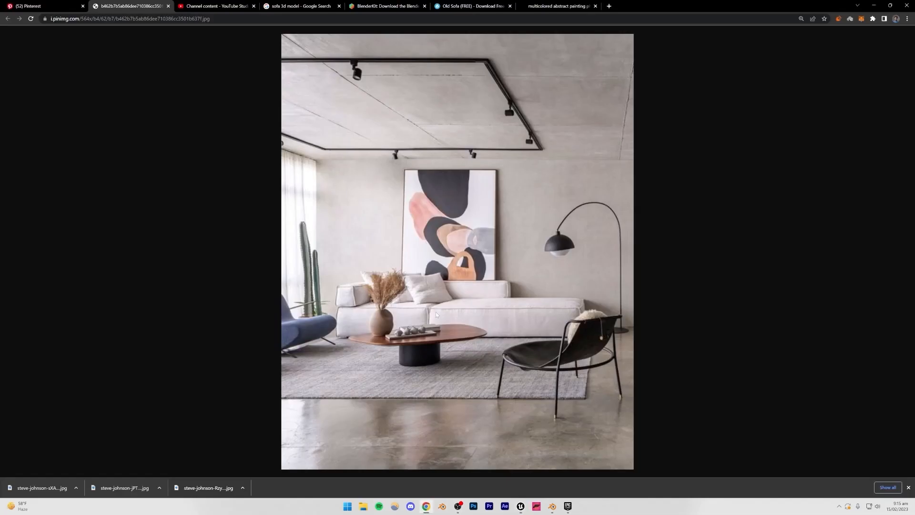
click(66, 3)
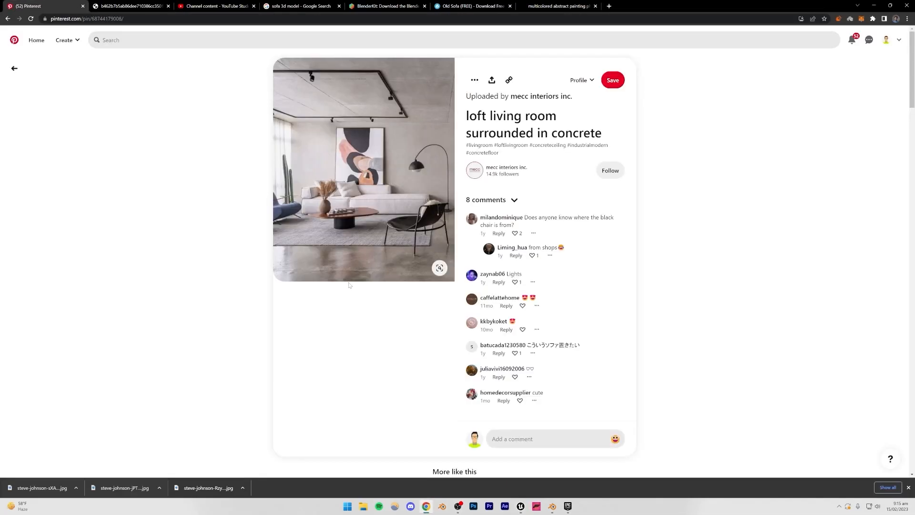
scroll(344, 285, down, 5)
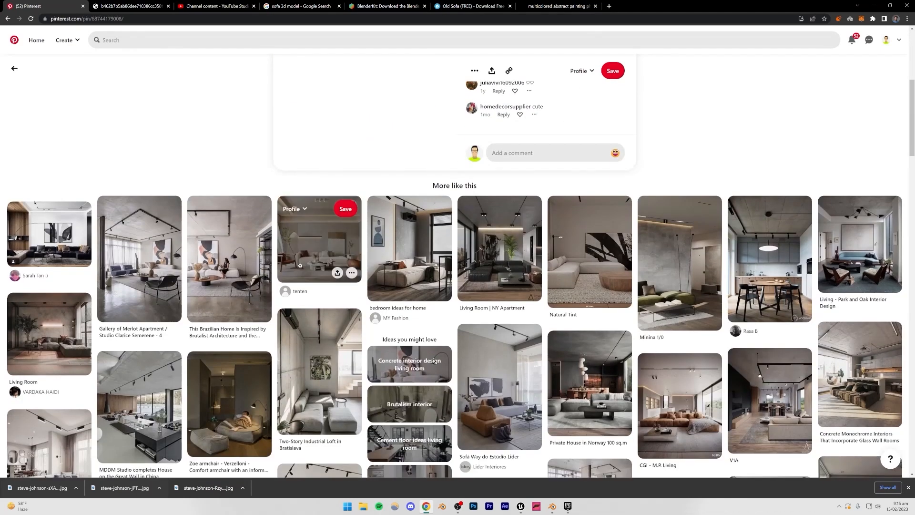
scroll(188, 211, up, 6)
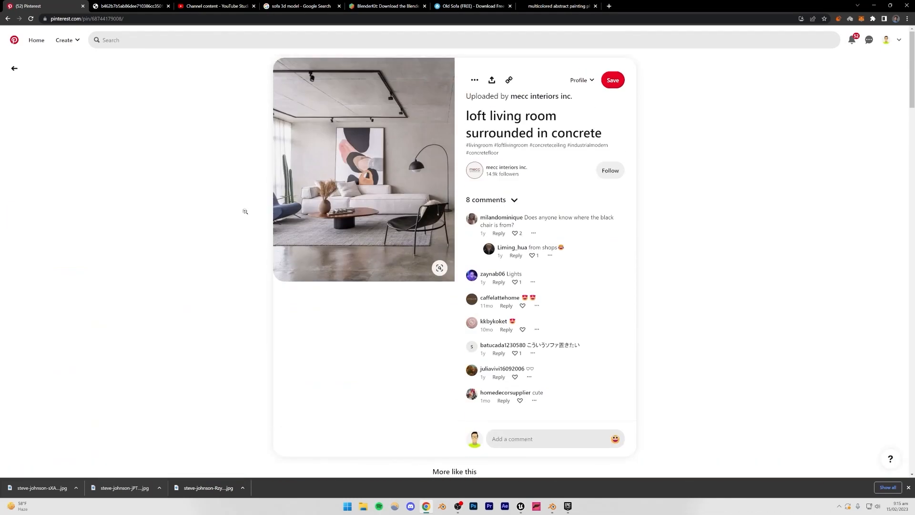
mouse_move(521, 508)
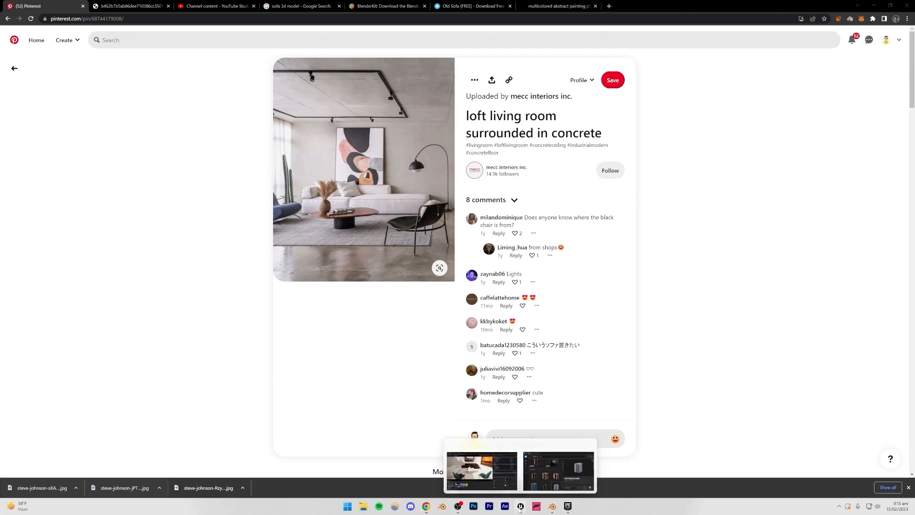
click(493, 448)
Step: Close Bridge and save all the unsaved painting texture and material assets
right_drag(415, 241, 399, 206)
click(340, 71)
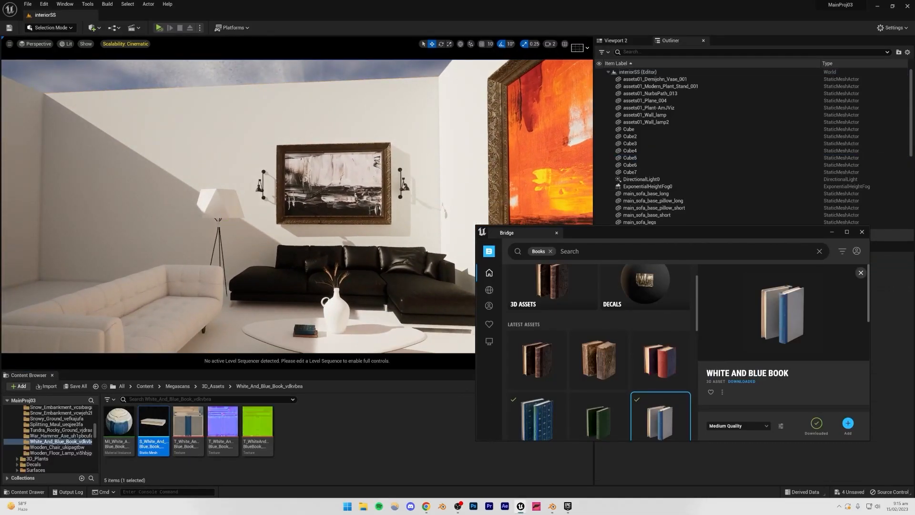
click(862, 234)
right_drag(255, 152, 255, 138)
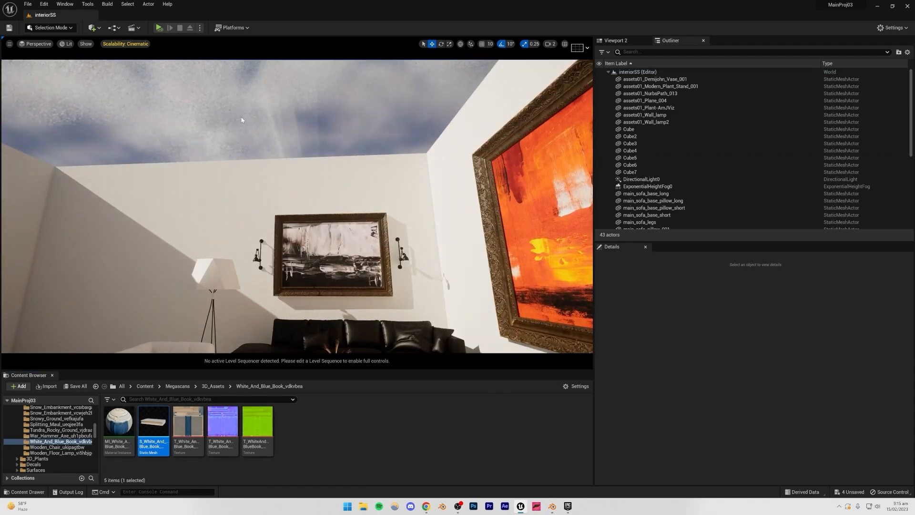
click(76, 386)
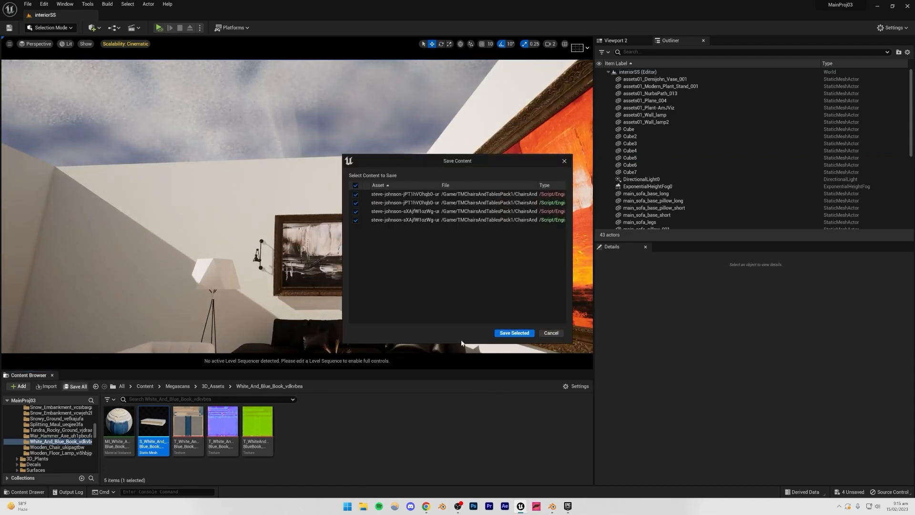
click(510, 329)
Step: Duplicate the floor slab upward to cover the room as a ceiling at a height of about 476, and save the level
right_drag(290, 228, 270, 296)
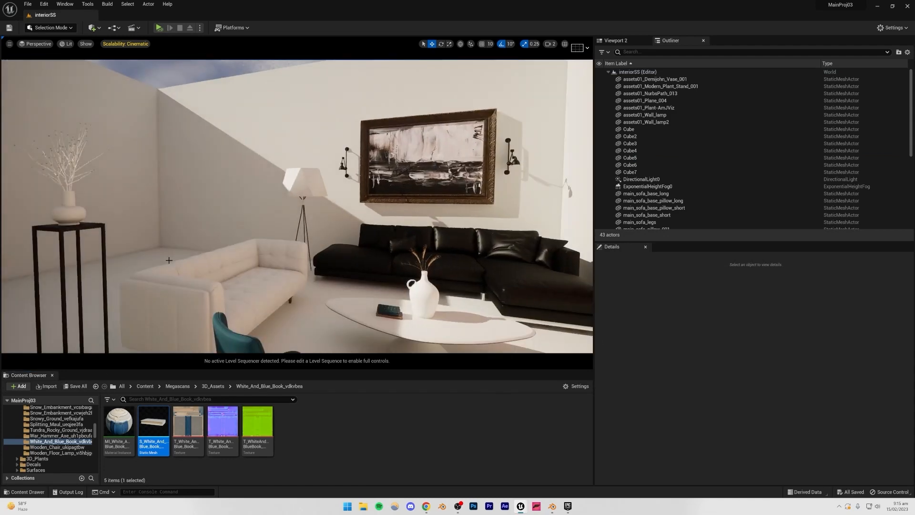
click(291, 328)
right_drag(292, 328, 274, 347)
alt+drag(207, 244, 198, 144)
right_drag(199, 144, 159, 227)
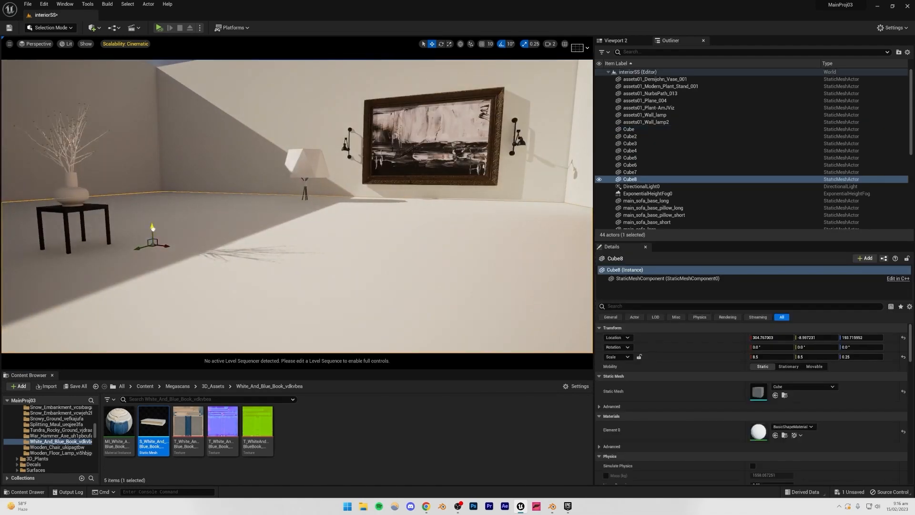
drag(153, 230, 147, 123)
right_drag(147, 123, 160, 72)
drag(129, 264, 160, 103)
right_drag(218, 180, 206, 154)
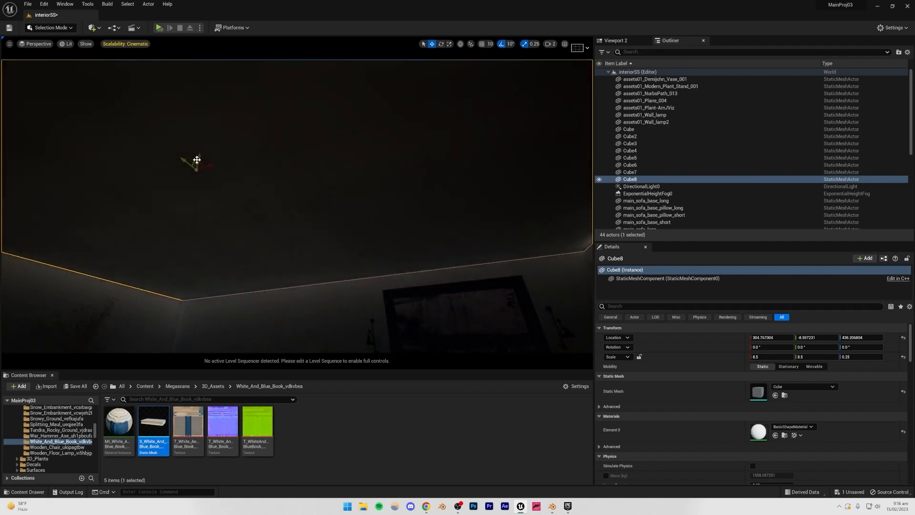
drag(197, 159, 213, 123)
key(ctrl+s)
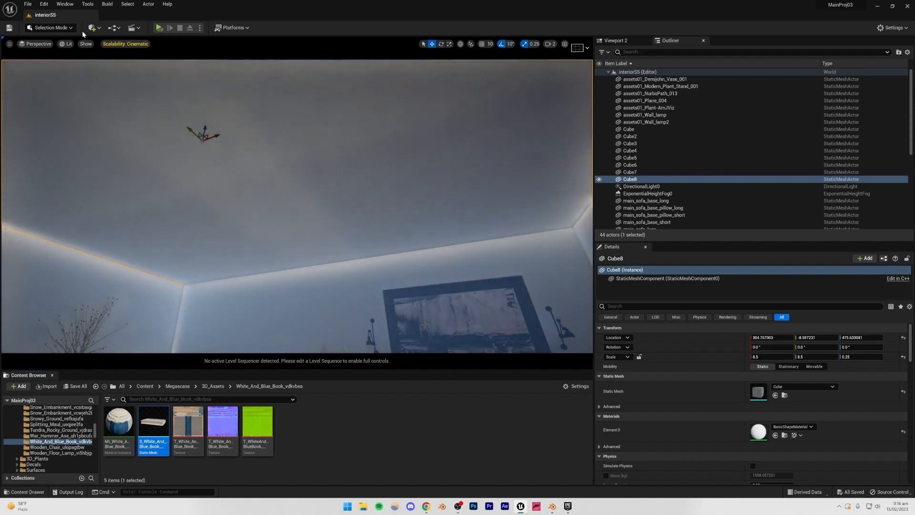
Step: Inspect the enclosed room in Unlit mode, frame the seating area, and return the viewport to Lit
click(69, 44)
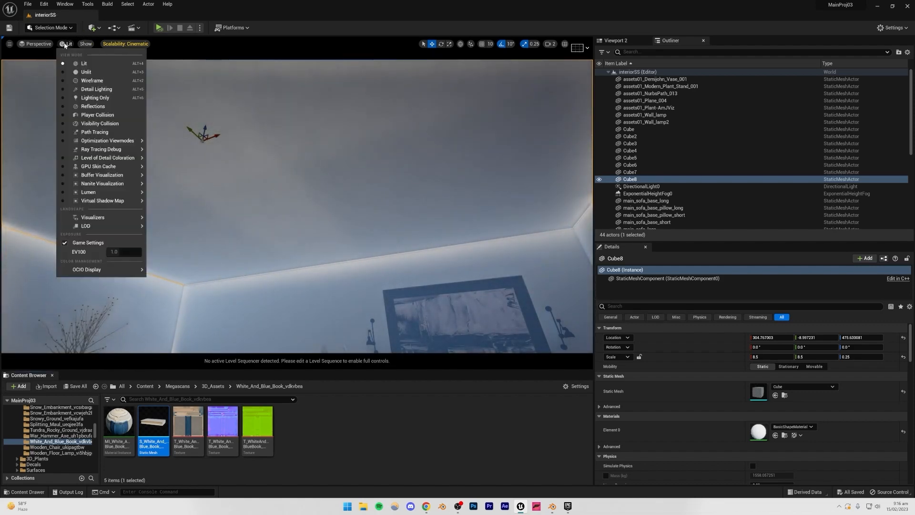
click(86, 72)
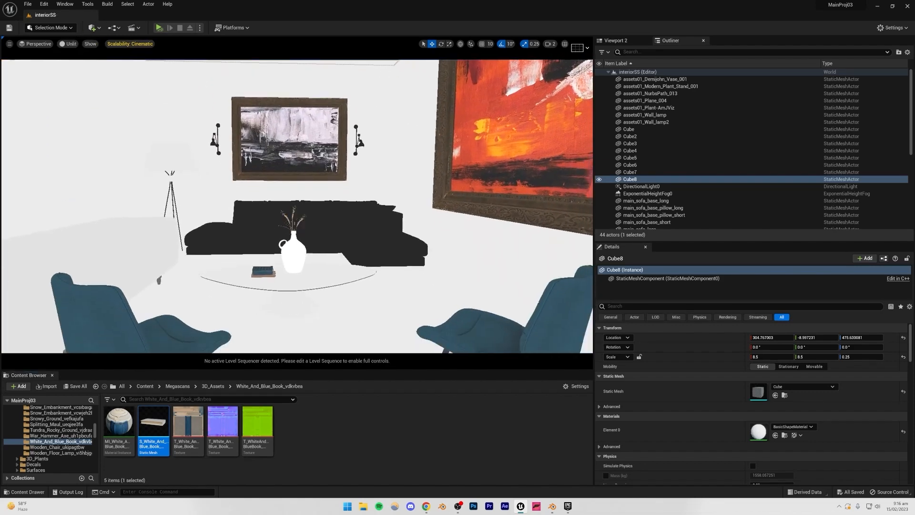
mouse_move(231, 177)
right_down()
mouse_move(230, 189)
mouse_move(245, 185)
mouse_move(224, 178)
right_up()
click(167, 120)
click(69, 44)
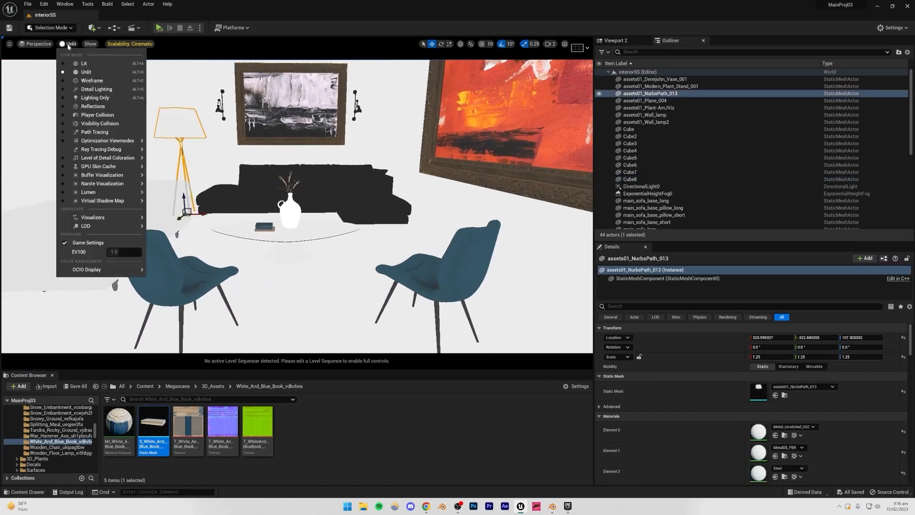
click(86, 63)
Step: Add a rectangular light and position it high in the room beside the vase on the tall plant stand
click(99, 29)
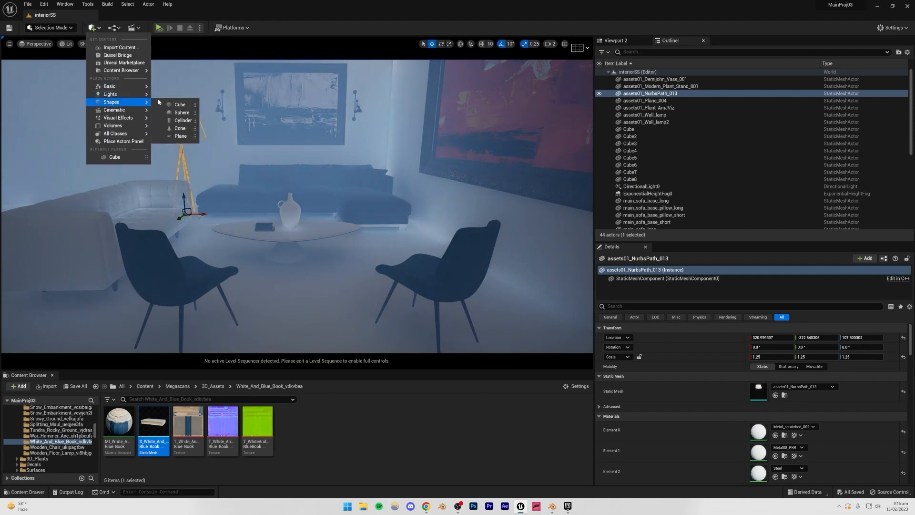
mouse_move(137, 97)
click(184, 121)
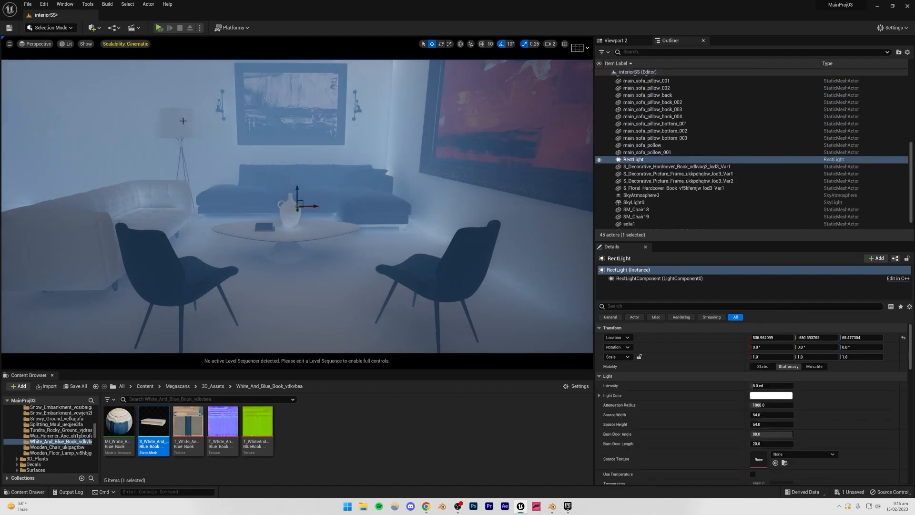
drag(298, 210, 298, 315)
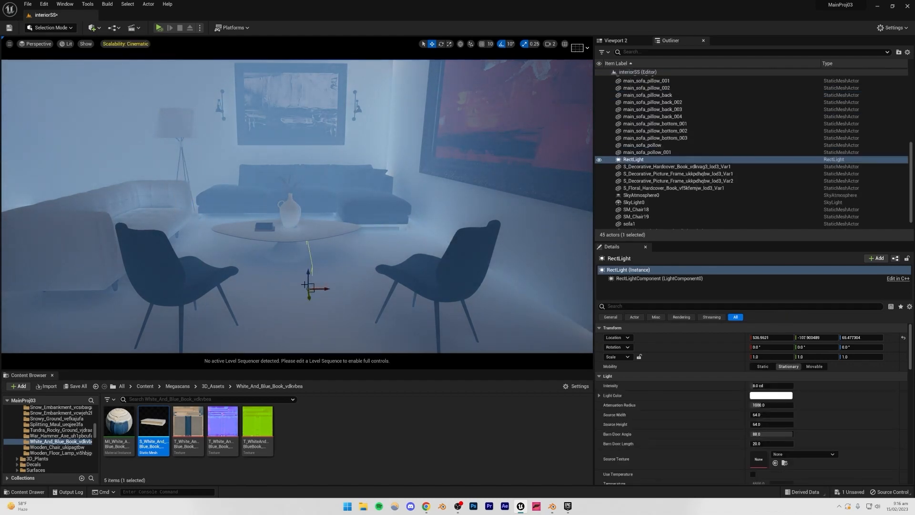
drag(308, 270, 8, 119)
right_drag(208, 211, 147, 182)
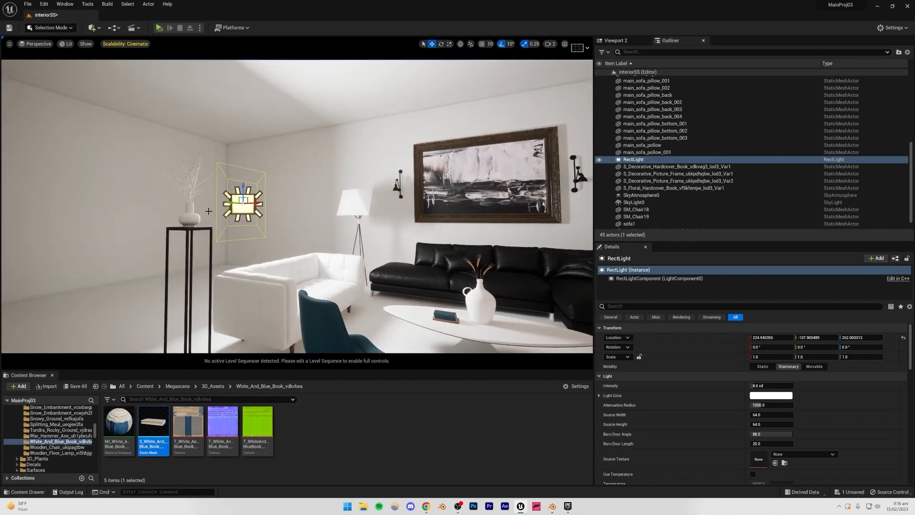
drag(256, 201, 229, 165)
Step: Check the new lighting from a wider view of the living room and save the level
click(120, 202)
right_drag(120, 202, 192, 211)
key(ctrl+s)
key(s)
key(q)
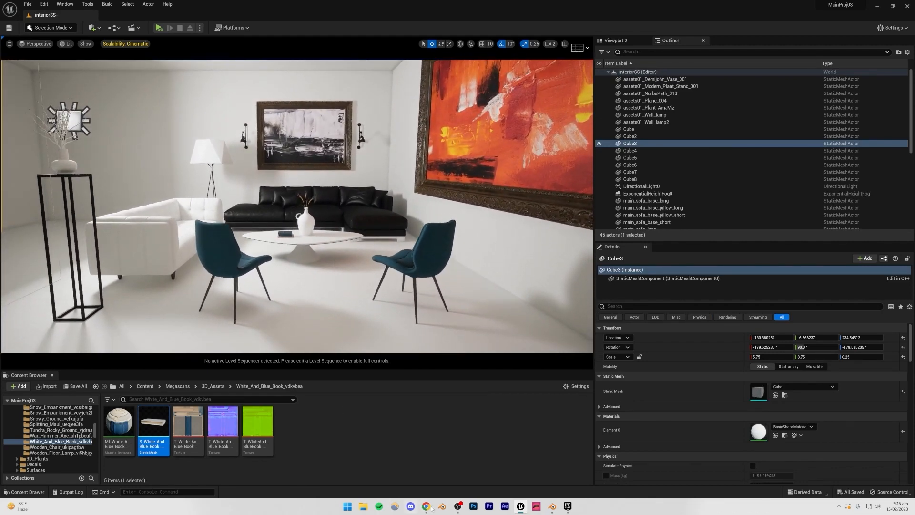
Step: Compare the room's bare ceiling with the track lighting in the Pinterest loft reference
click(427, 506)
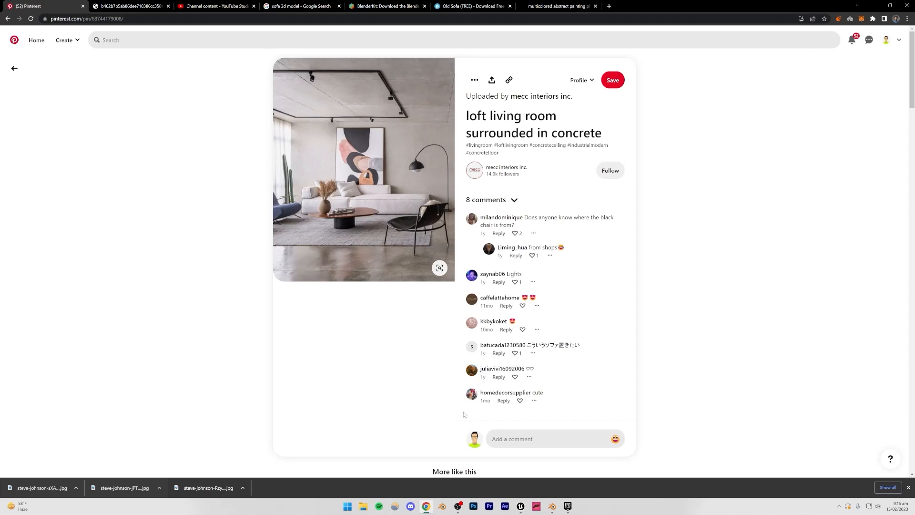
click(521, 508)
key(s)
right_drag(332, 169, 320, 147)
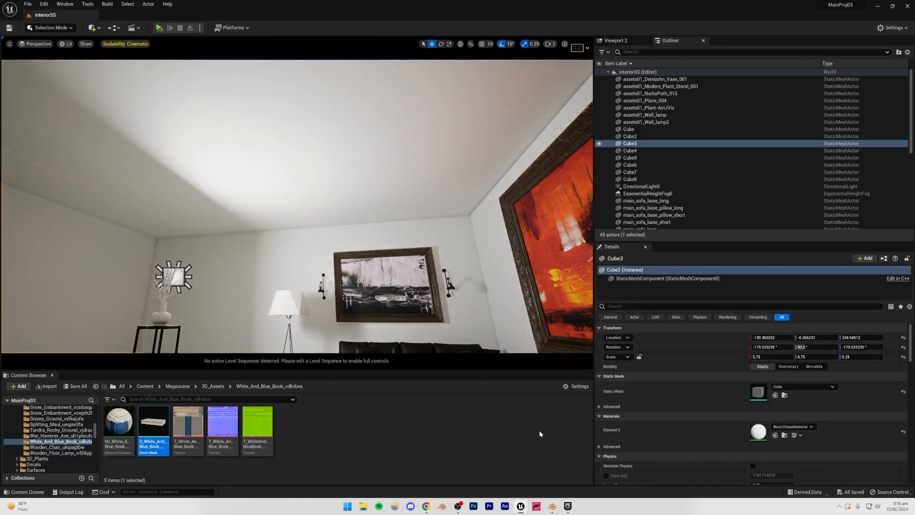
click(428, 506)
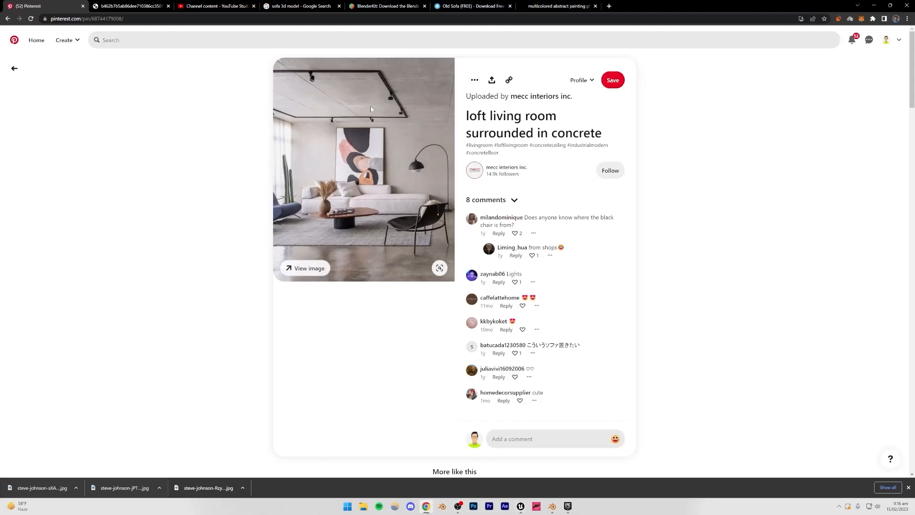
click(522, 507)
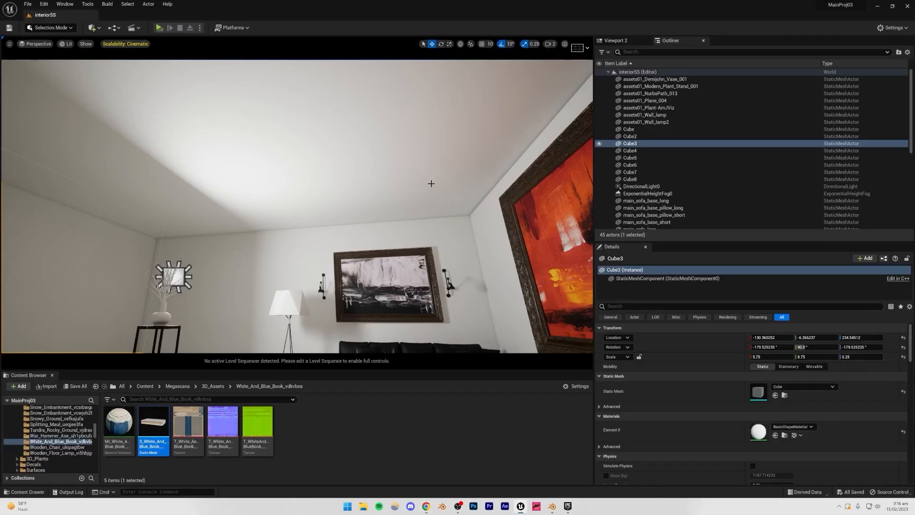
Step: Switch to Blender and search the BlenderKit models for "ceiling light"
click(552, 507)
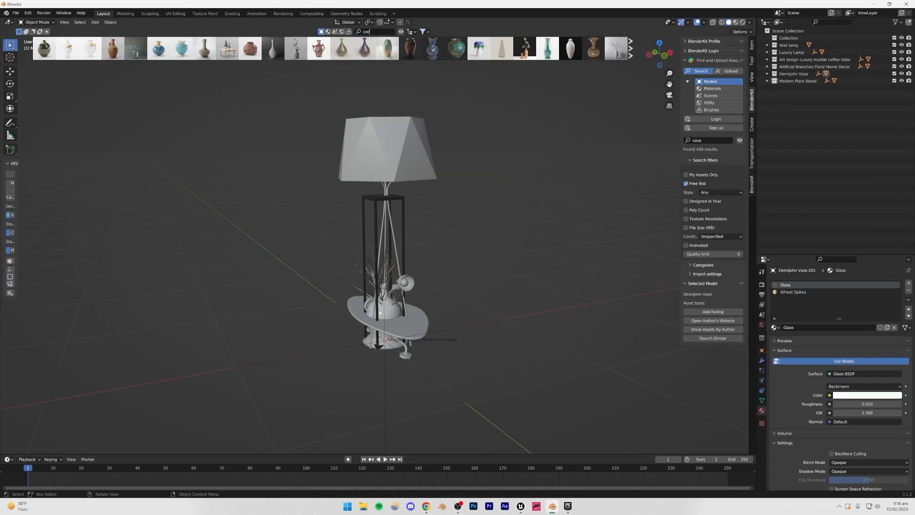
text(ceiling light)
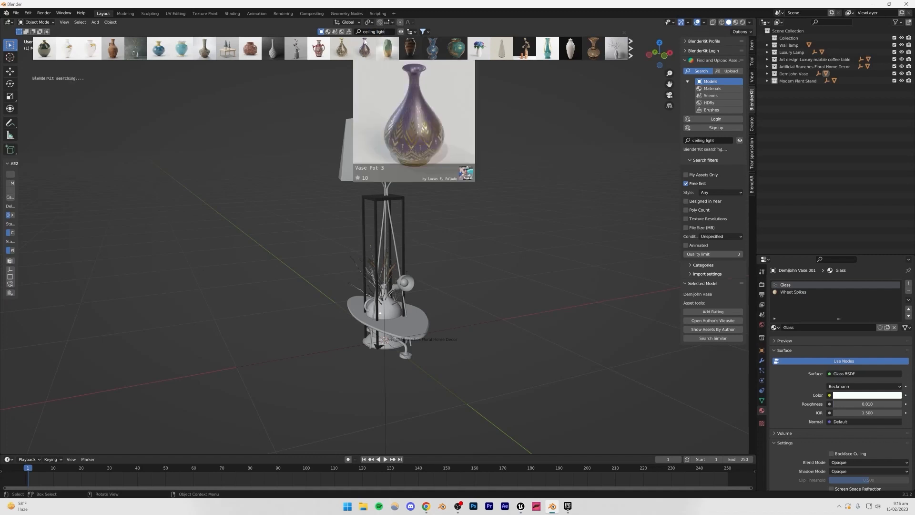
key(Return)
mouse_move(82, 59)
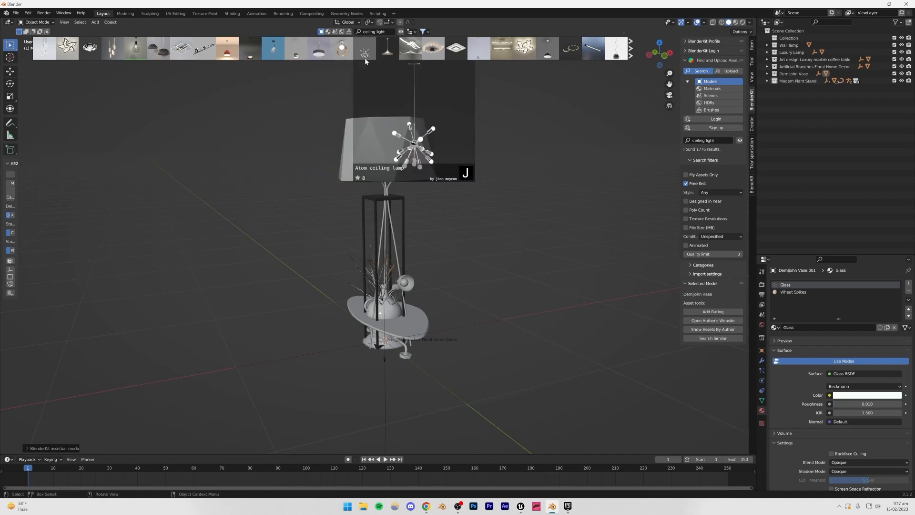
Step: Delete the previously imported lamp, plant stand, table, vase and decor models from the Blender scene
click(767, 81)
click(795, 88)
drag(794, 88, 788, 135)
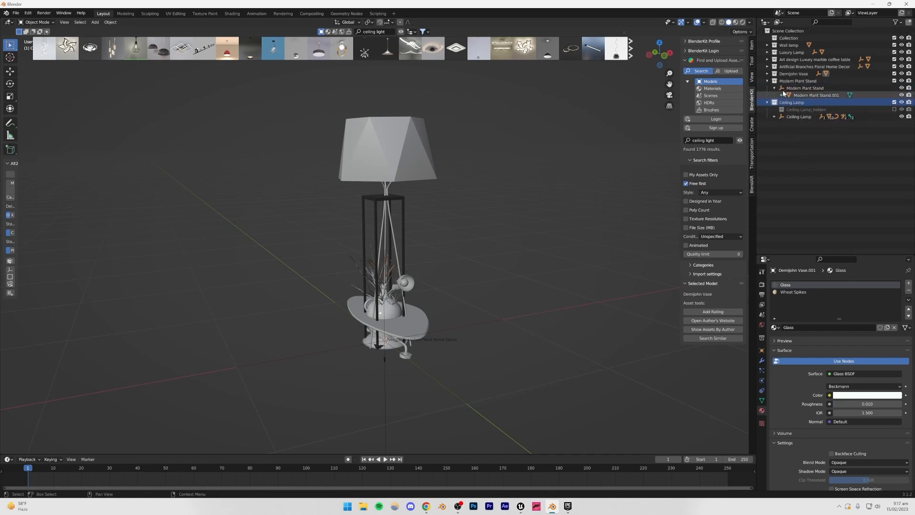
drag(296, 91, 473, 238)
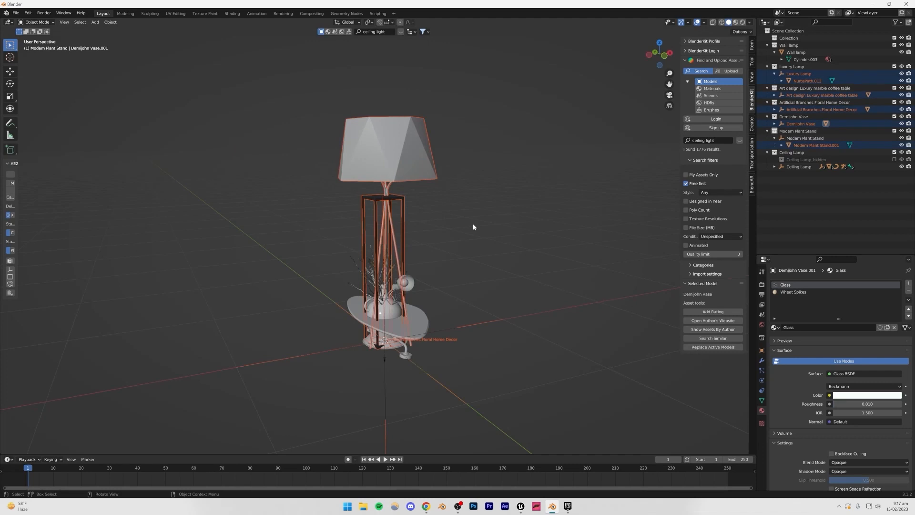
key(Delete)
drag(323, 262, 454, 371)
key(Delete)
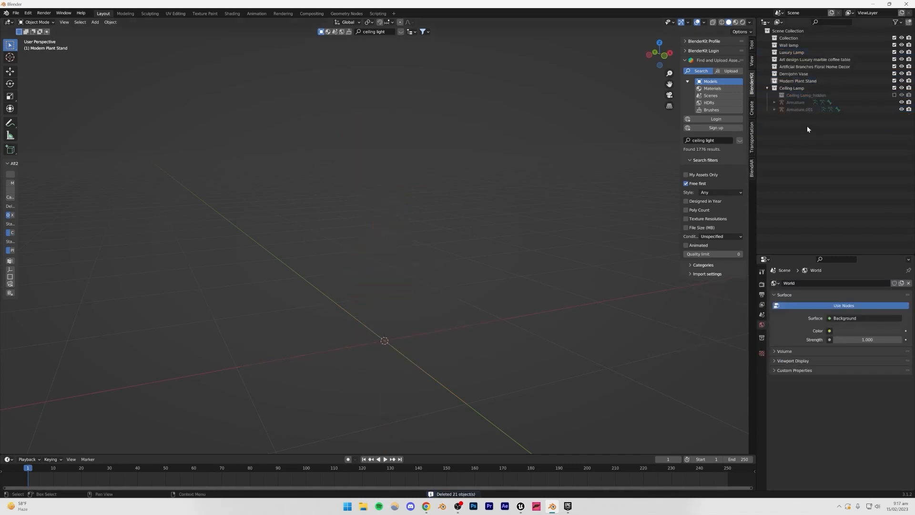
Step: Delete all the leftover collections and the two remaining armatures to empty the scene
click(793, 39)
shift+click(793, 89)
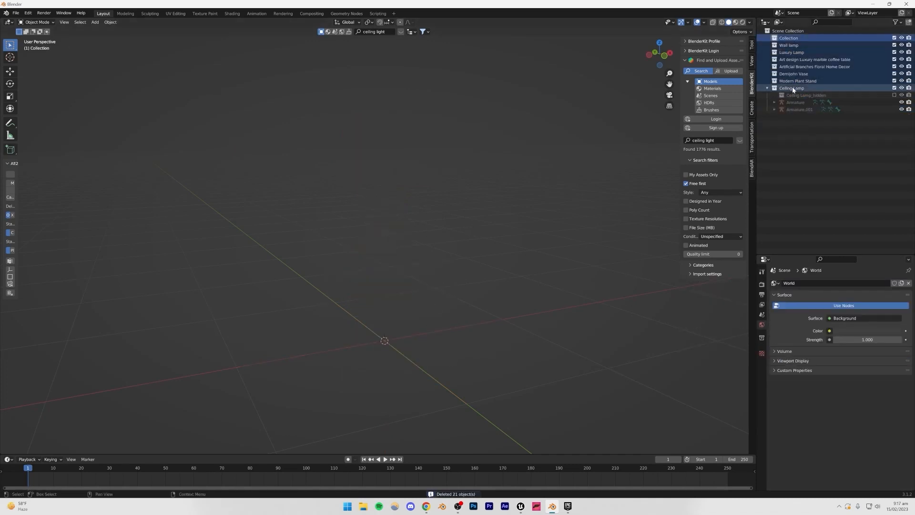
key(Delete)
click(789, 40)
shift+click(789, 53)
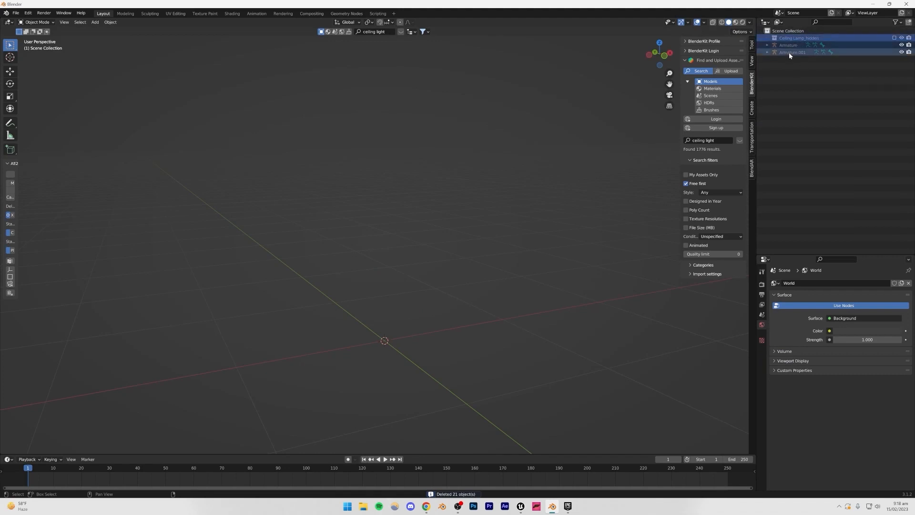
key(Delete)
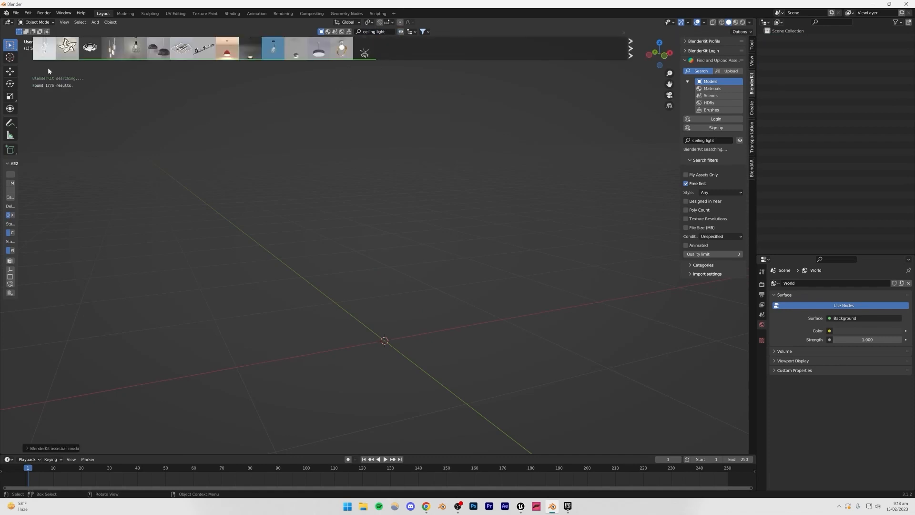
Step: Import the Ceiling Lamp model with the geometric wire cage from BlenderKit into the empty scene
click(137, 51)
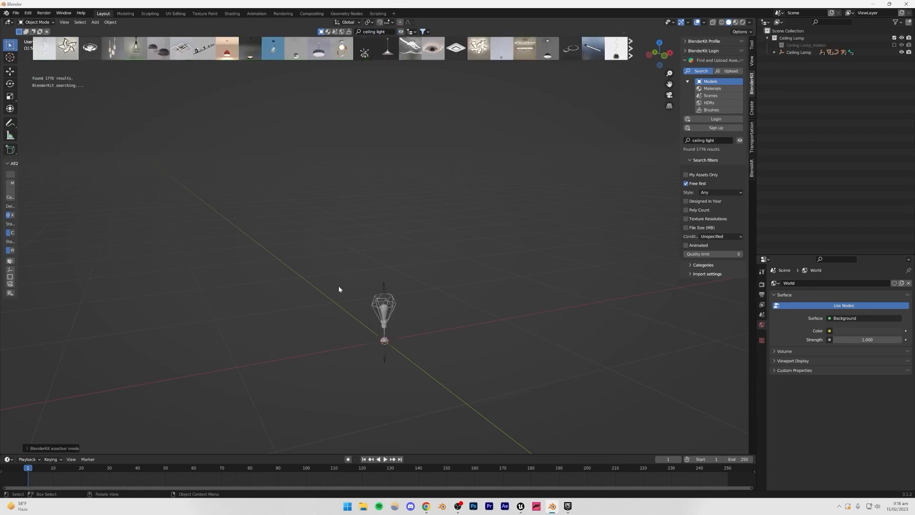
Step: Browse further through the BlenderKit "ceiling light" results for an alternative lamp model
scroll(374, 322, up, 3)
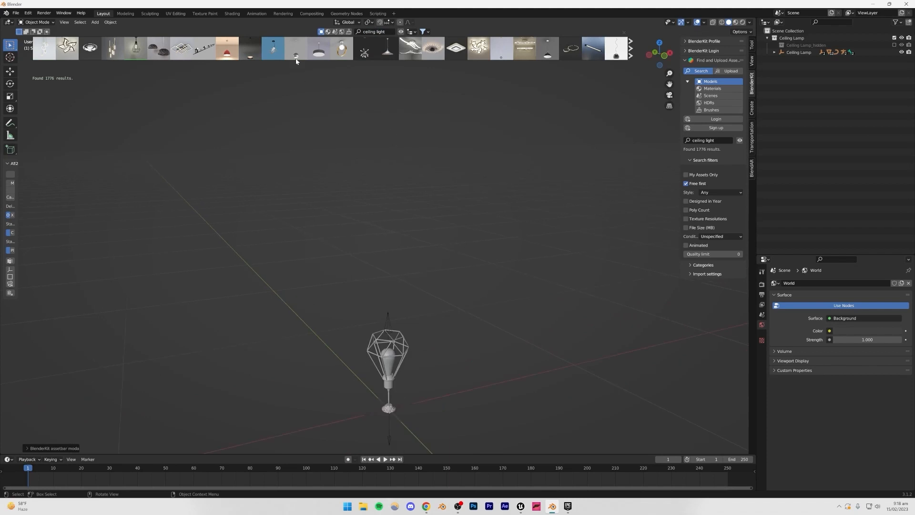
mouse_move(349, 49)
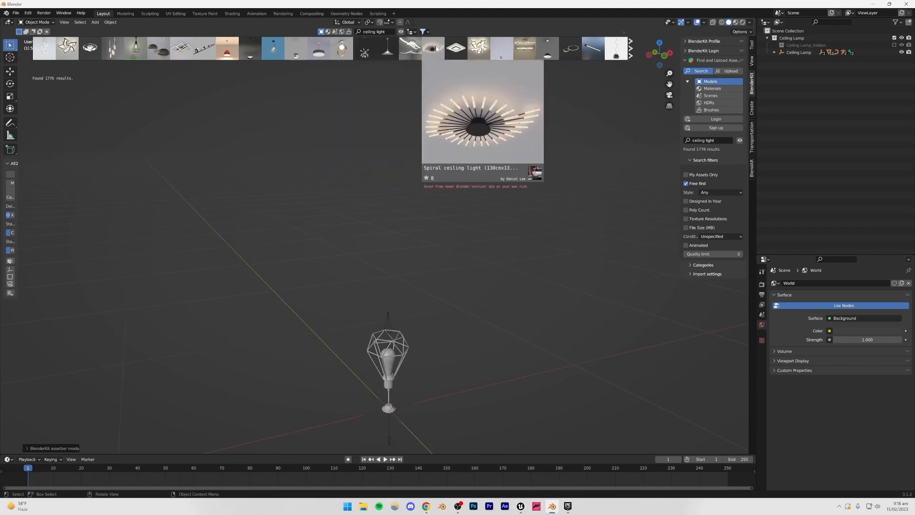
click(632, 50)
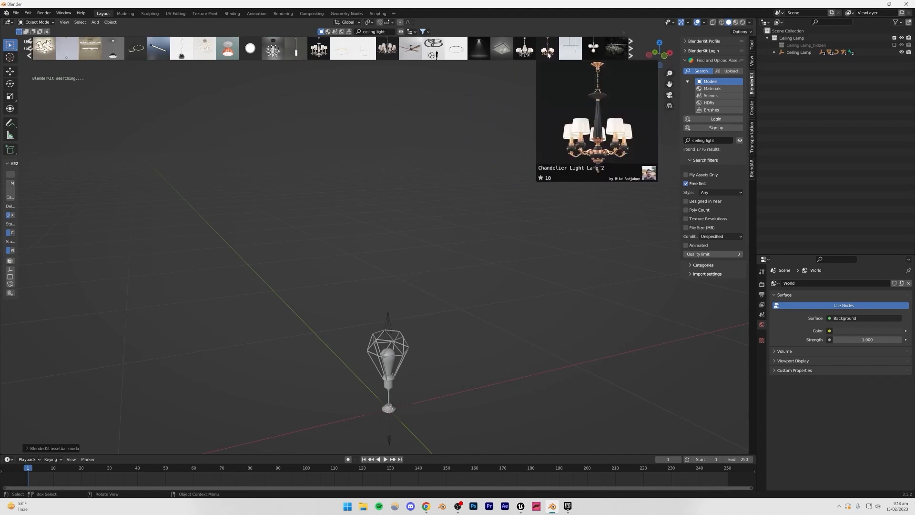
mouse_move(541, 51)
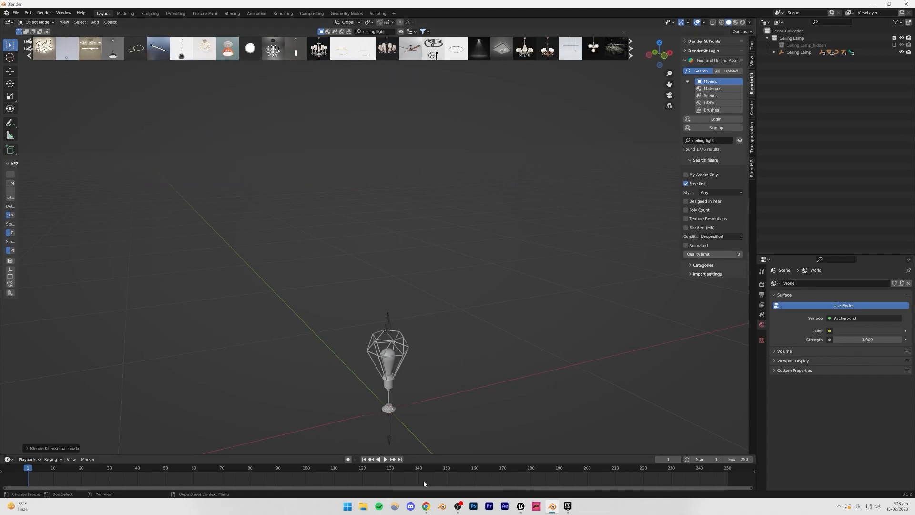
Step: Compare the Pinterest living room references with the Unreal Engine room to judge what the interior still needs
click(428, 506)
scroll(344, 289, down, 7)
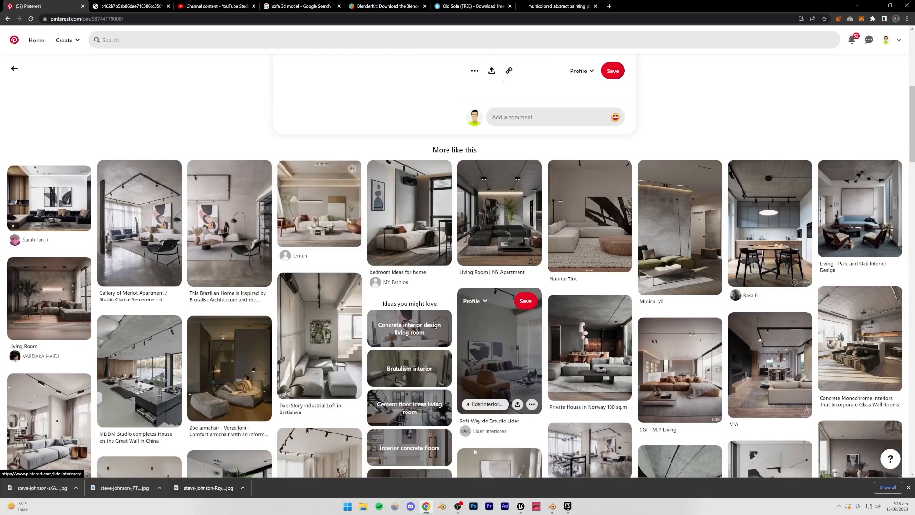
click(524, 508)
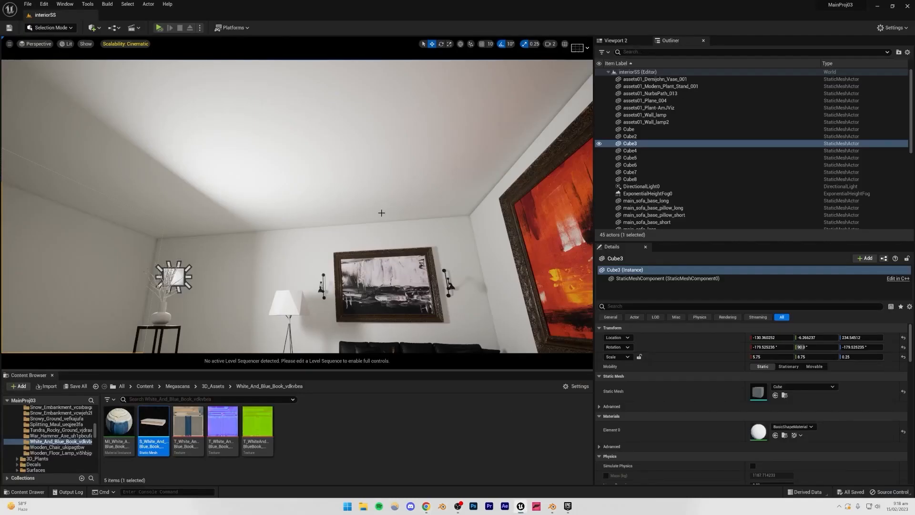
right_drag(380, 213, 395, 277)
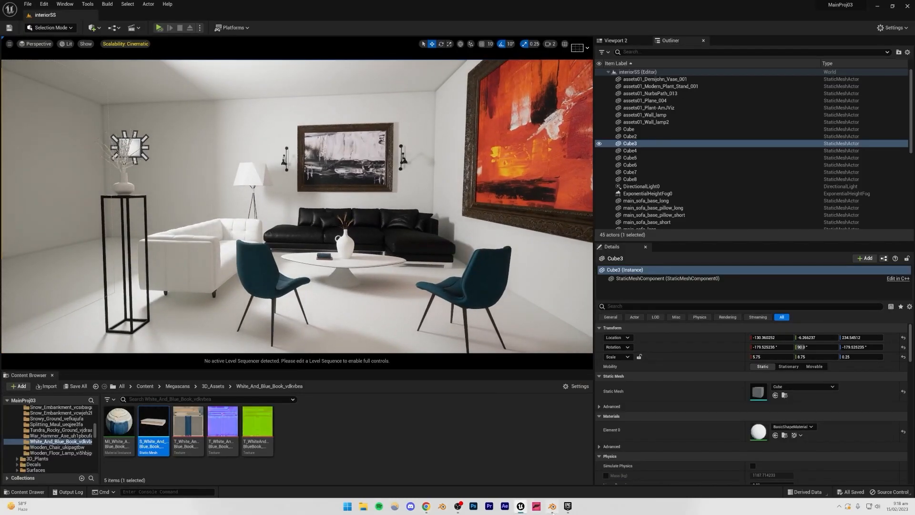
click(551, 506)
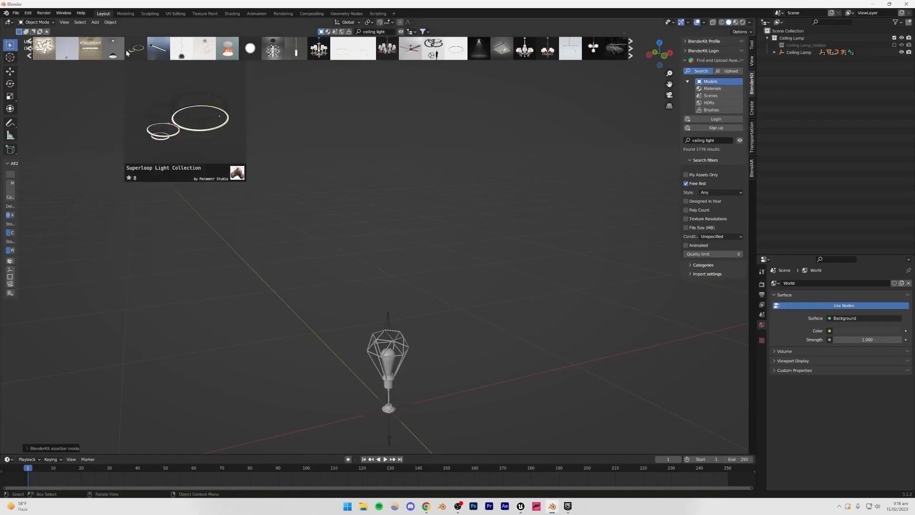
click(426, 507)
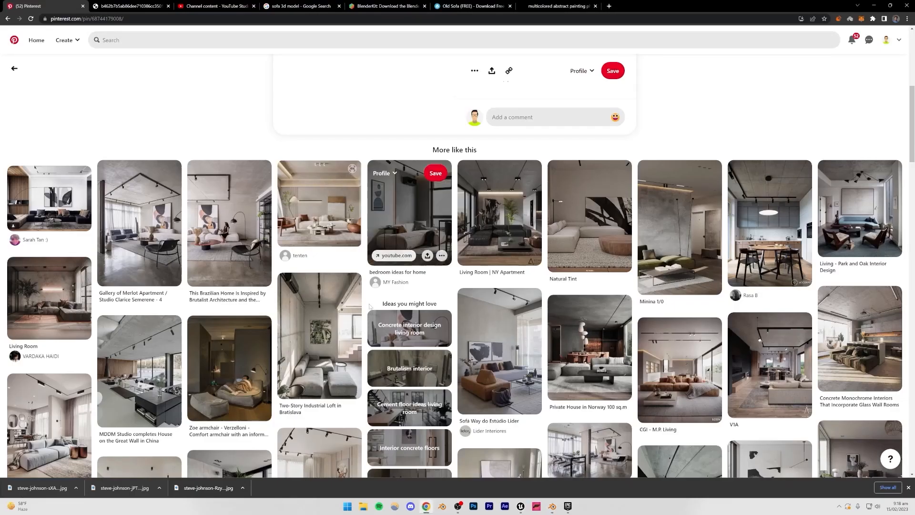
scroll(167, 272, down, 3)
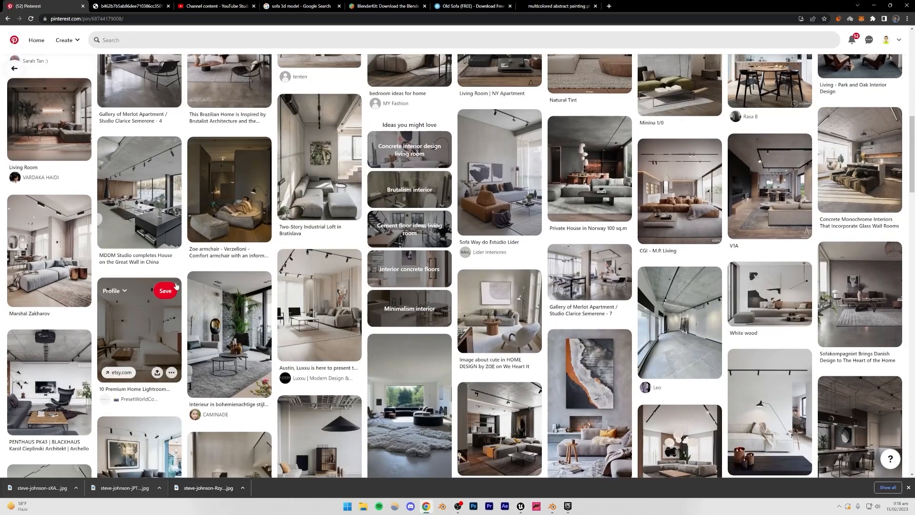
scroll(177, 288, up, 10)
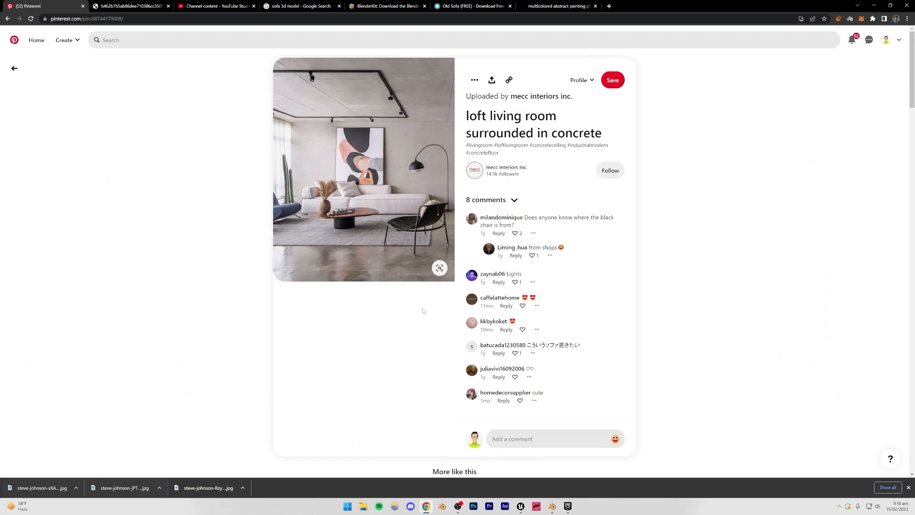
mouse_move(525, 513)
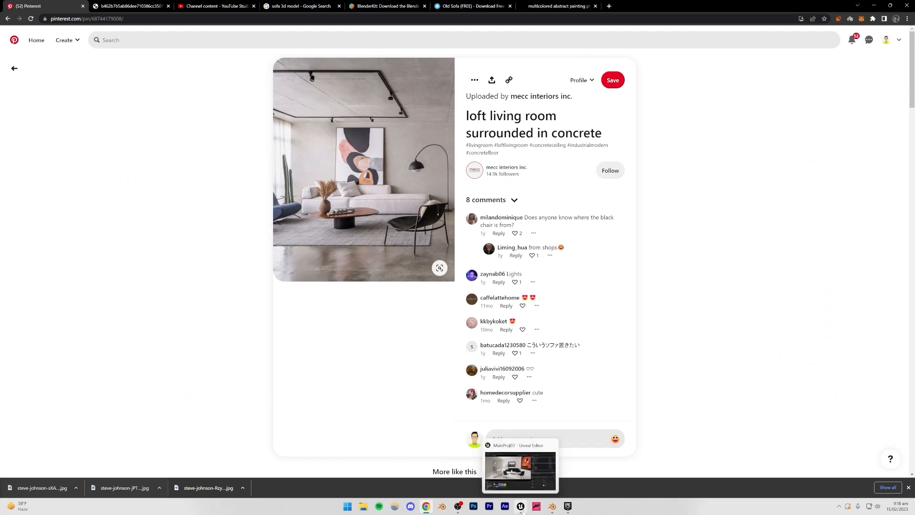
Step: Switch back to Blender and search the BlenderKit models for "window"
click(552, 506)
click(374, 31)
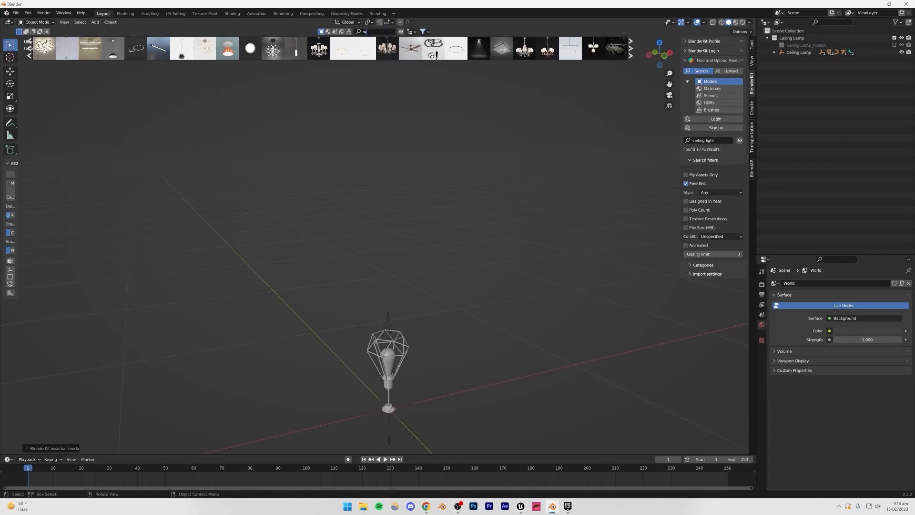
text(window)
key(Return)
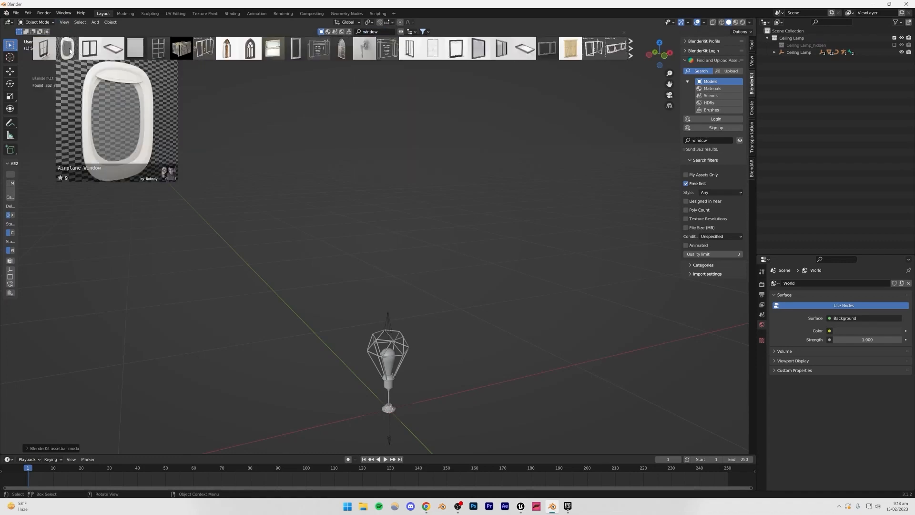
Step: Import the Window (Industrial) model from BlenderKit into the scene beside the ceiling lamp
click(160, 51)
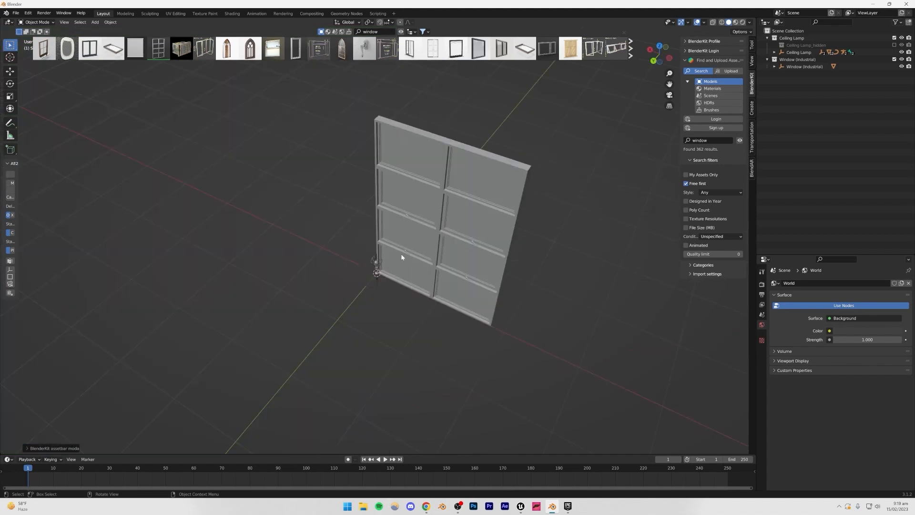
mouse_move(402, 258)
middle_down()
mouse_move(496, 214)
mouse_move(413, 264)
middle_up()
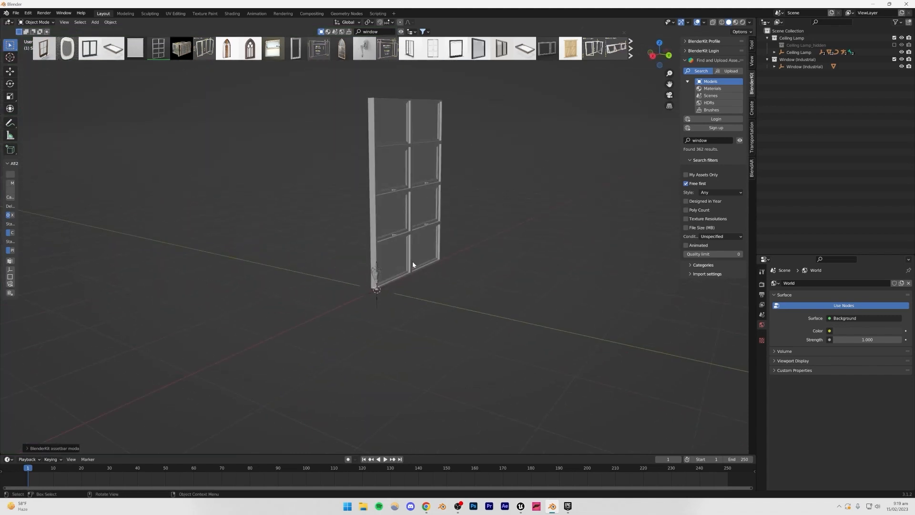
mouse_move(387, 52)
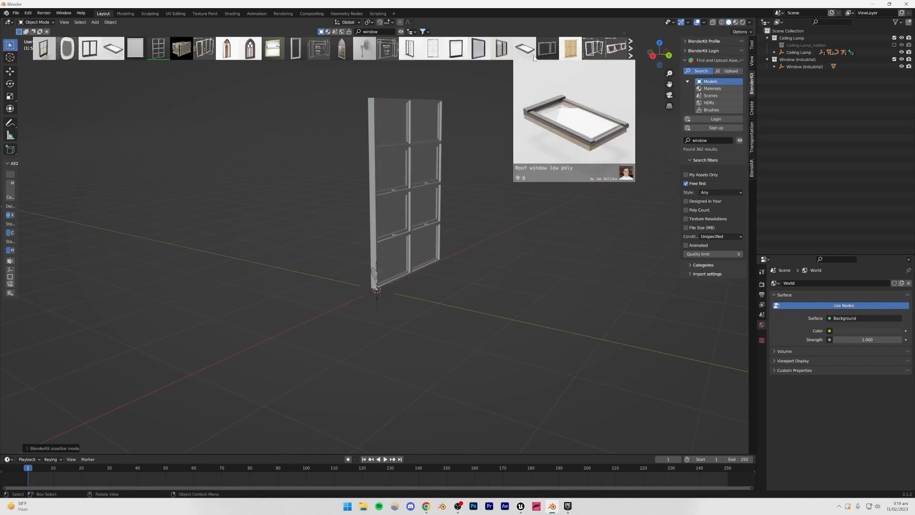
scroll(432, 210, up, 3)
mouse_move(536, 38)
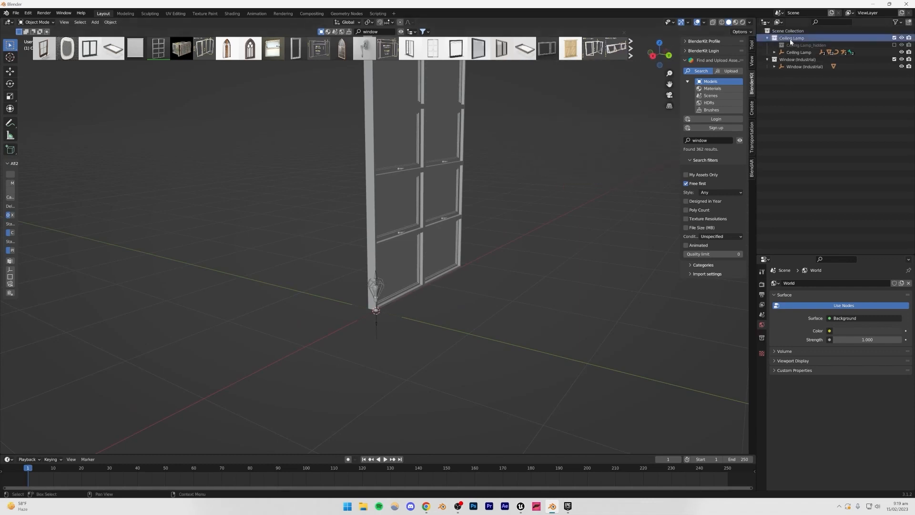
Step: Inspect the imported window's mesh and the small ceiling lamp at its base up close
click(438, 156)
key(alt+z)
key(alt+z)
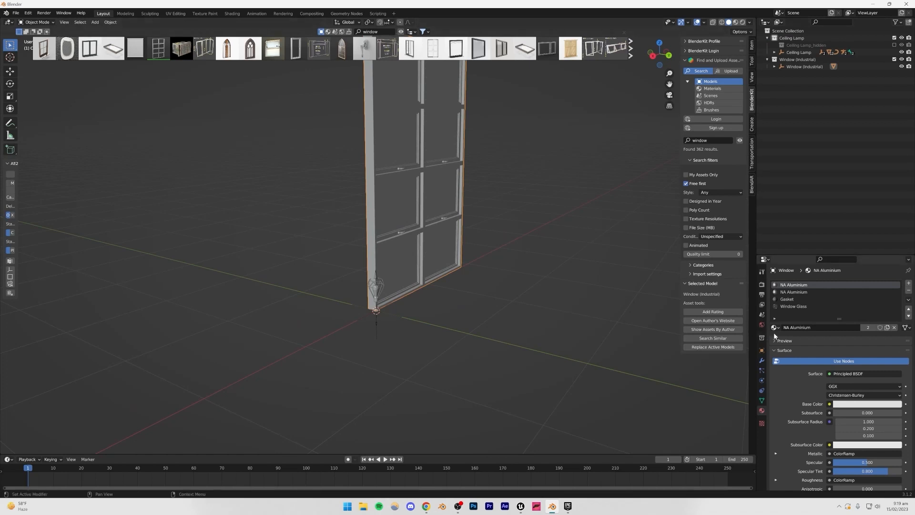
alt+drag(503, 217, 347, 314)
key(Tab)
key(Tab)
click(337, 318)
scroll(333, 326, up, 6)
shift+middle_drag(339, 331, 467, 107)
scroll(372, 193, up, 3)
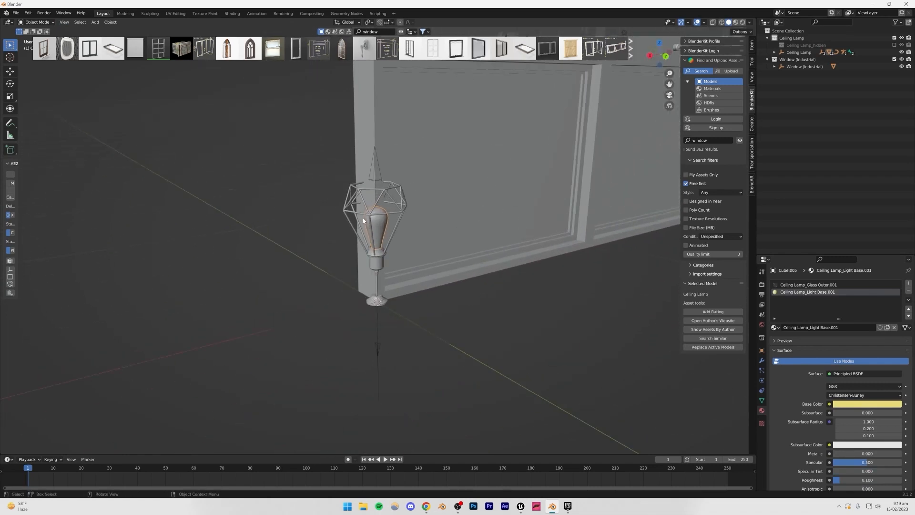
Step: Join the lamp meshes from Circle.004 through Plane.008 under the Ceiling Lamp's Empty into one object
click(361, 202)
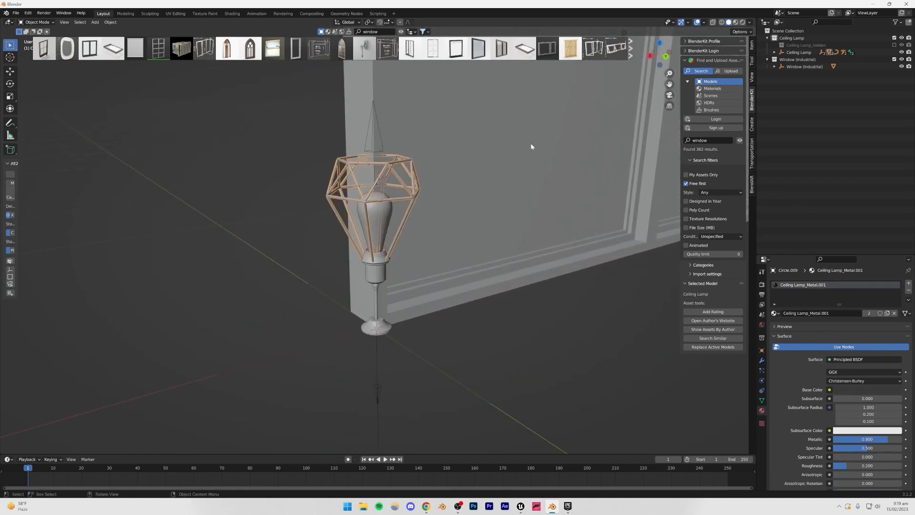
click(787, 52)
click(775, 53)
click(797, 59)
shift+click(801, 75)
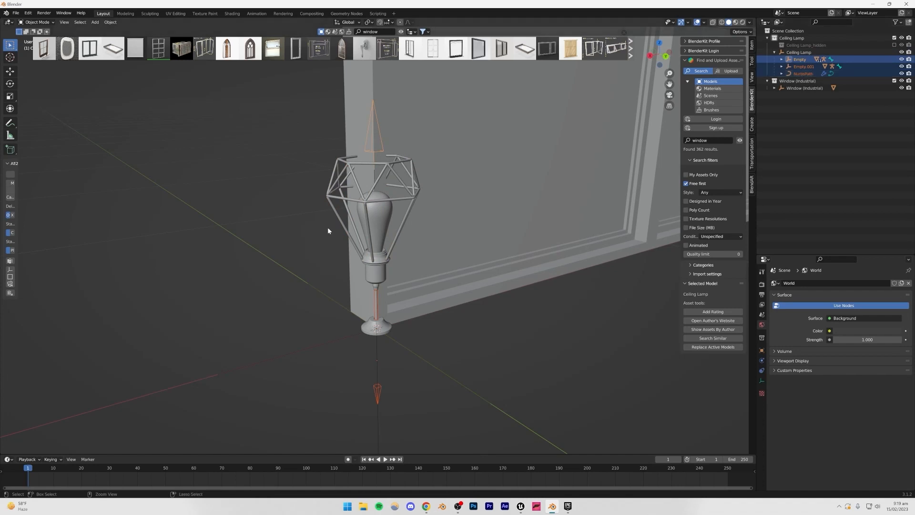
click(369, 204)
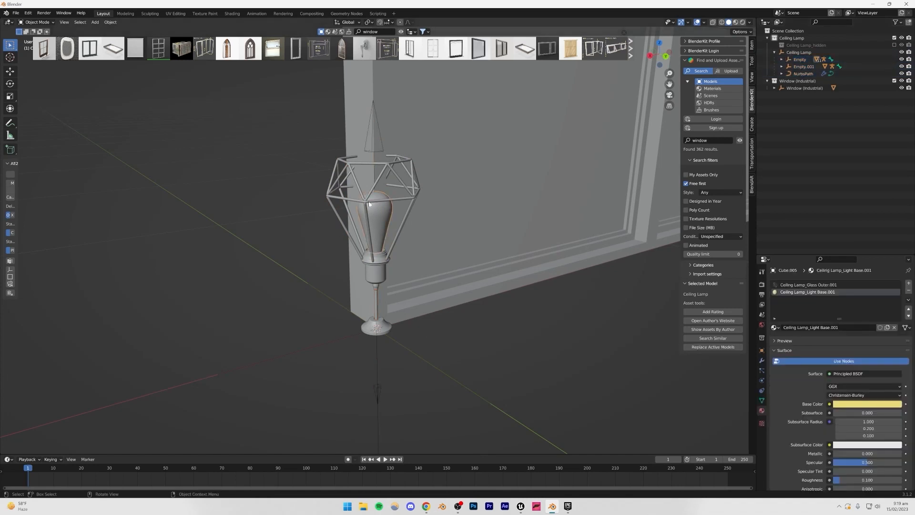
click(380, 298)
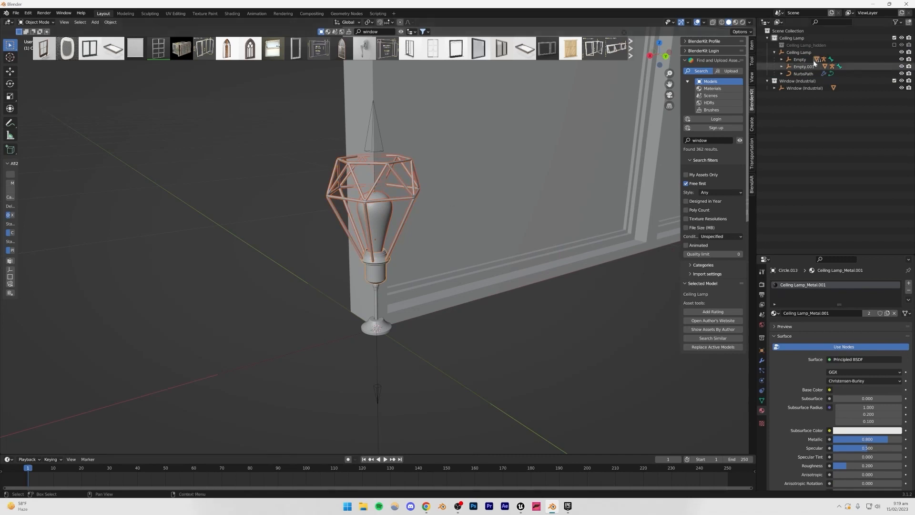
click(780, 60)
click(808, 74)
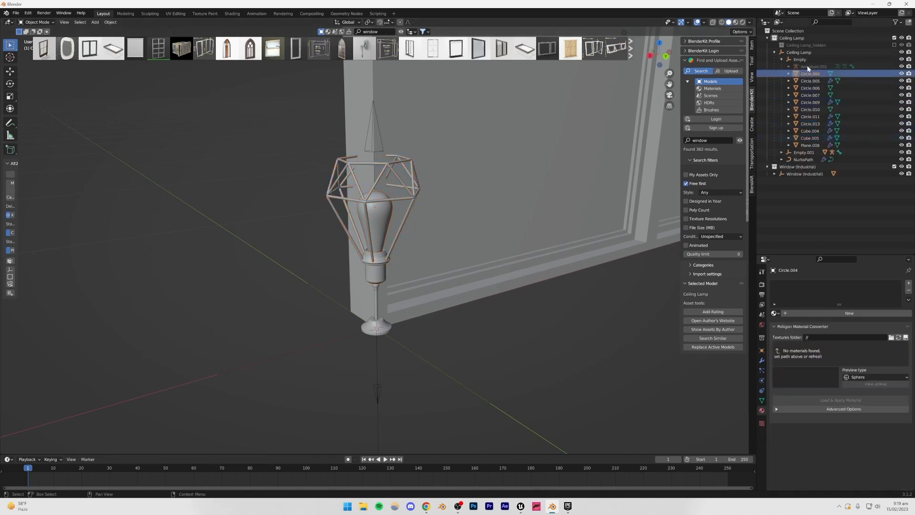
shift+click(809, 145)
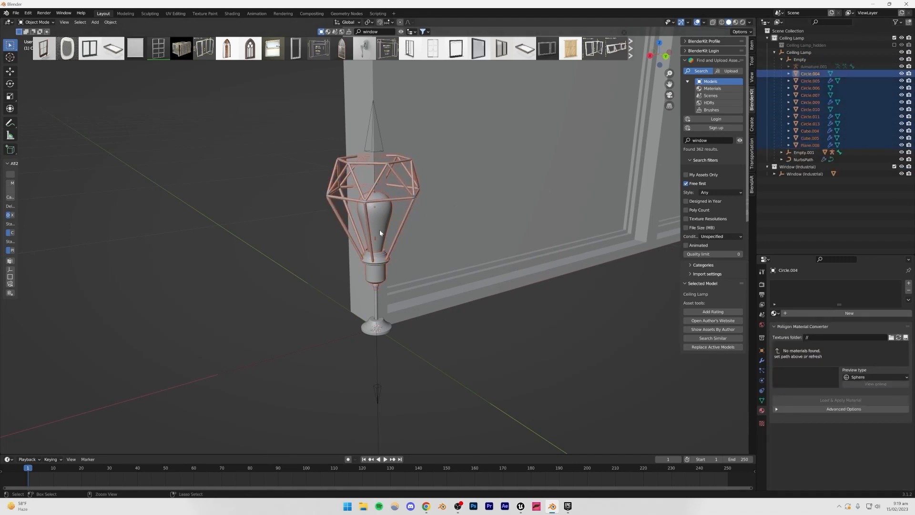
key(ctrl+j)
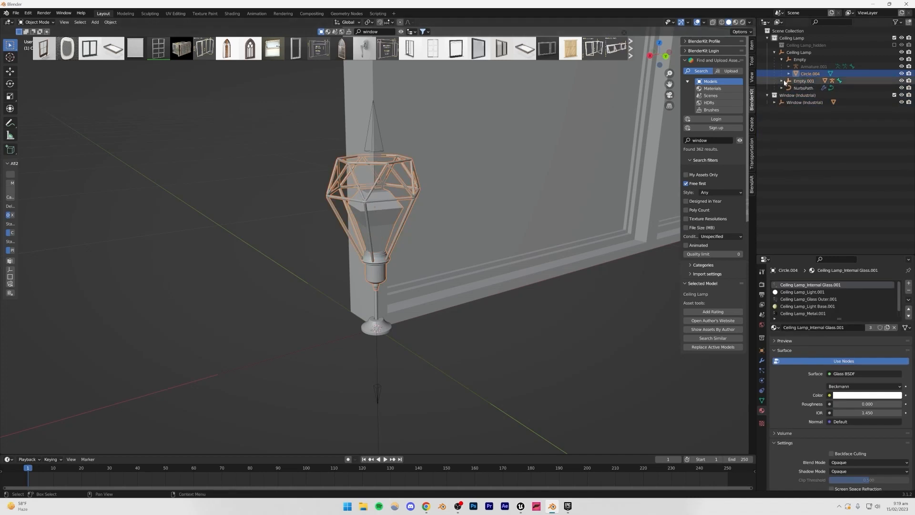
Step: Delete Empty.001 from the Ceiling Lamp hierarchy
click(782, 80)
click(800, 87)
click(800, 82)
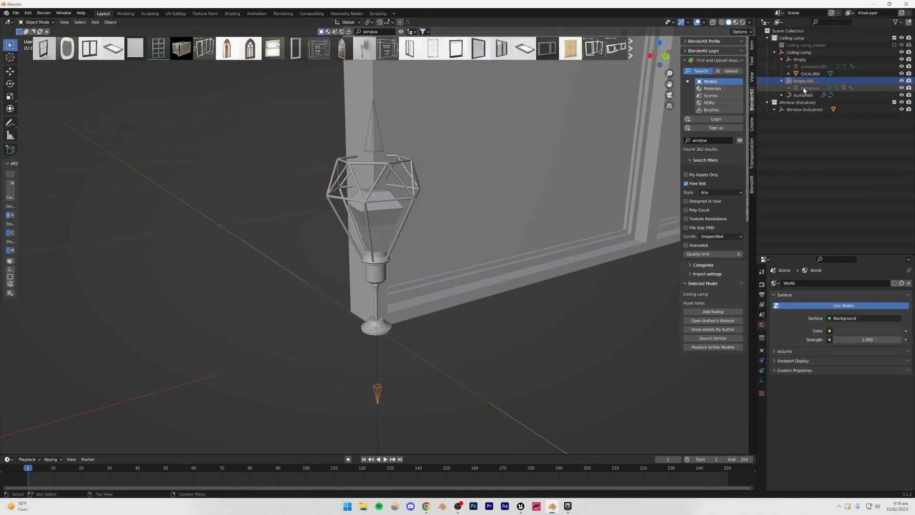
key(Delete)
Step: Check which lamp parts belong to the NurbsPath cord and to Circle.004, test-moving Circle.004 without keeping the move
click(805, 81)
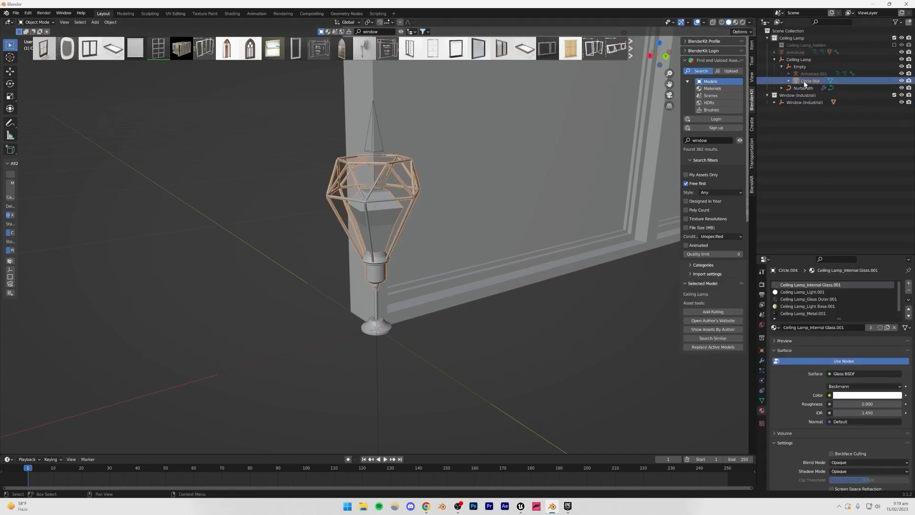
click(803, 88)
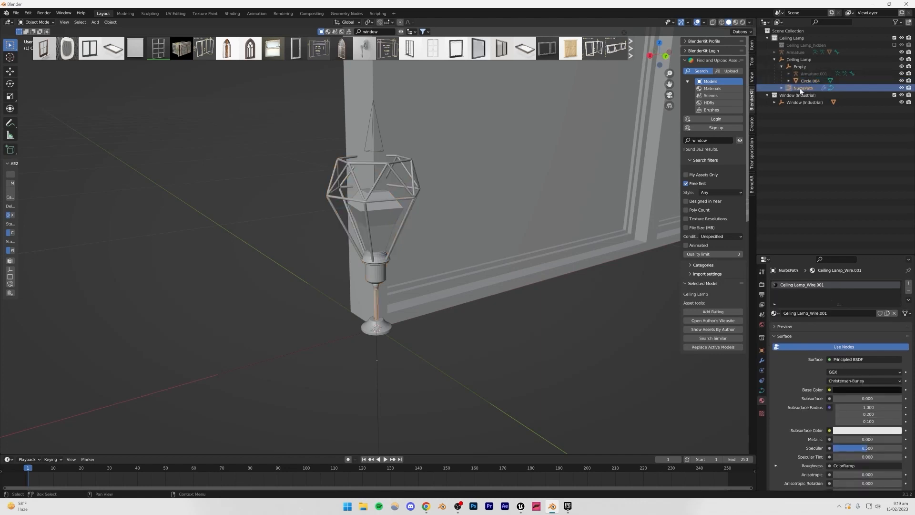
click(782, 88)
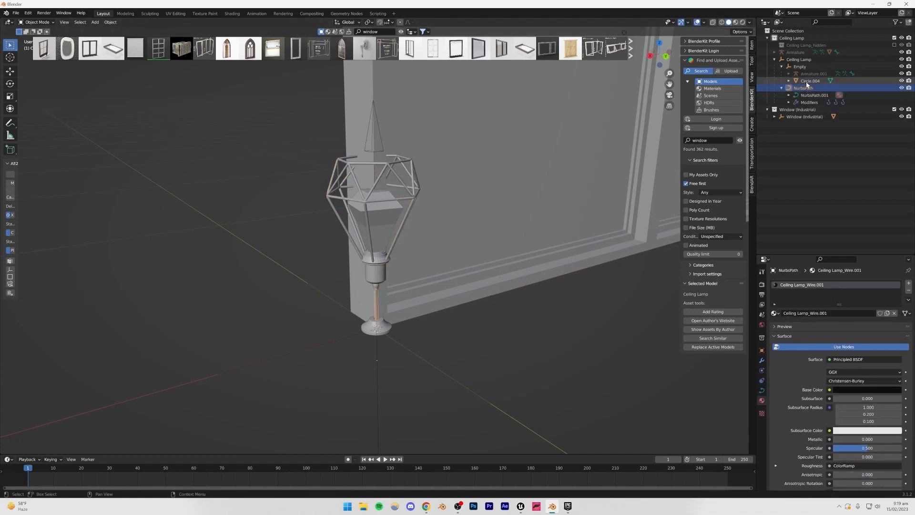
ctrl+click(805, 88)
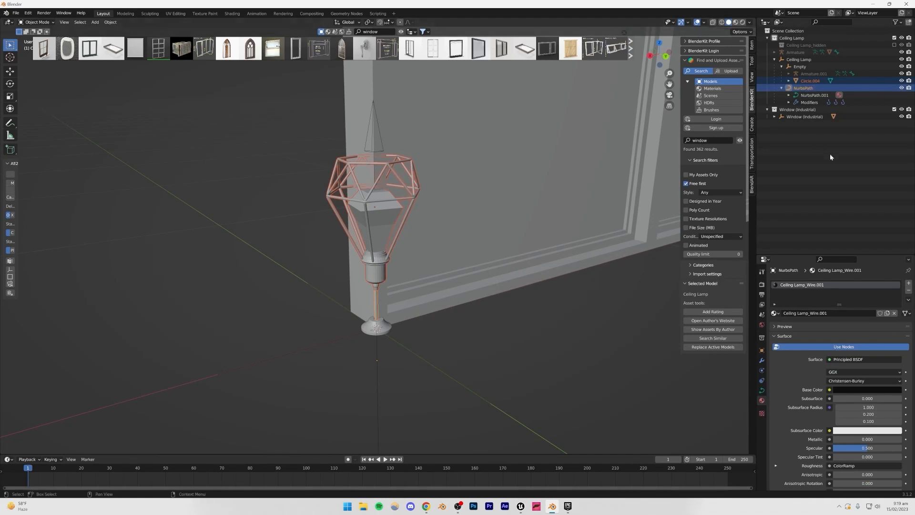
click(810, 81)
key(g)
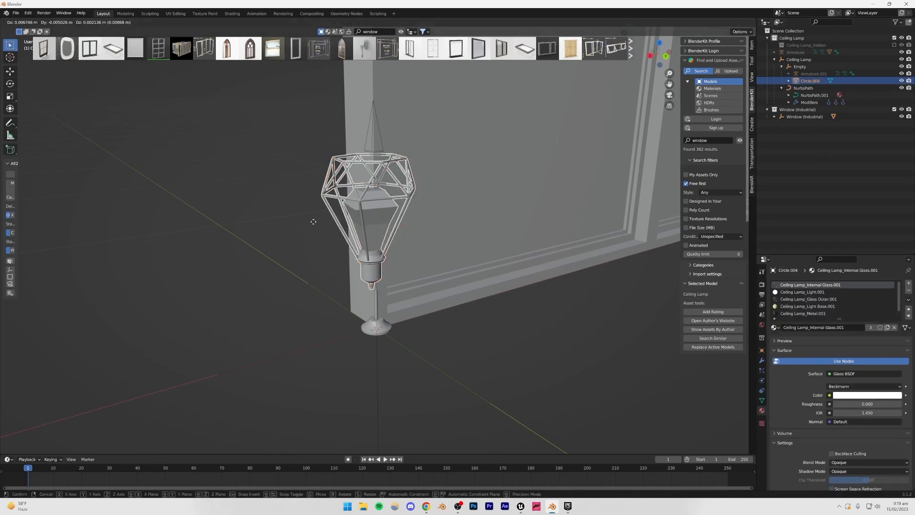
right_click(270, 174)
click(375, 299)
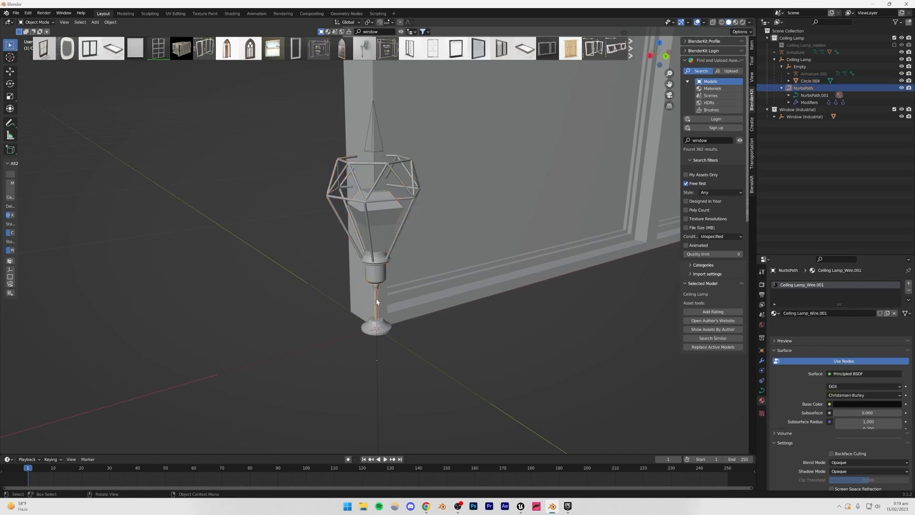
Step: Export the ceiling lamp and industrial window scene as the FBX file assets02.fbx in the interiorSS models folder
click(774, 59)
click(796, 67)
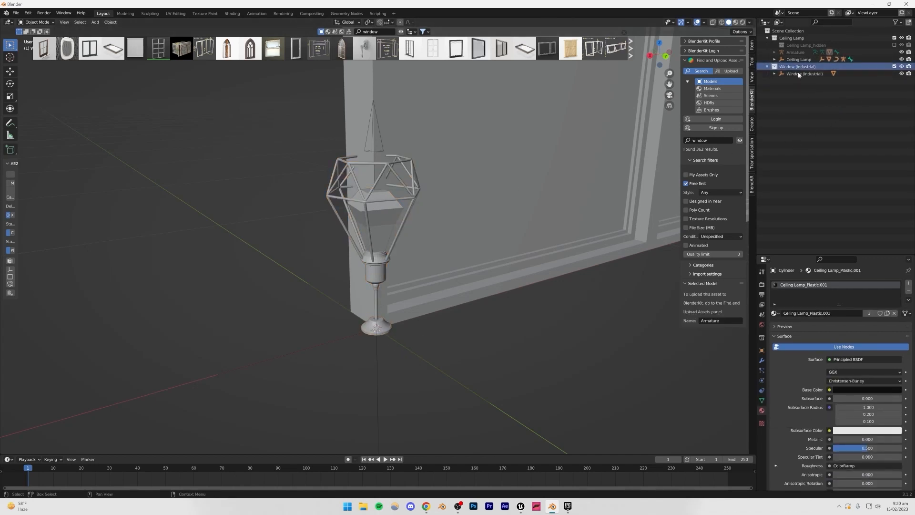
key(KP_Decimal)
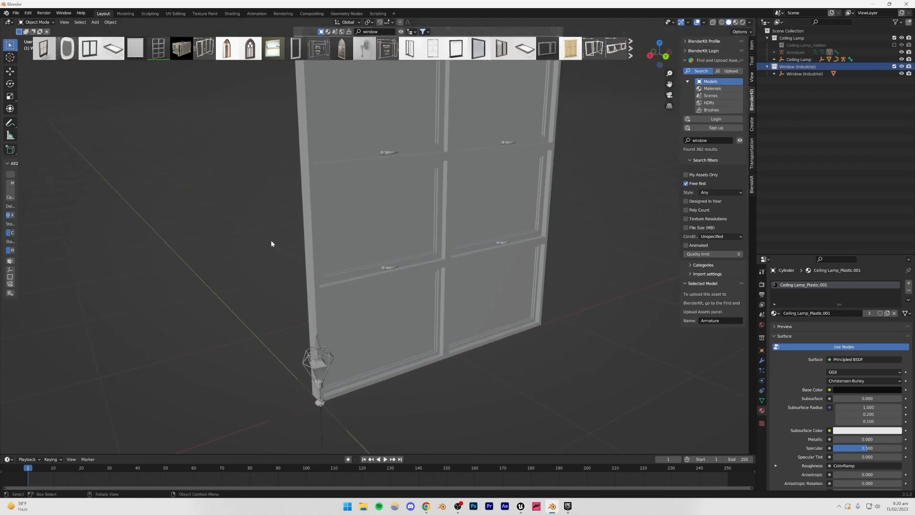
click(15, 14)
mouse_move(47, 116)
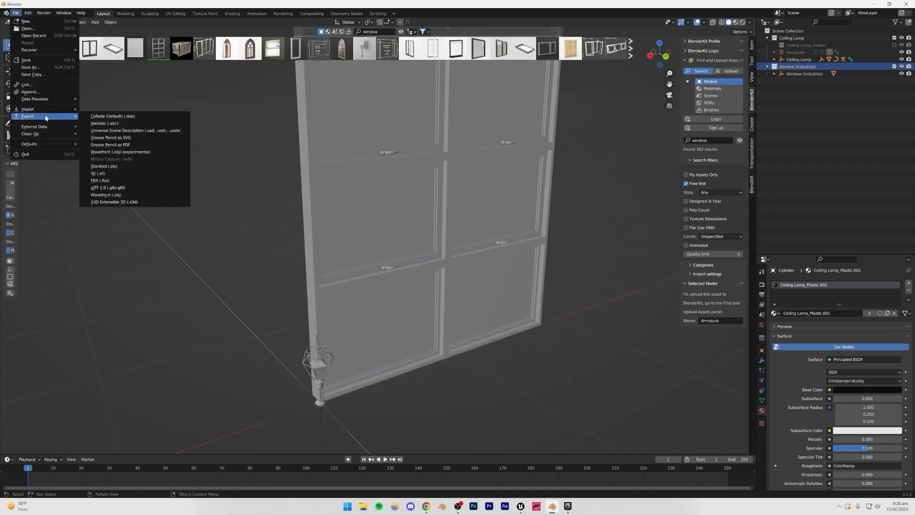
click(99, 180)
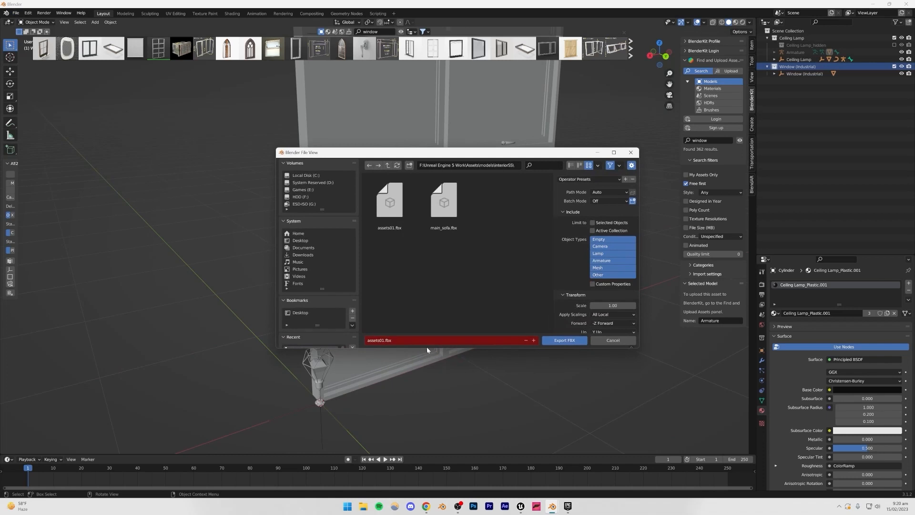
click(416, 341)
click(556, 344)
Step: Switch to Unreal Engine and create a folder named 02 inside the interiorSS content folder, leaving it open
click(520, 508)
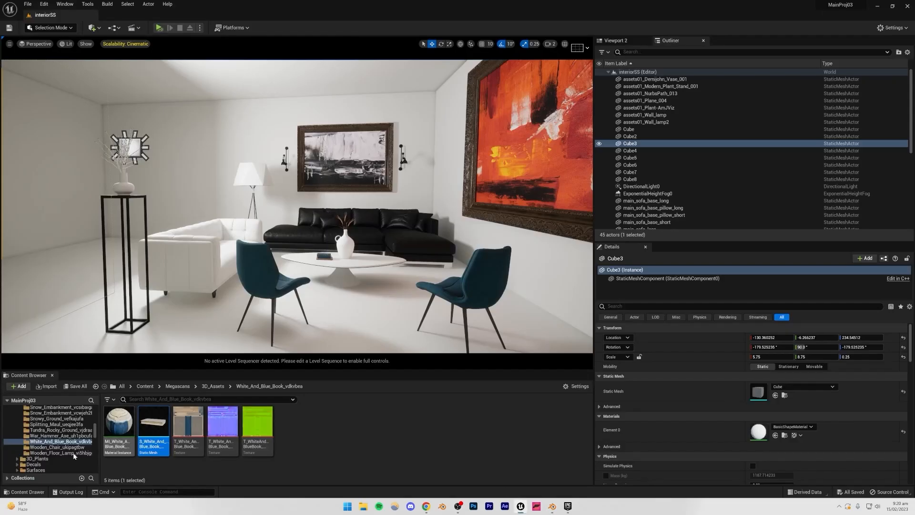
scroll(74, 456, down, 5)
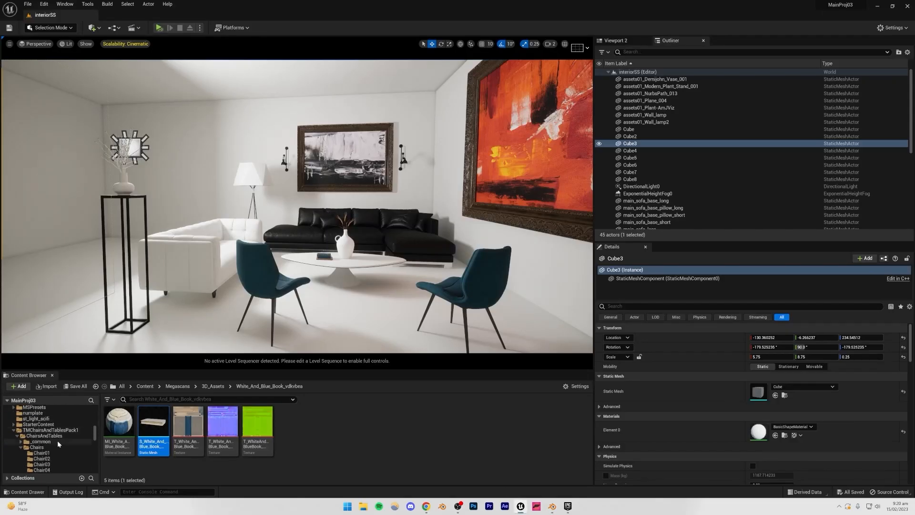
scroll(58, 443, down, 4)
scroll(31, 433, down, 5)
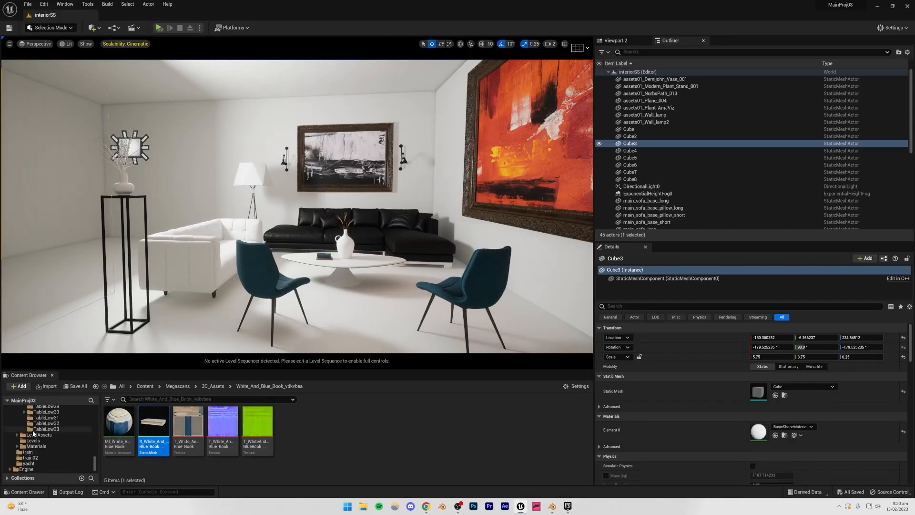
scroll(48, 459, up, 15)
click(33, 443)
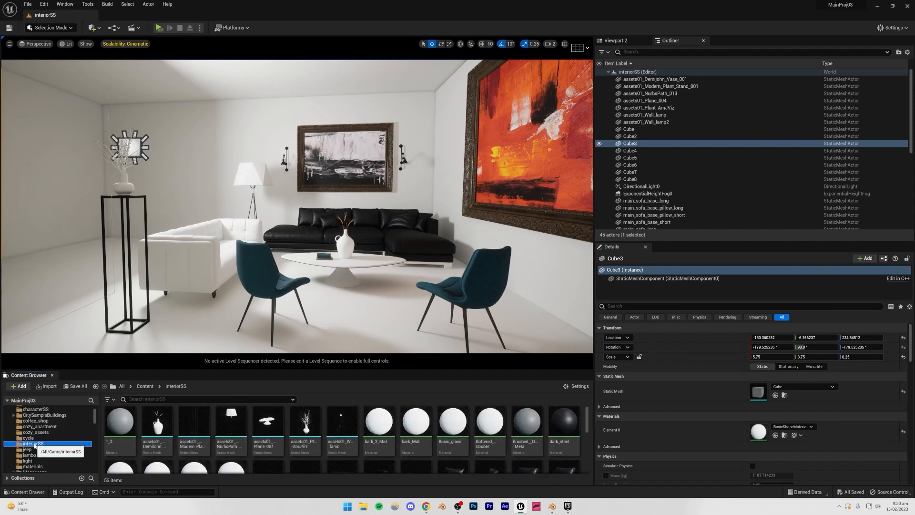
right_click(34, 446)
click(53, 284)
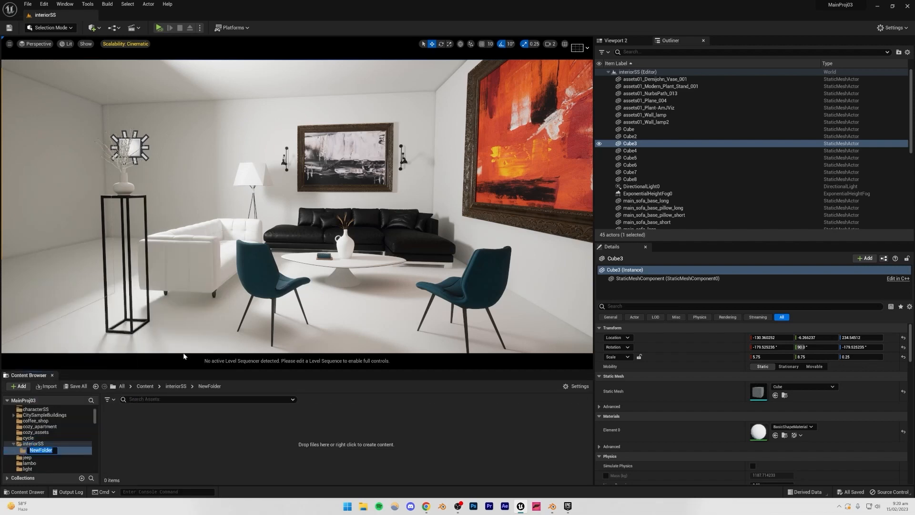
text(02)
key(Return)
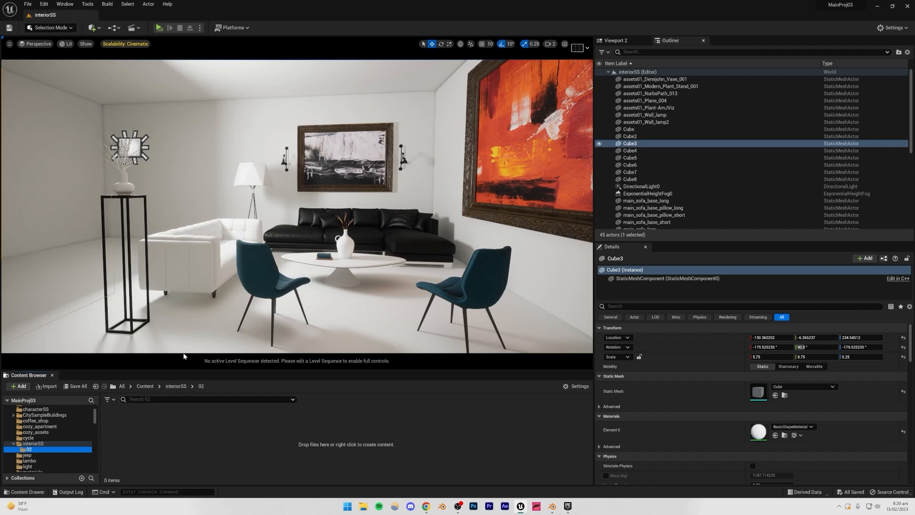
click(37, 445)
click(36, 449)
Step: Switch to File Explorer and open the interiorSS folder under Unreal Engine 5 Work, Assets, models
click(365, 506)
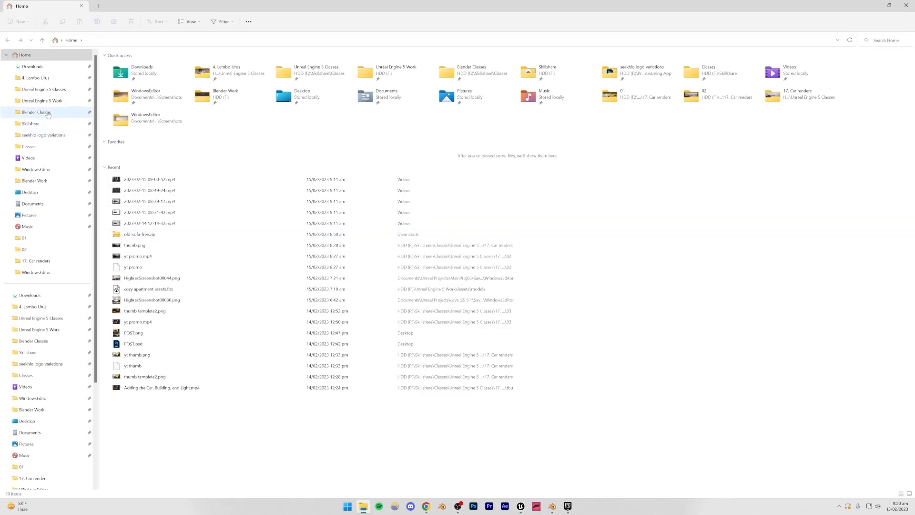
click(41, 101)
double_click(128, 88)
click(132, 67)
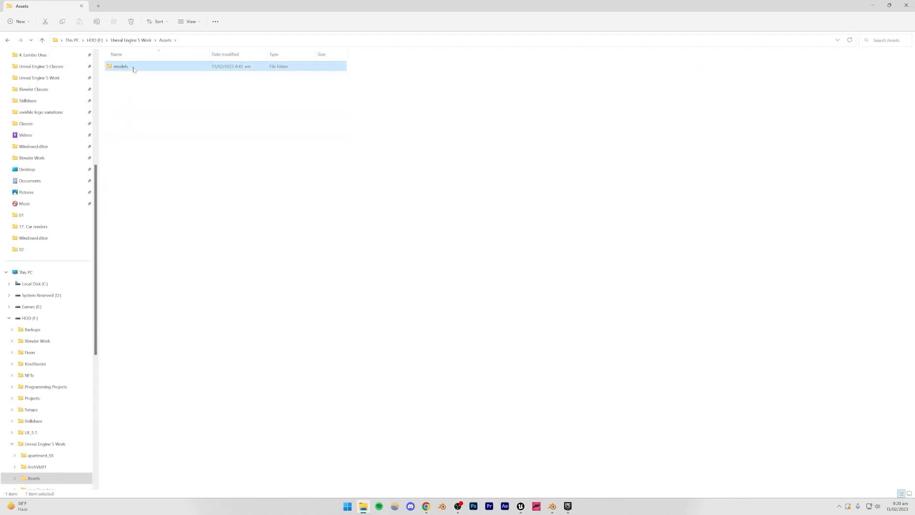
double_click(133, 70)
double_click(129, 100)
Step: Import all of assets02.fbx into Unreal Engine's interiorSS/02 folder with the default FBX options and dismiss the message log
drag(175, 4, 758, 151)
drag(703, 225, 700, 232)
drag(237, 438, 239, 439)
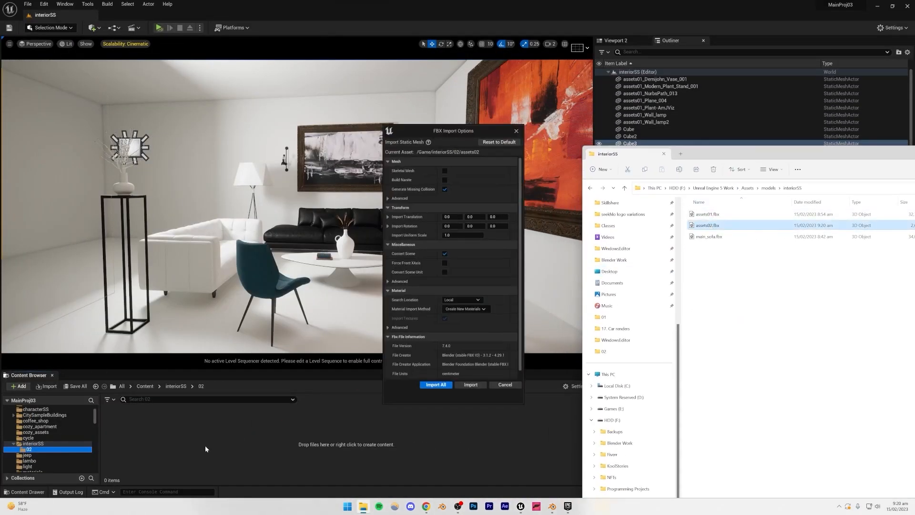
click(428, 391)
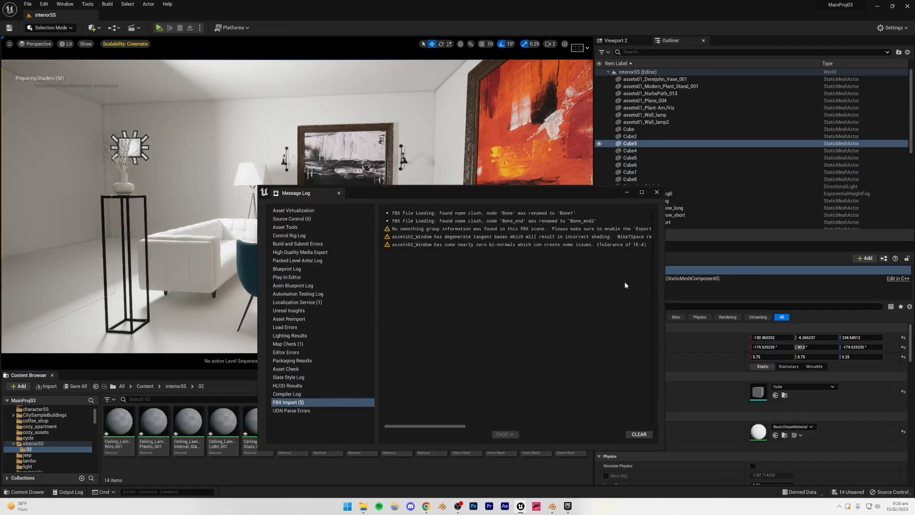
click(656, 193)
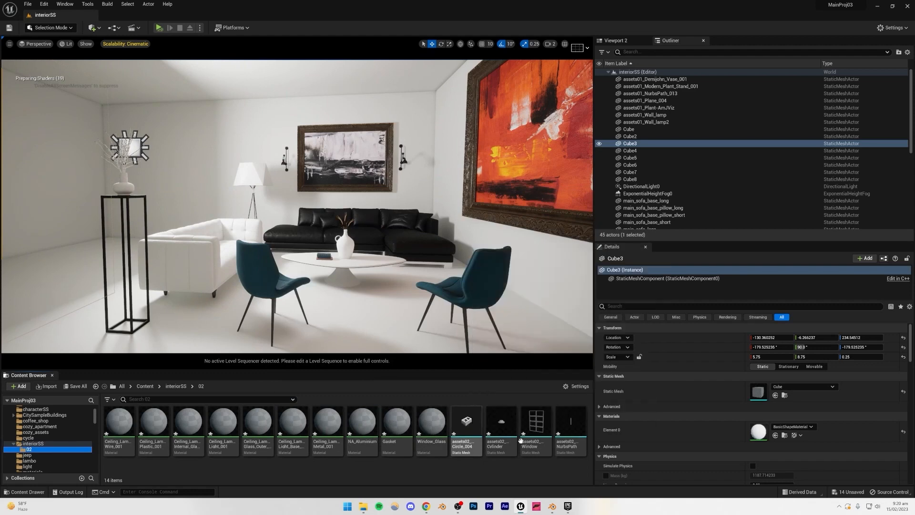
Step: Place the assets02_Window mesh in the room near the wall beside the plant stand and rotate it about its vertical axis
mouse_move(539, 429)
drag(538, 429, 65, 265)
right_drag(95, 248, 24, 238)
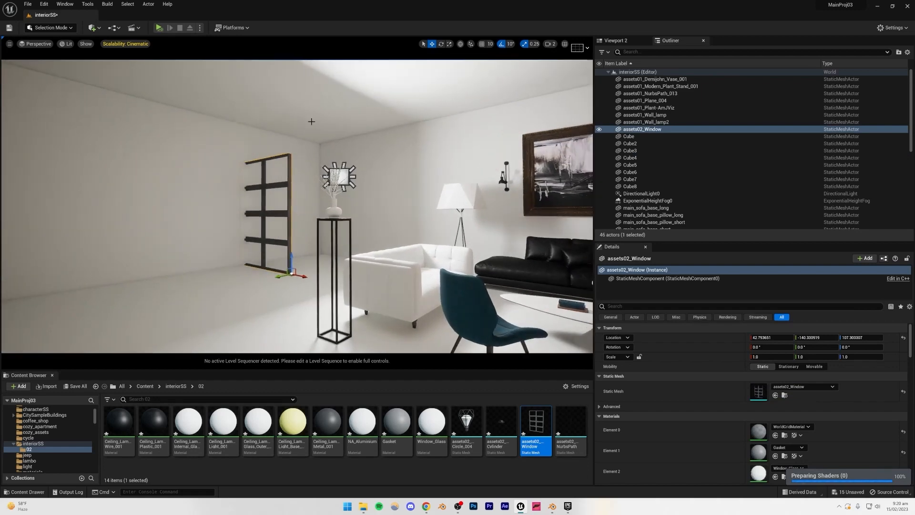
click(441, 43)
drag(292, 283, 246, 287)
click(248, 255)
right_drag(310, 249, 355, 249)
Step: Place assets02_Circle_004, assets02_Cylinder and assets02_NurbsPath together on the ceiling and flip them 180° so the lamp hangs down
click(189, 423)
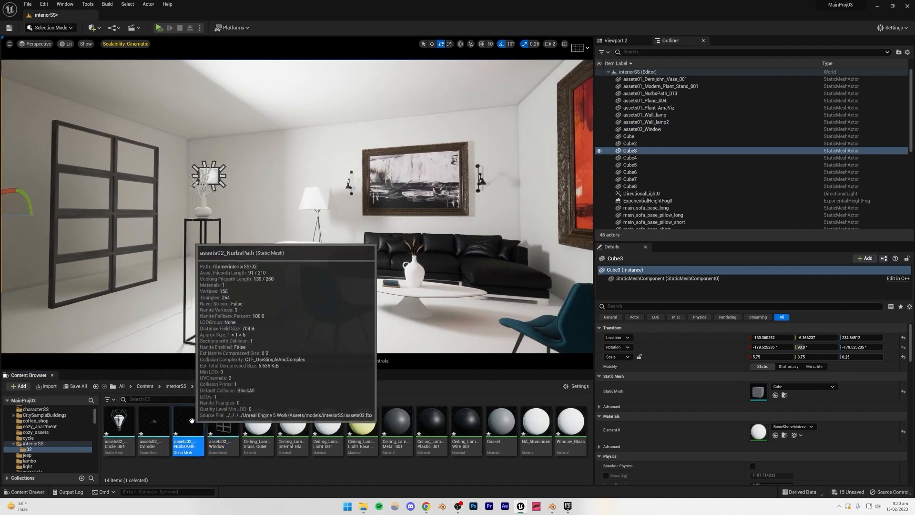
shift+click(115, 425)
drag(190, 425, 389, 278)
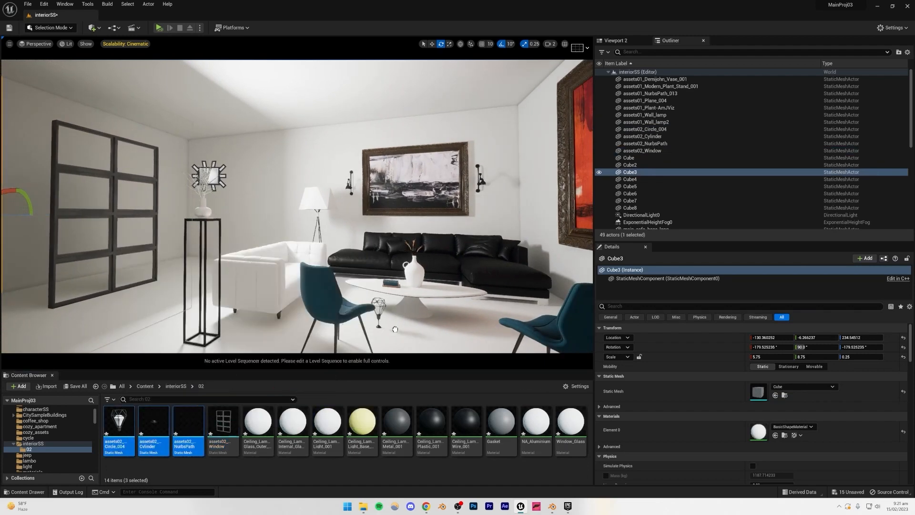
drag(365, 78, 364, 78)
right_drag(342, 211, 346, 172)
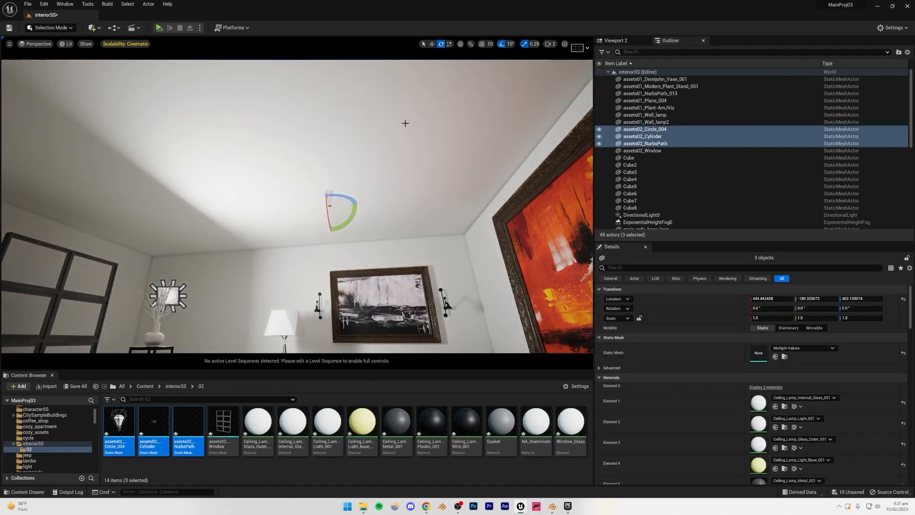
drag(343, 224, 351, 218)
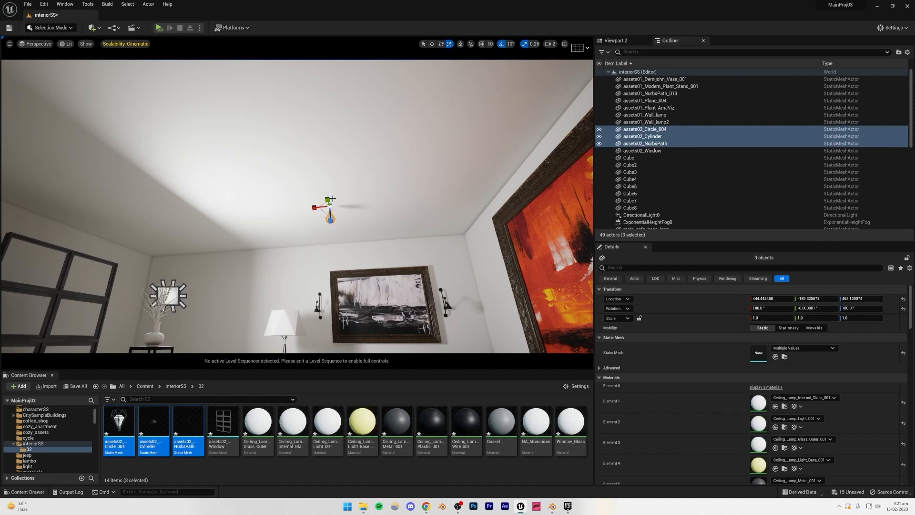
Step: Try scaling the ceiling lamp parts to 5.25, 5.25 and 3.5, and check the lamp's shape up close
mouse_move(330, 207)
mouse_down()
mouse_move(356, 192)
mouse_move(341, 200)
mouse_up()
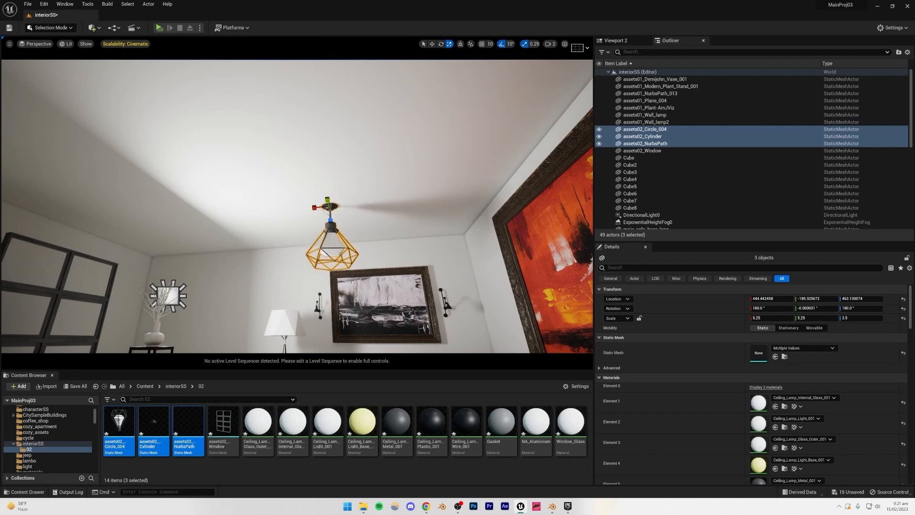
click(376, 165)
key(s)
right_drag(377, 164, 392, 179)
key(w)
key(w)
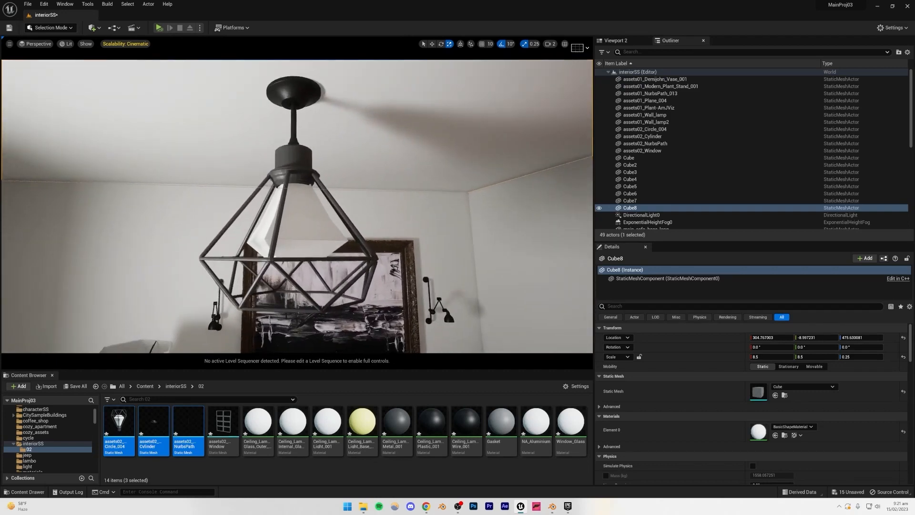
mouse_move(310, 228)
right_down()
mouse_move(309, 215)
mouse_move(313, 232)
mouse_move(334, 229)
mouse_move(315, 218)
right_up()
click(310, 233)
key(w)
key(w)
key(s)
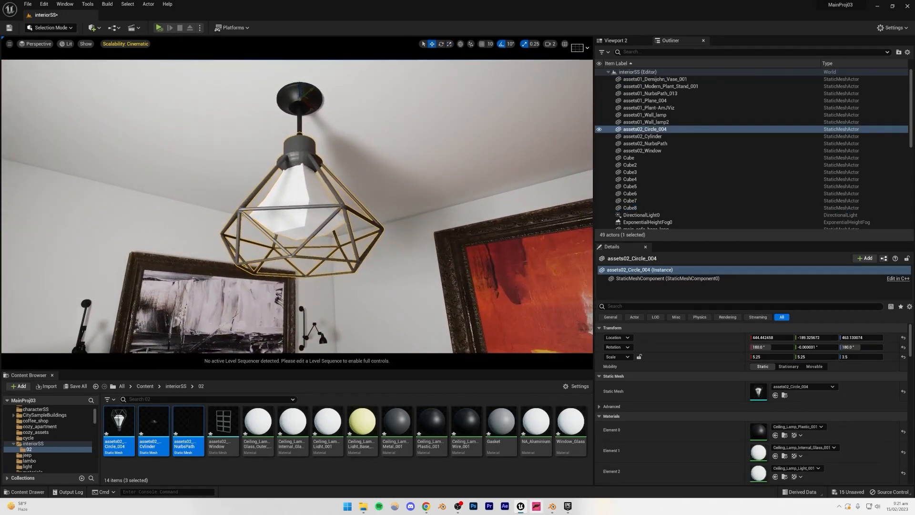
Step: Switch to Blender and check the original ceiling lamp's proportions up close
key(alt+Tab)
alt+shift+drag(331, 387, 370, 300)
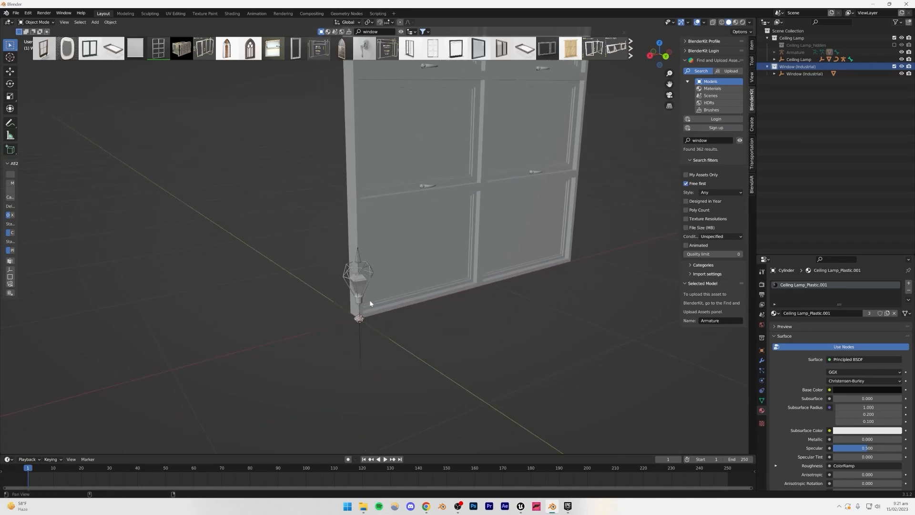
scroll(362, 302, up, 5)
alt+drag(312, 358, 341, 333)
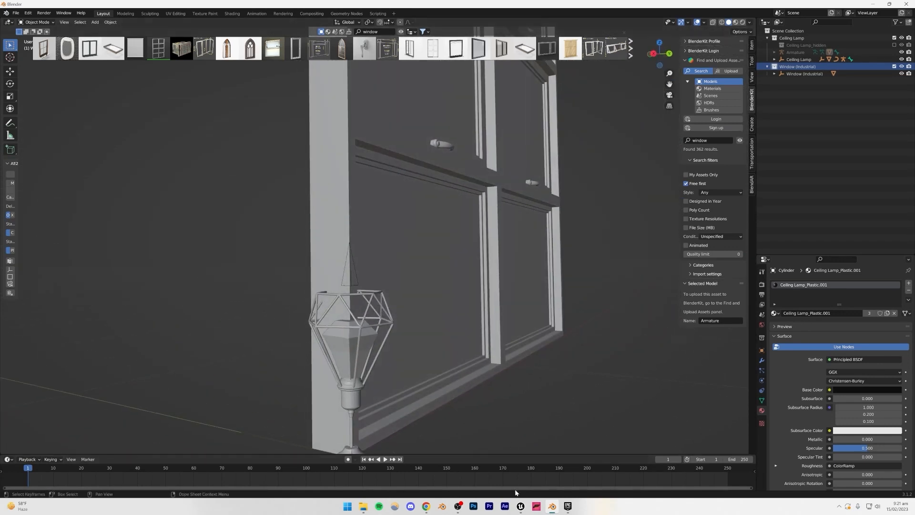
Step: Switch back to Unreal Engine, undo the lamp's uneven widening, and scale its three parts uniformly to 2.25
click(521, 506)
key(ctrl+z)
key(ctrl+z)
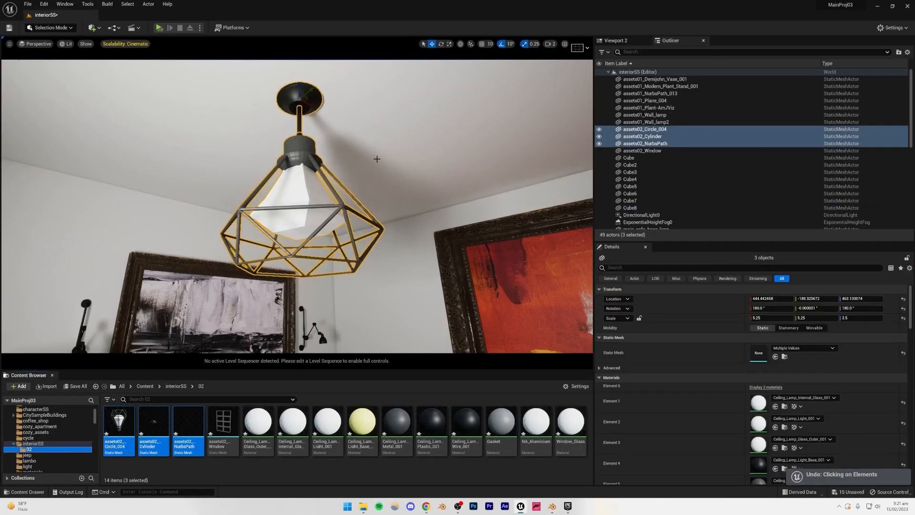
click(449, 44)
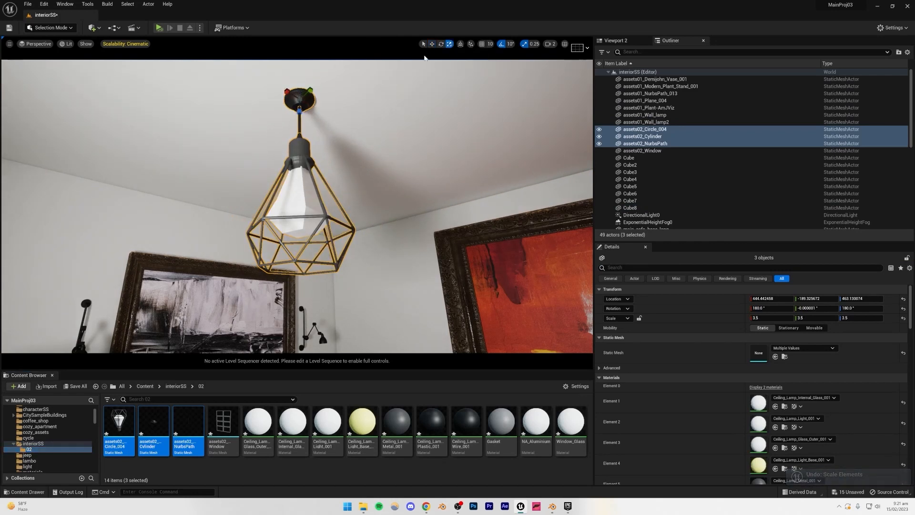
mouse_move(299, 99)
mouse_down()
mouse_move(306, 95)
mouse_move(294, 103)
mouse_up()
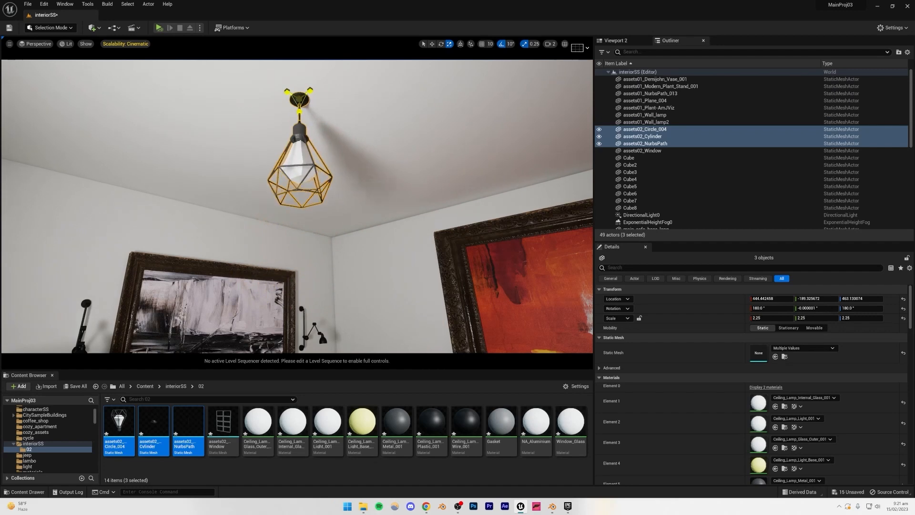
Step: Check the ceiling lamp's size against the whole room and save the interiorSS level
click(384, 186)
key(s)
right_drag(384, 186, 349, 249)
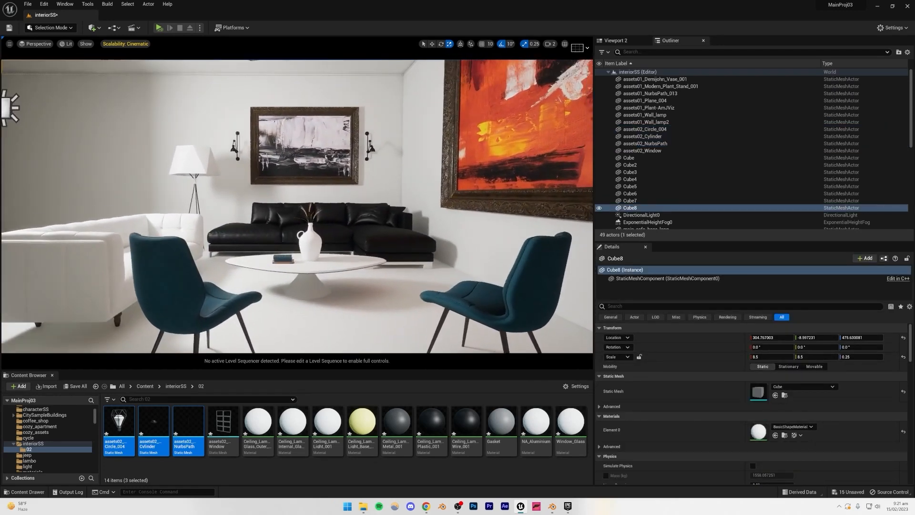
key(ctrl+s)
key(s)
right_drag(200, 162, 200, 162)
key(ctrl+s)
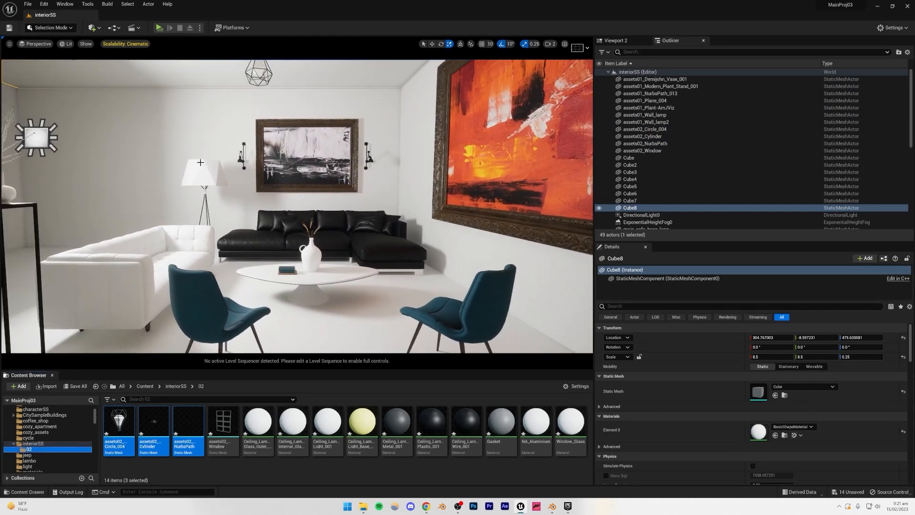
click(419, 219)
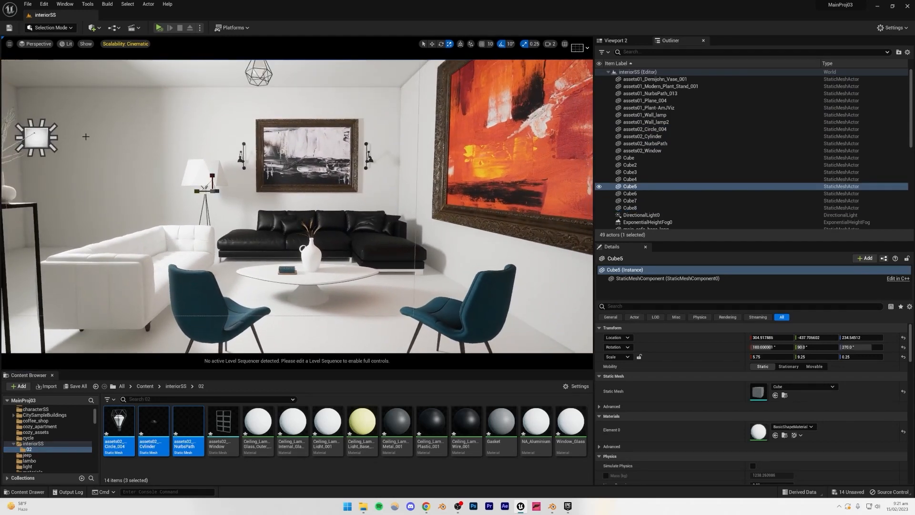
right_drag(329, 234, 322, 256)
click(172, 294)
right_drag(172, 295, 177, 293)
click(162, 142)
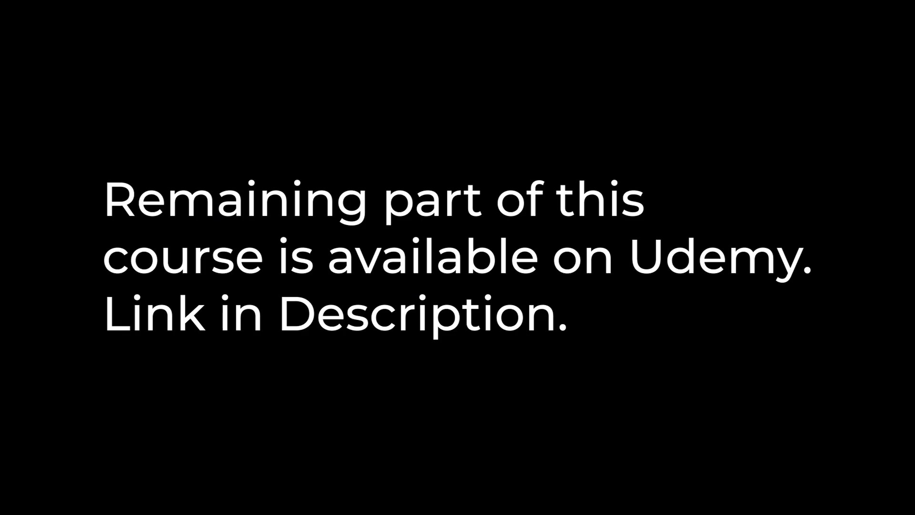